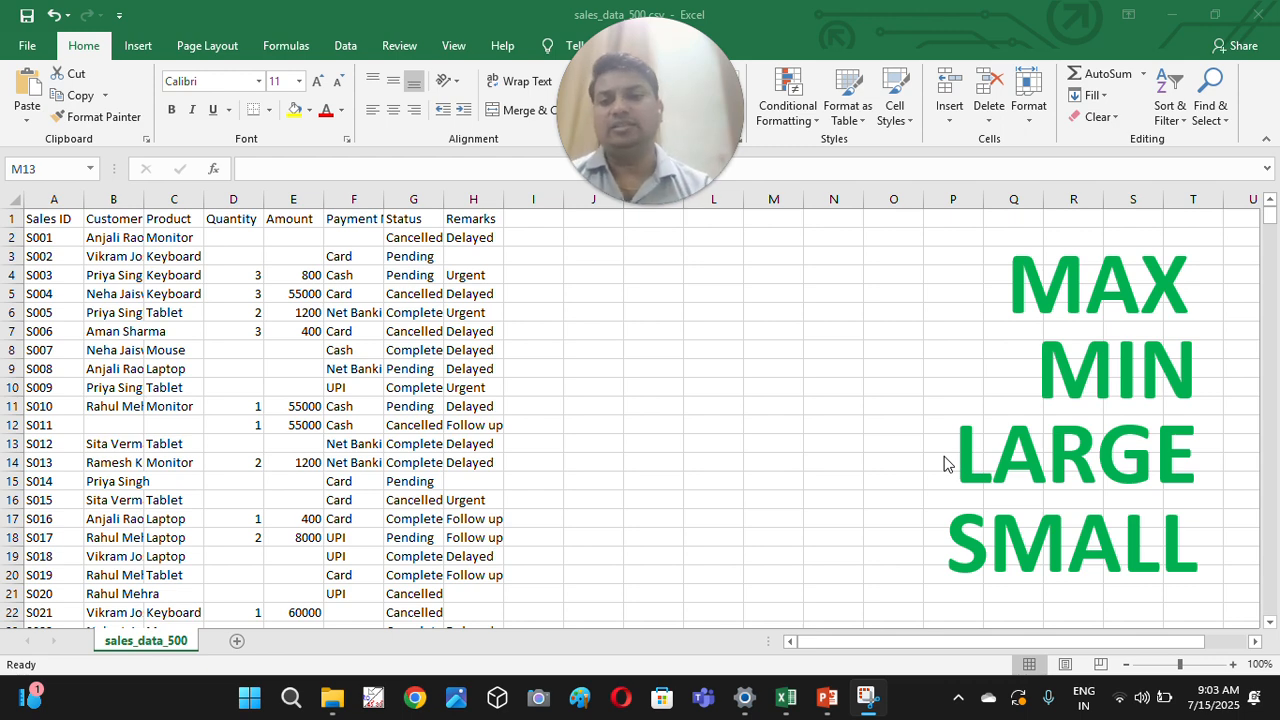
- Add a new blank worksheet after sales_data_500 and select cell A2 on it
left_click(240, 642)
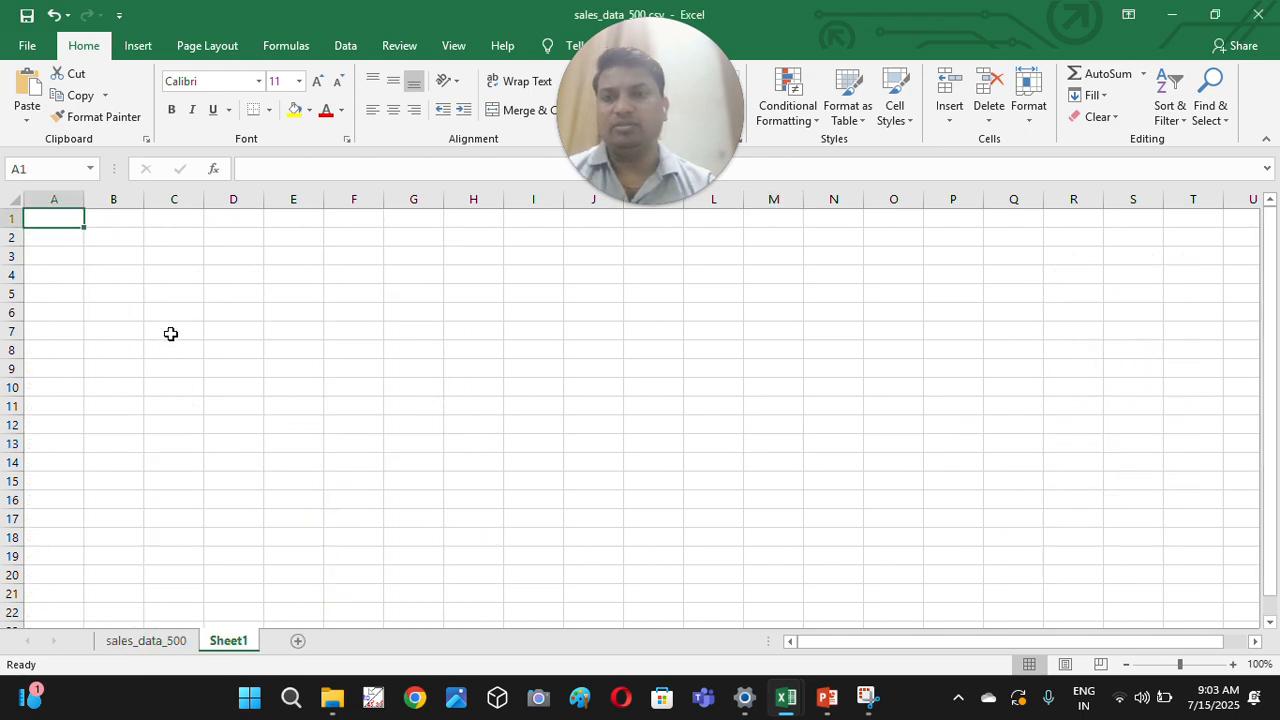
left_click(160, 642)
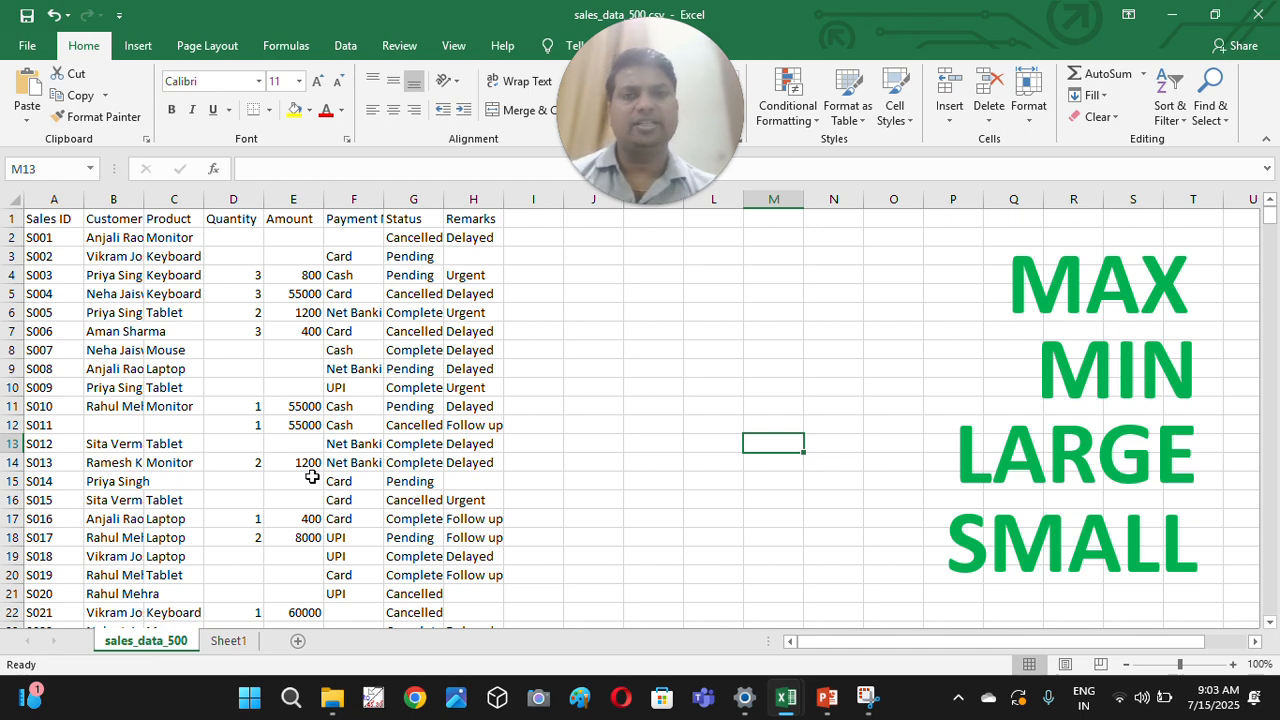
left_click(236, 645)
left_click(112, 237)
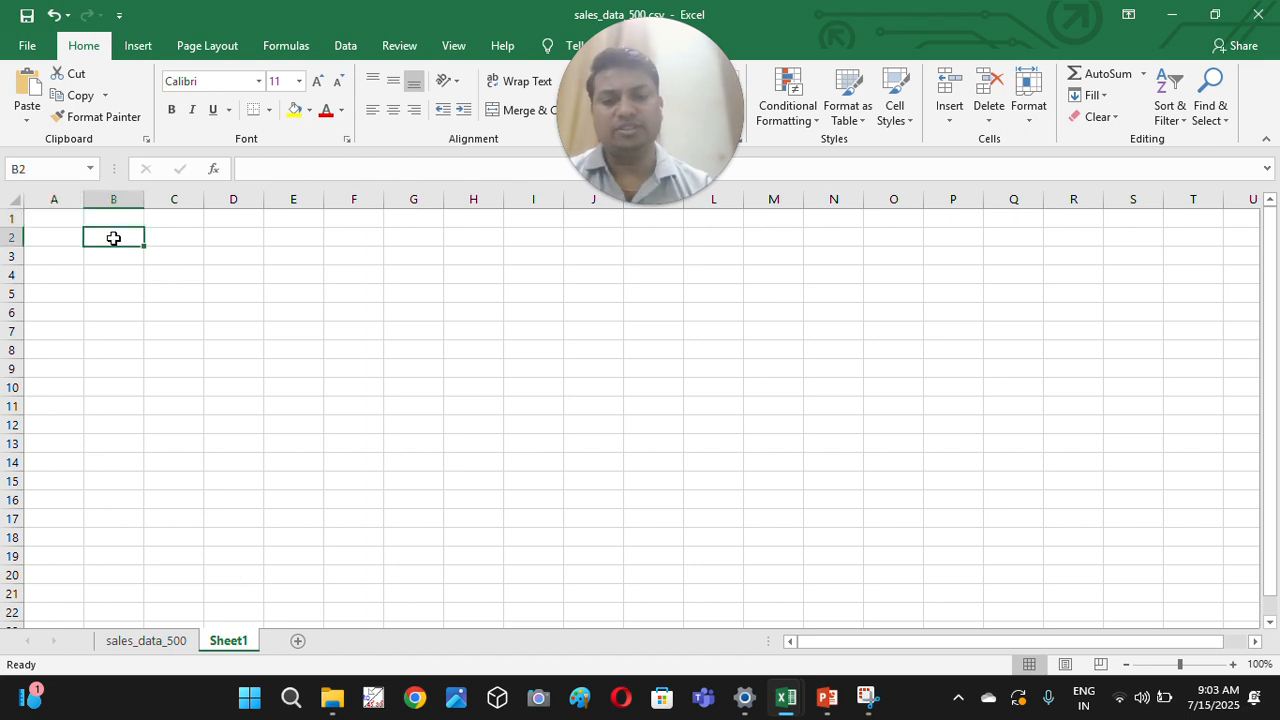
key("Left")
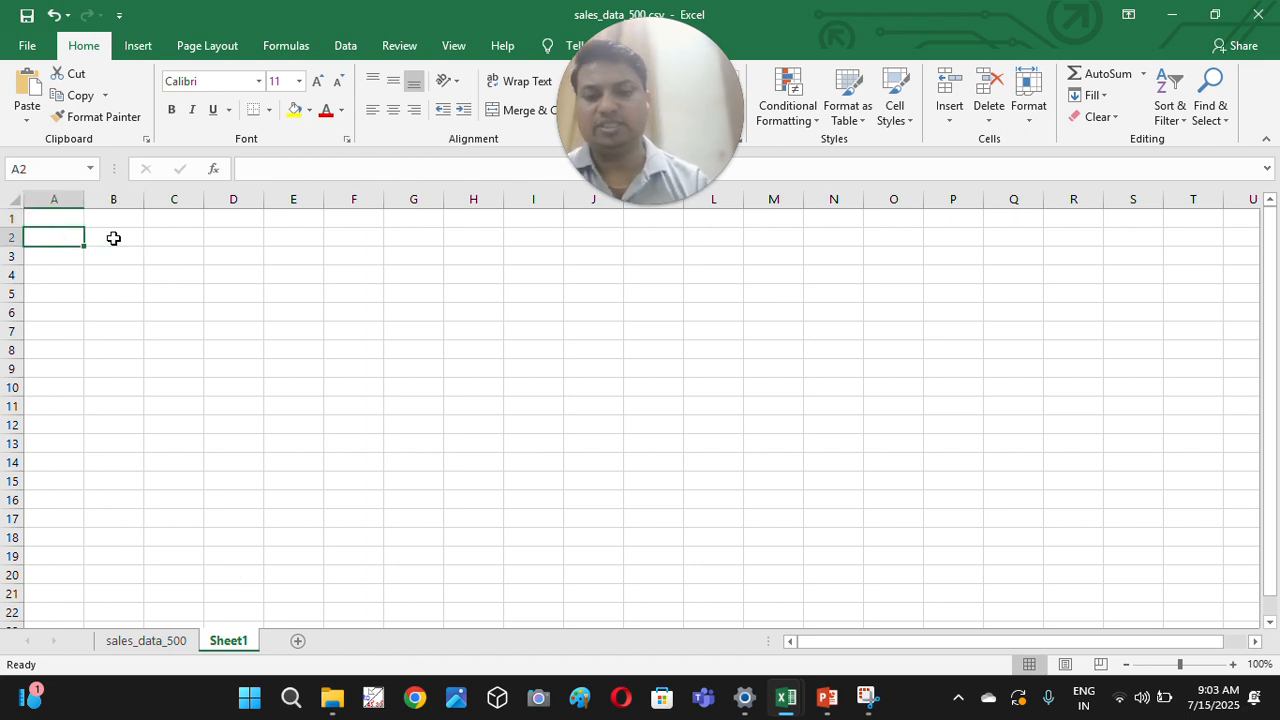
type("LaRGE")
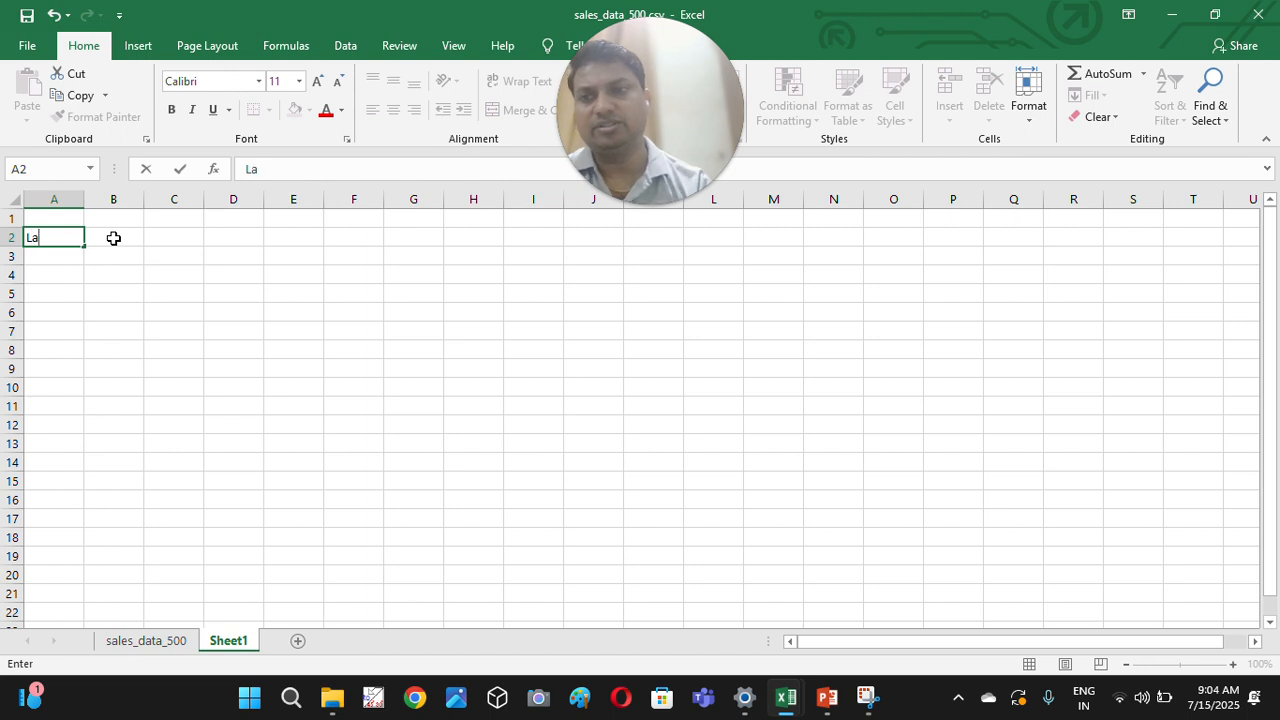
key("BackSpace")
key("BackSpace")
key("BackSpace")
key("BackSpace")
key("BackSpace")
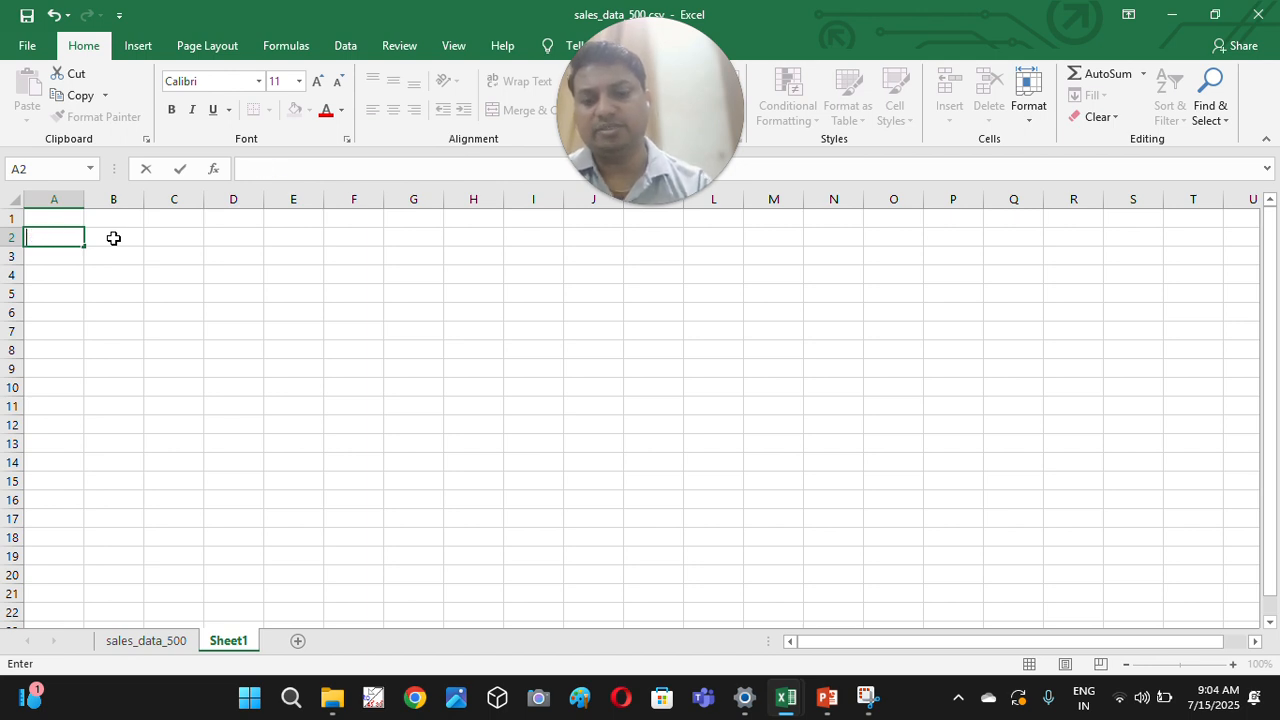
type("ma")
key("BackSpace")
key("BackSpace")
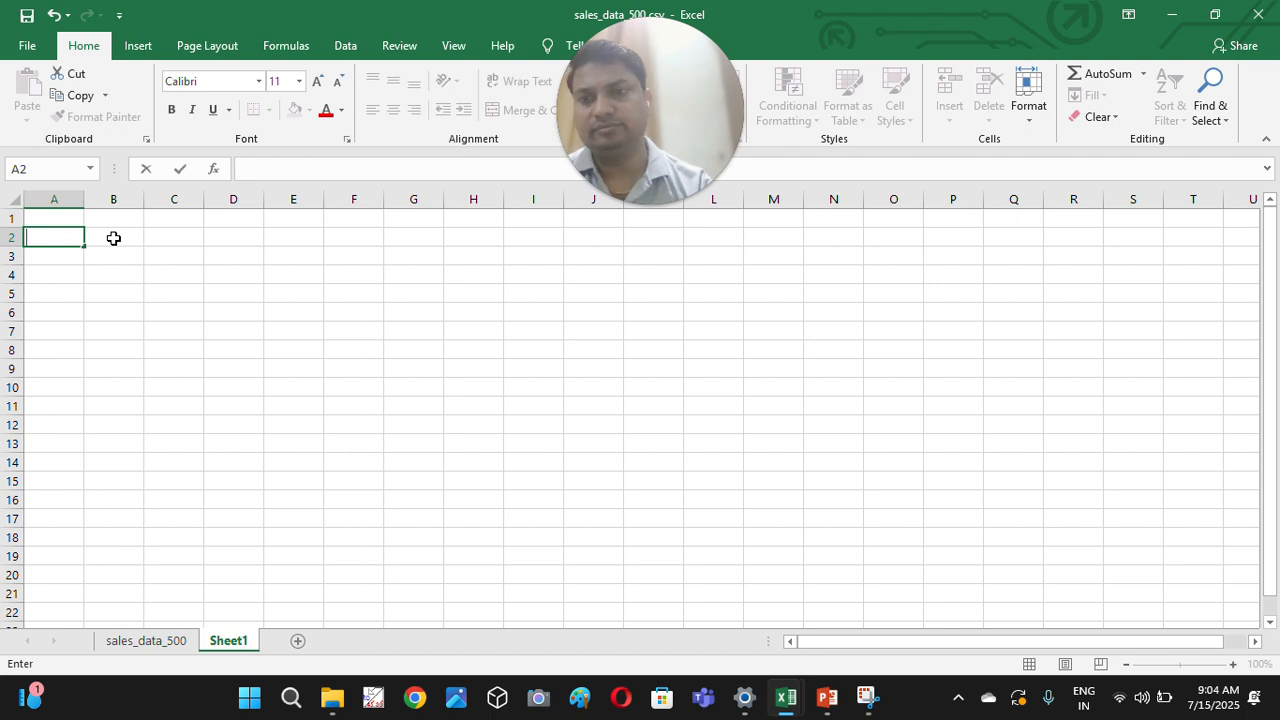
- Enter the label "Max amount sale" in cell A2 and fit column A to its width
type("Max a")
key("Up")
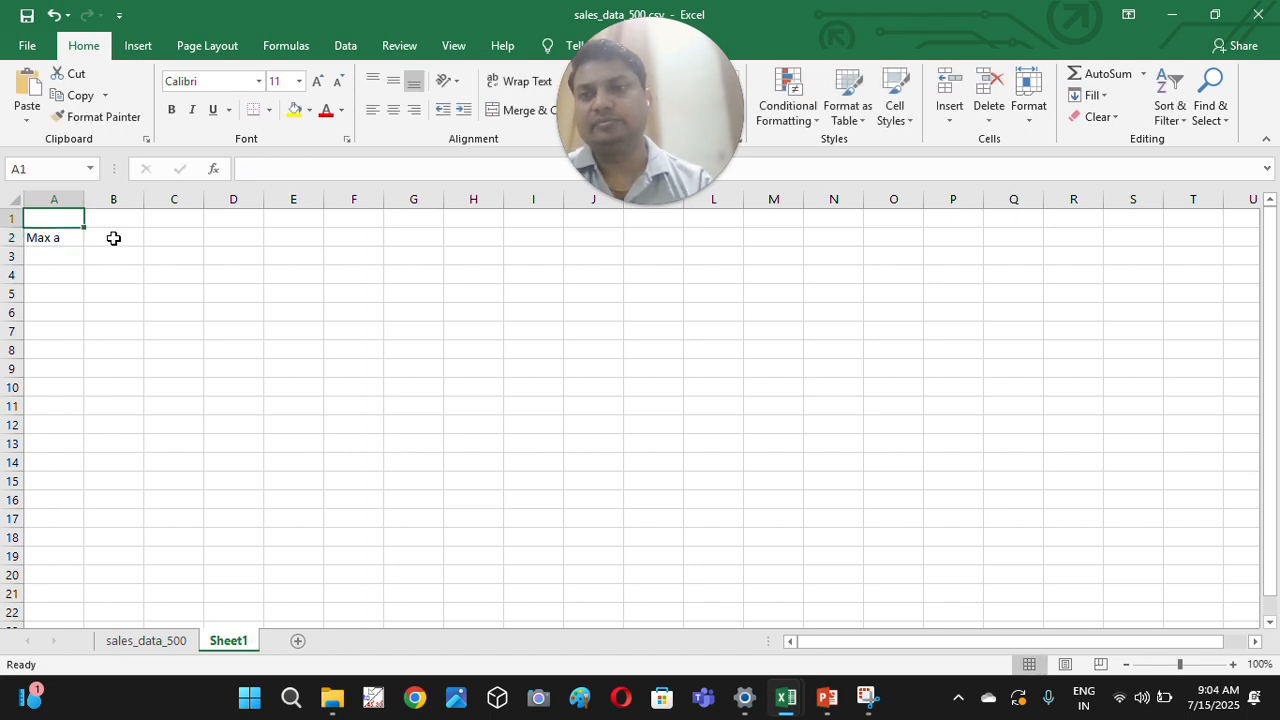
key("Down")
key("F2")
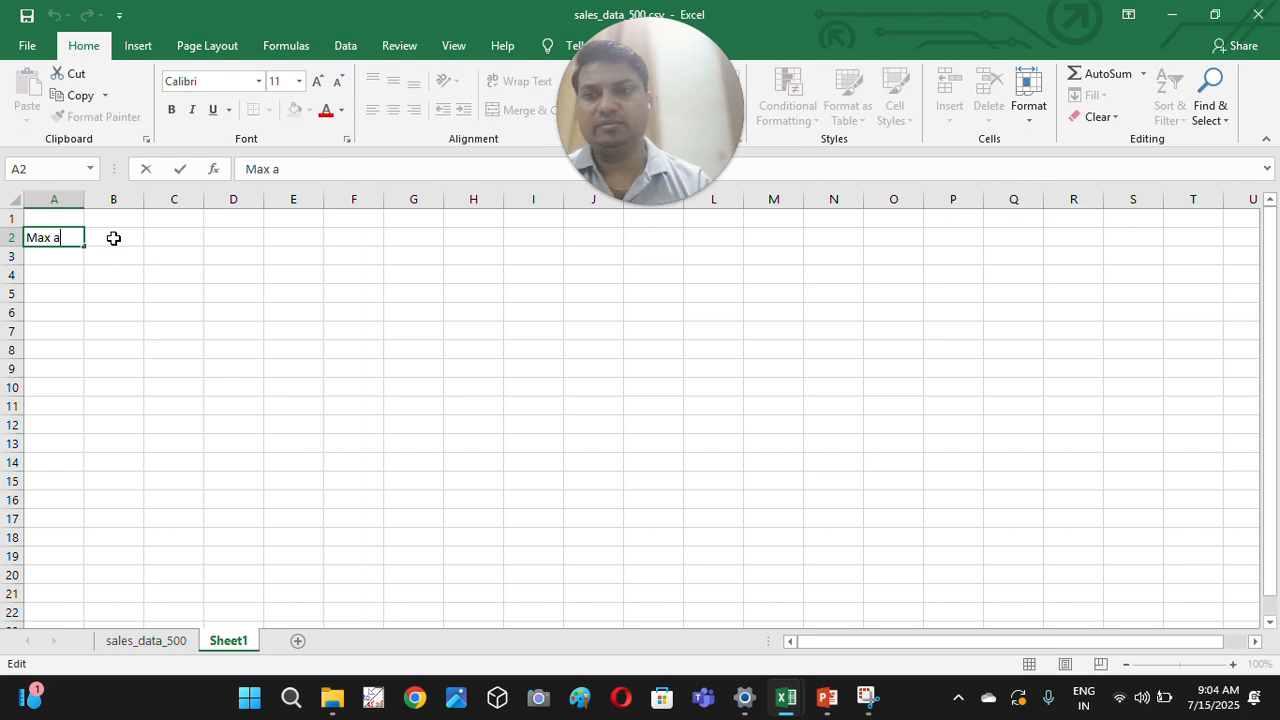
key("BackSpace")
type("amou")
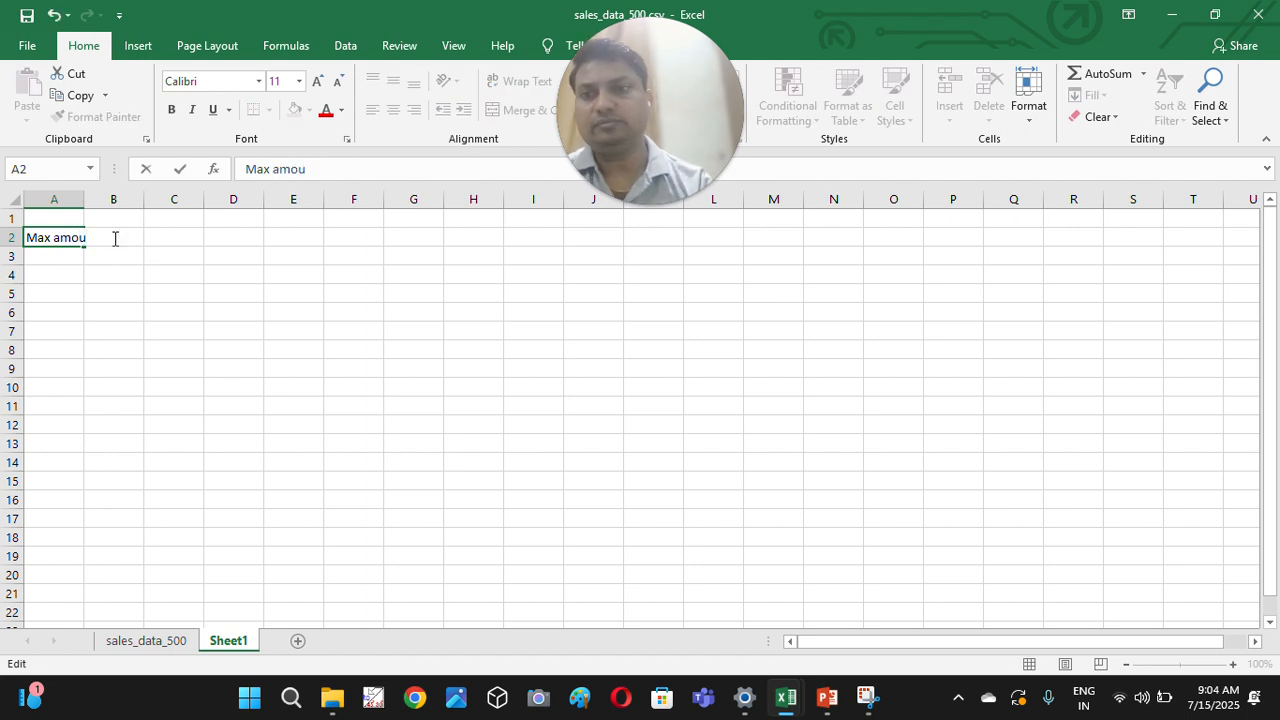
type("nt sale")
key("Return")
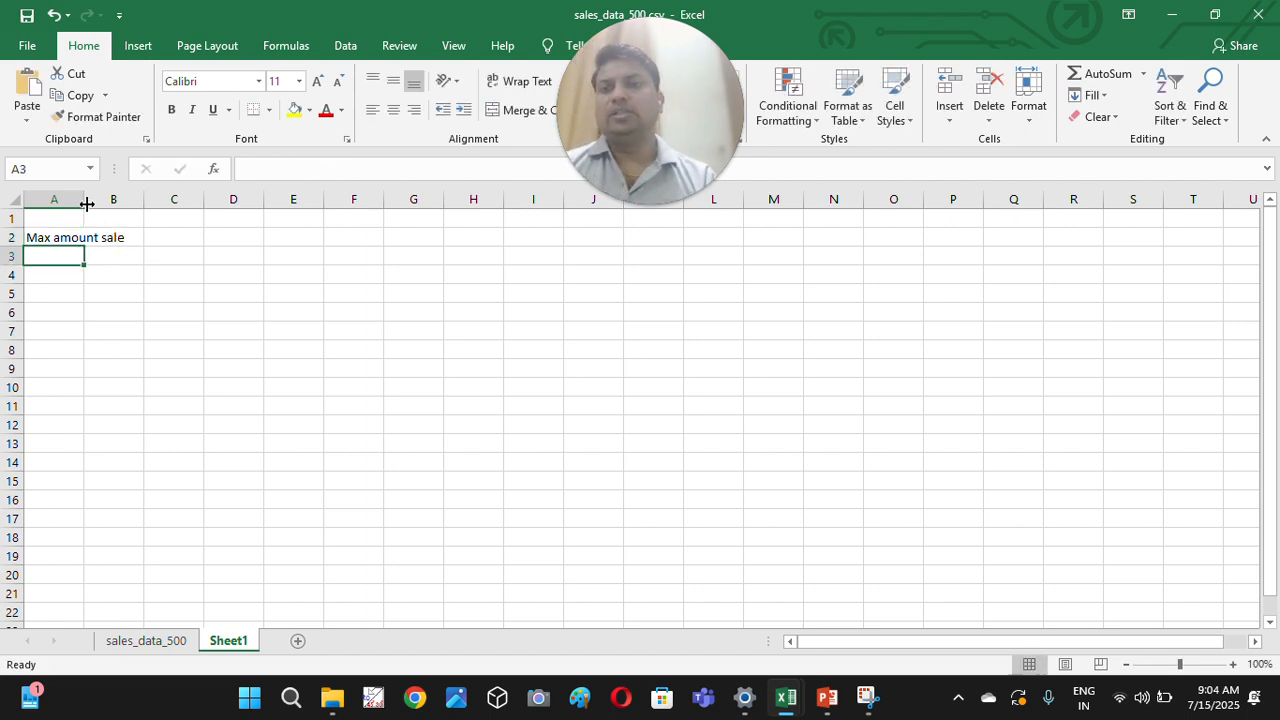
double_click(88, 204)
- Calculate the highest sale in B2 with a MAX formula over the whole Amount column E of sales_data_500
left_click(172, 237)
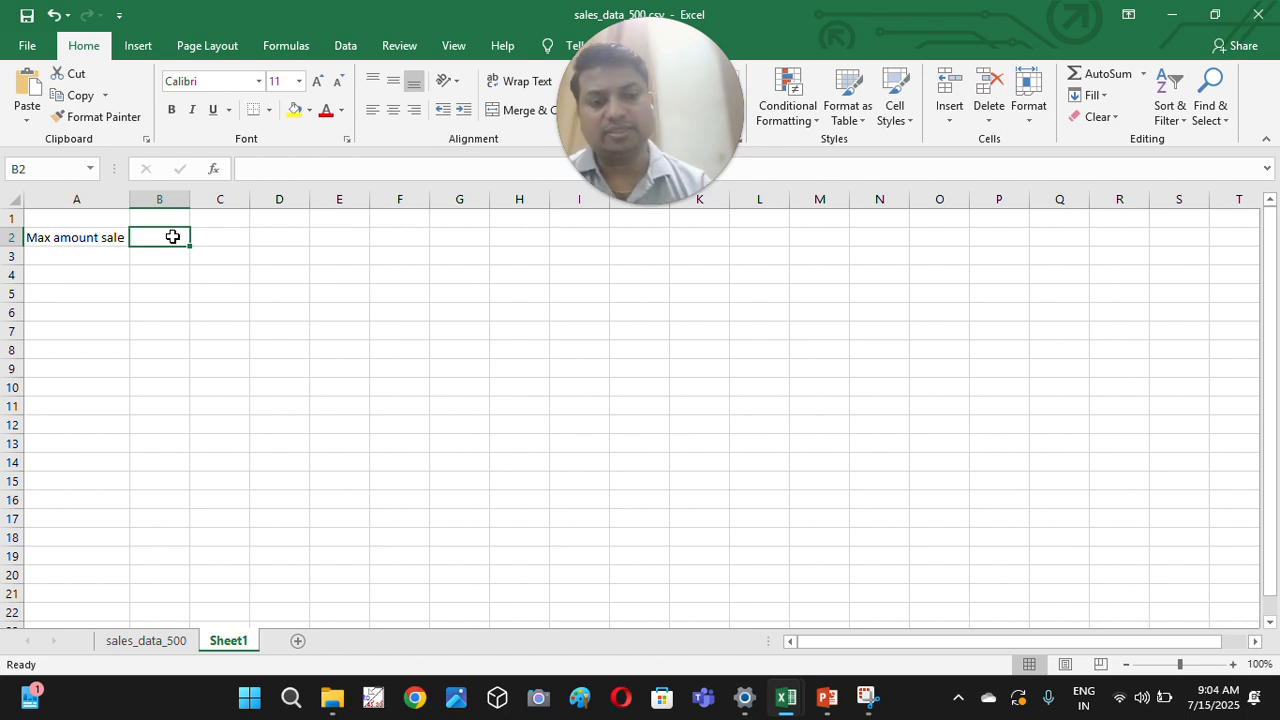
type("=")
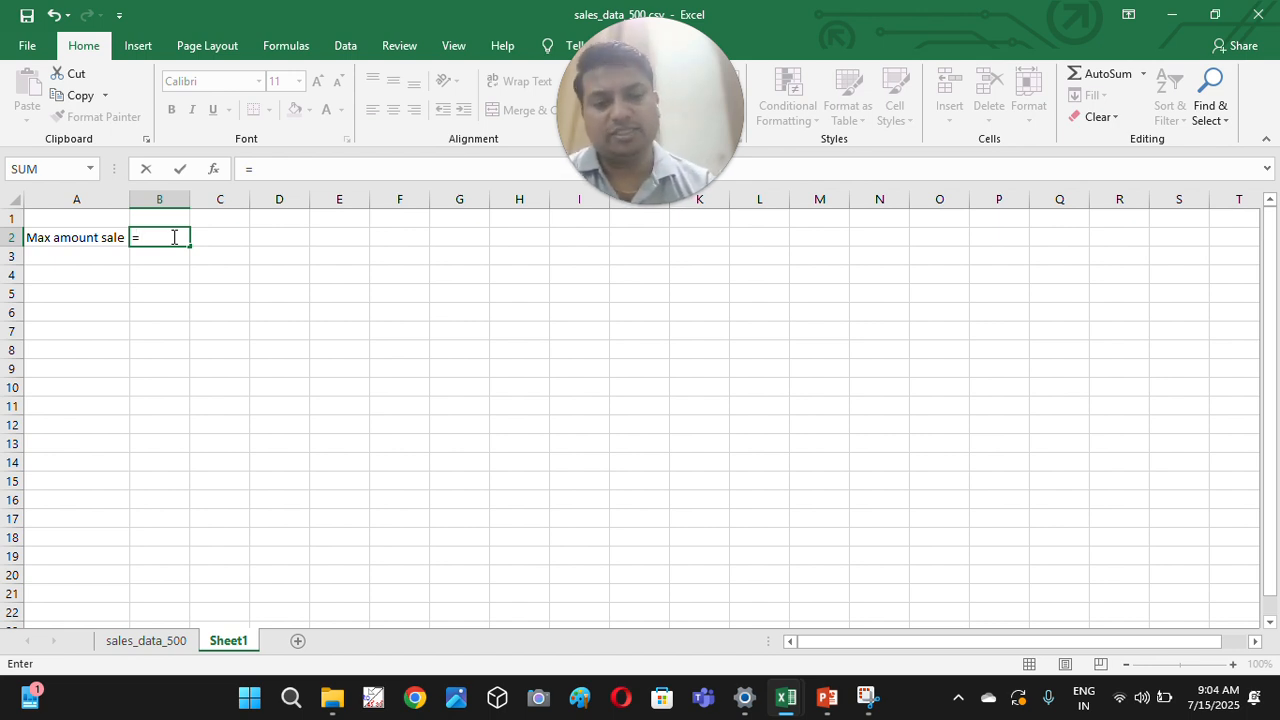
type("ma")
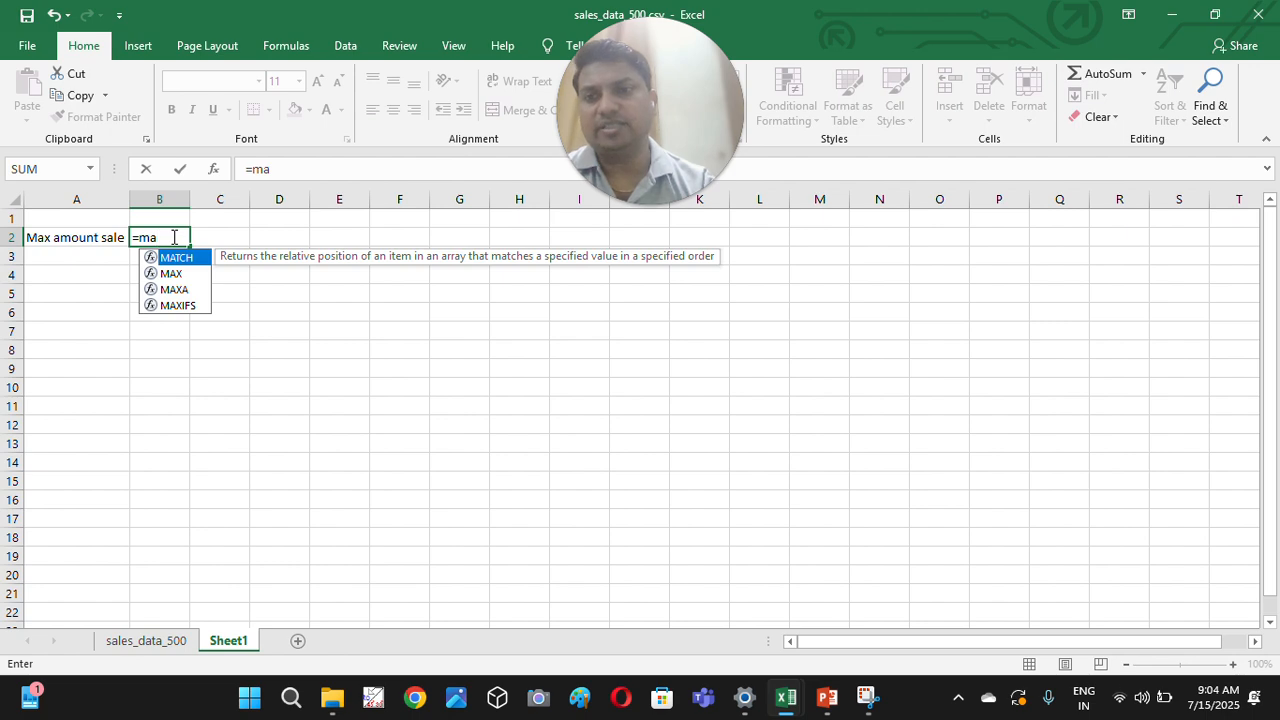
type("x")
key("Tab")
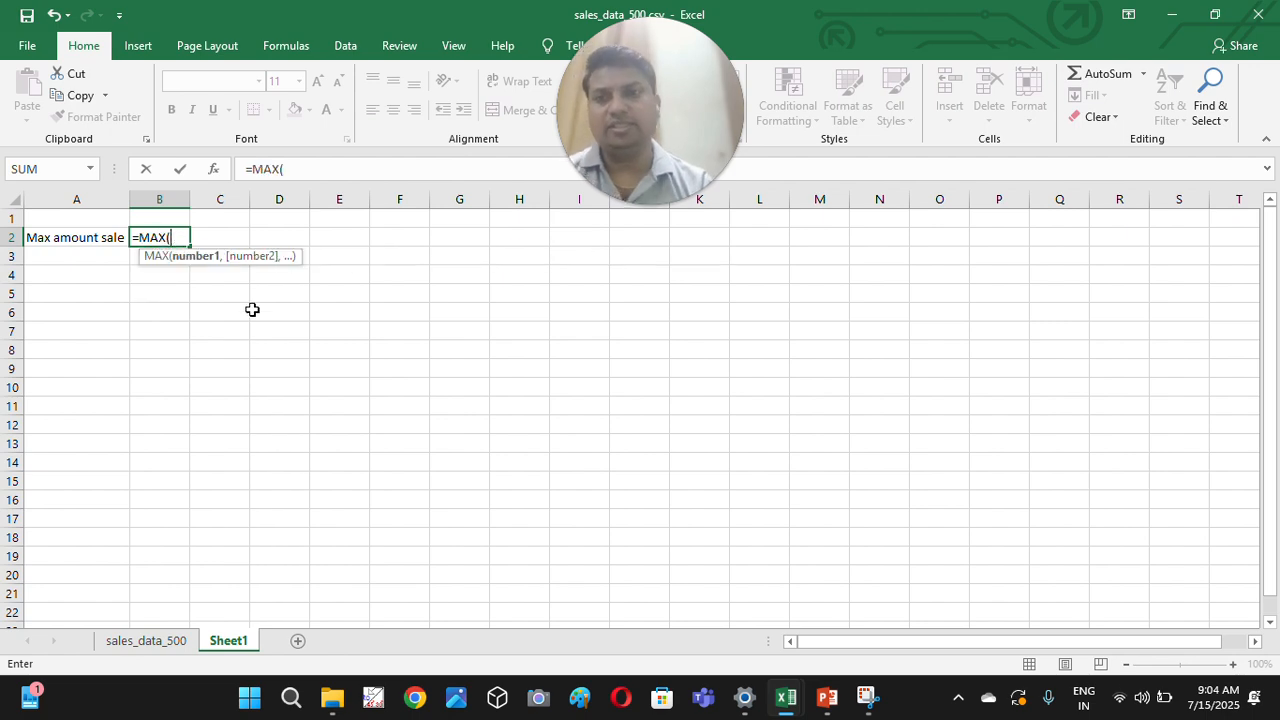
left_click(160, 641)
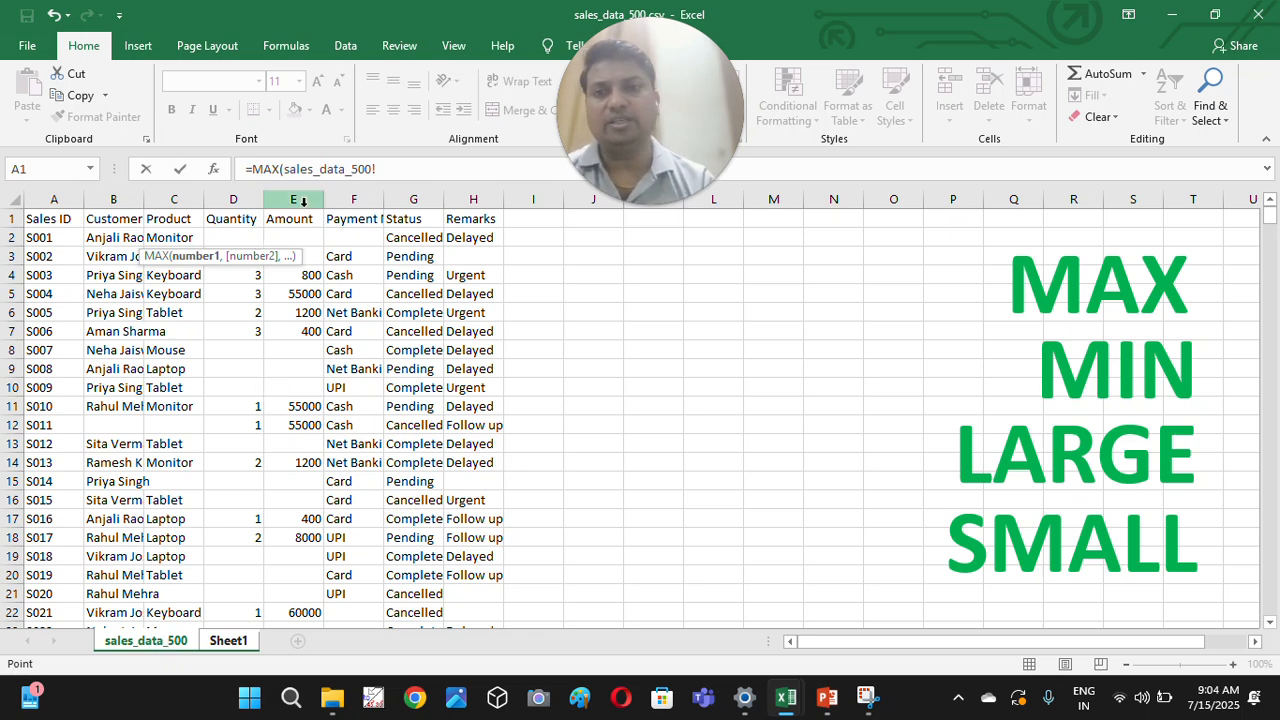
left_click(301, 196)
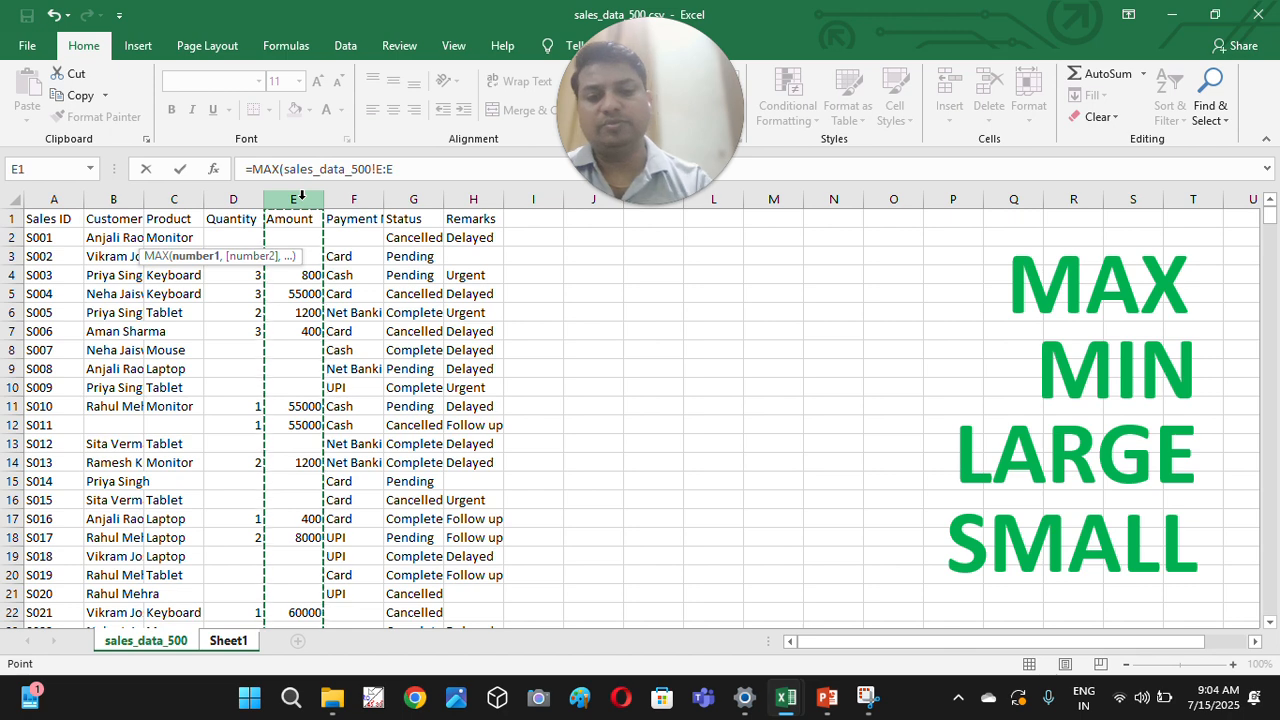
key("Return")
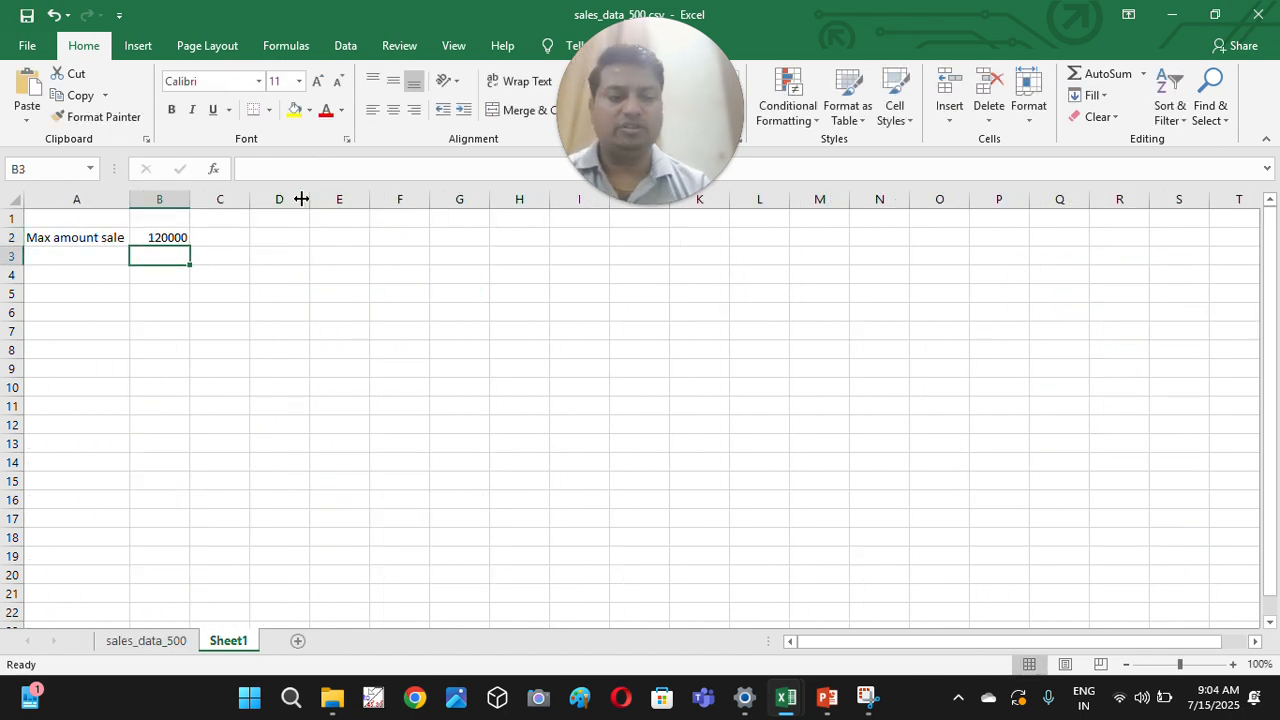
key("Up")
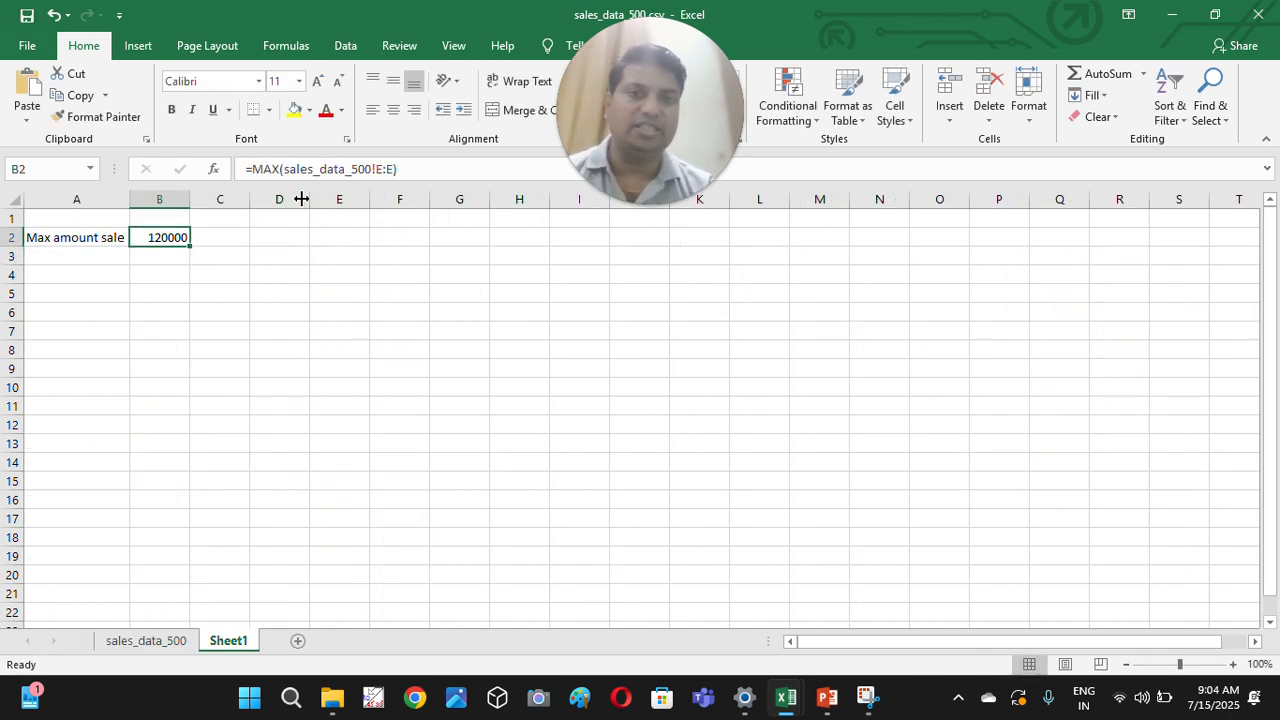
left_click(134, 271)
left_click(179, 234)
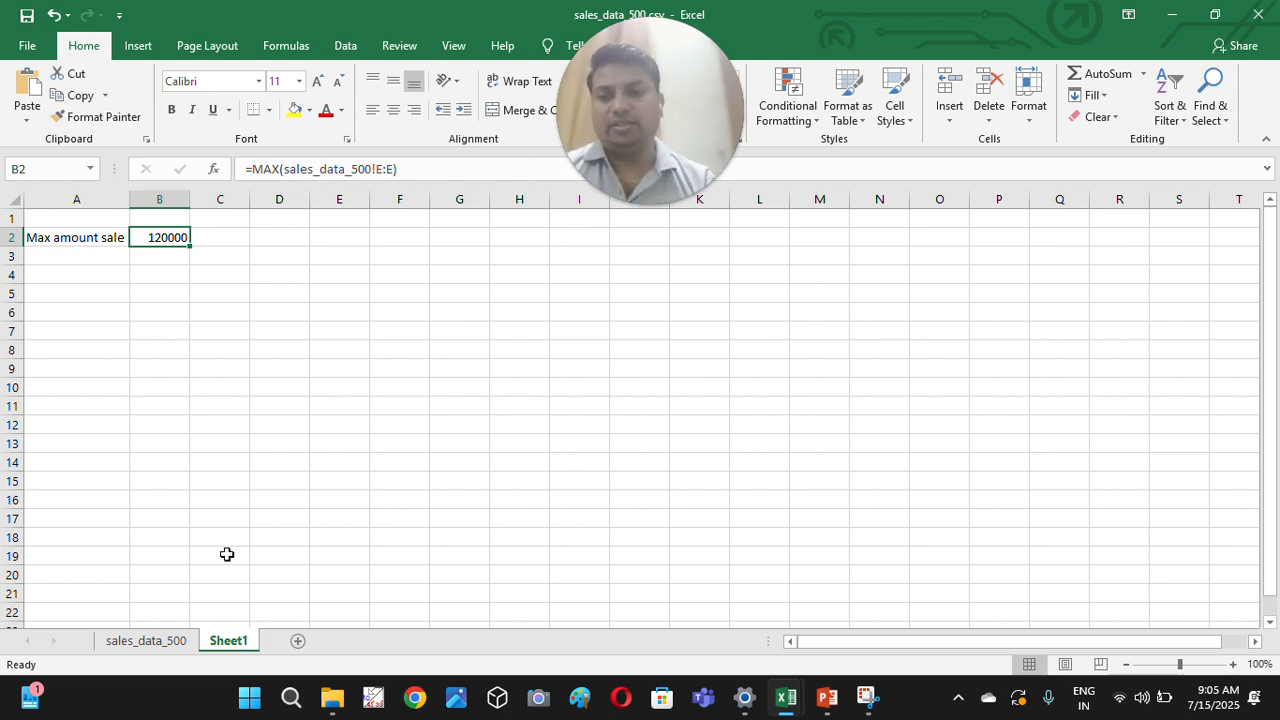
left_click(158, 641)
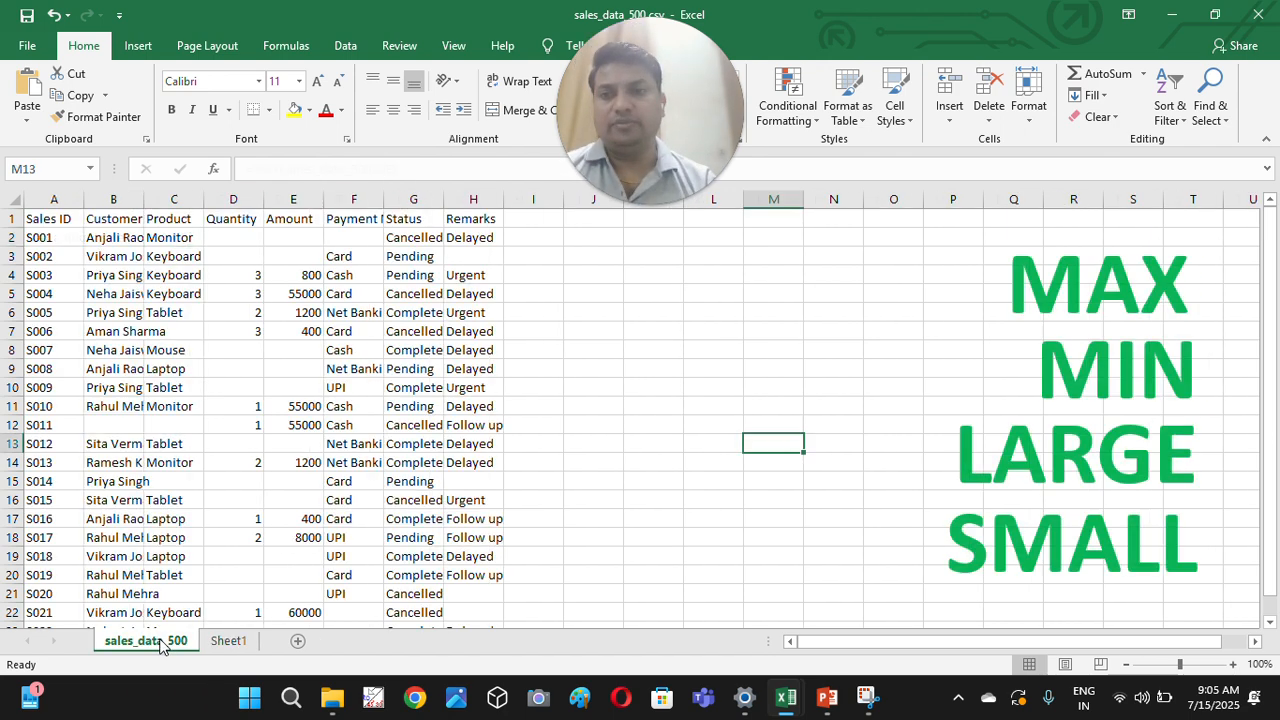
left_click(228, 641)
- Enter the label "Min amount sale" in cell A3
left_click(94, 256)
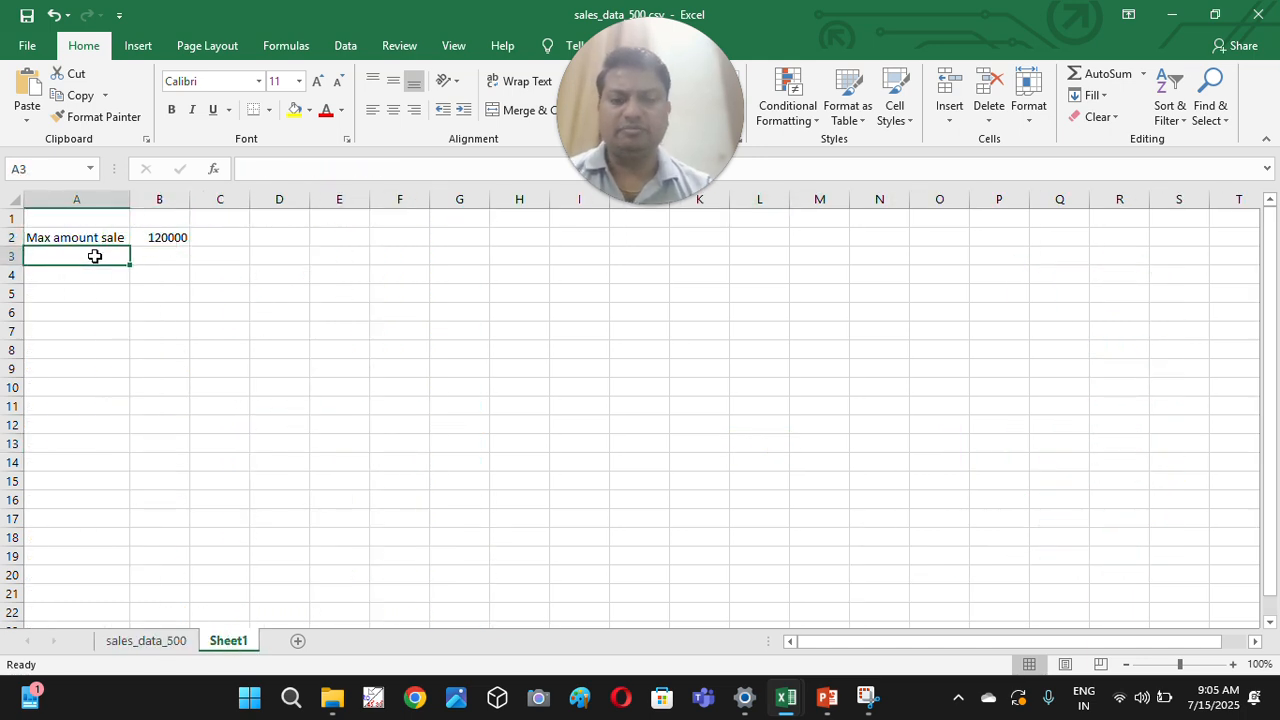
type("Min")
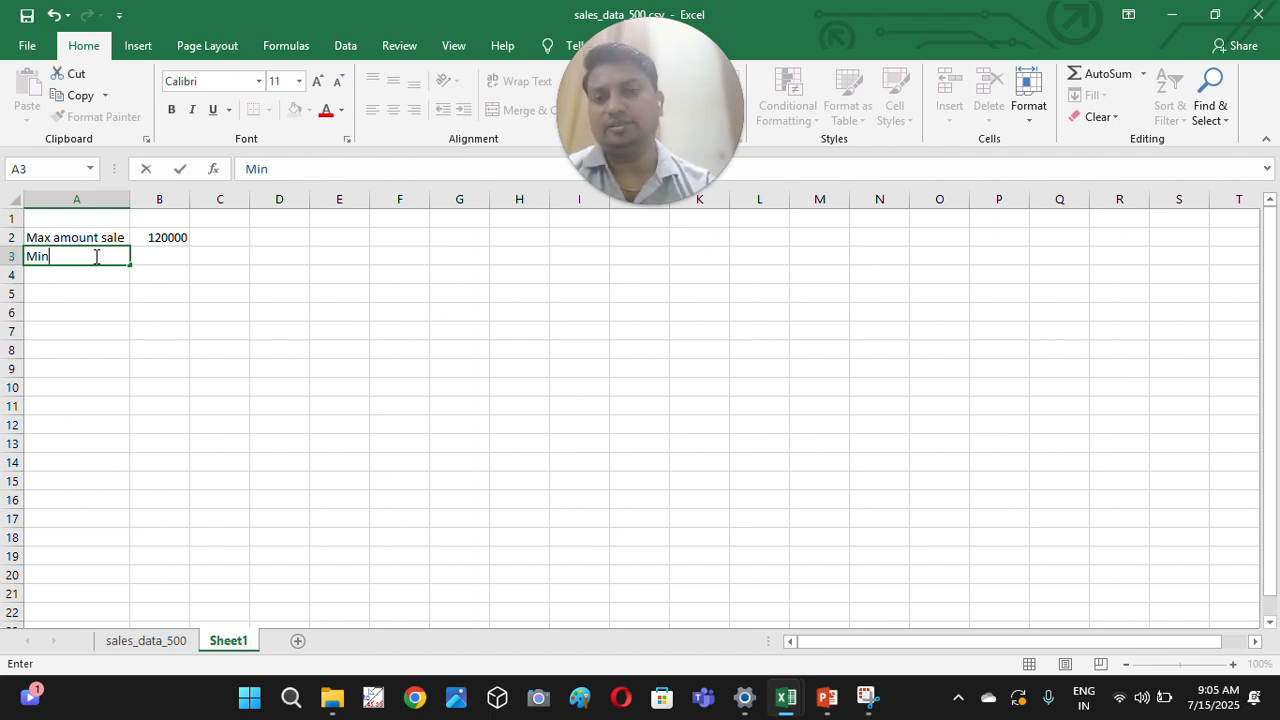
type(" am")
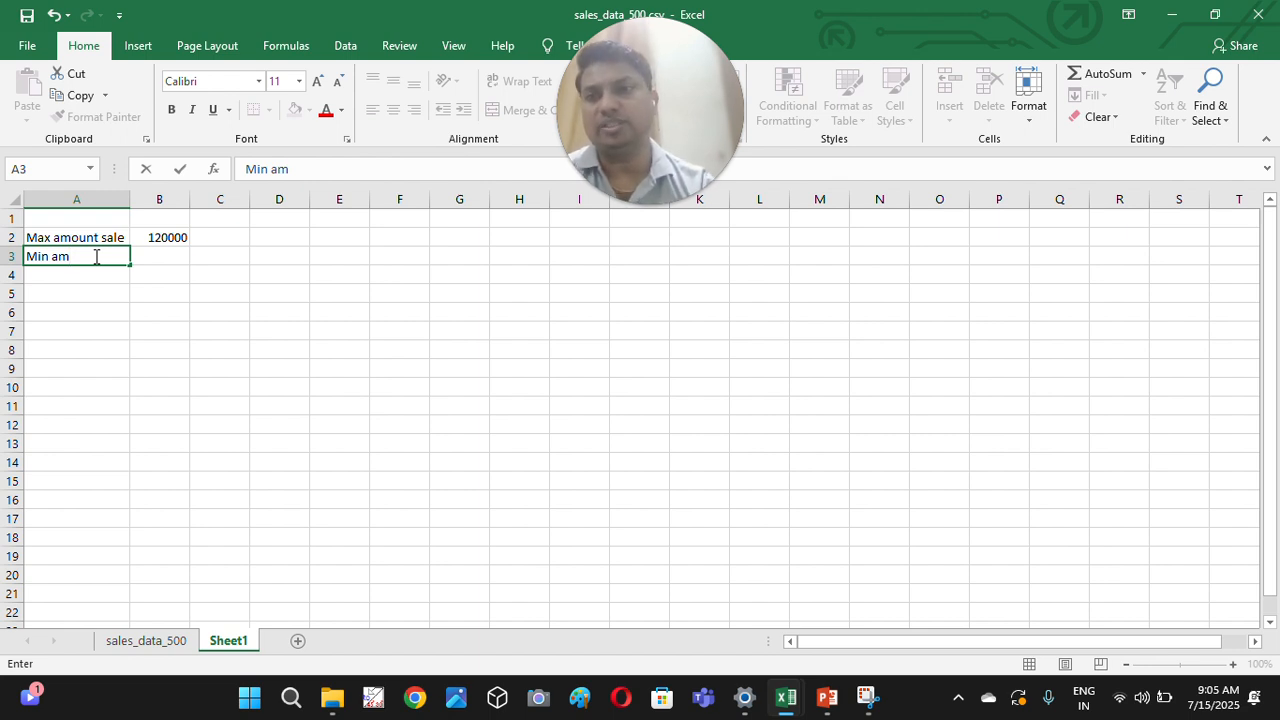
type("ount sale")
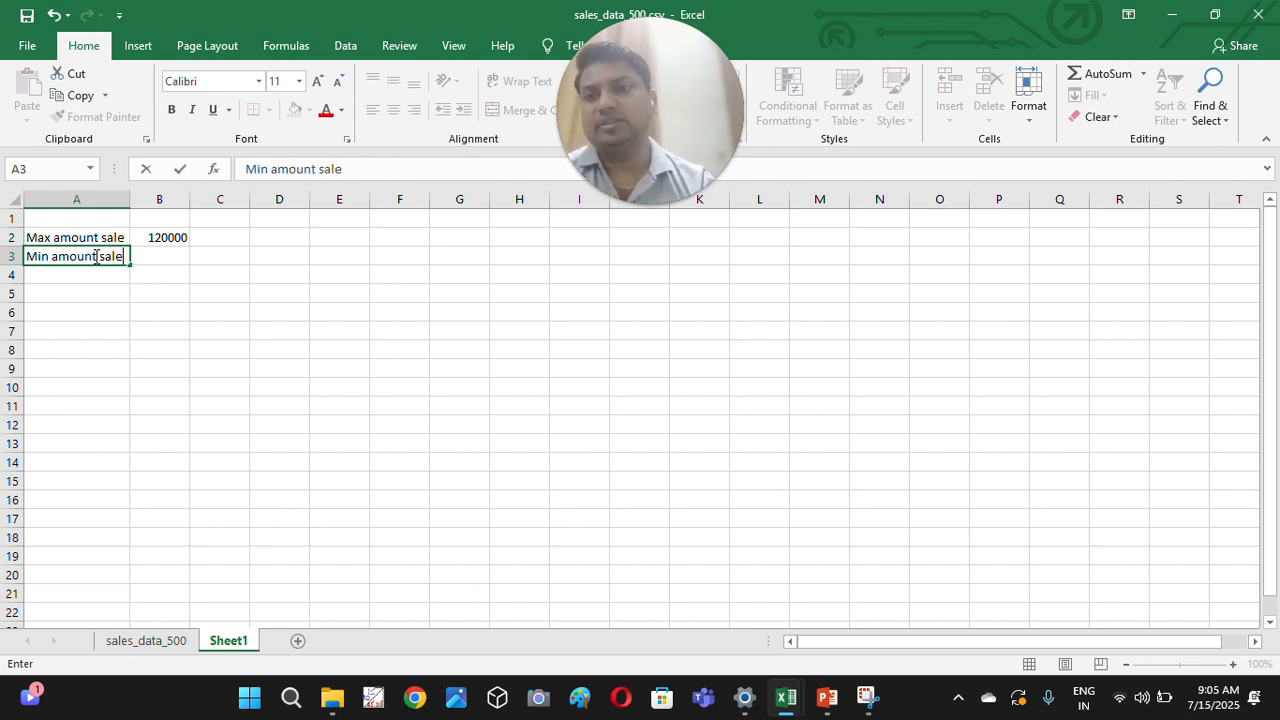
key("Return")
key("Up")
- Calculate the lowest sale in B3 with a MIN formula over the whole Amount column E of sales_data_500
key("Right")
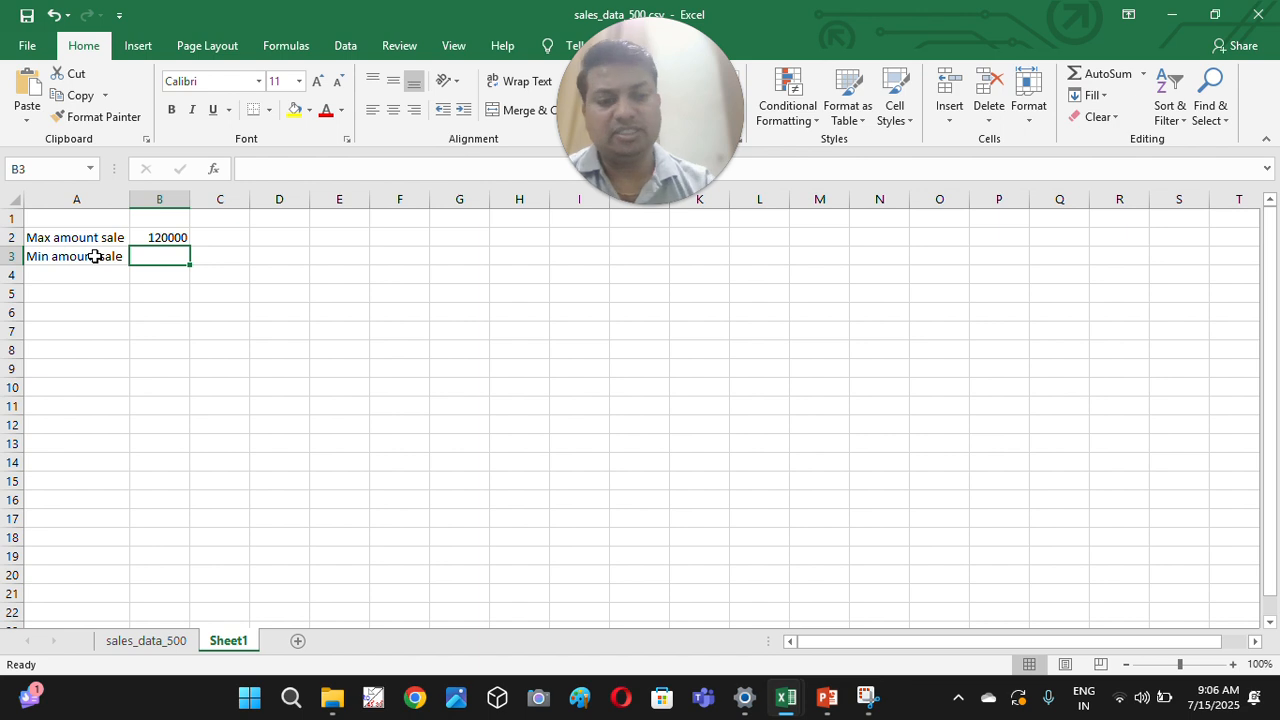
type("=")
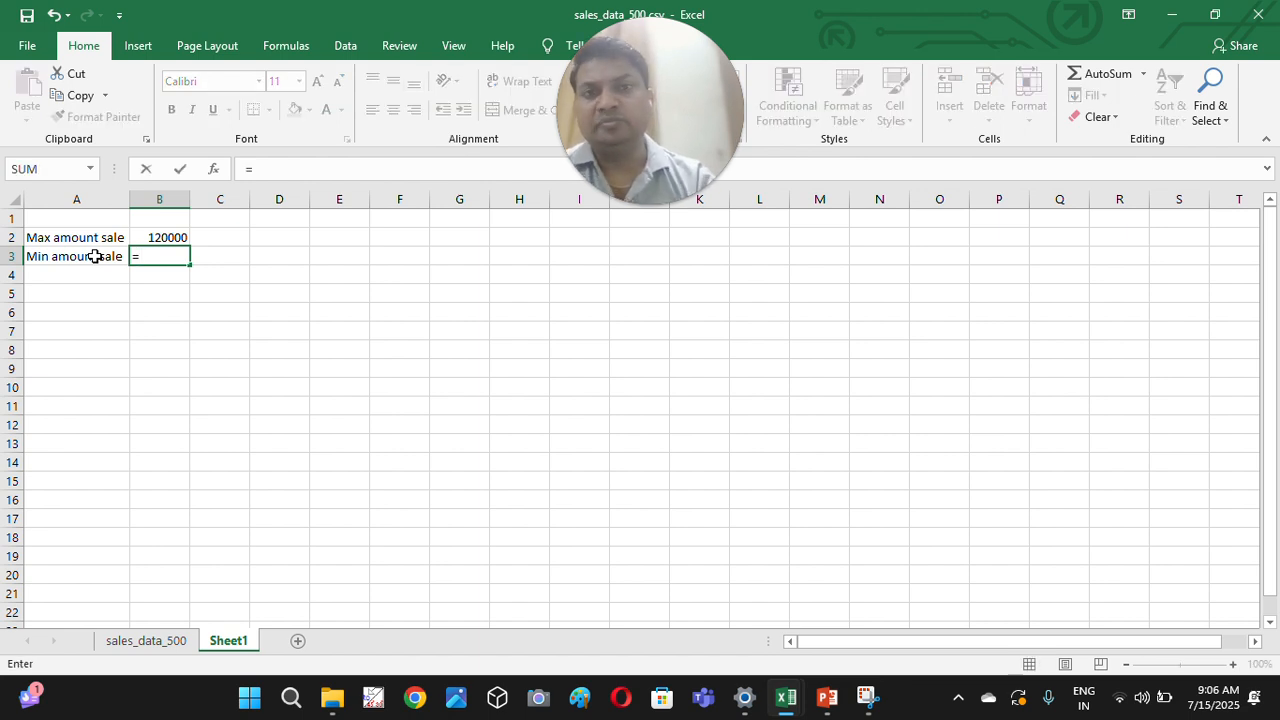
type("min")
key("Tab")
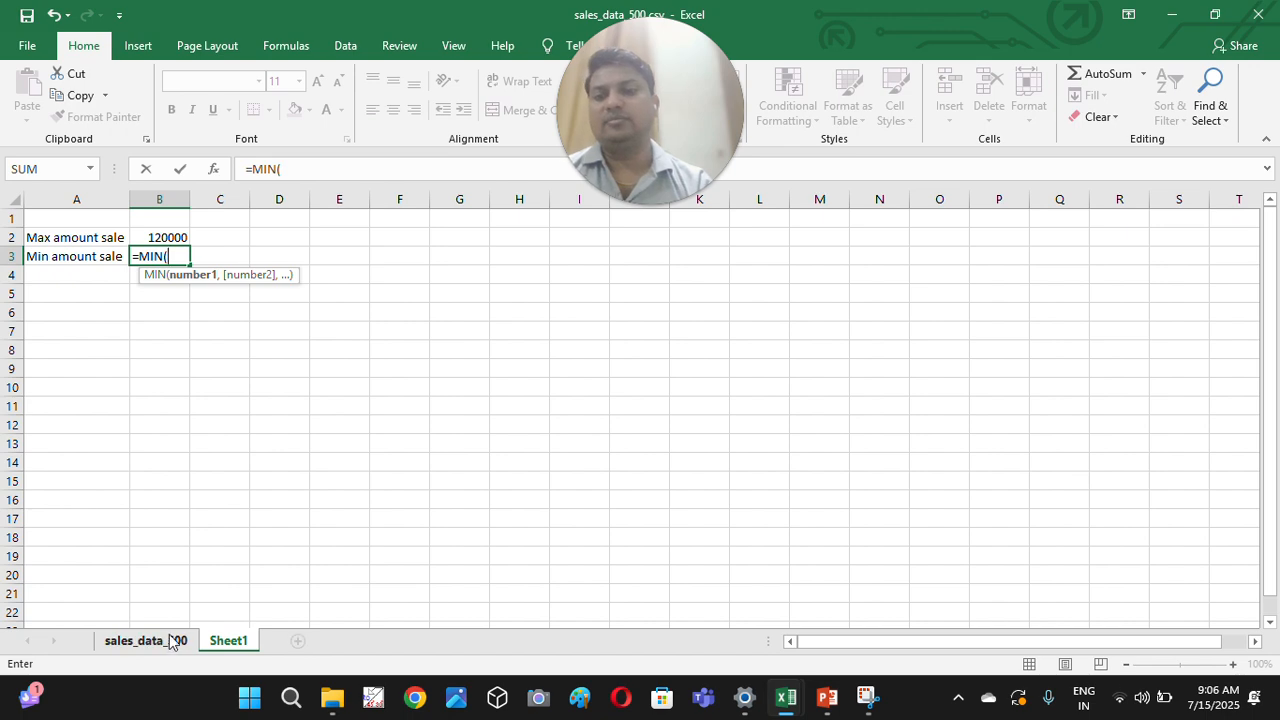
left_click(170, 641)
left_click(285, 193)
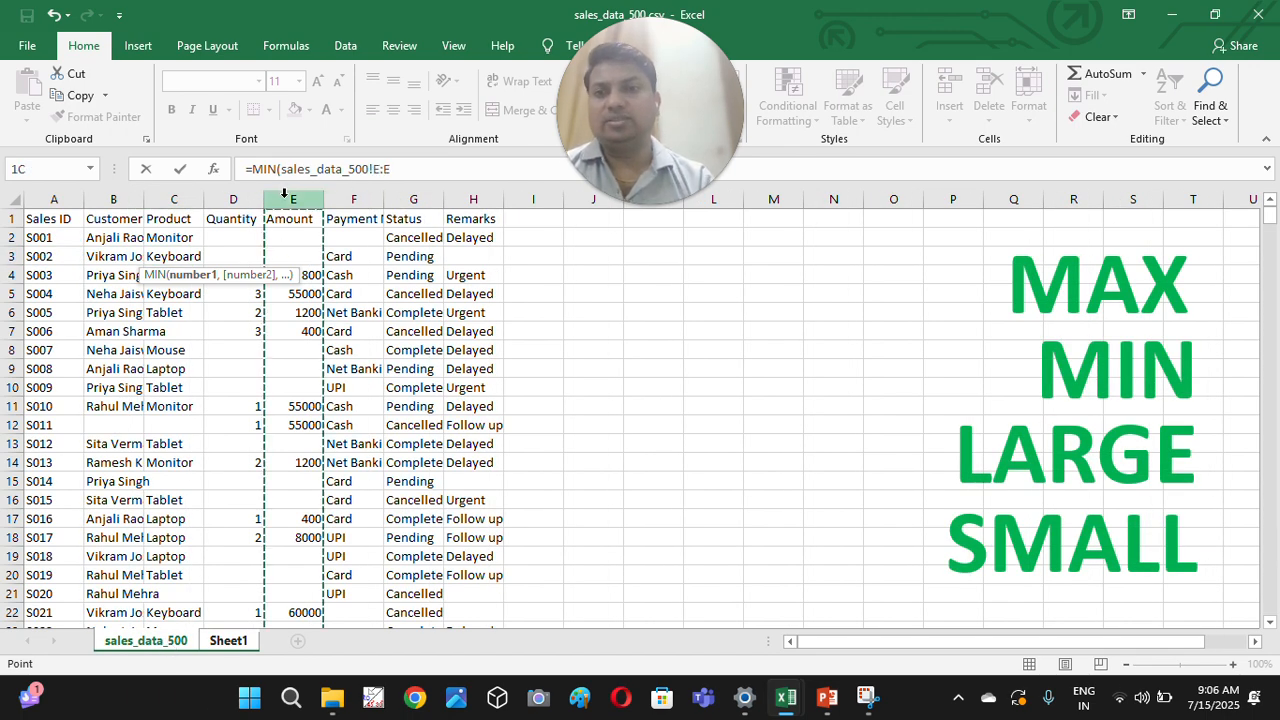
type(")")
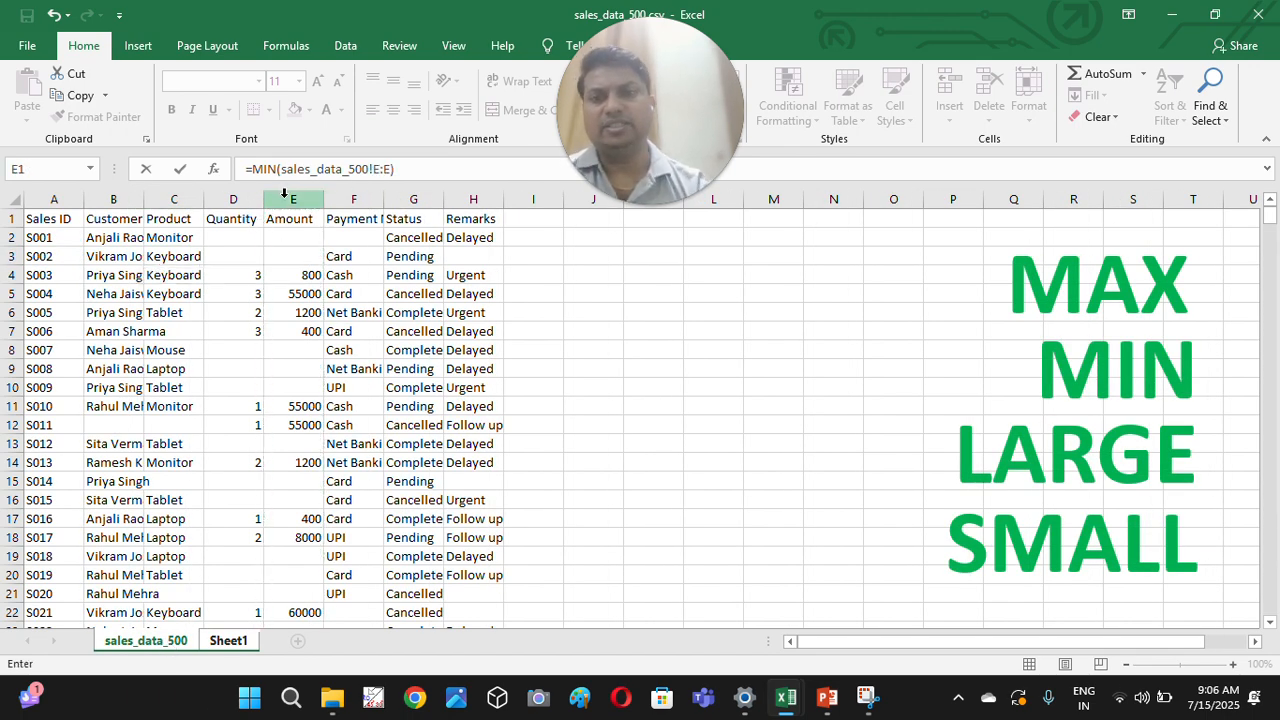
key("Return")
- Review the MAX formula in B2 and the MIN formula in B3
left_click_drag(163, 237, 171, 256)
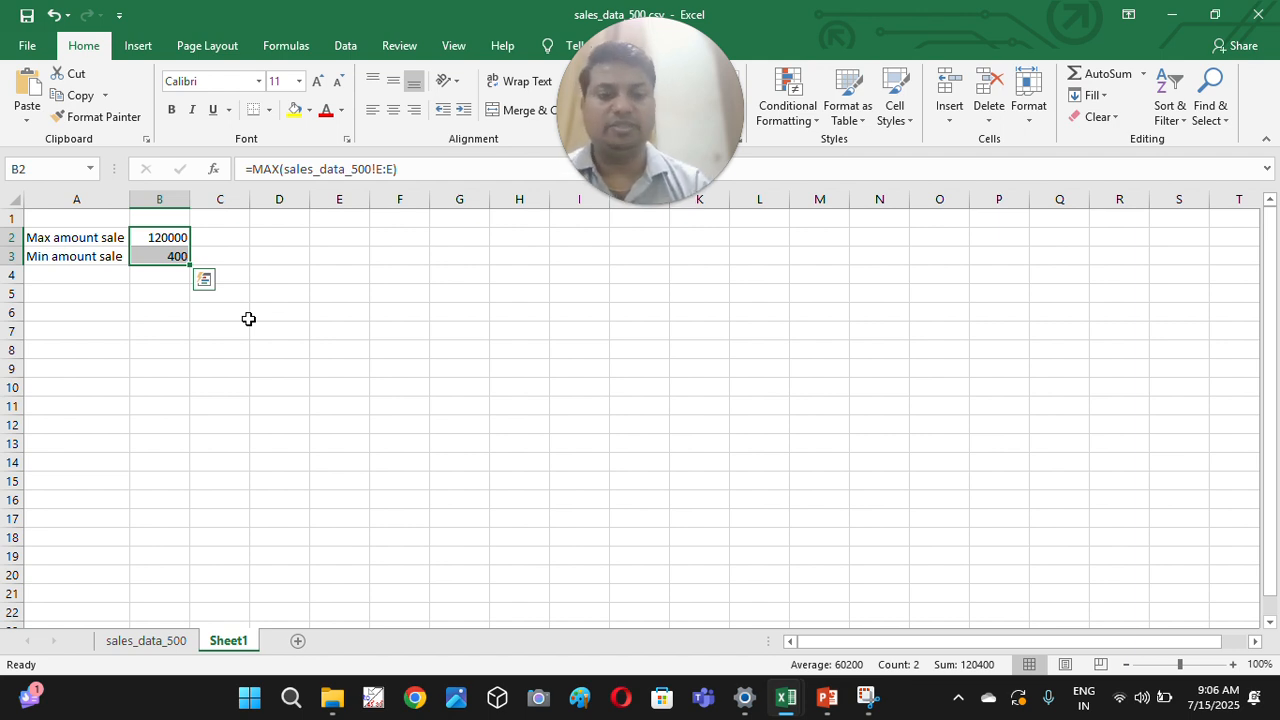
key("Up")
key("Down")
key("Down")
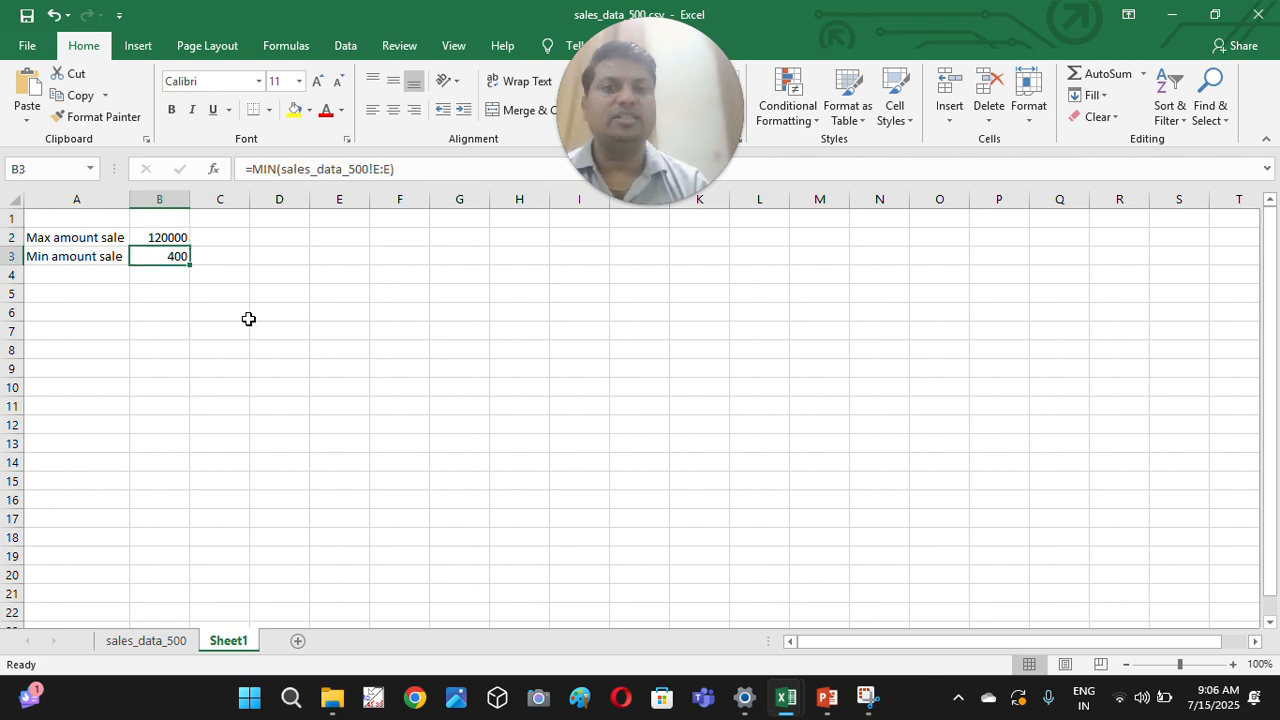
key("Up")
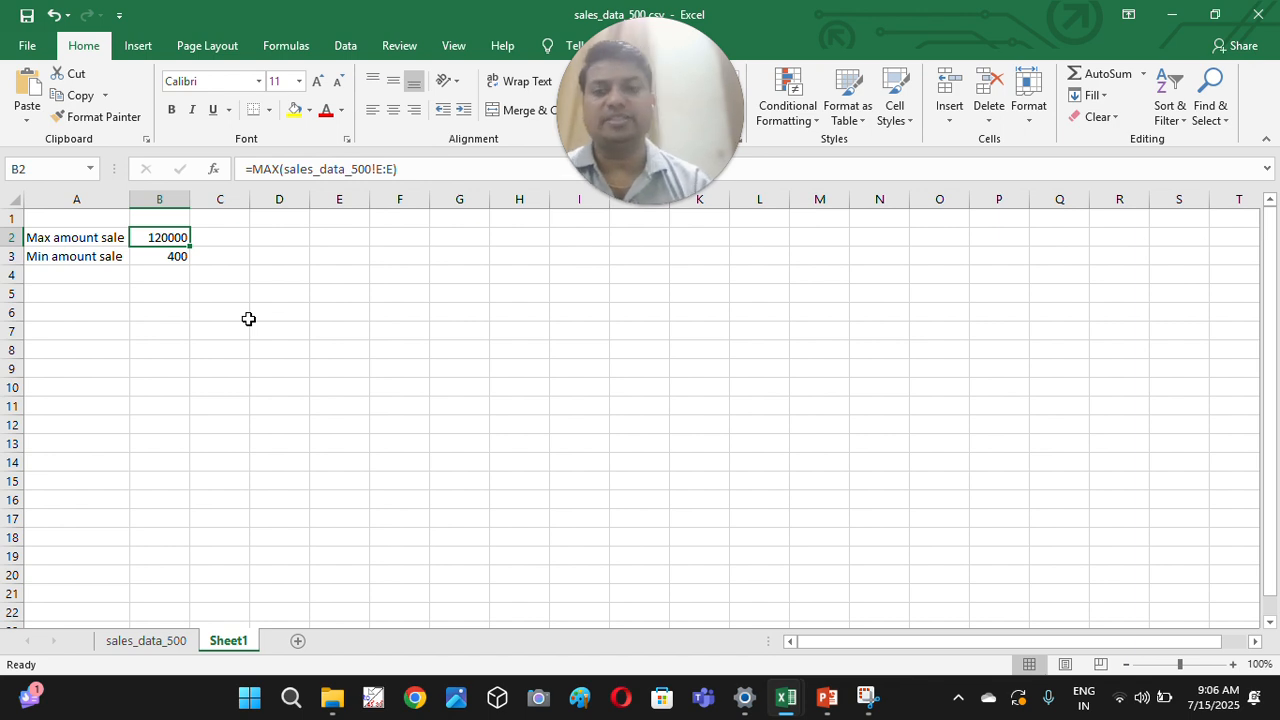
key("Down")
key("Down")
key("Left")
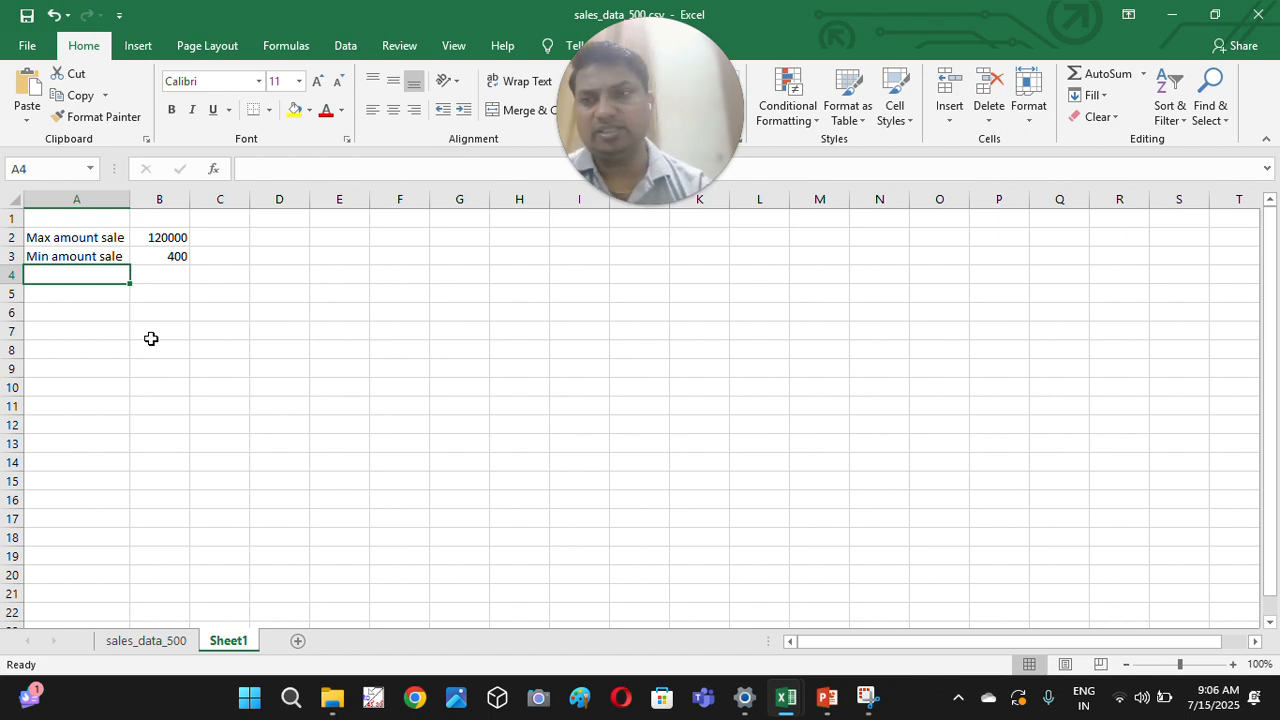
key("Up")
key("Up")
key("Right")
key("Left")
key("Down")
key("shift+Up")
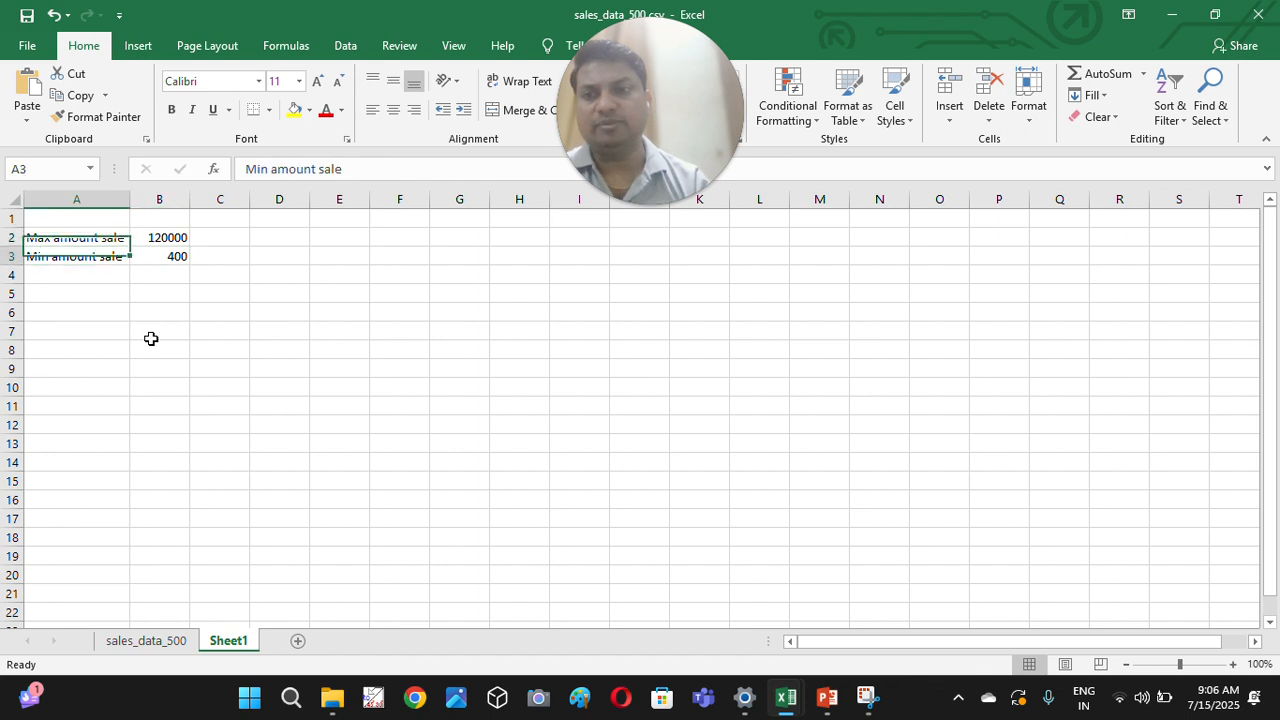
- Enter the label "Large" in cell A4
key("Down")
type("Lar")
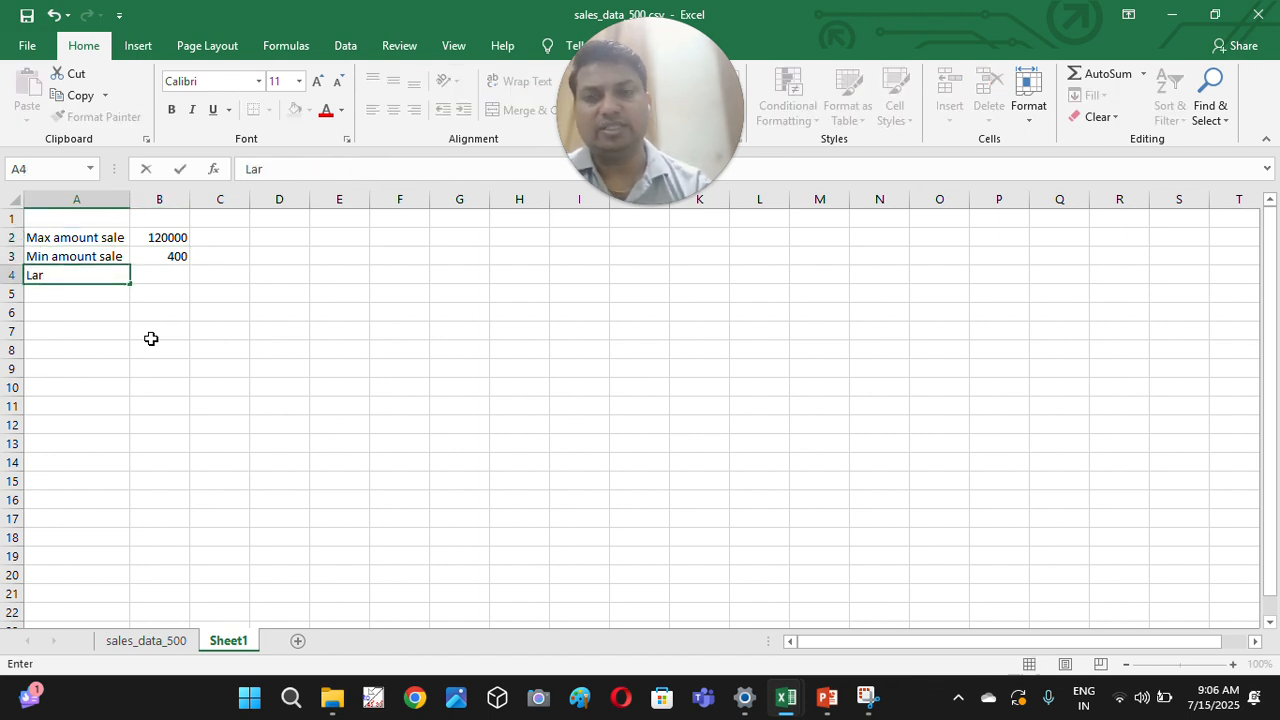
key("BackSpace")
key("BackSpace")
key("BackSpace")
type("Lar")
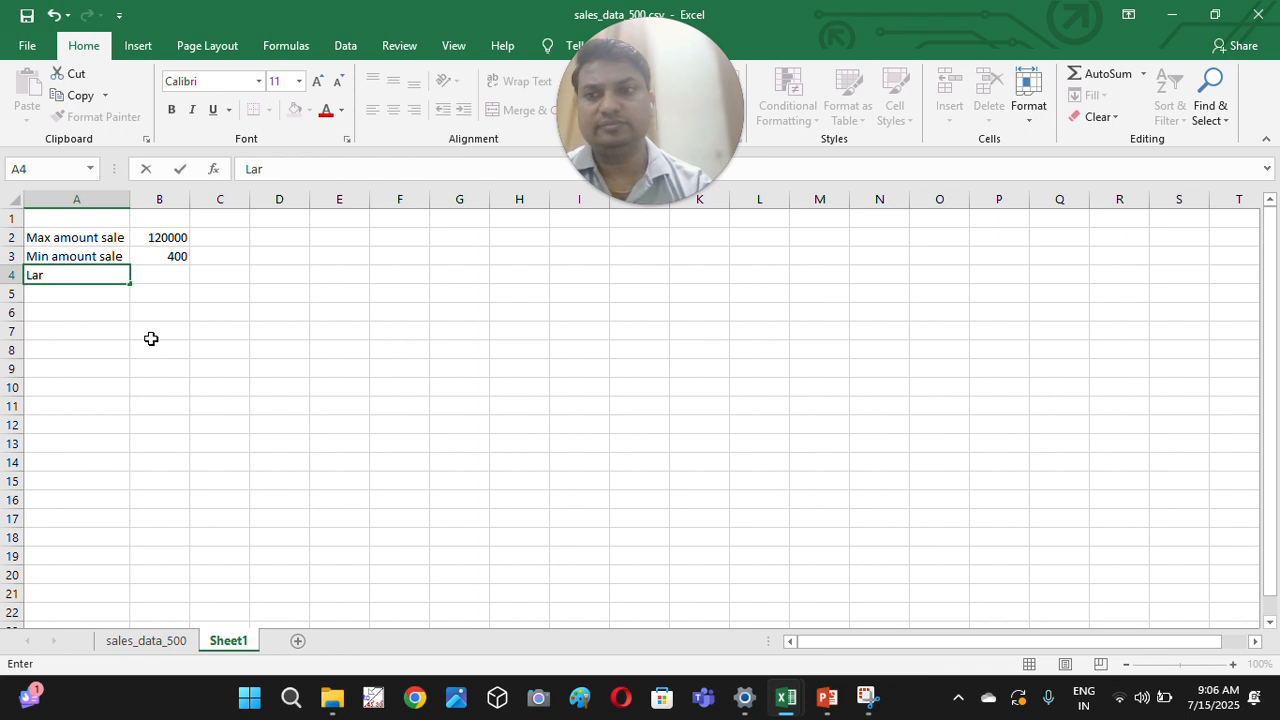
type("ge")
key("Return")
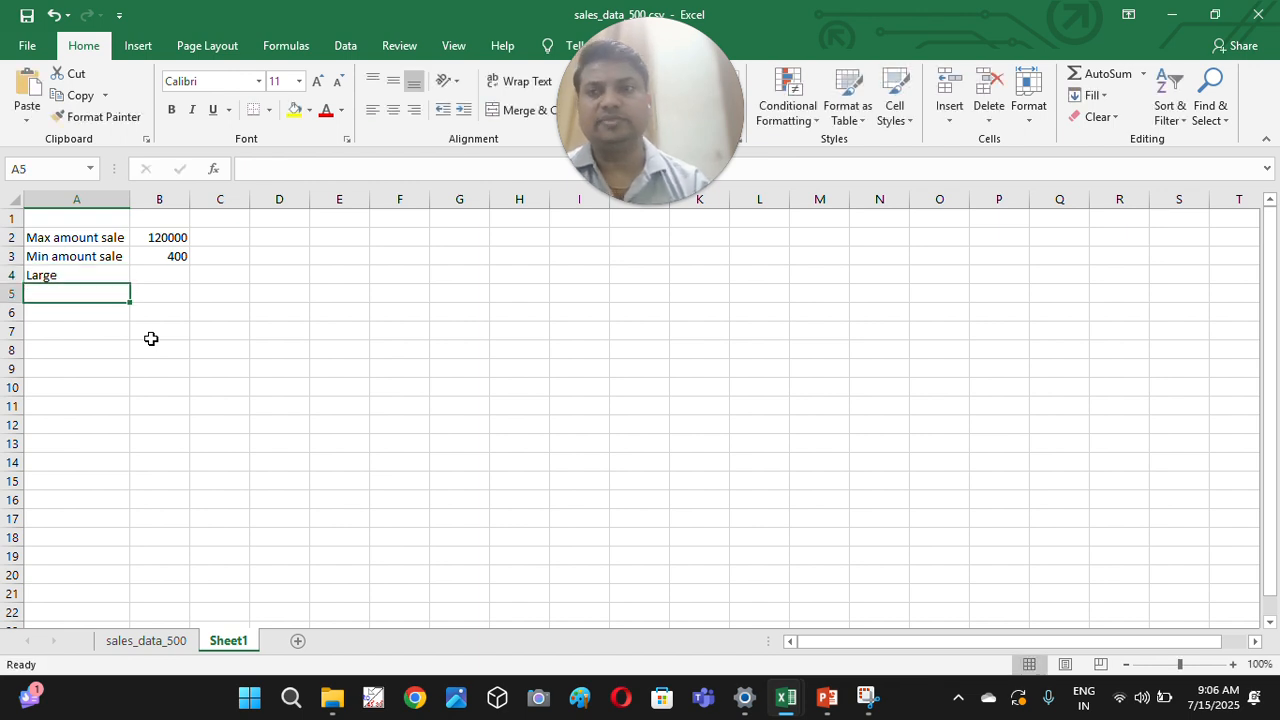
key("Up")
key("F2")
key("Left")
key("Left")
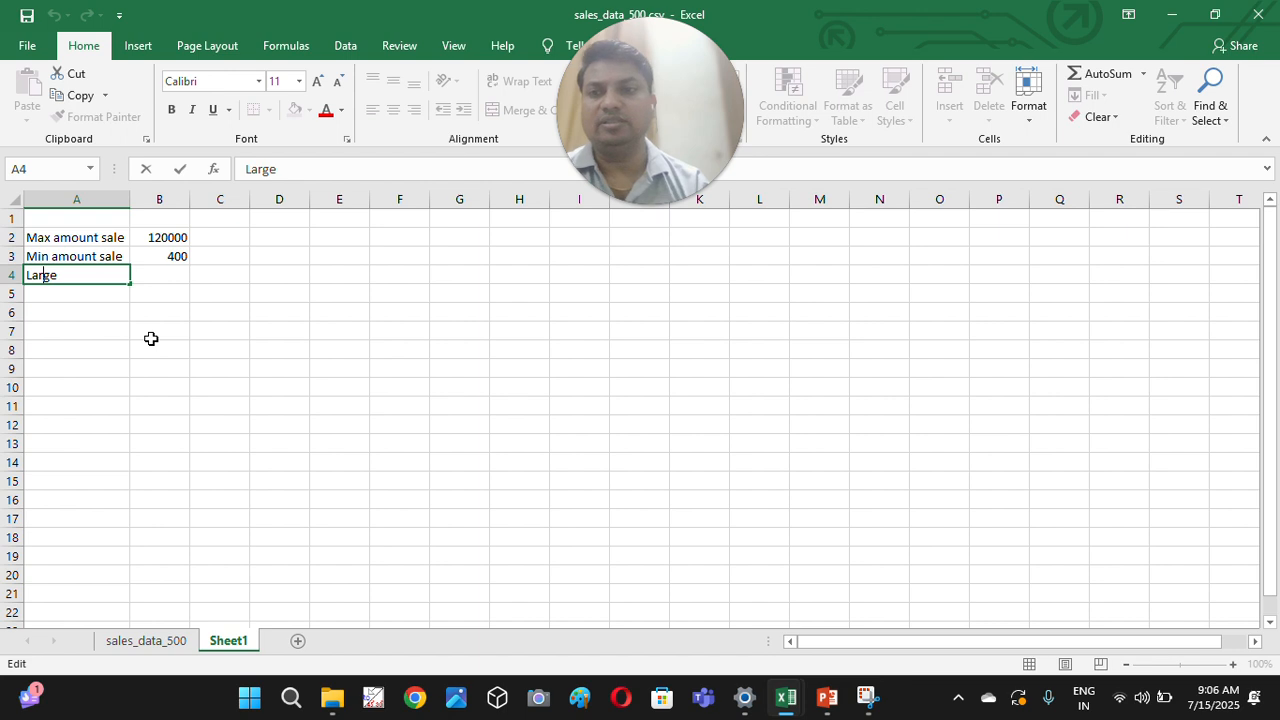
key("Escape")
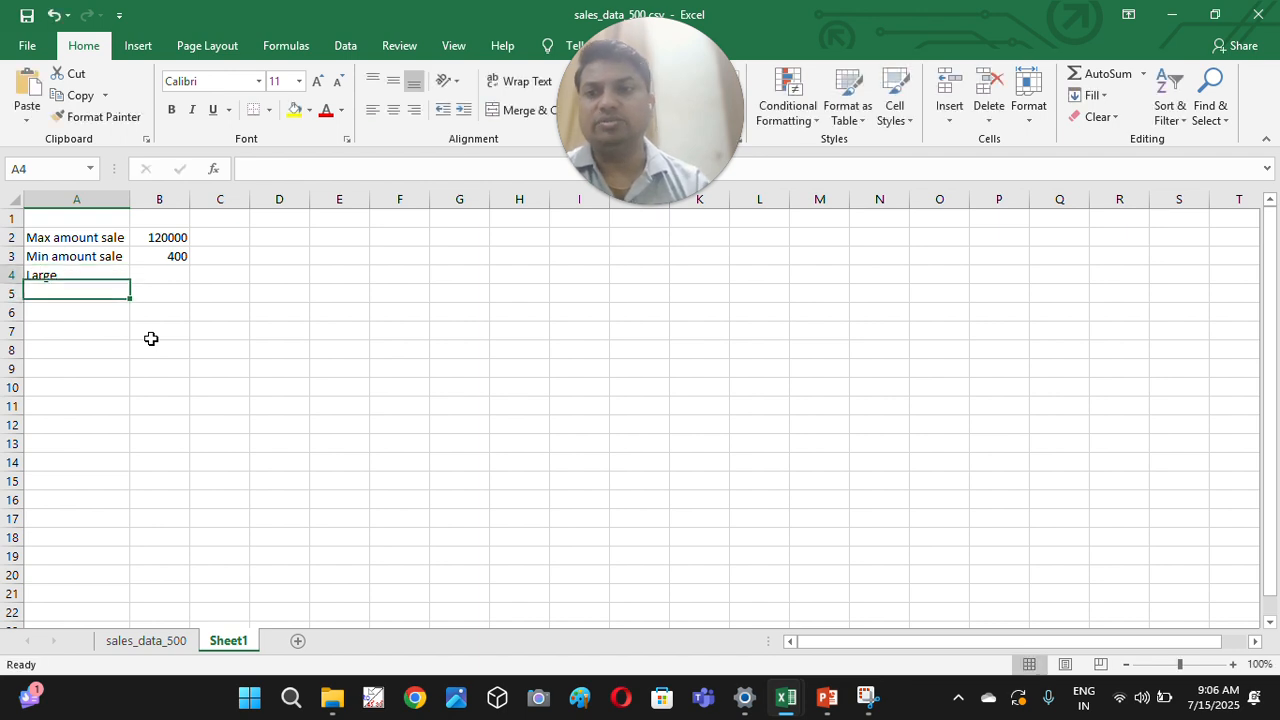
- Enter a LARGE formula in B4 over the whole Amount column E of sales_data_500, with 1 as the rank k
key("Right")
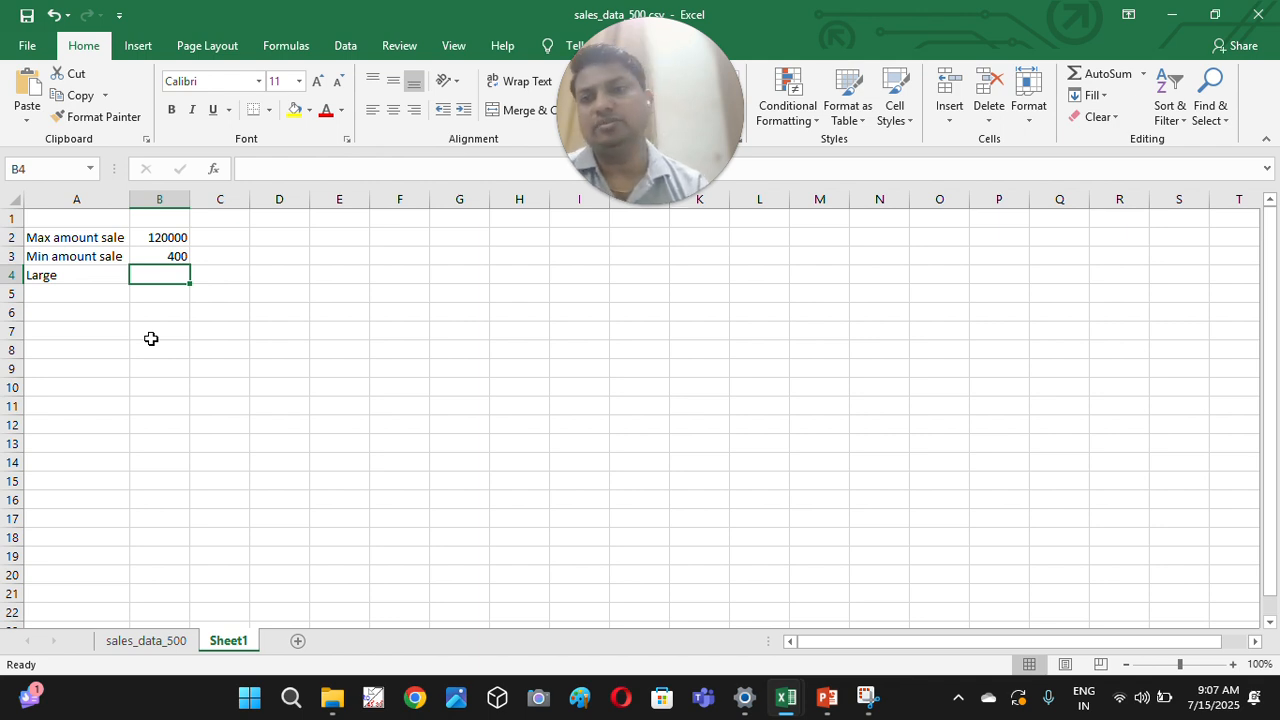
type("=")
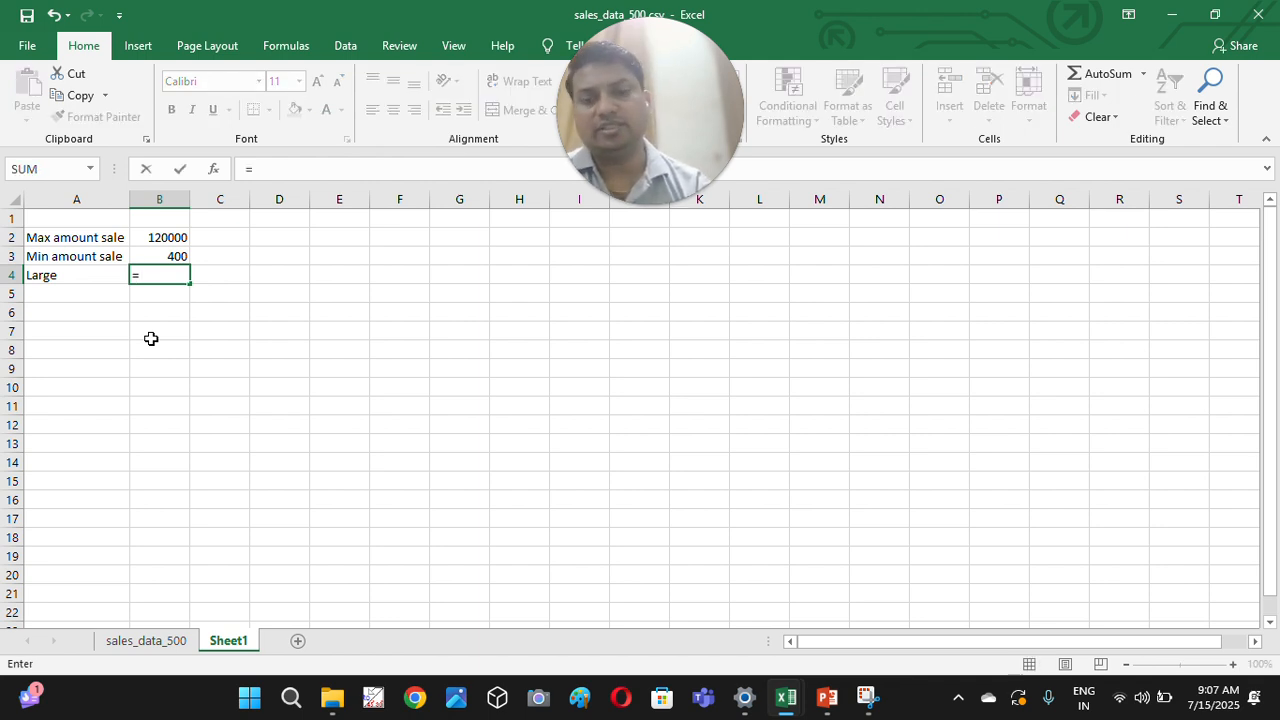
type("lar")
key("Tab")
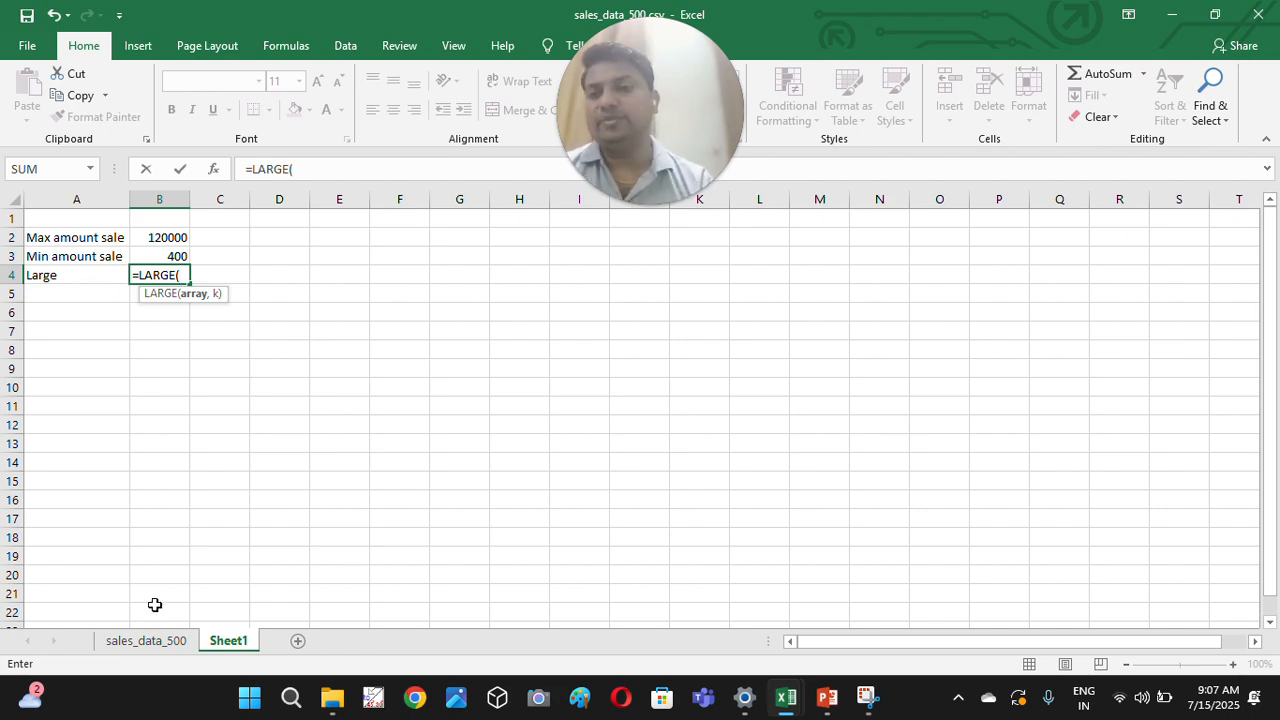
left_click(148, 640)
left_click(290, 196)
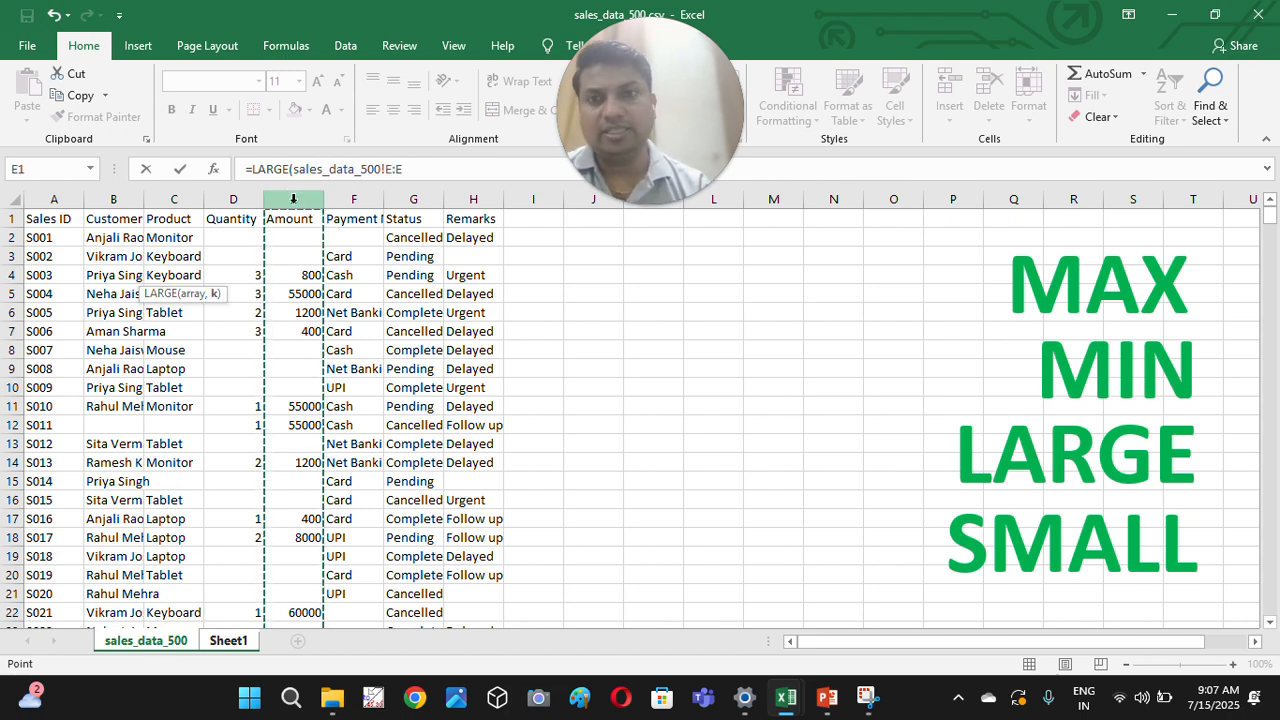
type(",")
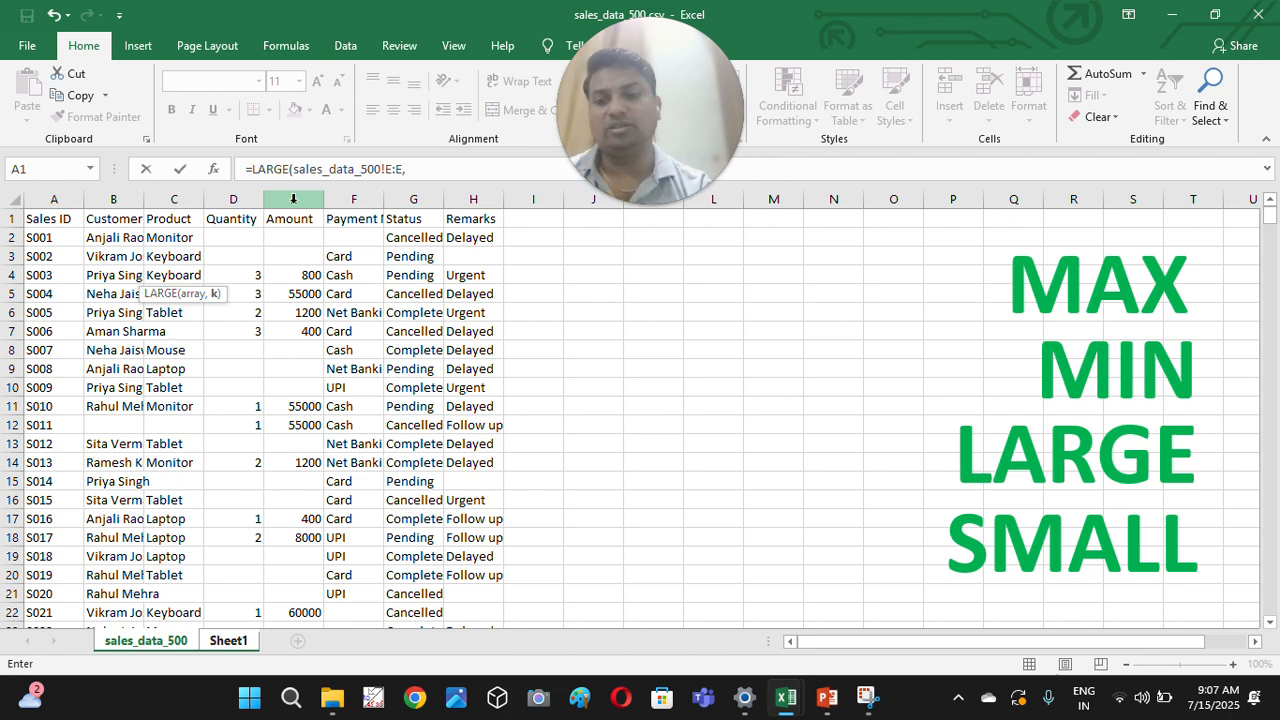
type("1")
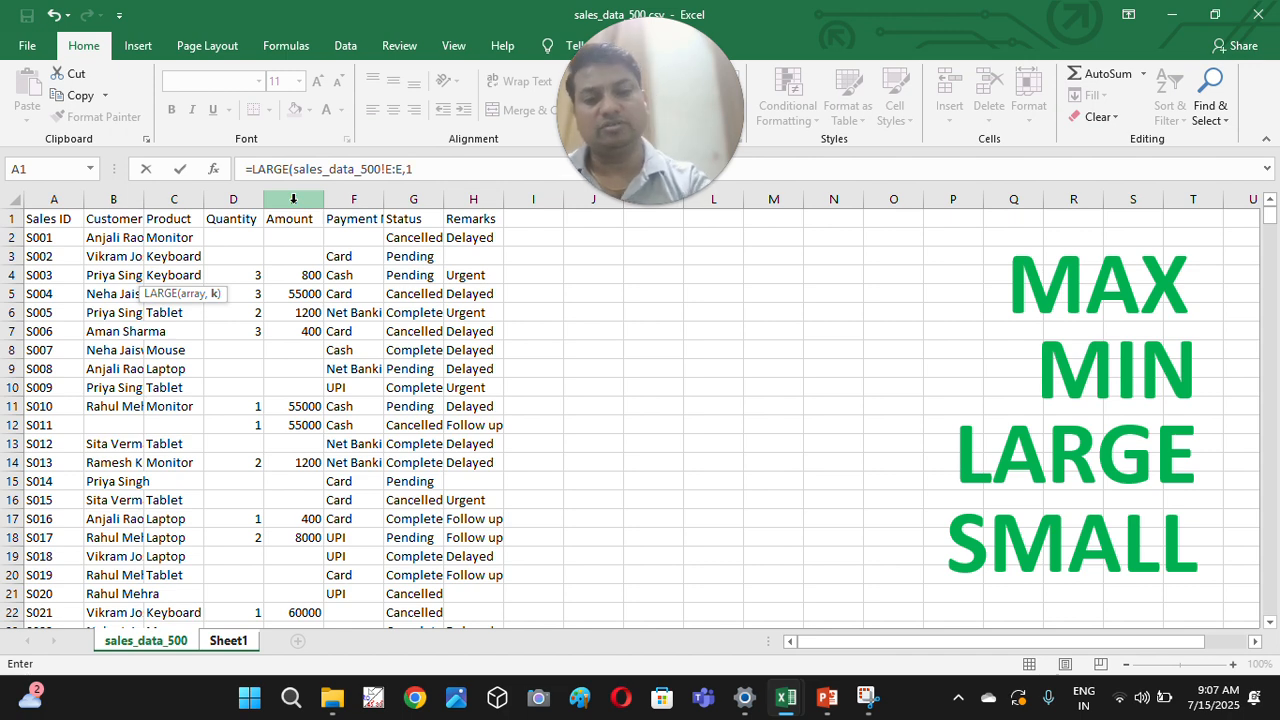
type(")")
key("Return")
- Compare the LARGE formula and its result in B4 with the MAX formula in B2
key("Up")
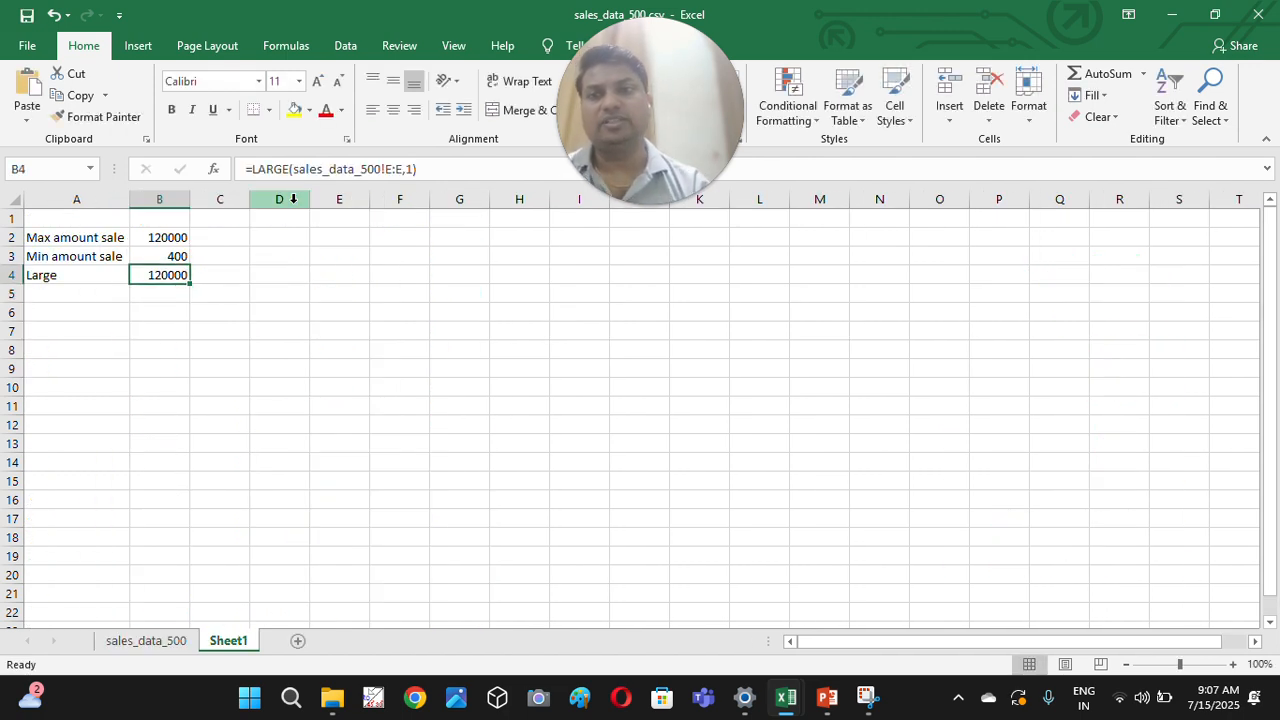
key("Up")
key("Up")
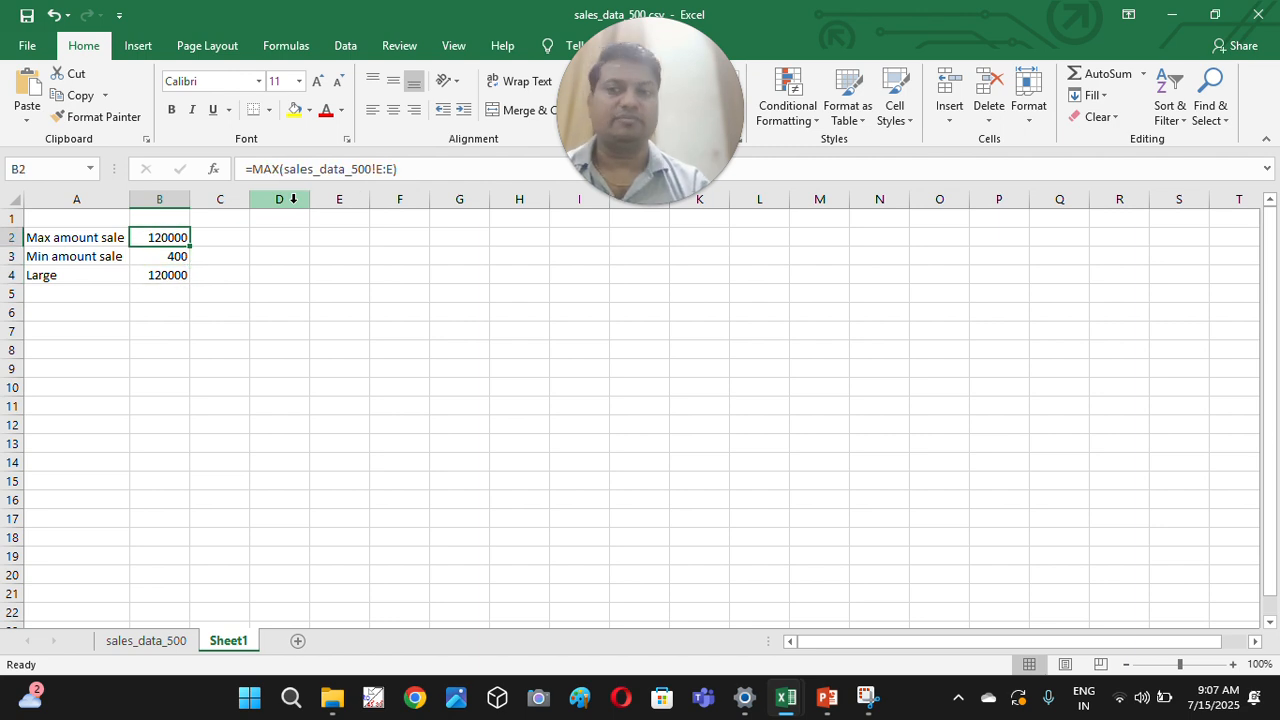
key("Left")
key("Right")
key("Right")
key("Down")
key("Left")
key("Down")
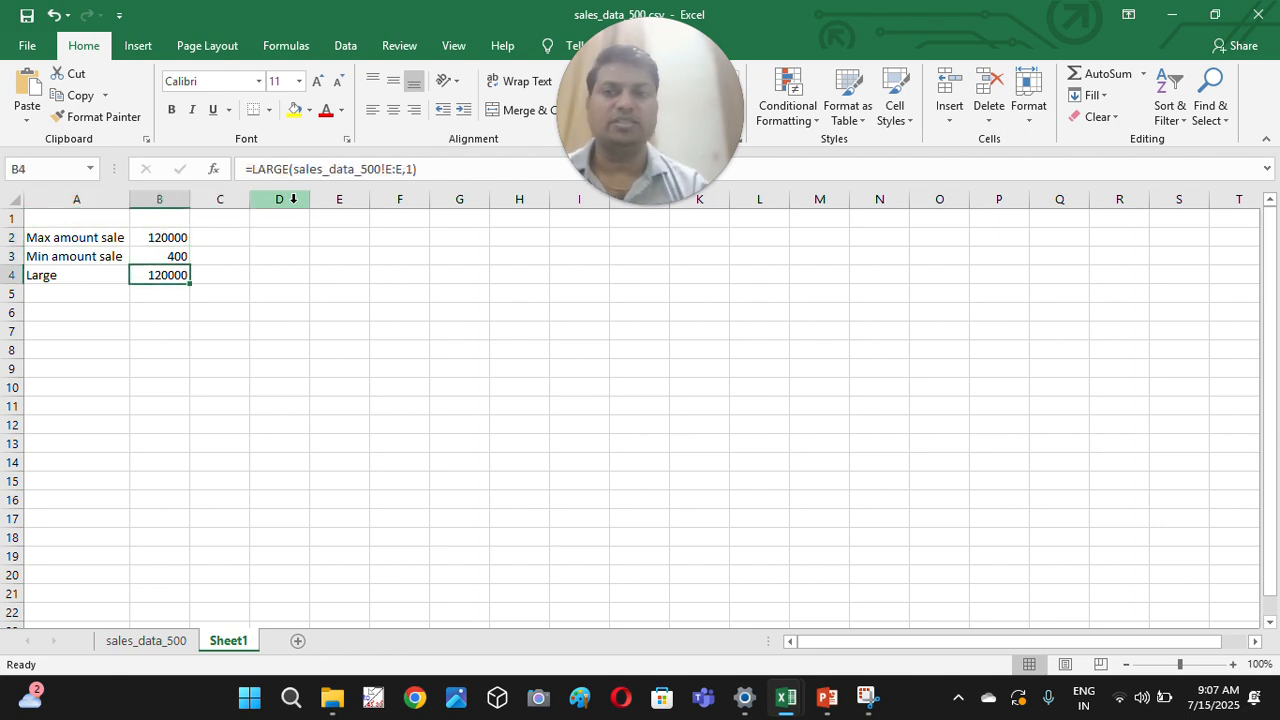
- Change the rank k in B4's LARGE formula to 2
left_click(414, 169)
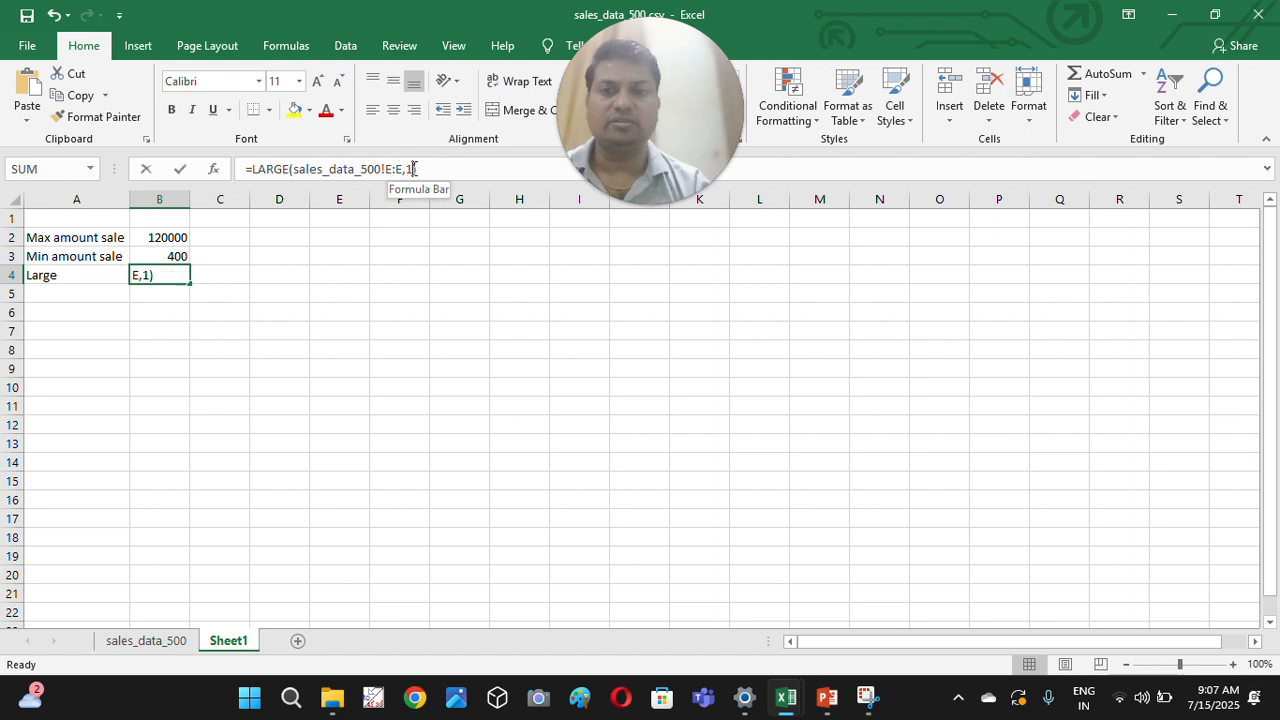
key("Return")
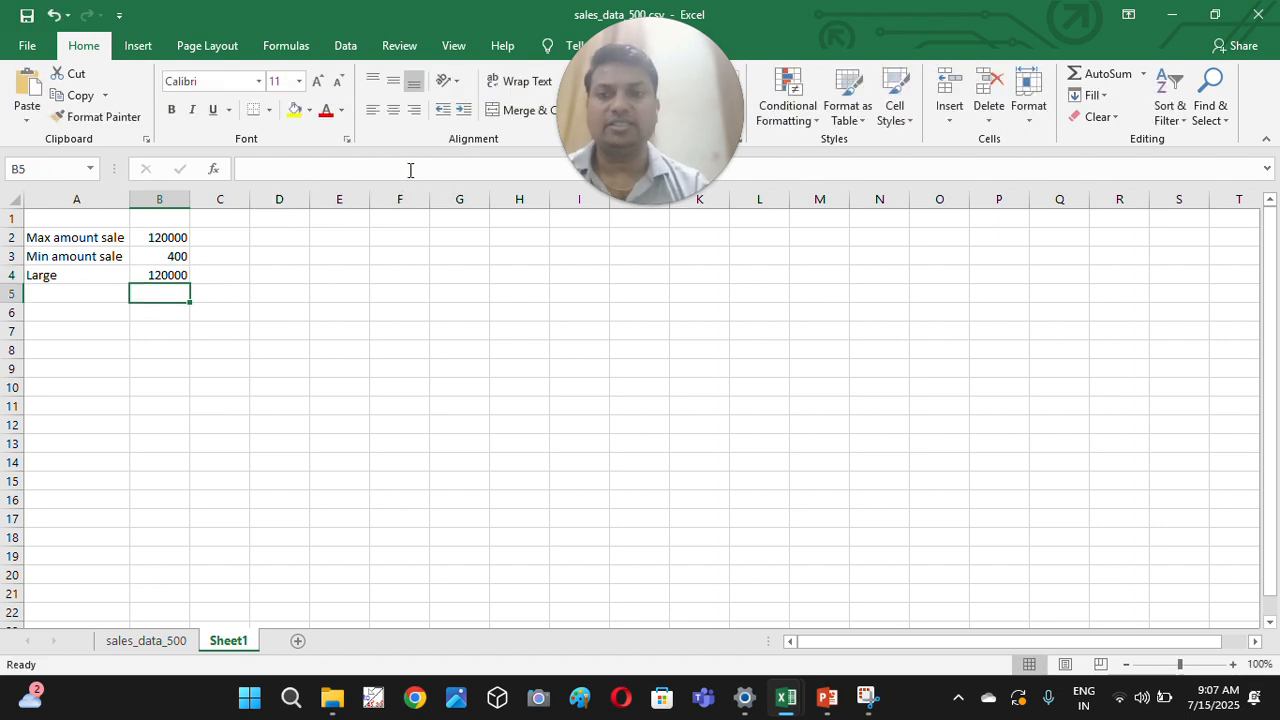
left_click(175, 274)
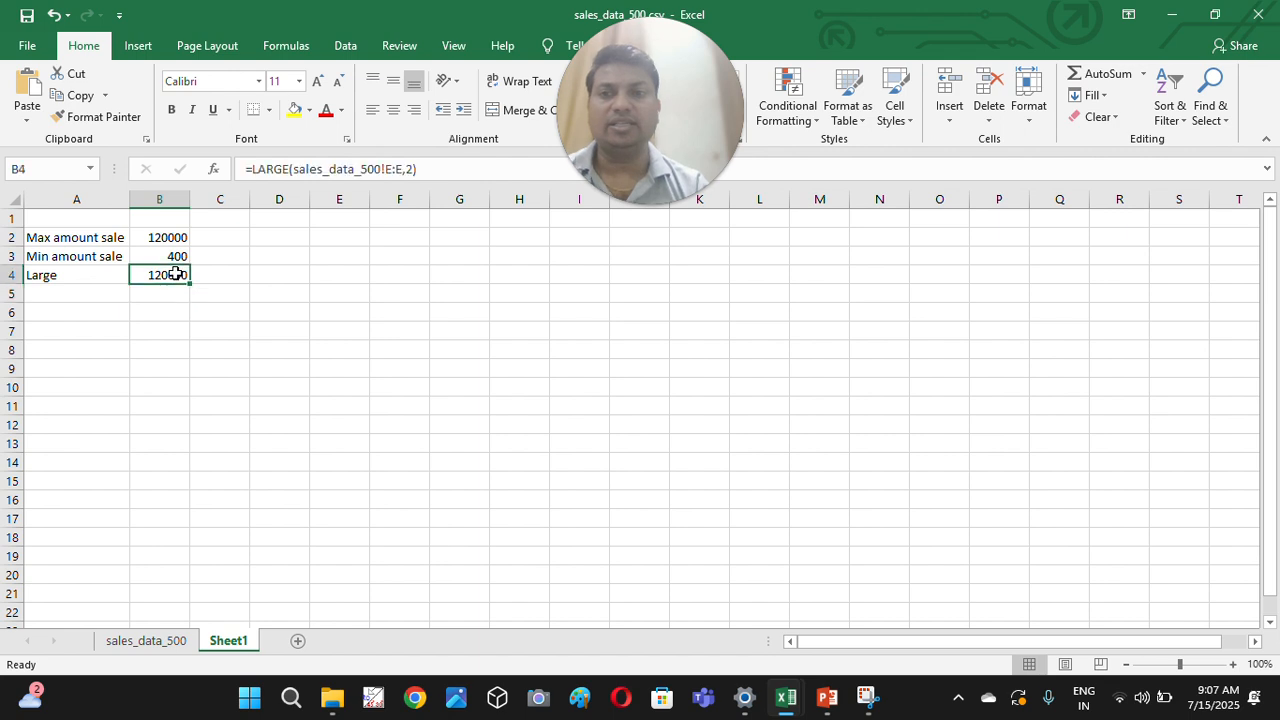
- Change the rank k in B4's LARGE formula to 3
left_click(415, 169)
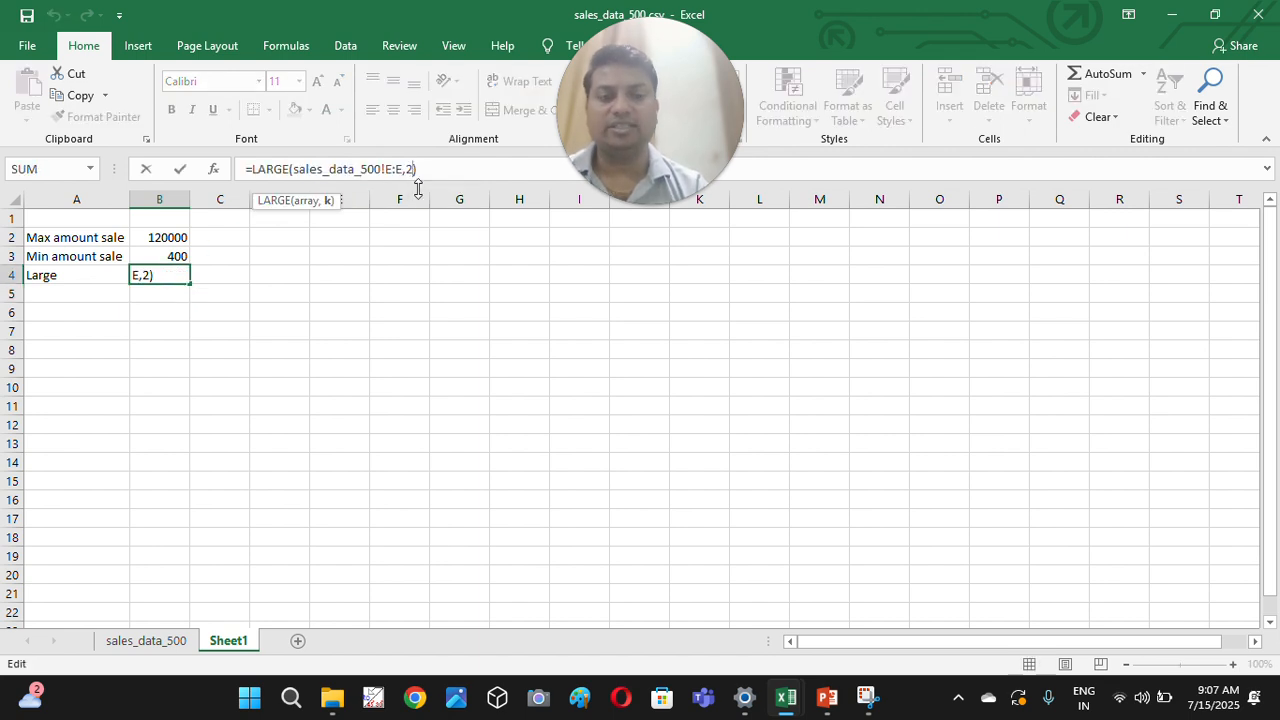
key("BackSpace")
type("3")
key("Return")
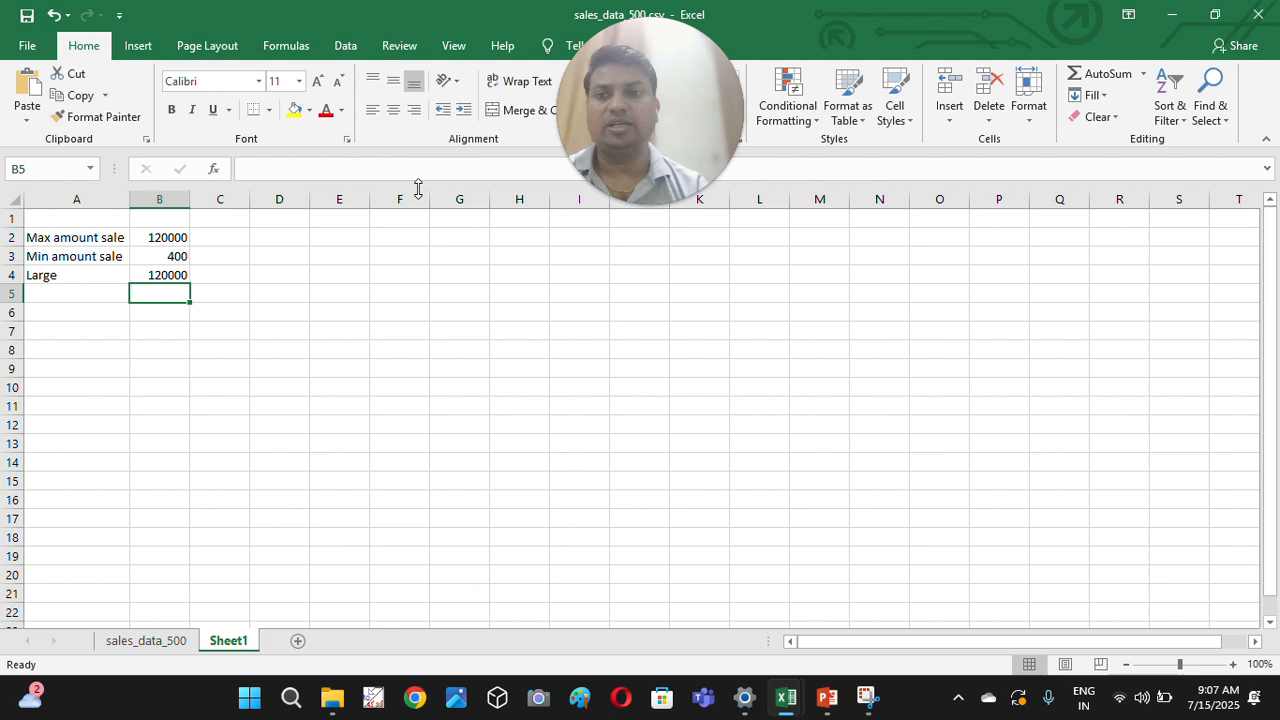
left_click(177, 274)
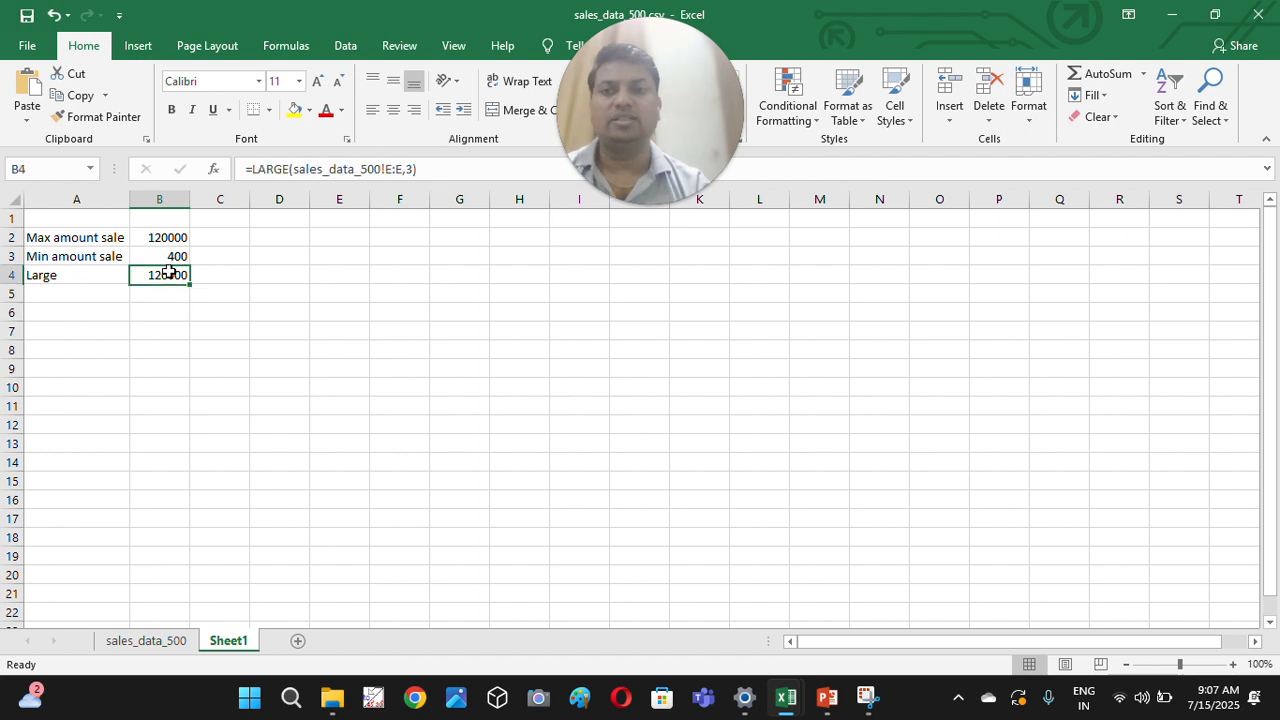
- Change the rank k in B4's LARGE formula to 10
left_click(412, 169)
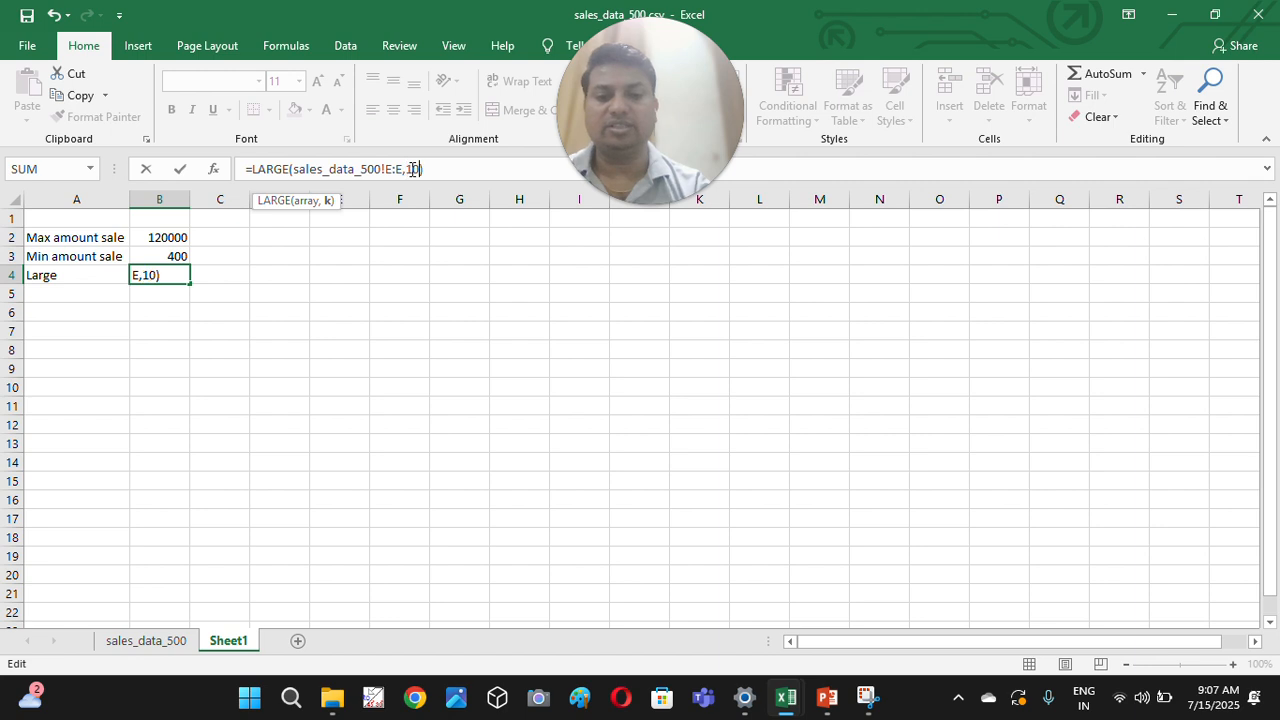
key("Return")
left_click(160, 272)
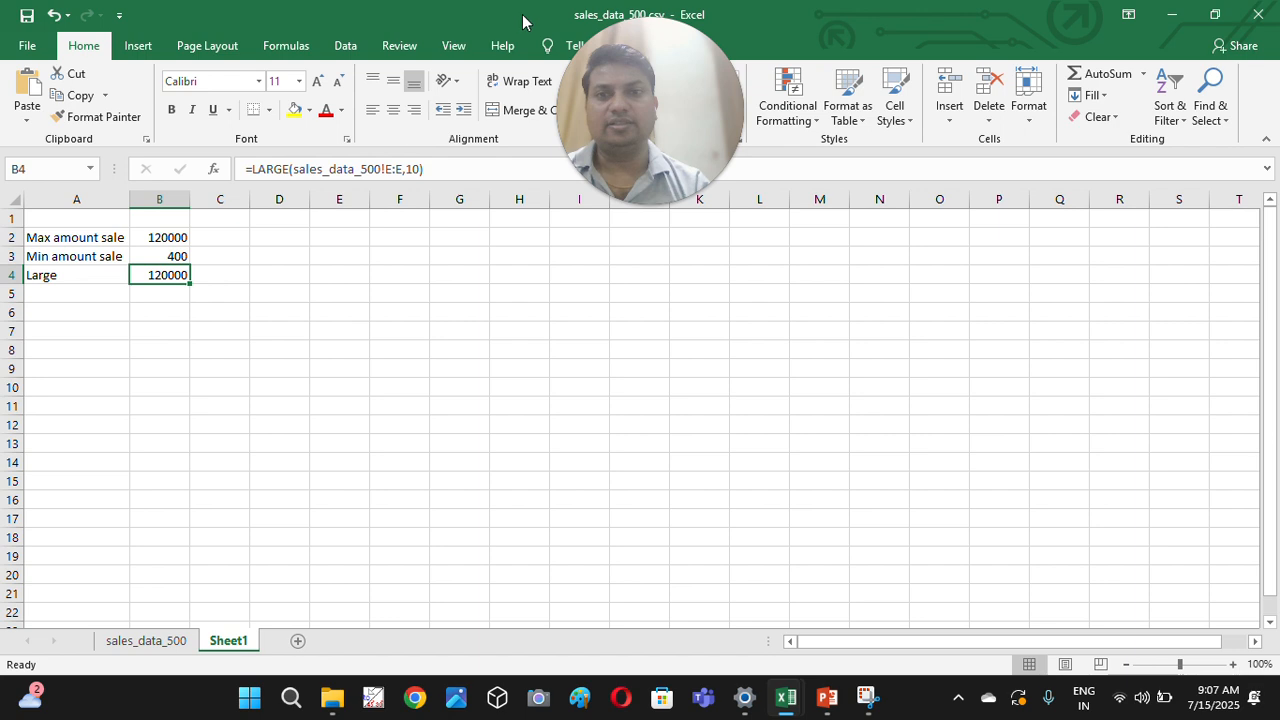
- Change the rank k in B4's LARGE formula to 30
left_click(421, 169)
key("BackSpace")
key("BackSpace")
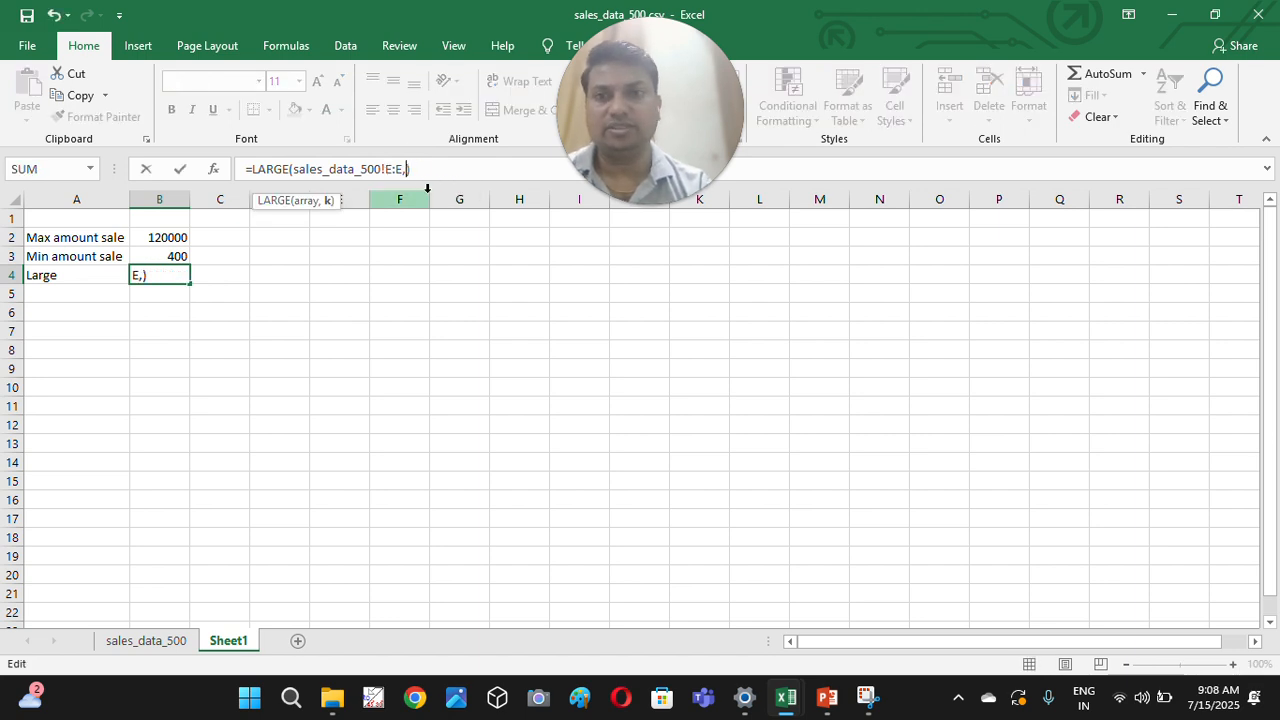
type("30")
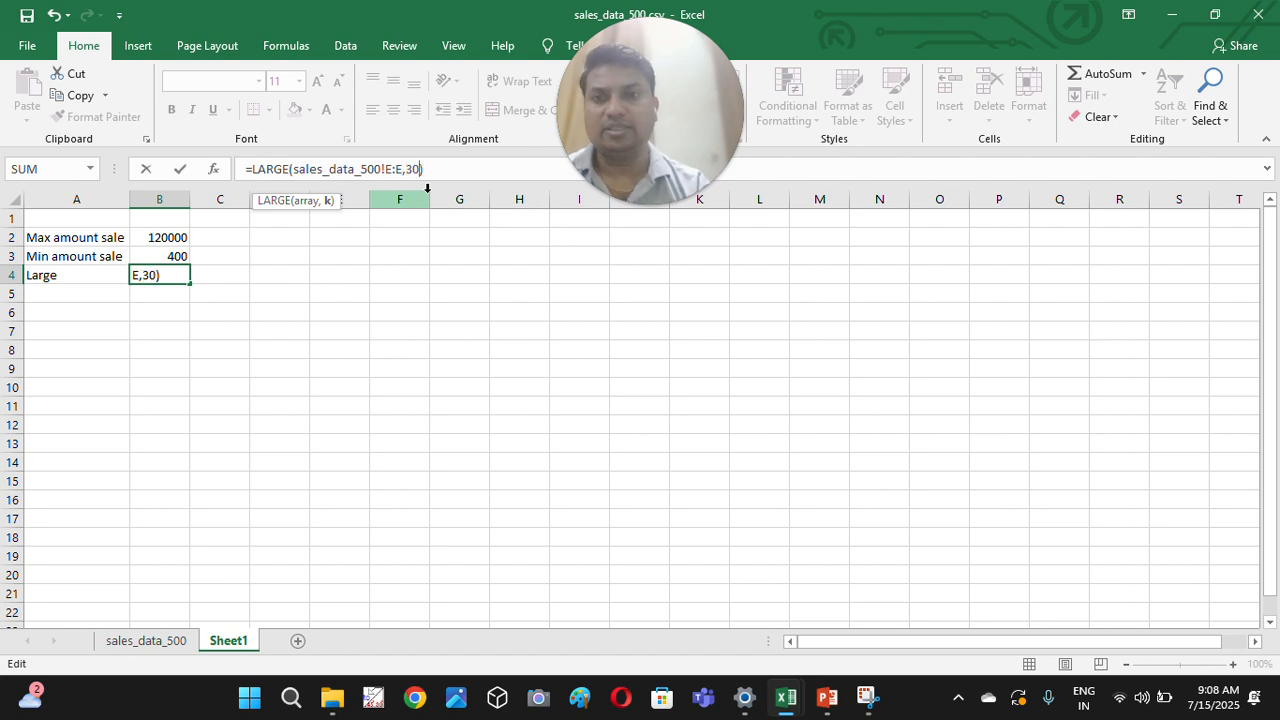
key("Return")
key("Up")
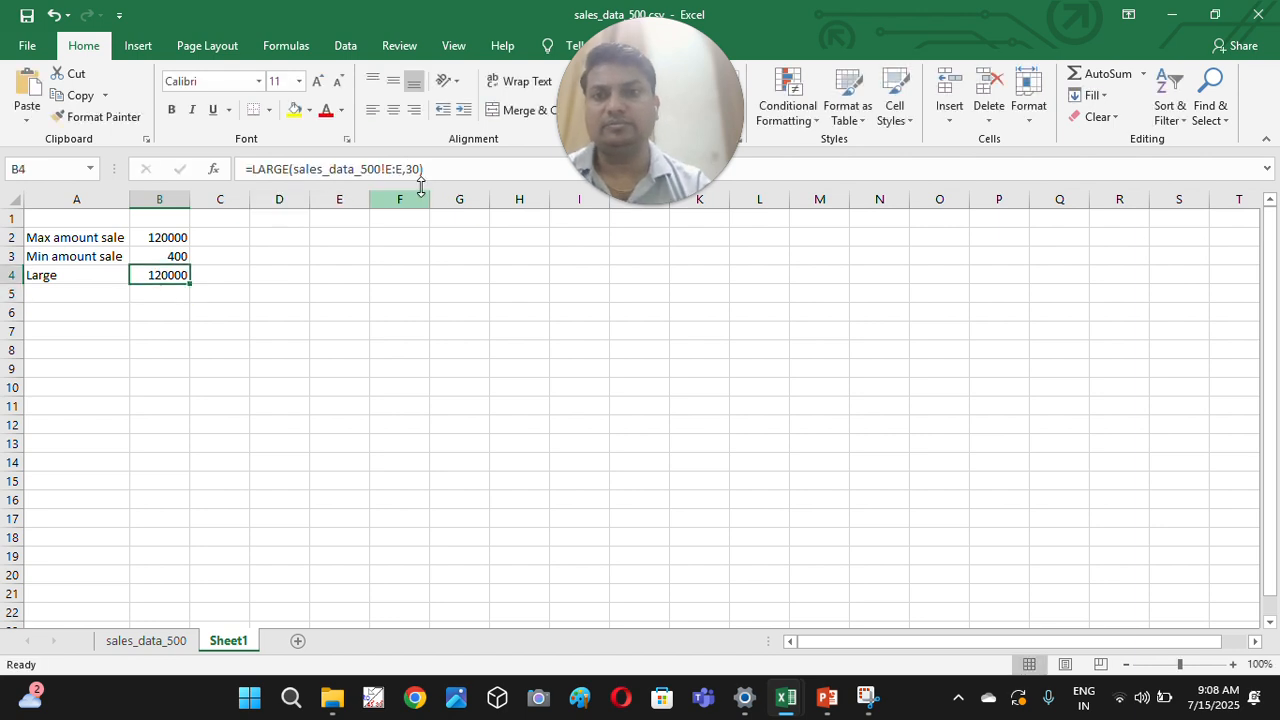
- Change the rank k in B4's LARGE formula to 250
left_click(421, 169)
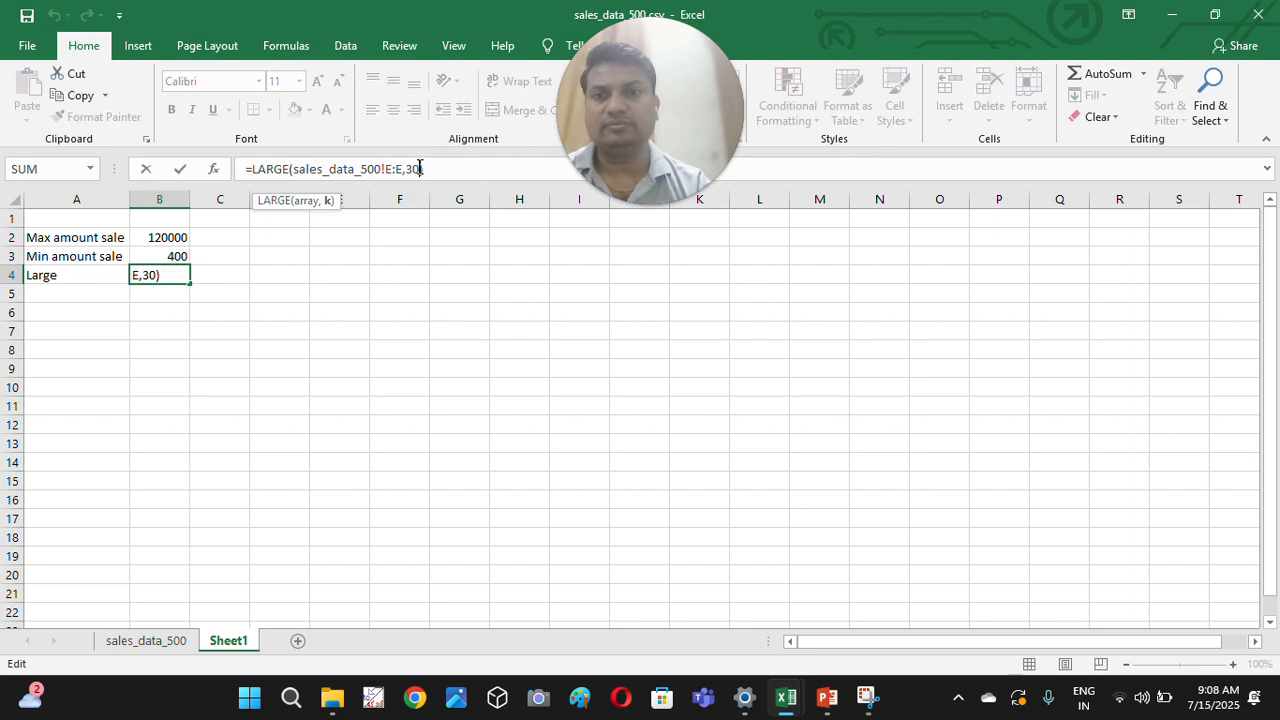
key("BackSpace")
key("BackSpace")
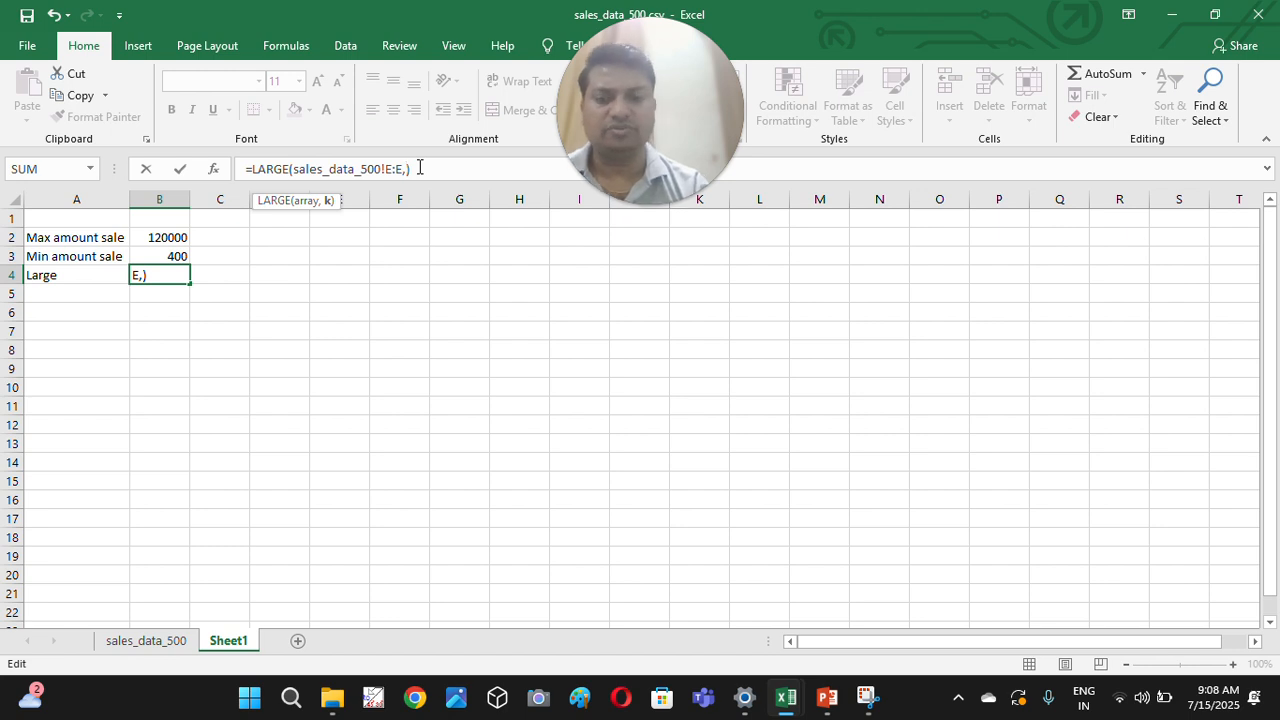
type("500")
key("Return")
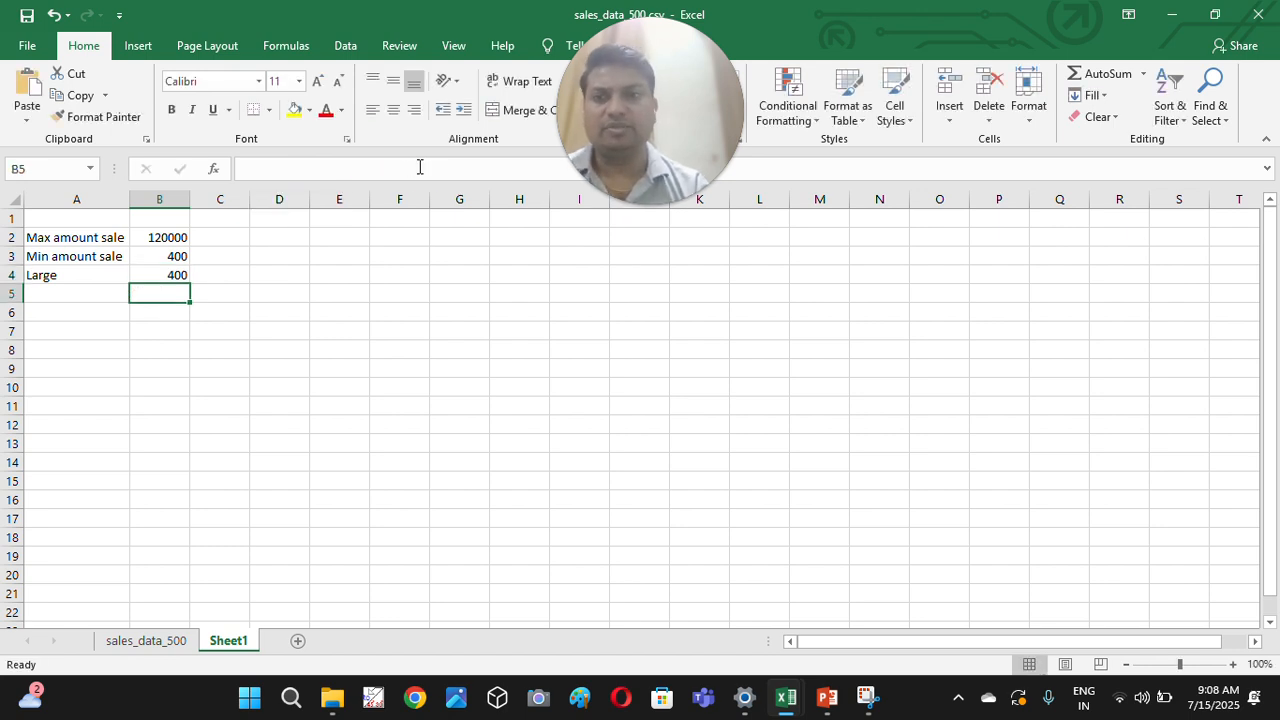
key("Up")
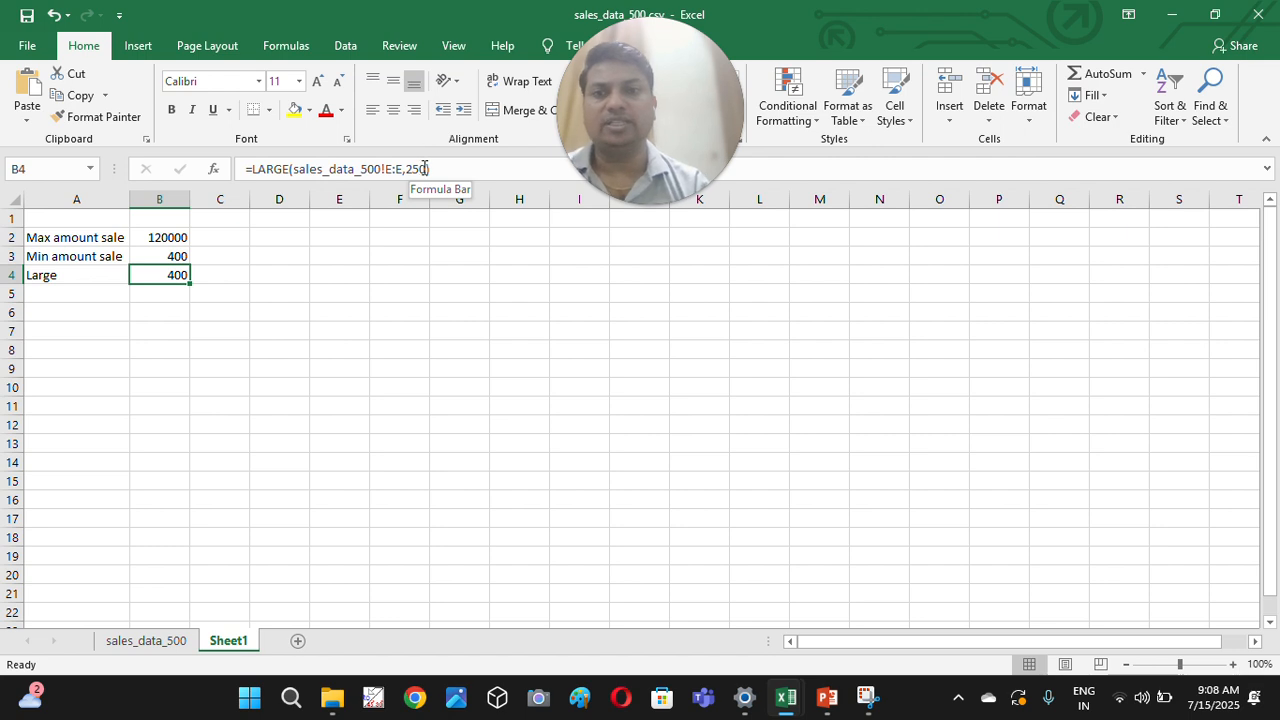
- Change the rank k in B4's LARGE formula to 150 and leave the cell
left_click(427, 168)
key("BackSpace")
key("BackSpace")
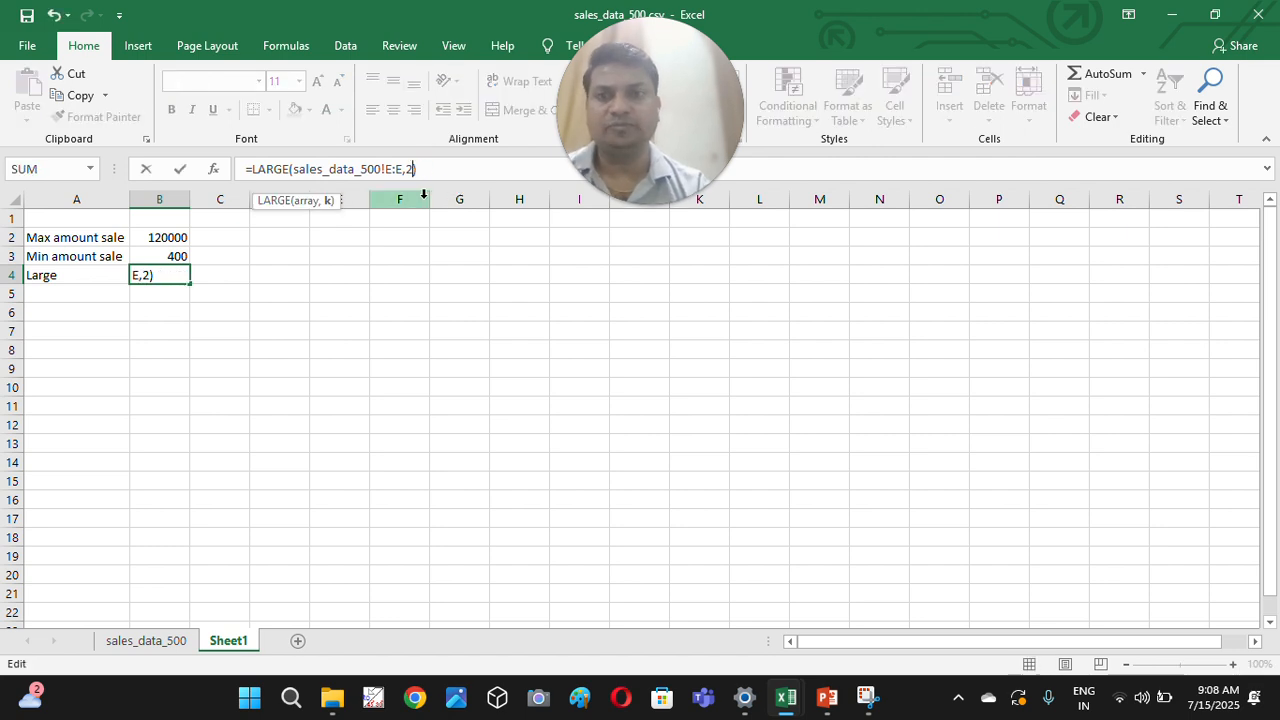
key("BackSpace")
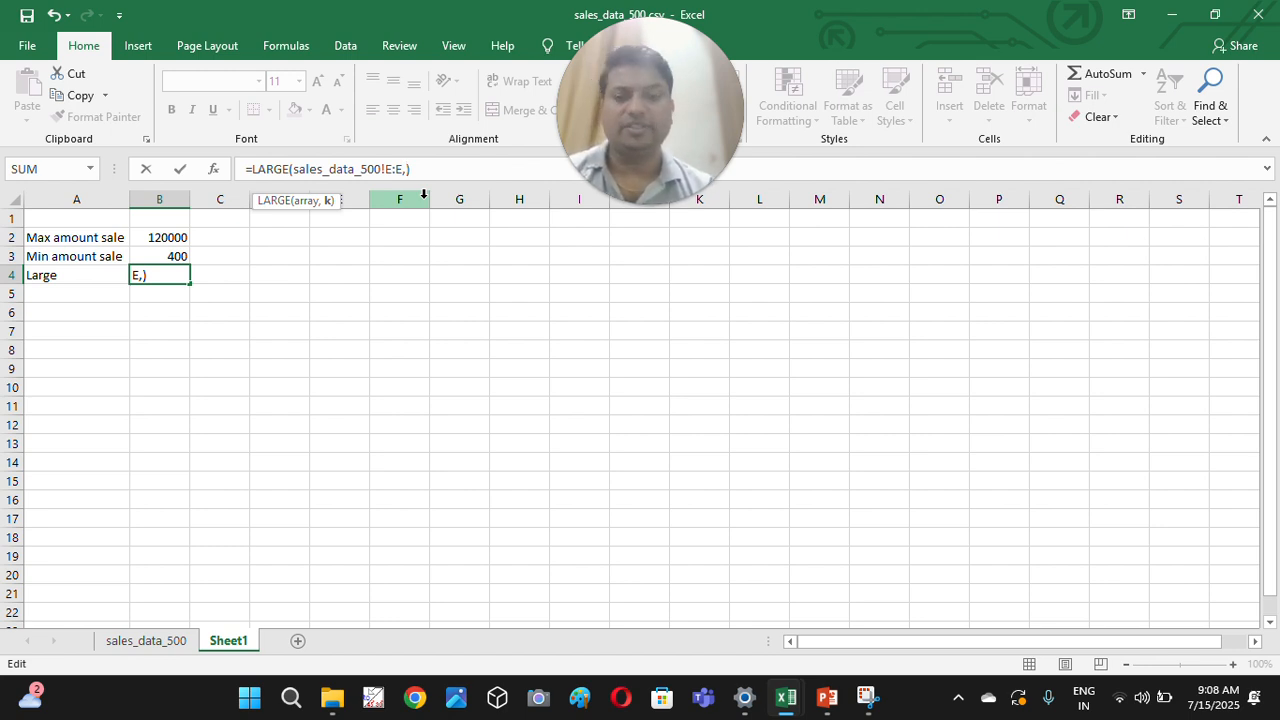
type("100")
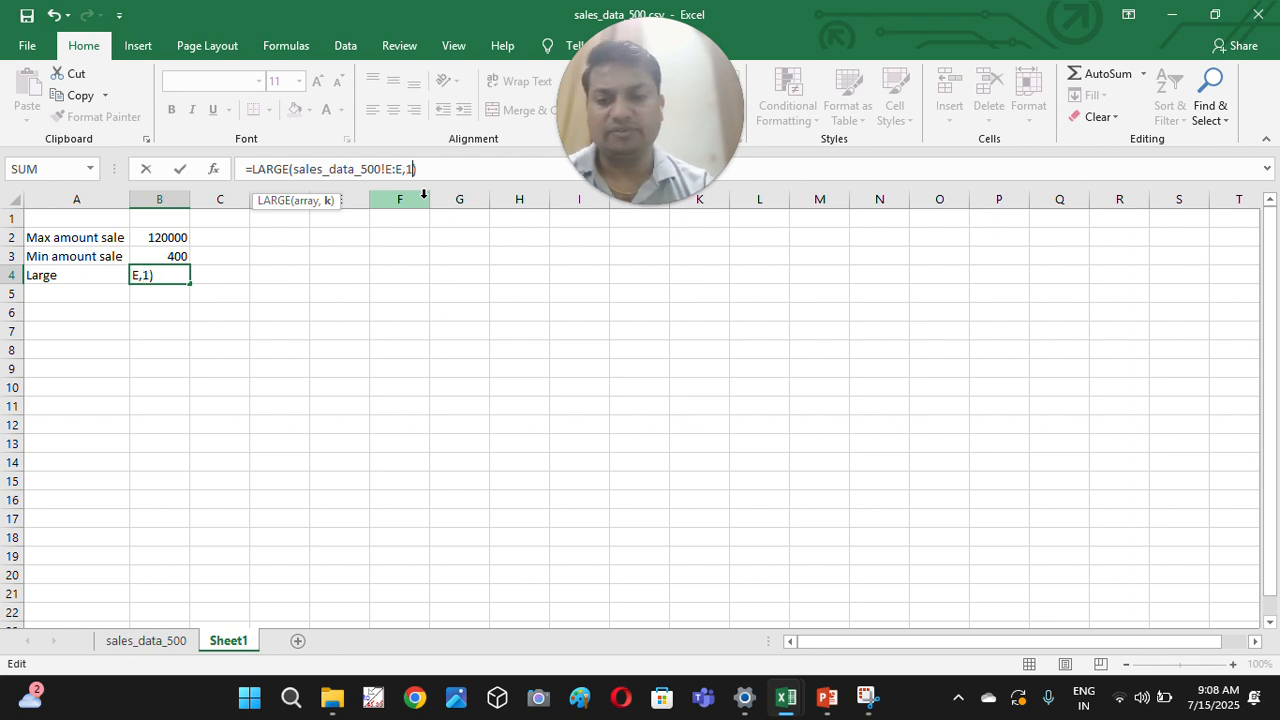
key("Return")
key("Up")
key("Up")
key("Down")
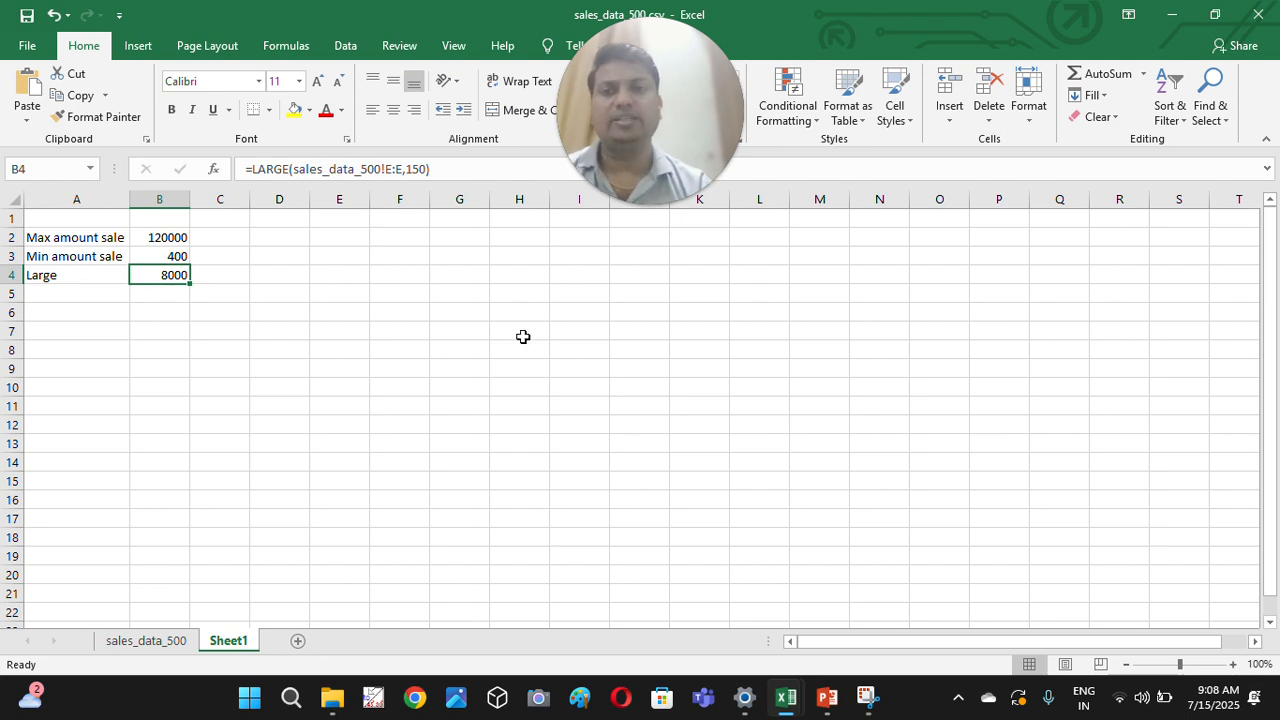
left_click(516, 230)
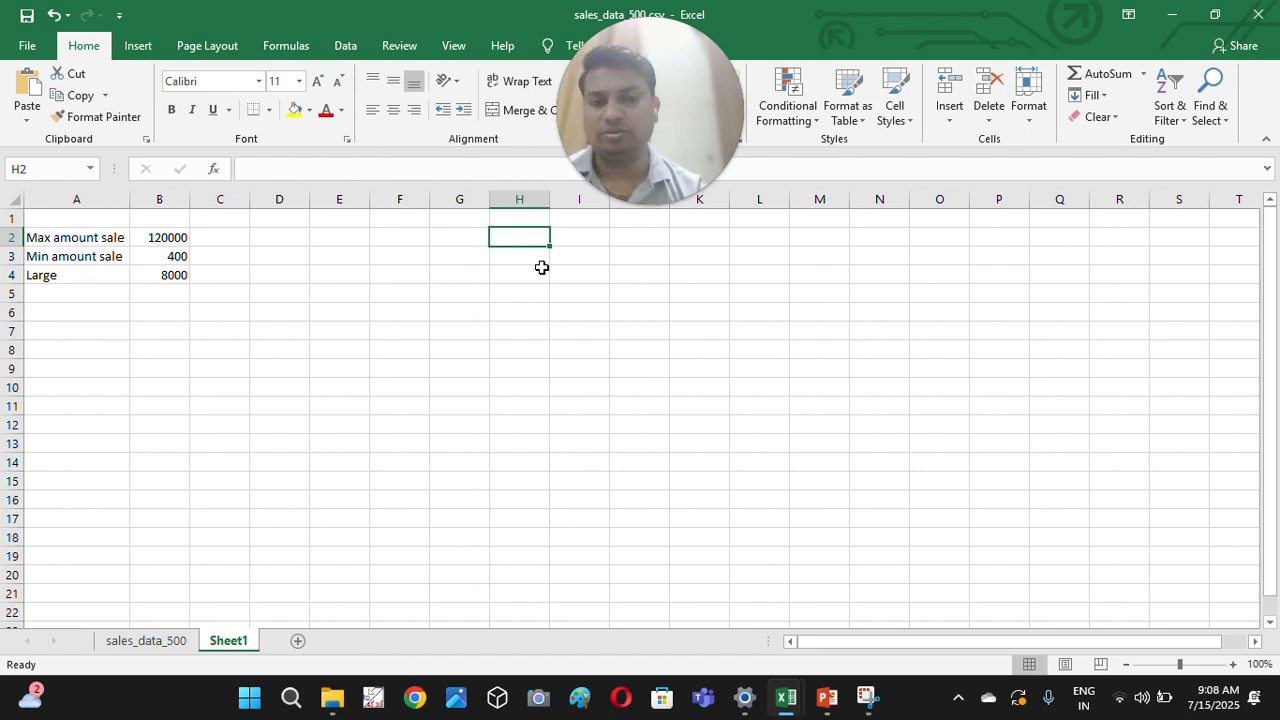
- Enter the heading Rand in cell H1
key("Up")
type("Rand")
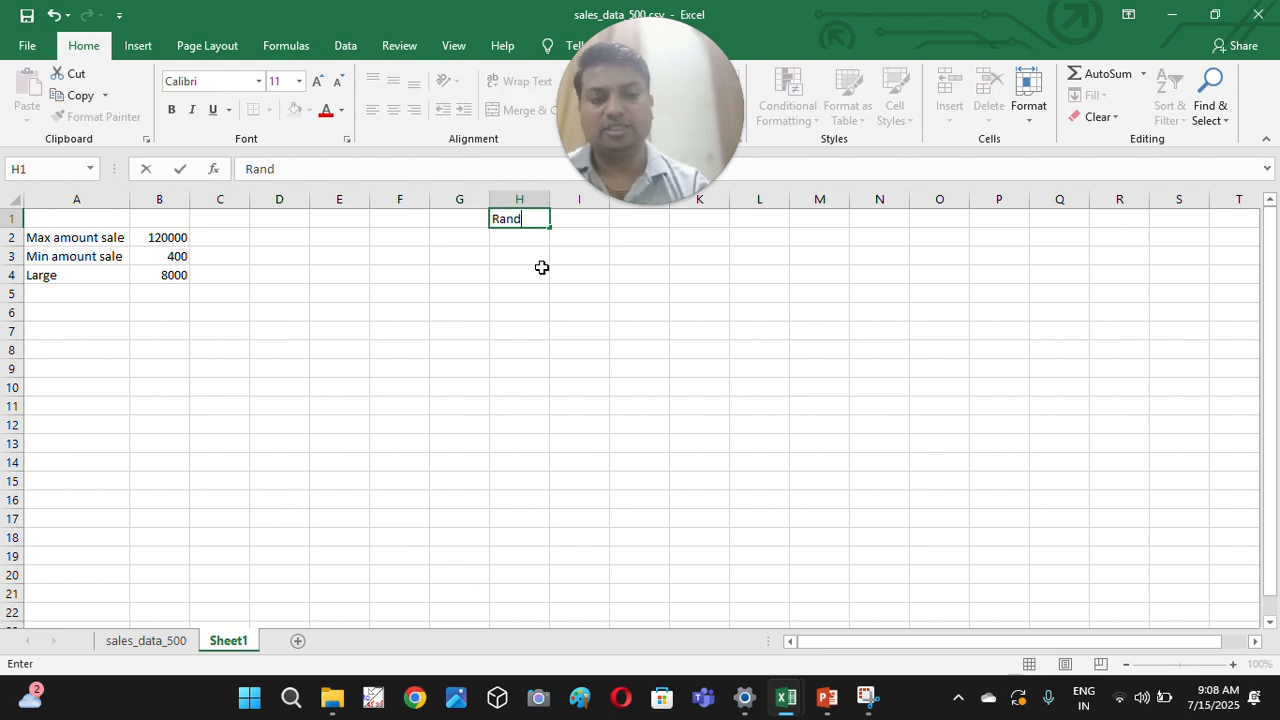
key("Return")
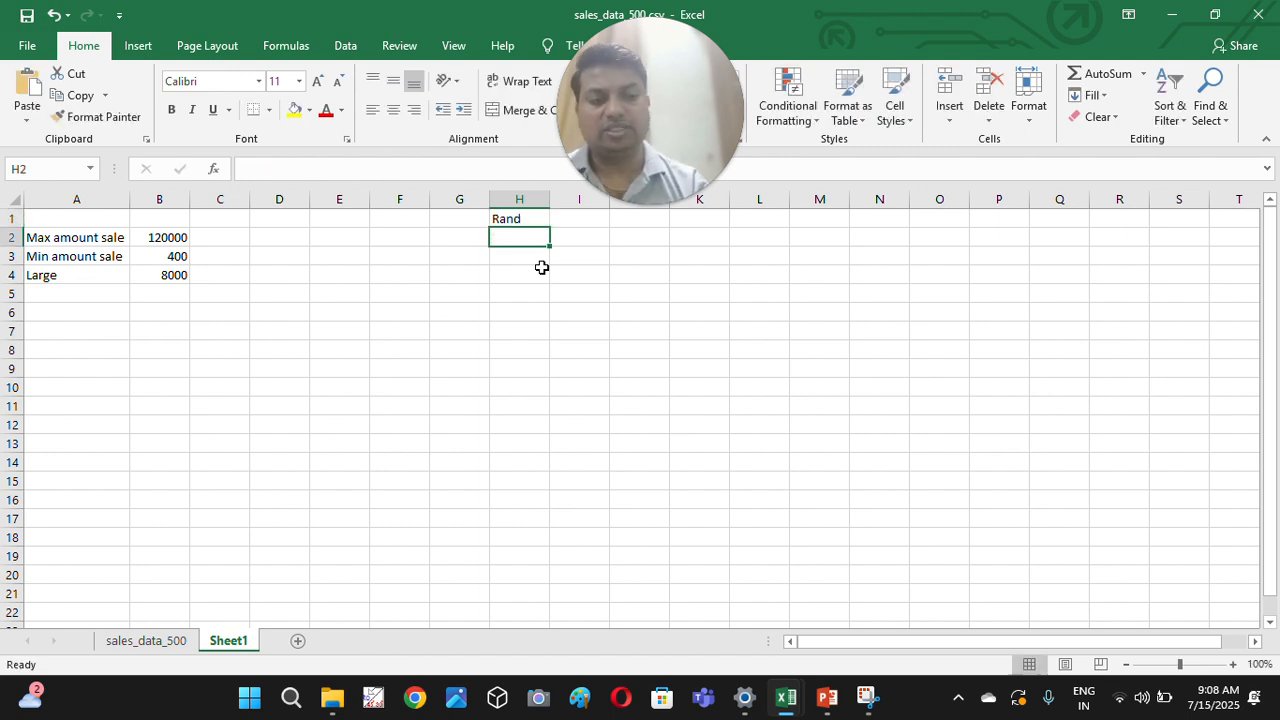
key("Up")
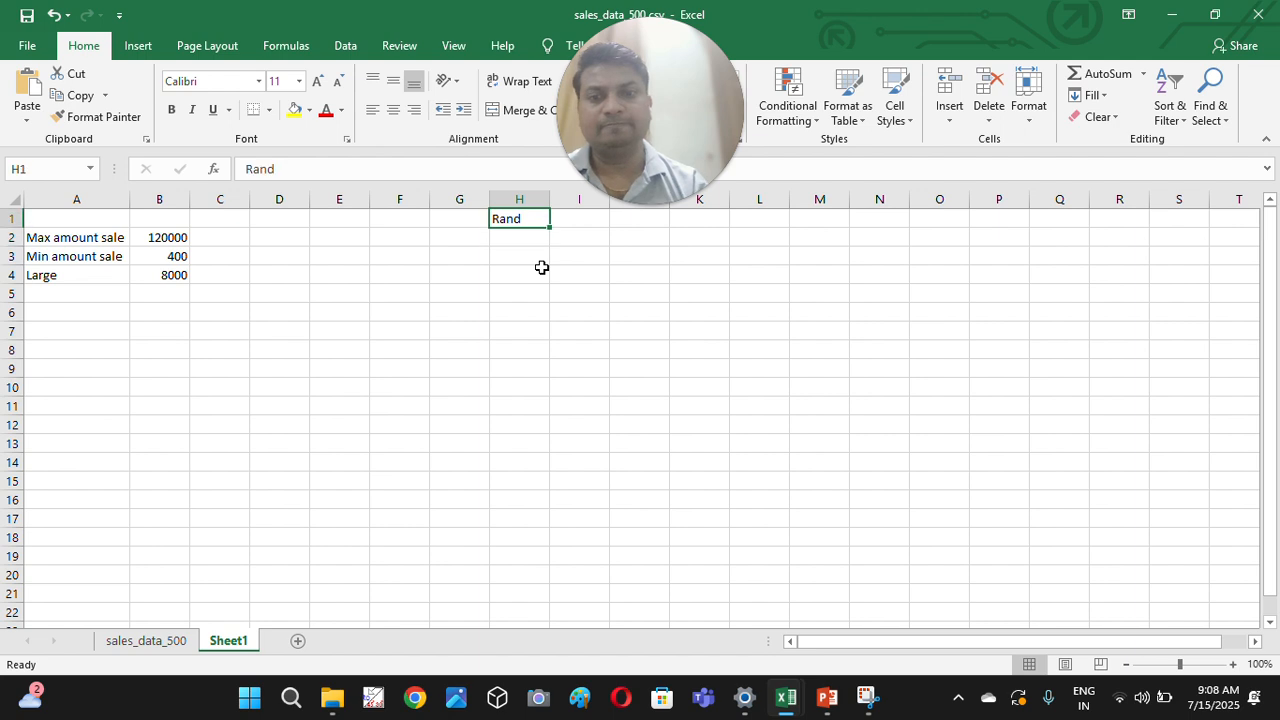
- Enter =RANDBETWEEN(100,500) in H2 and fill it down to H7
key("Down")
type("=rand")
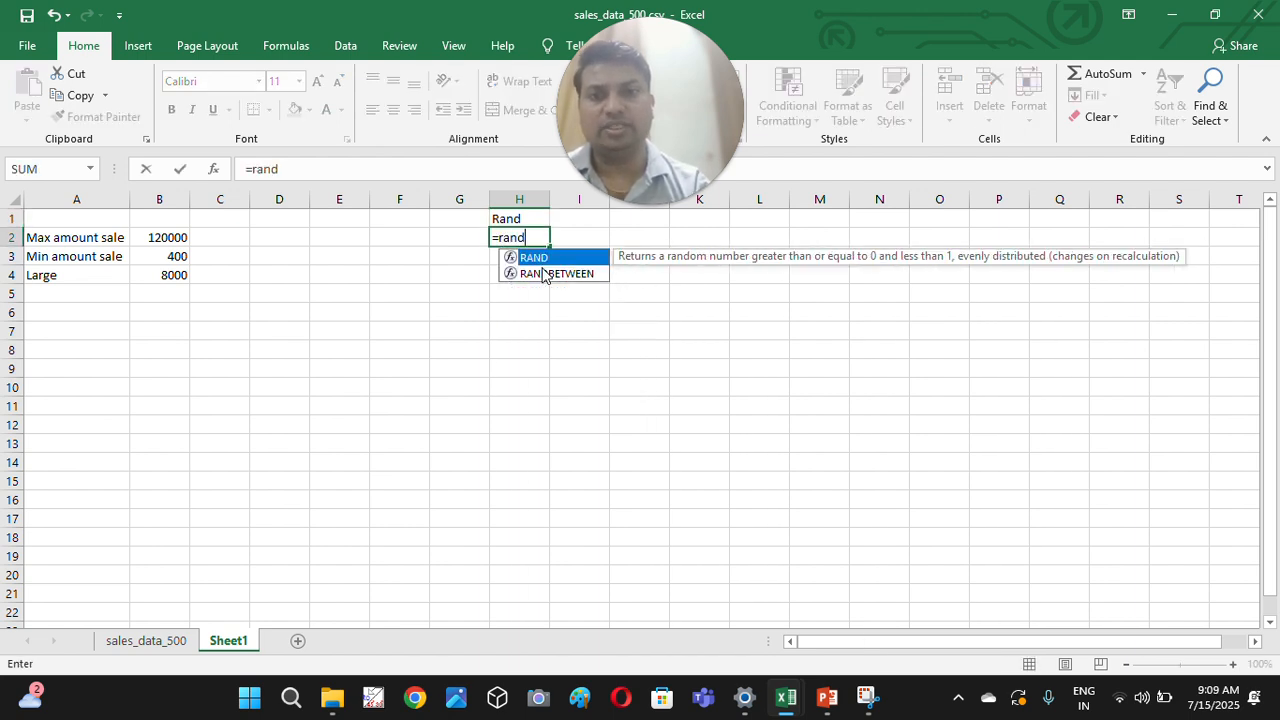
double_click(543, 274)
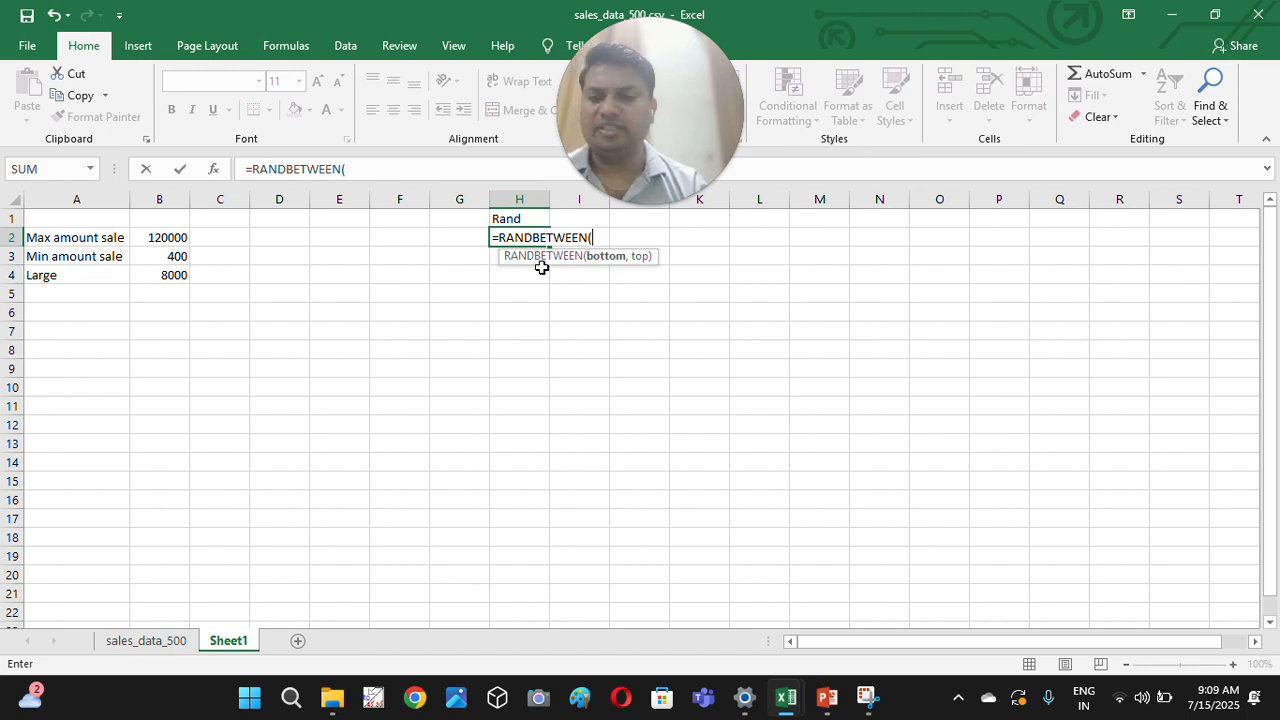
type("100")
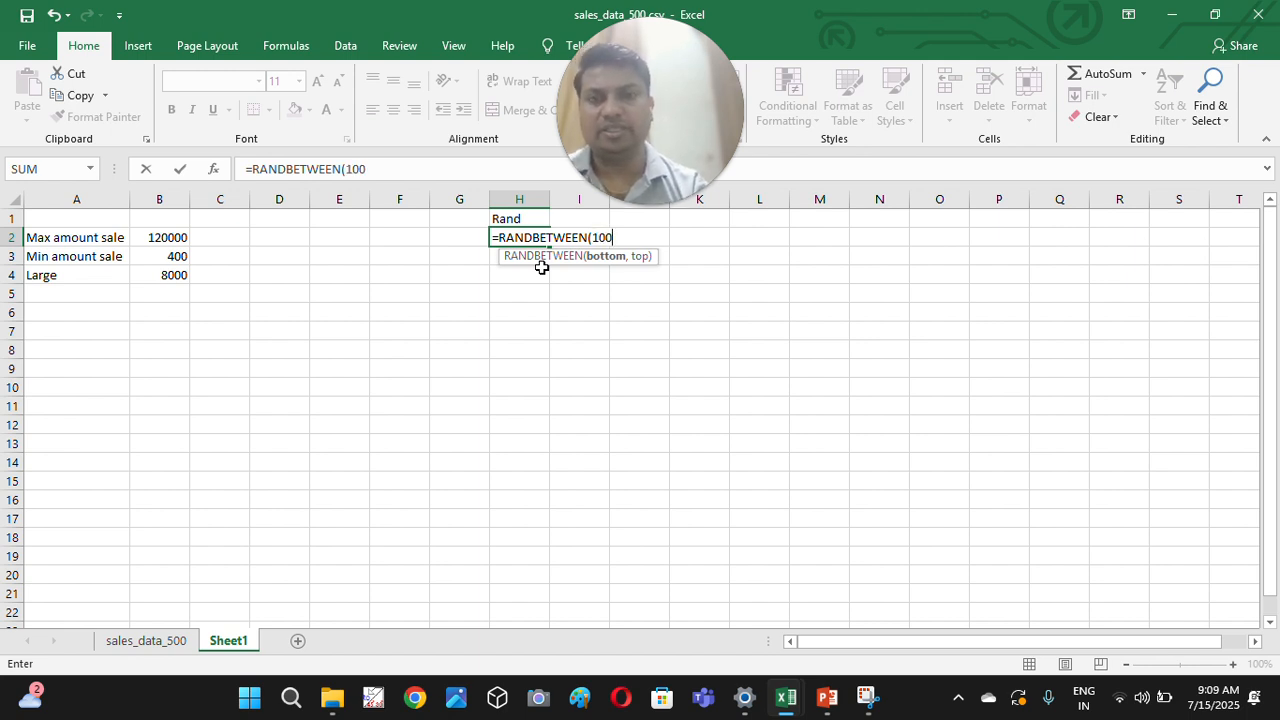
type(",")
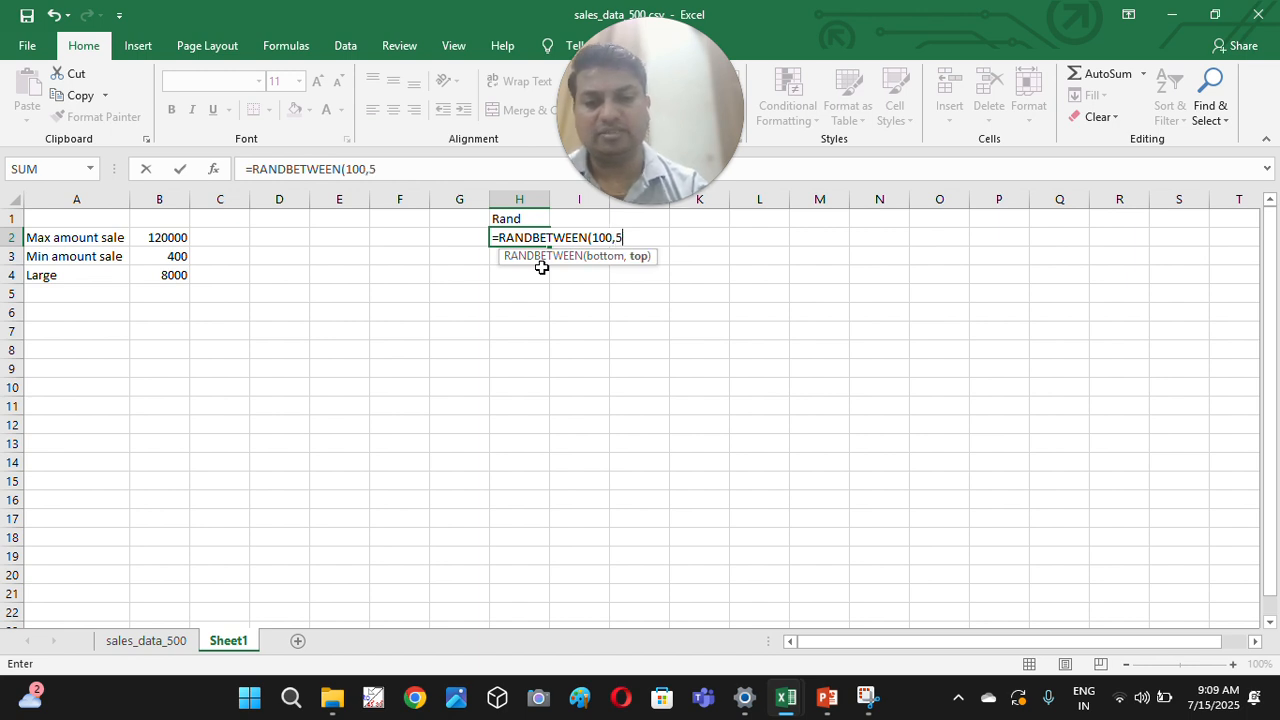
type("500)")
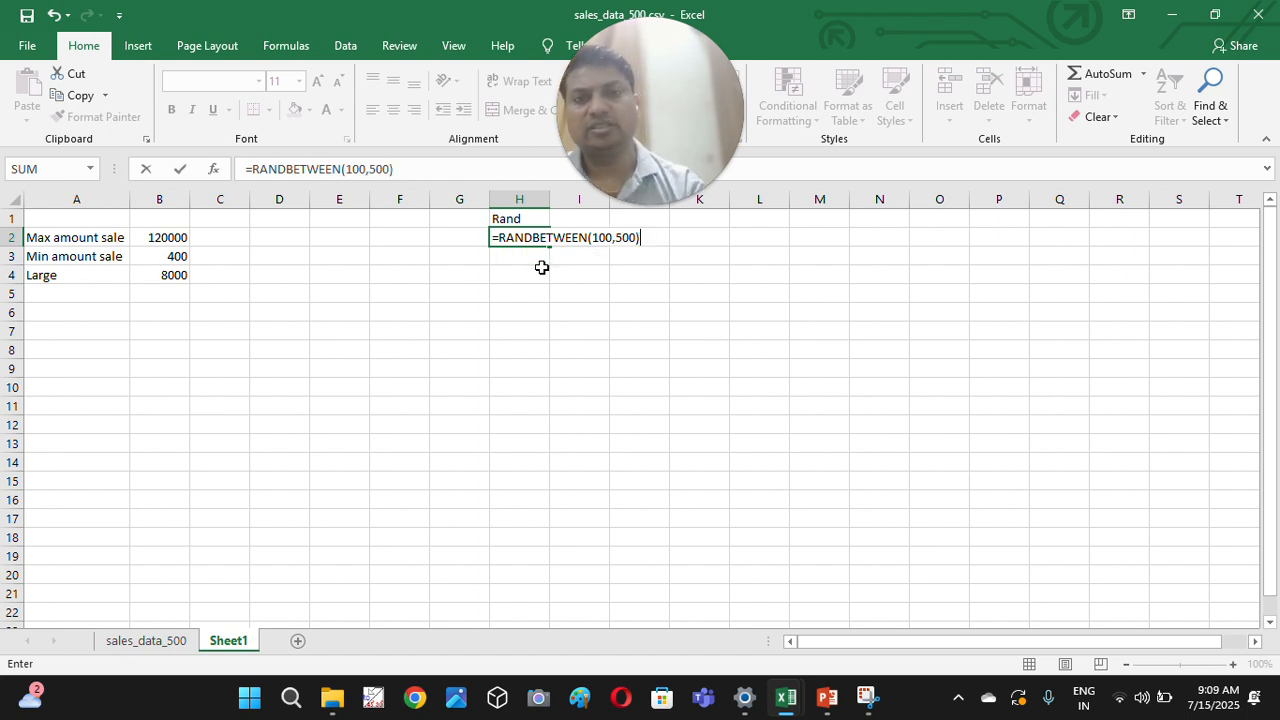
key("Return")
left_click(543, 240)
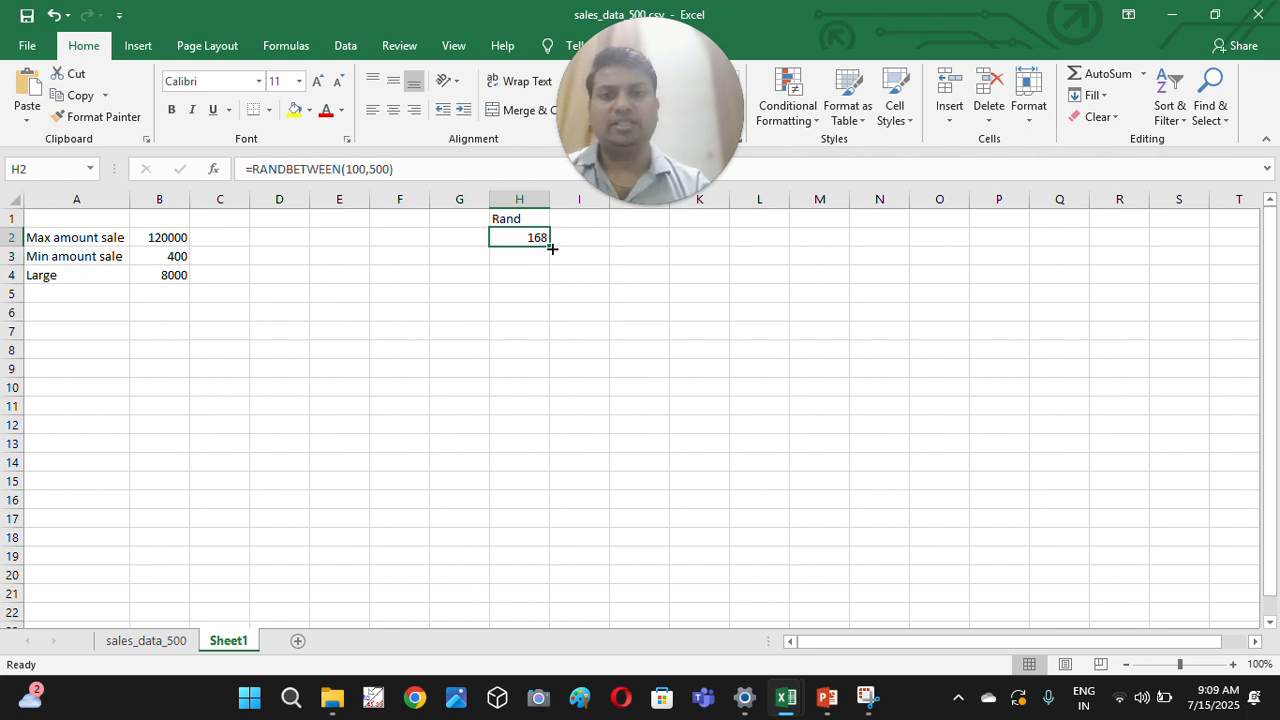
left_click_drag(549, 244, 564, 341)
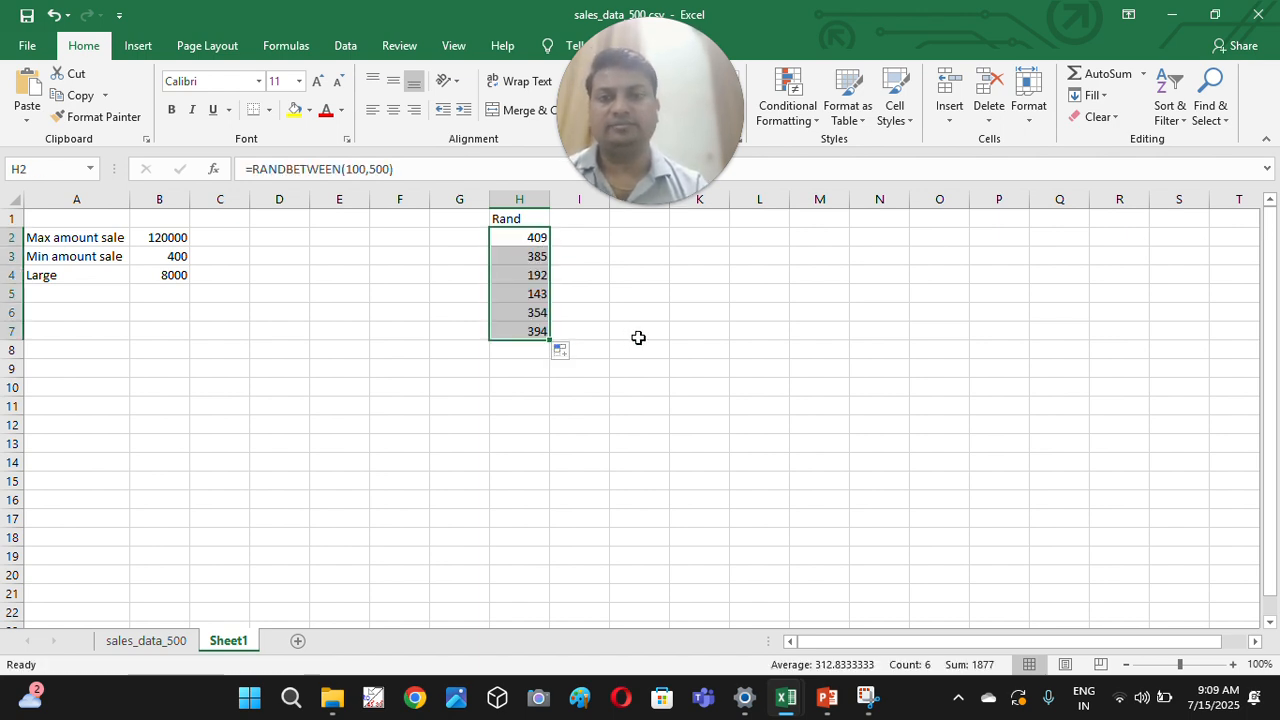
- Convert the random number formulas in H2:H7 to fixed values by pasting them over themselves as values
key("ctrl+c")
key("ctrl+alt+v")
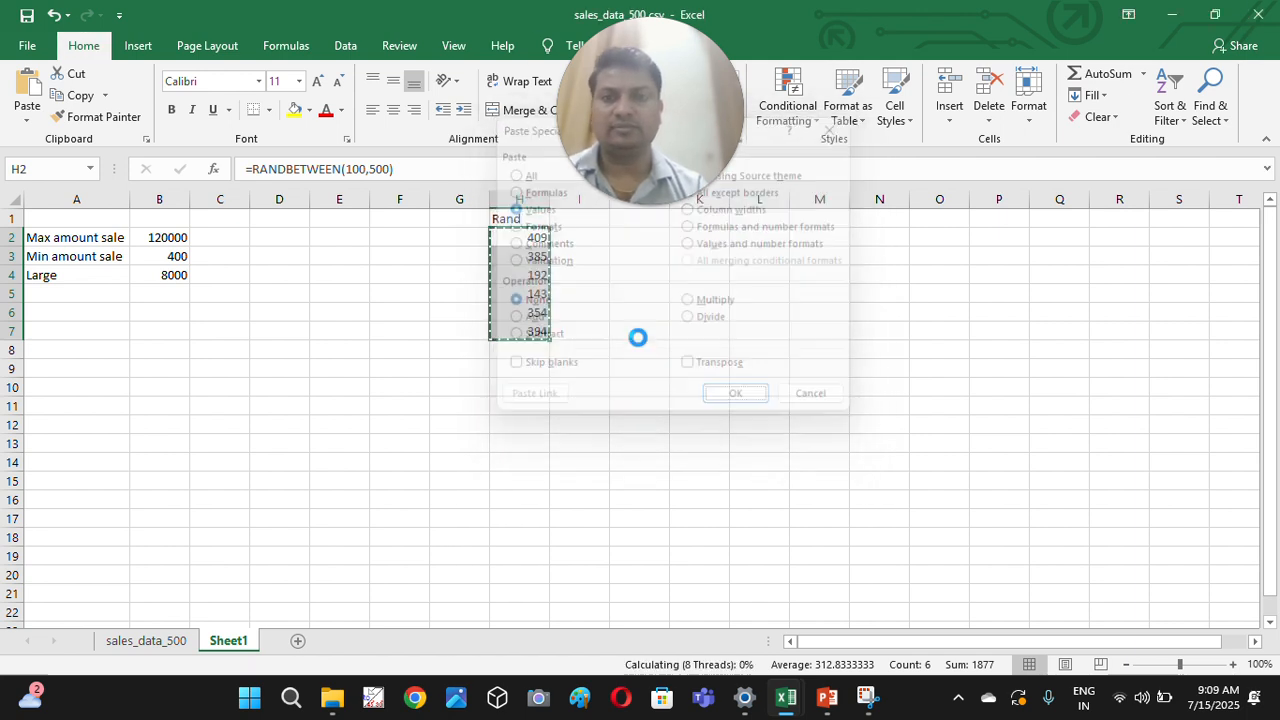
key("v")
key("Return")
key("Escape")
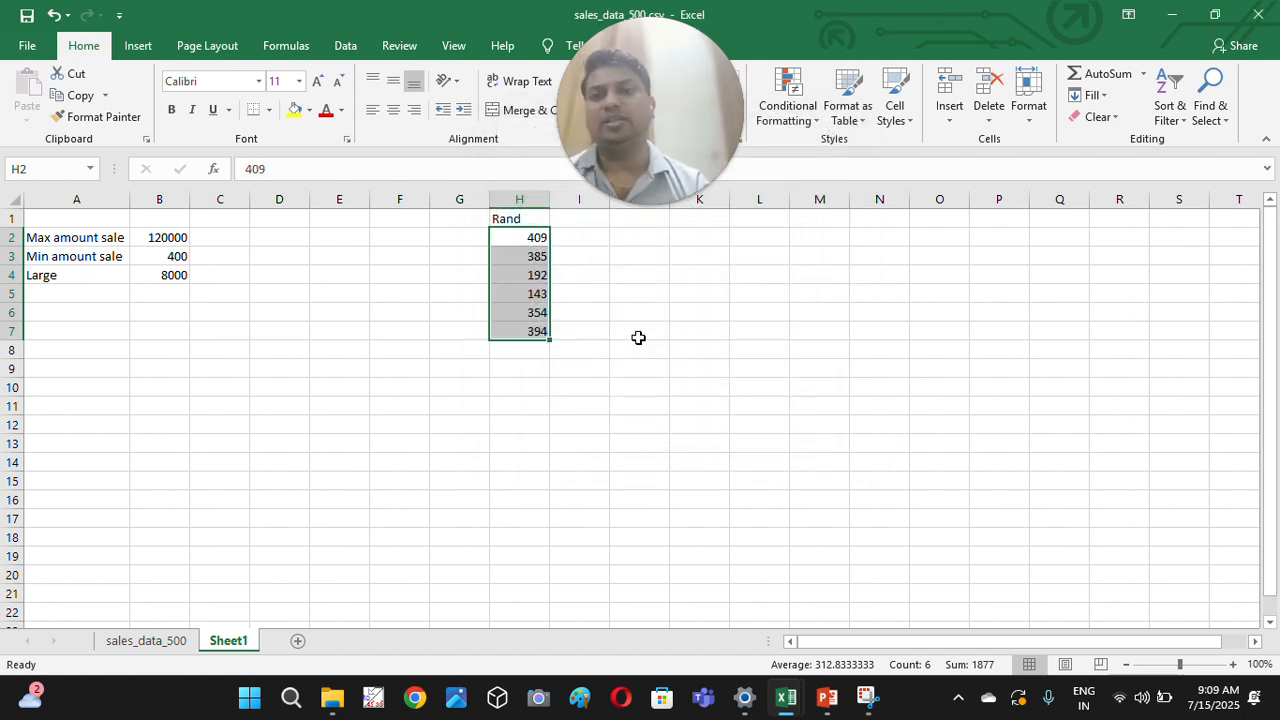
left_click(531, 298)
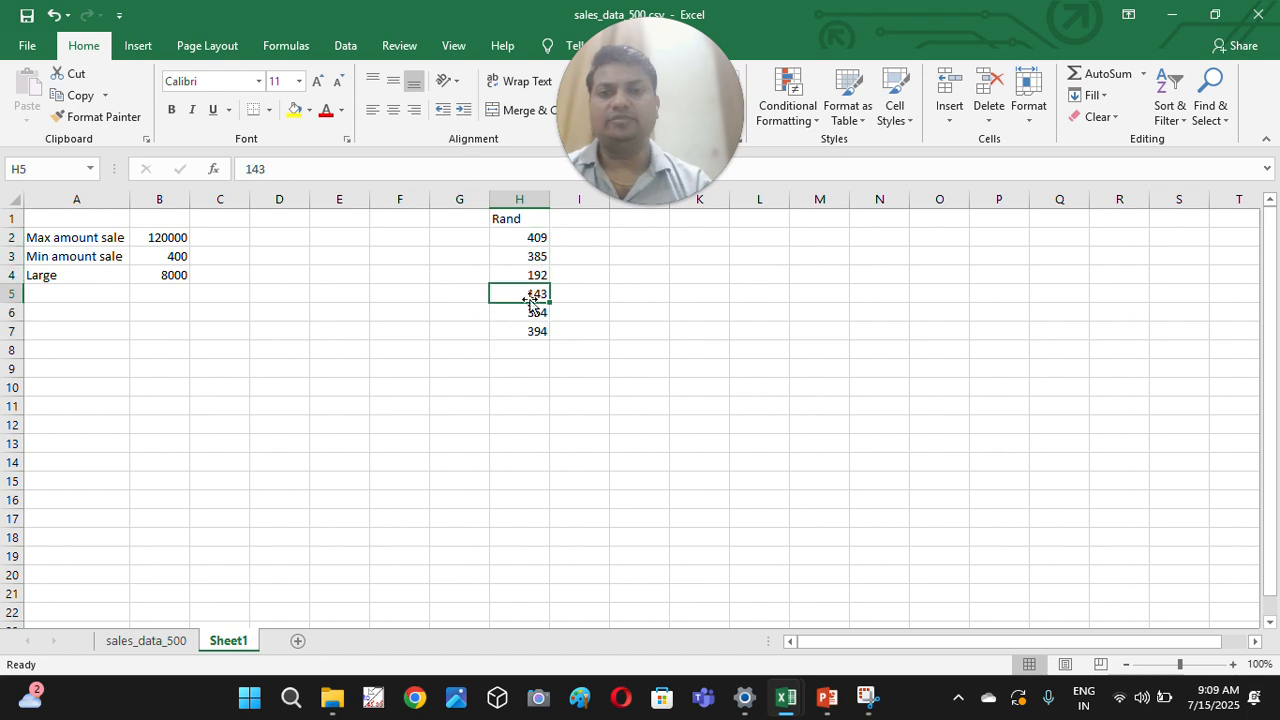
- Change the heading in H1 to Random
left_click(526, 219)
double_click(527, 219)
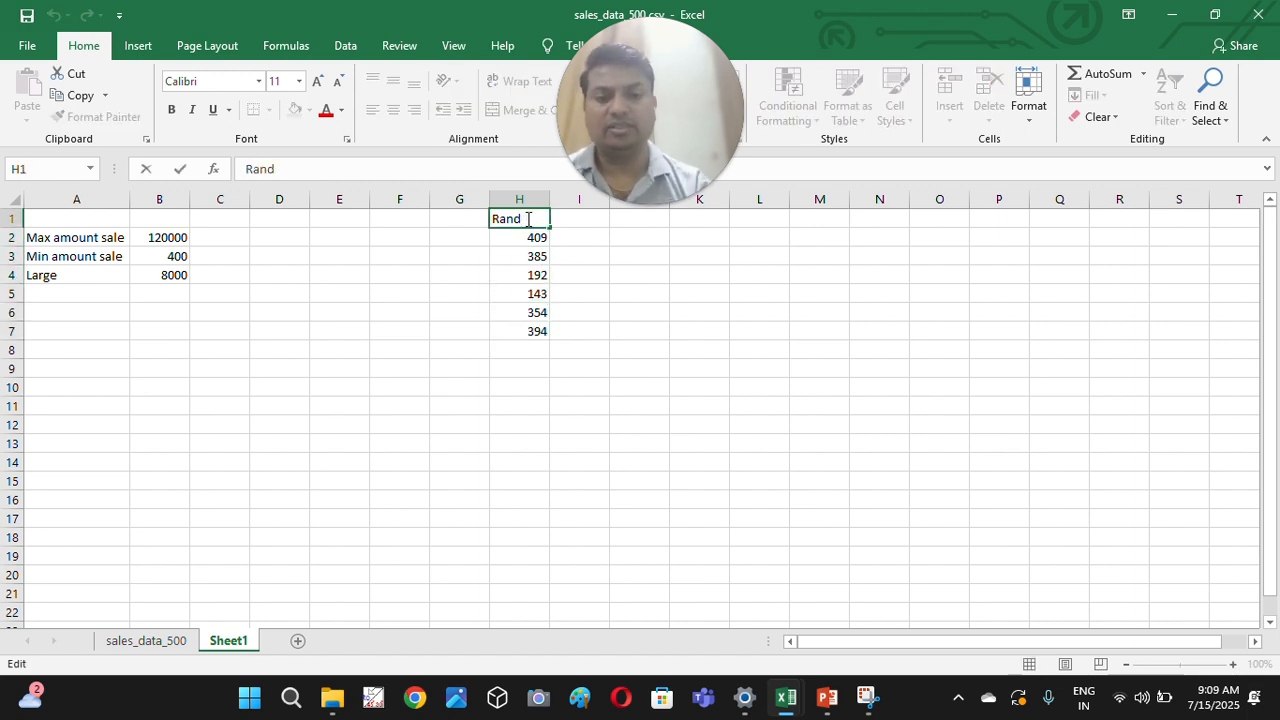
type("om")
key("Return")
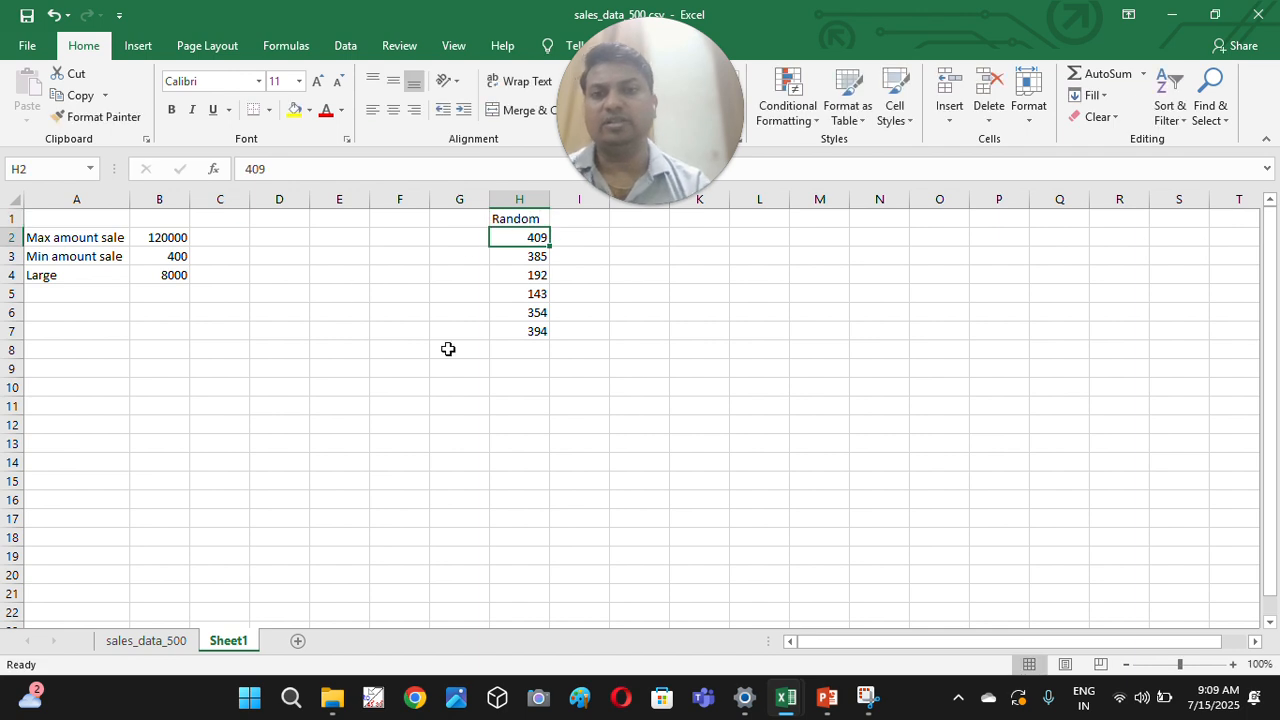
- Change the label in A4 to Large1
left_click(168, 270)
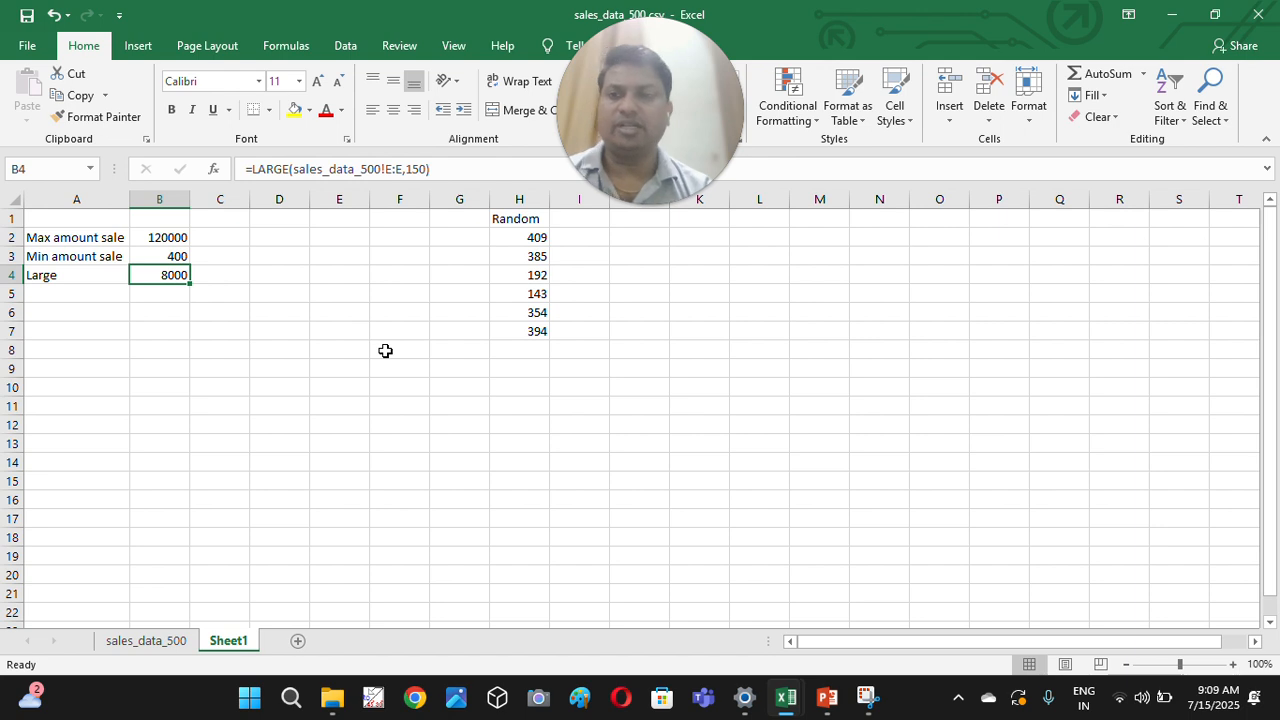
key("Left")
key("F2")
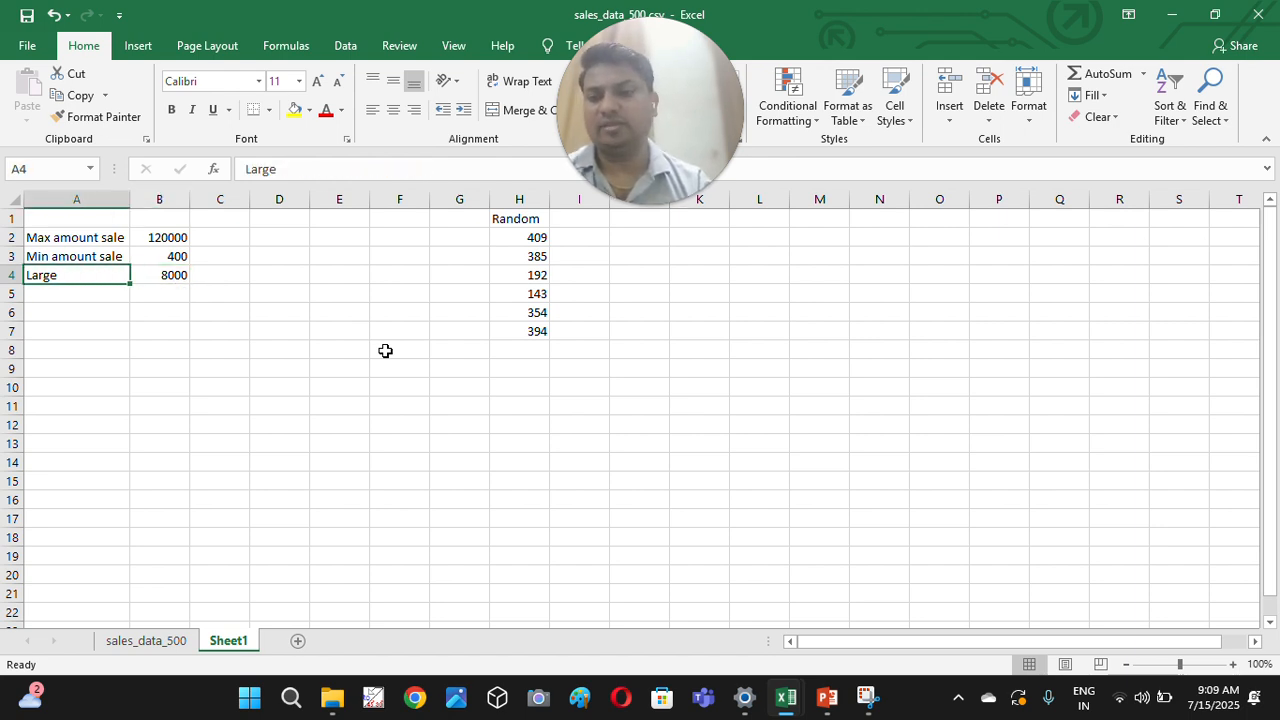
type("1")
key("Return")
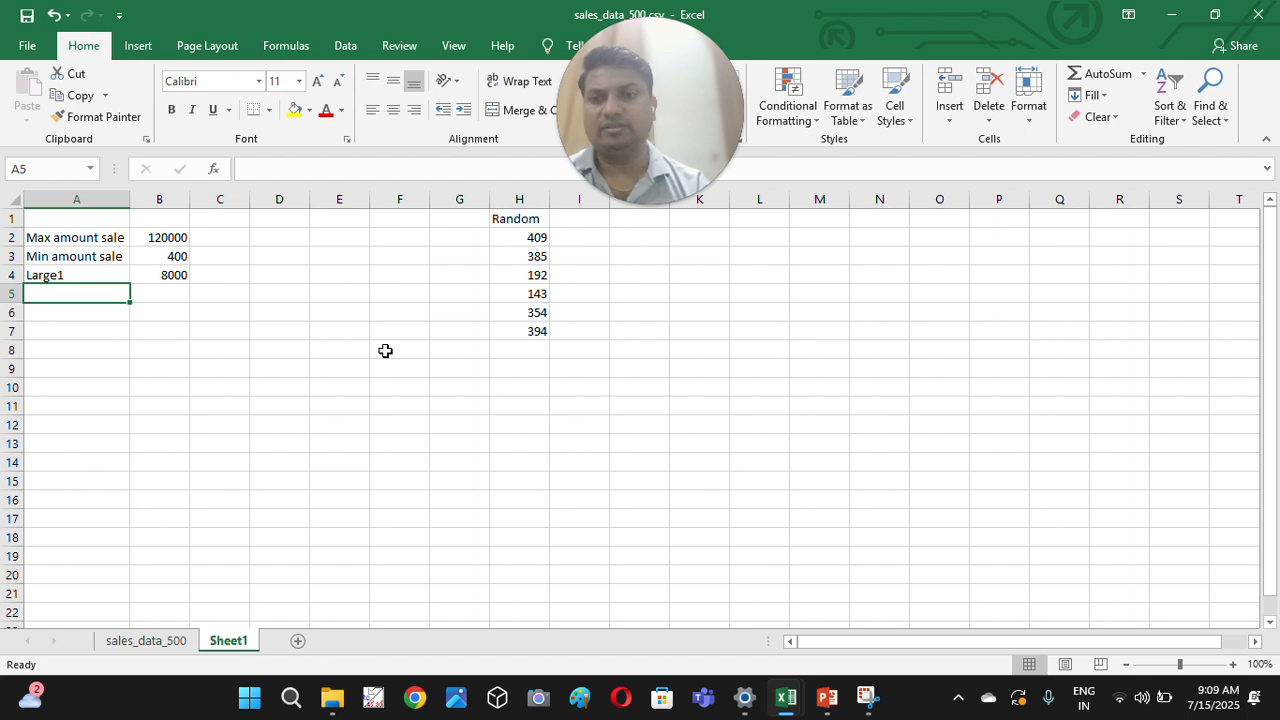
- Add the labels Large2 in A5 and Large3 in A6
type("Large1")
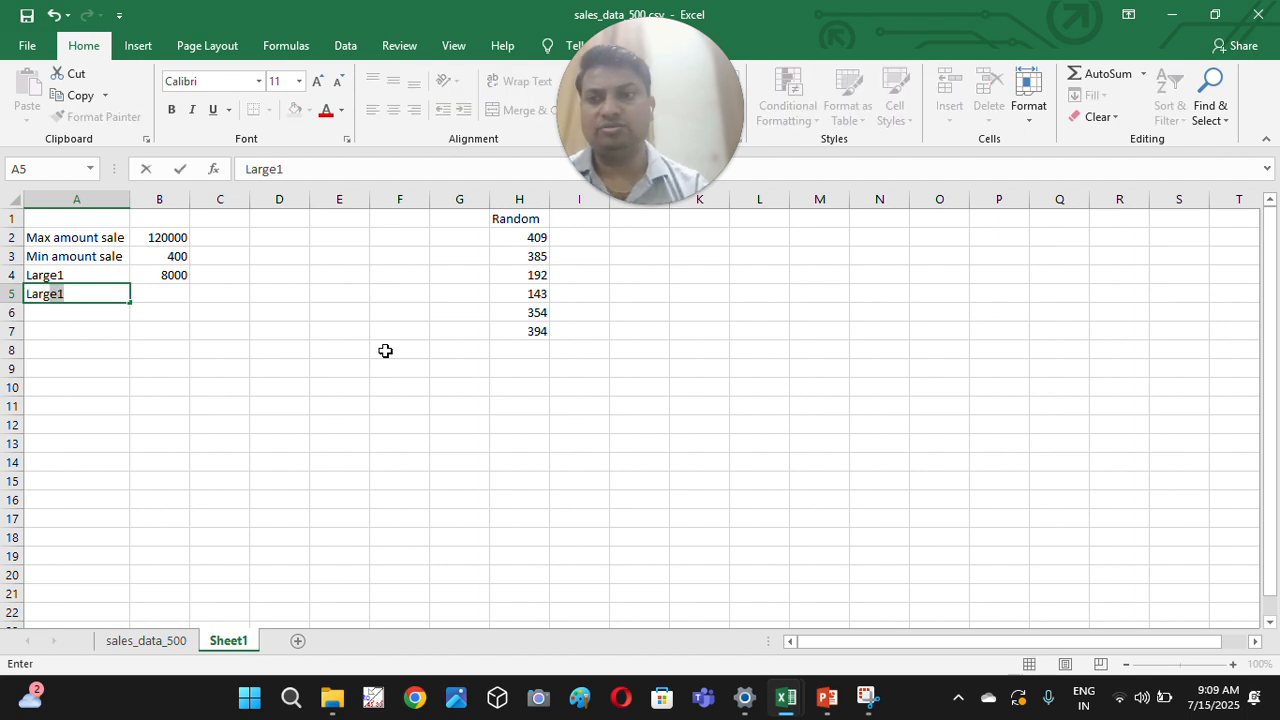
type("23")
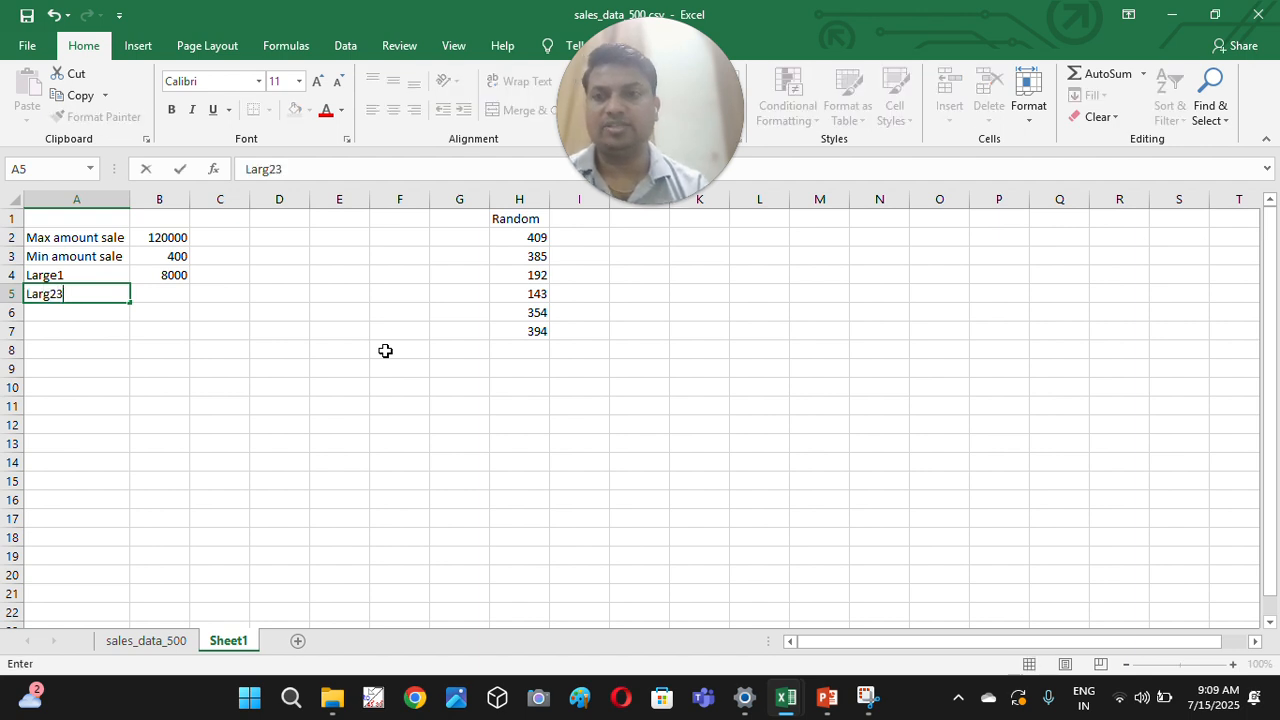
key("BackSpace")
key("BackSpace")
type("e")
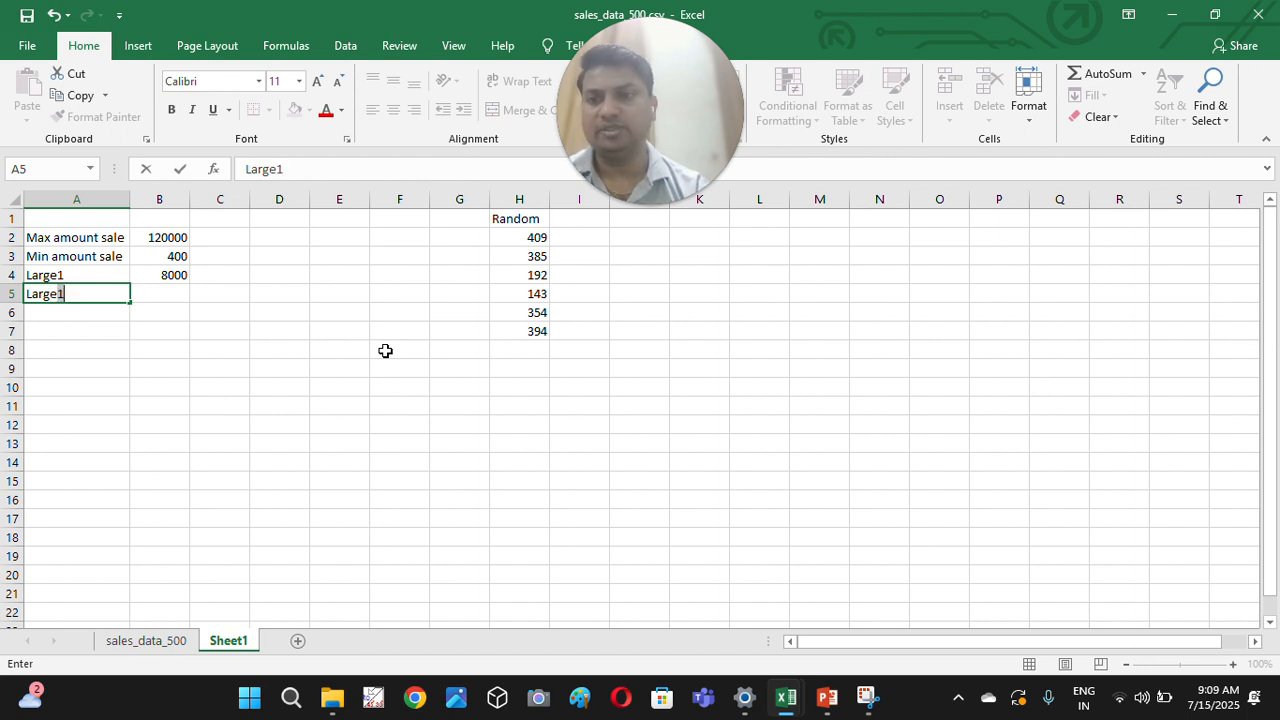
type("2")
key("Return")
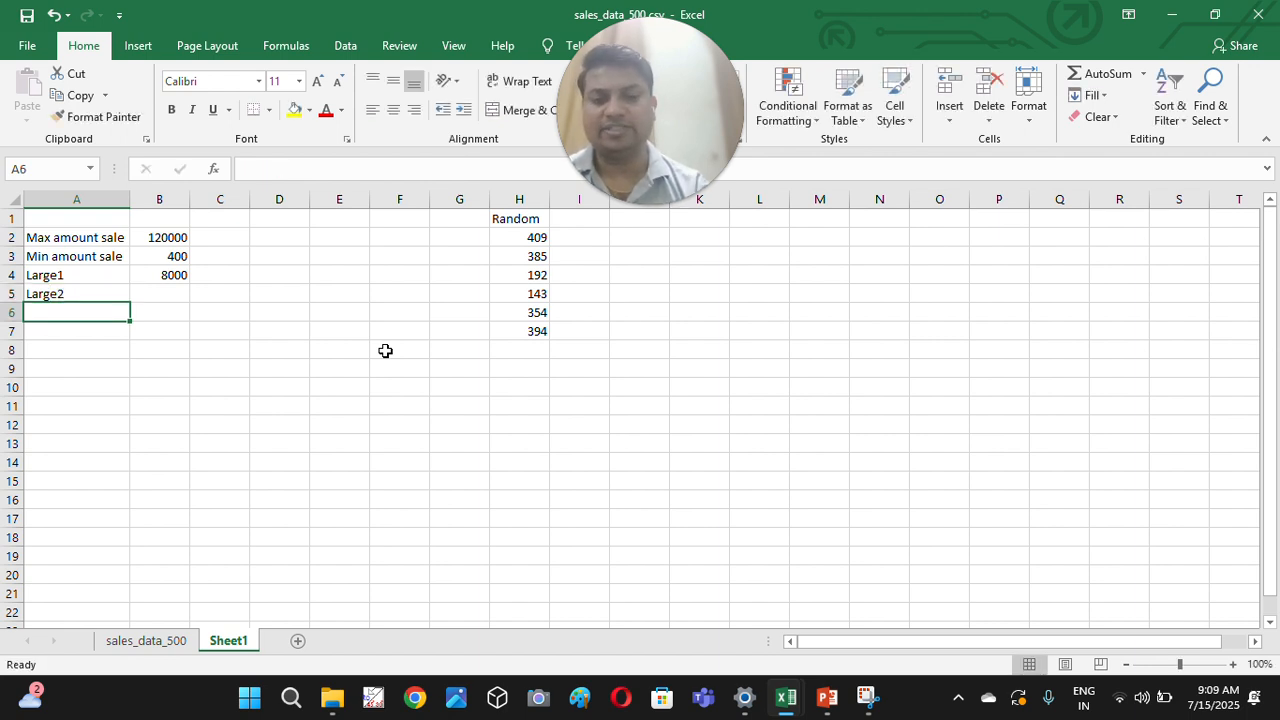
type("Large")
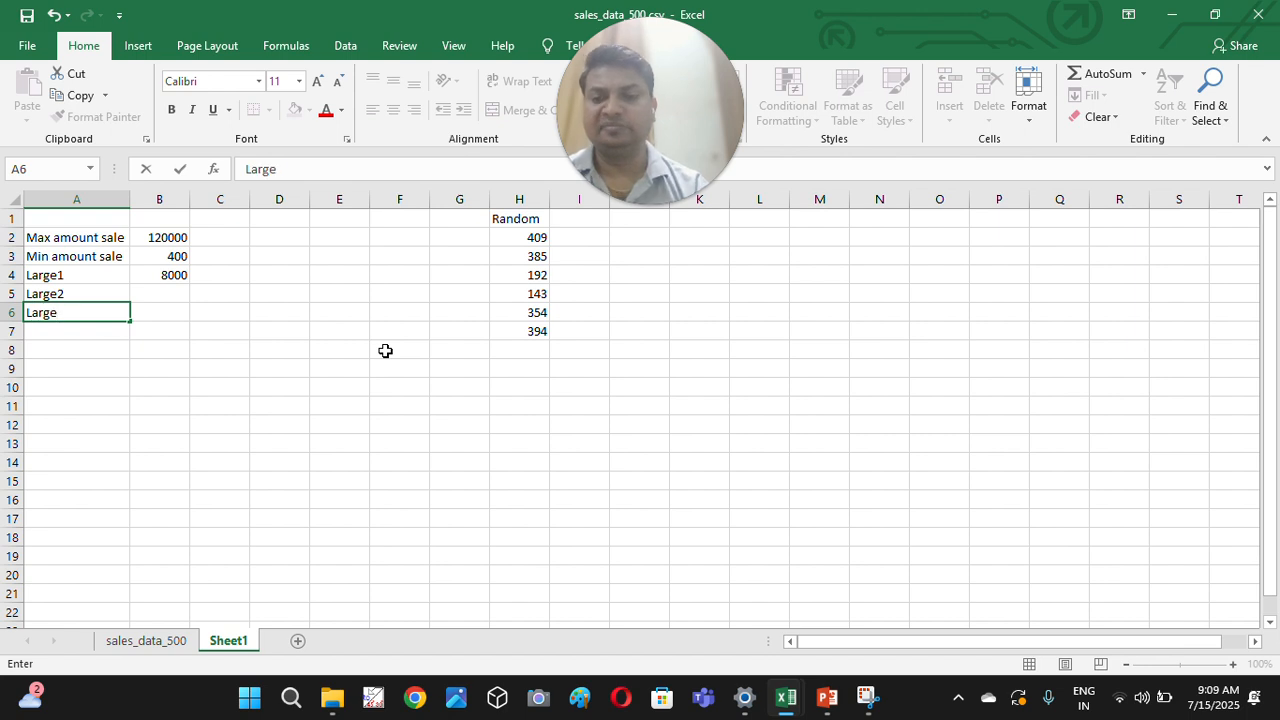
type("3")
key("Return")
- Enter the ranks 1, 2 and 3 in cells C4 to C6, beside the Large labels
key("Up")
key("Up")
key("Up")
key("Up")
key("Down")
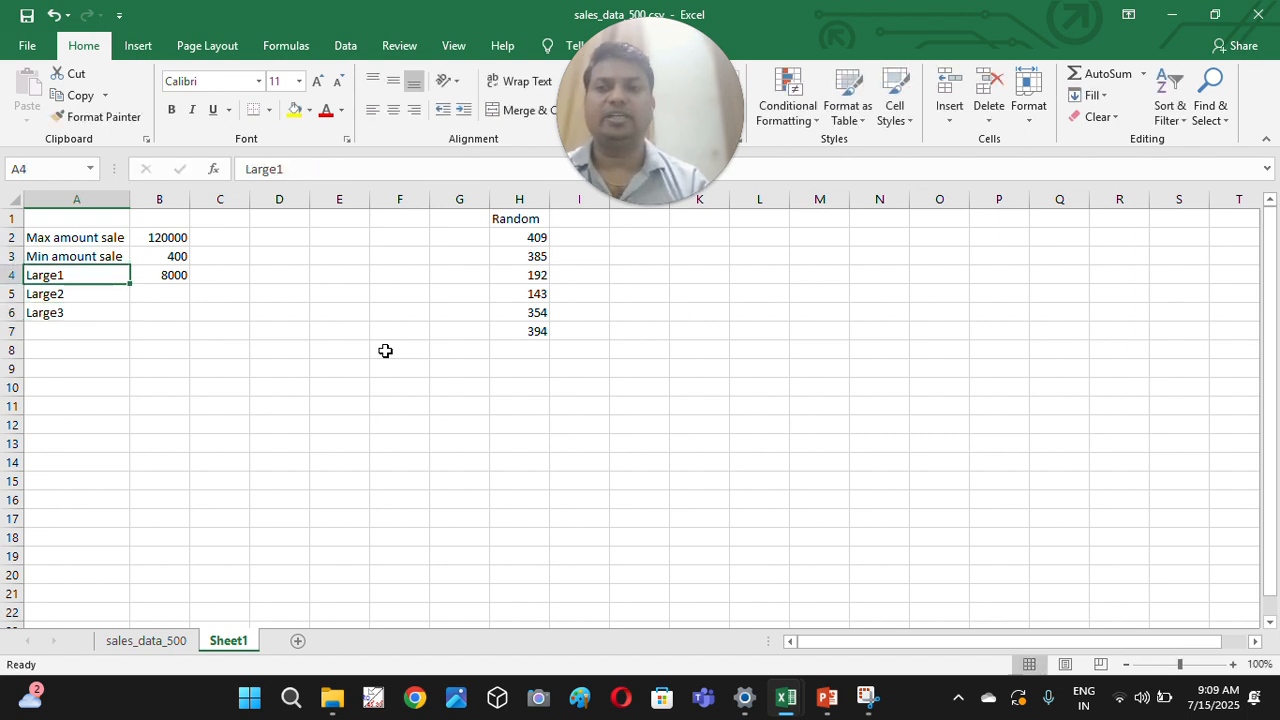
key("Right")
key("Right")
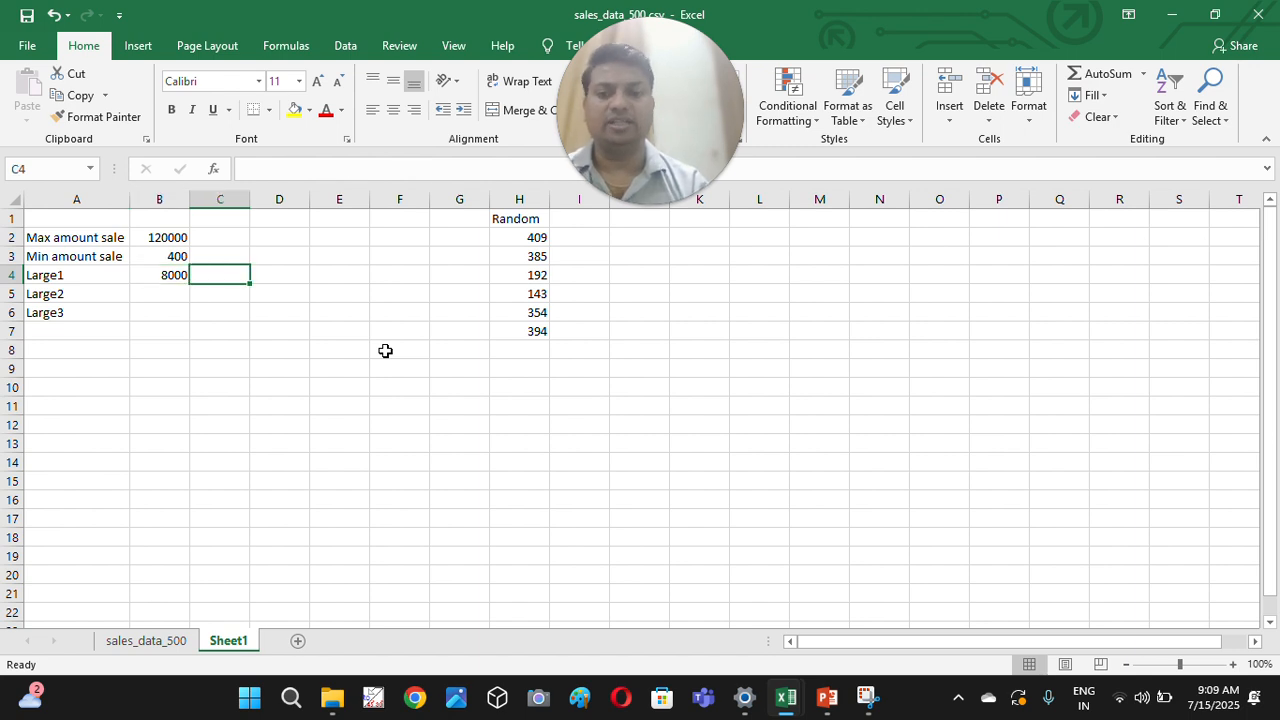
type("1")
key("Return")
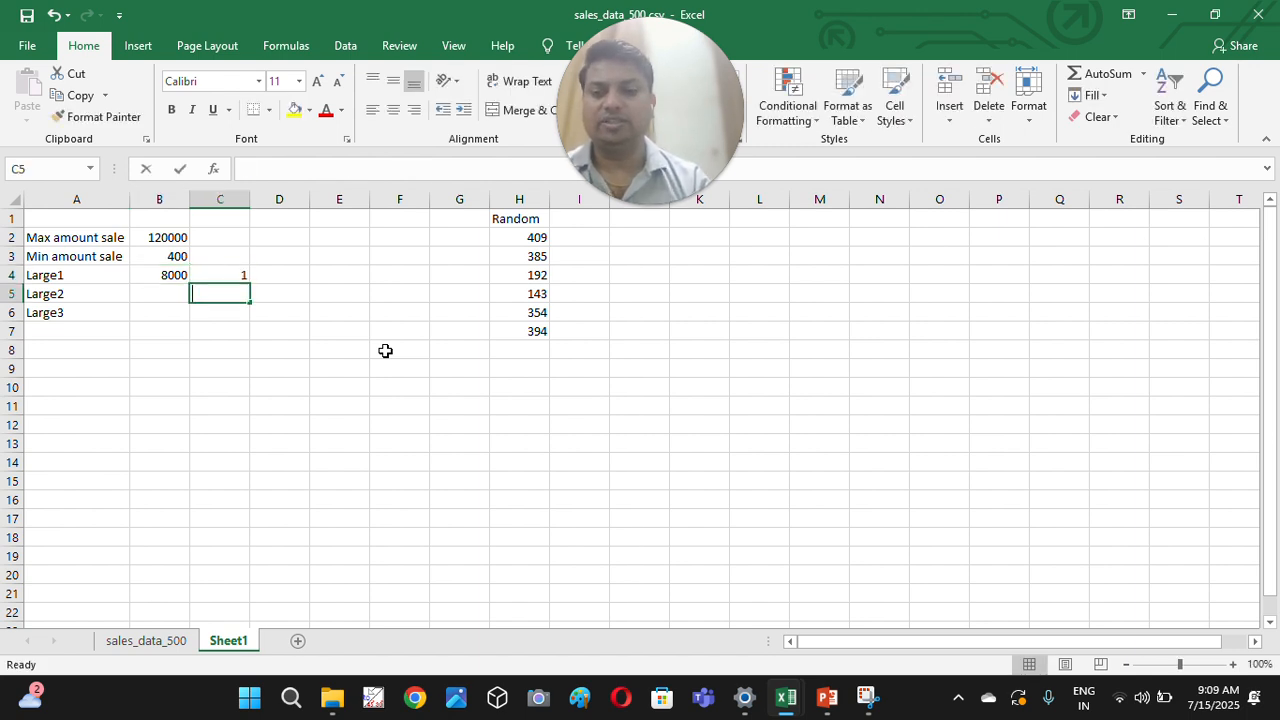
type("2")
key("Return")
type("3")
key("Return")
key("Up")
key("Up")
key("Up")
key("Left")
key("Up")
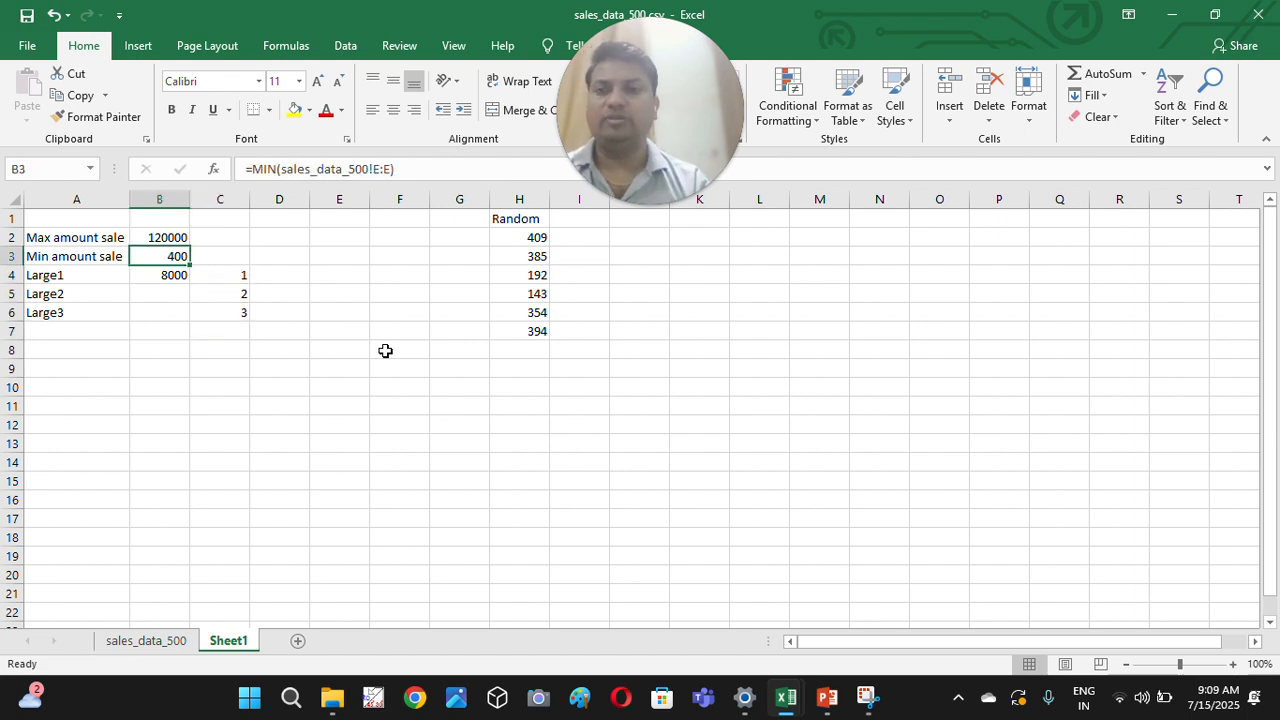
key("Down")
key("Right")
key("Left")
key("Down")
key("Right")
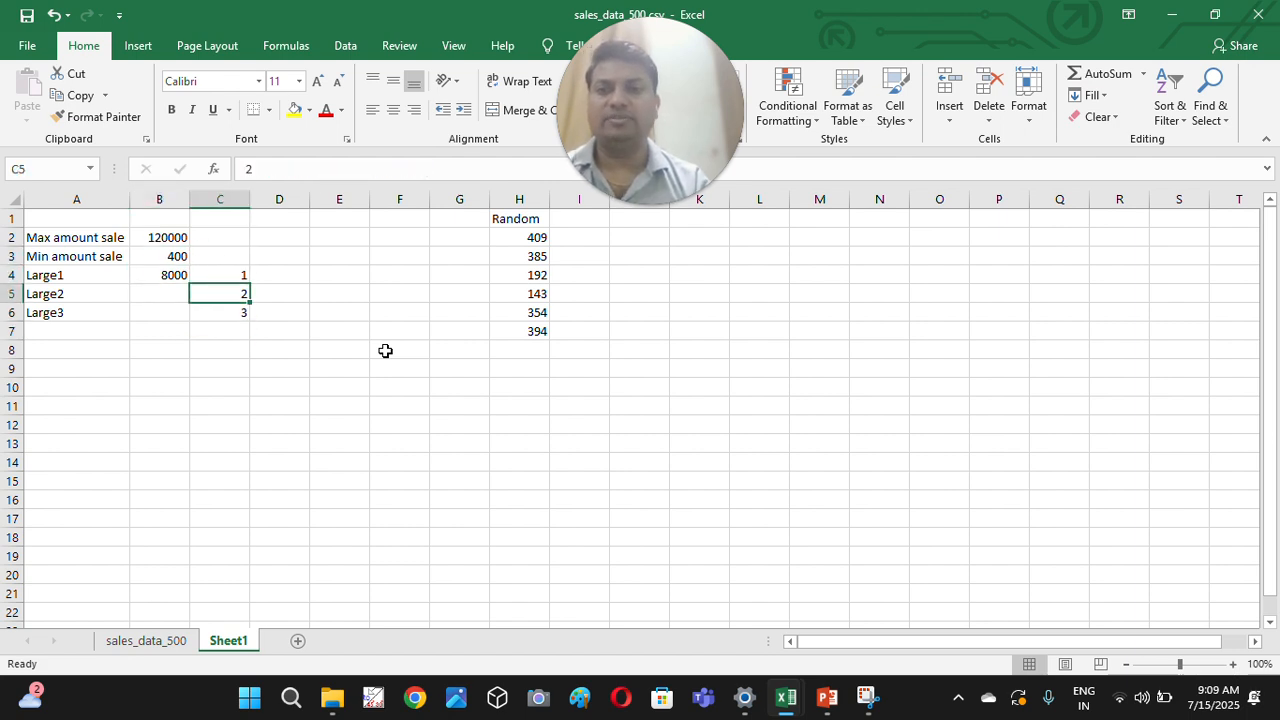
key("Down")
key("Up")
key("Up")
key("Left")
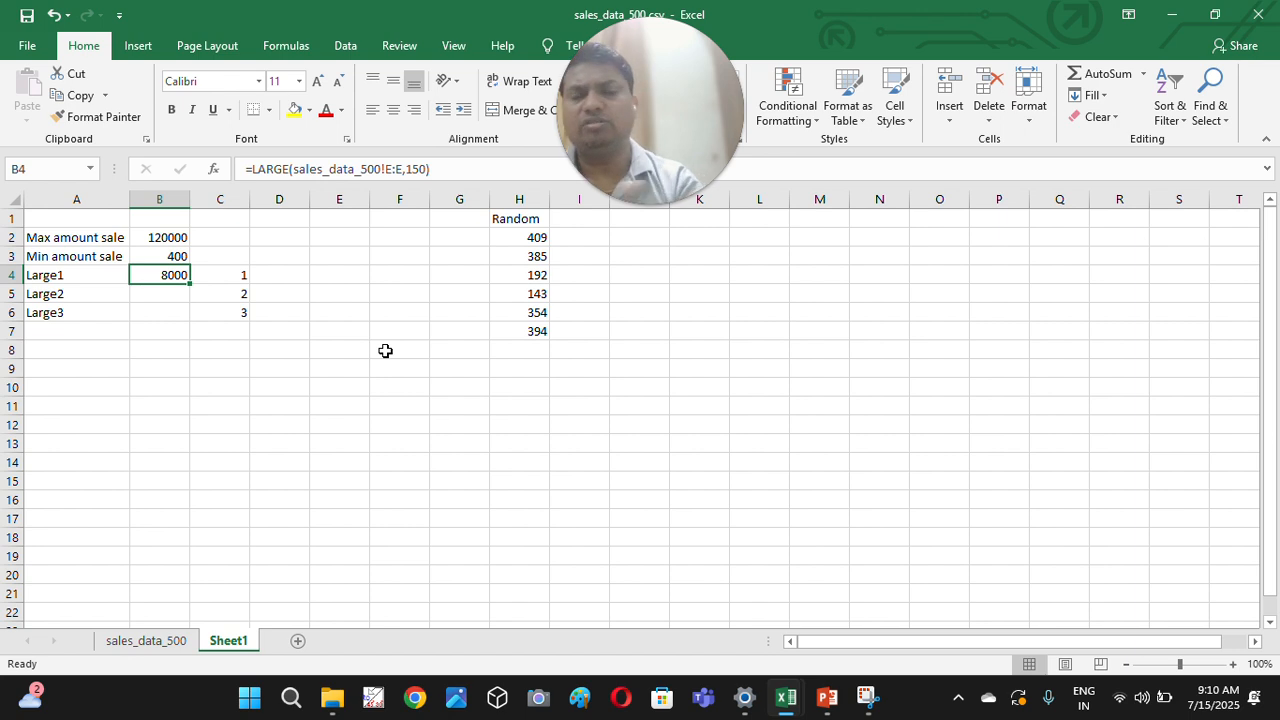
left_click_drag(530, 222, 531, 335)
- Replace the formula in B4 with =LARGE(H:H,C2), ranking the Random list in column H
left_click(163, 277)
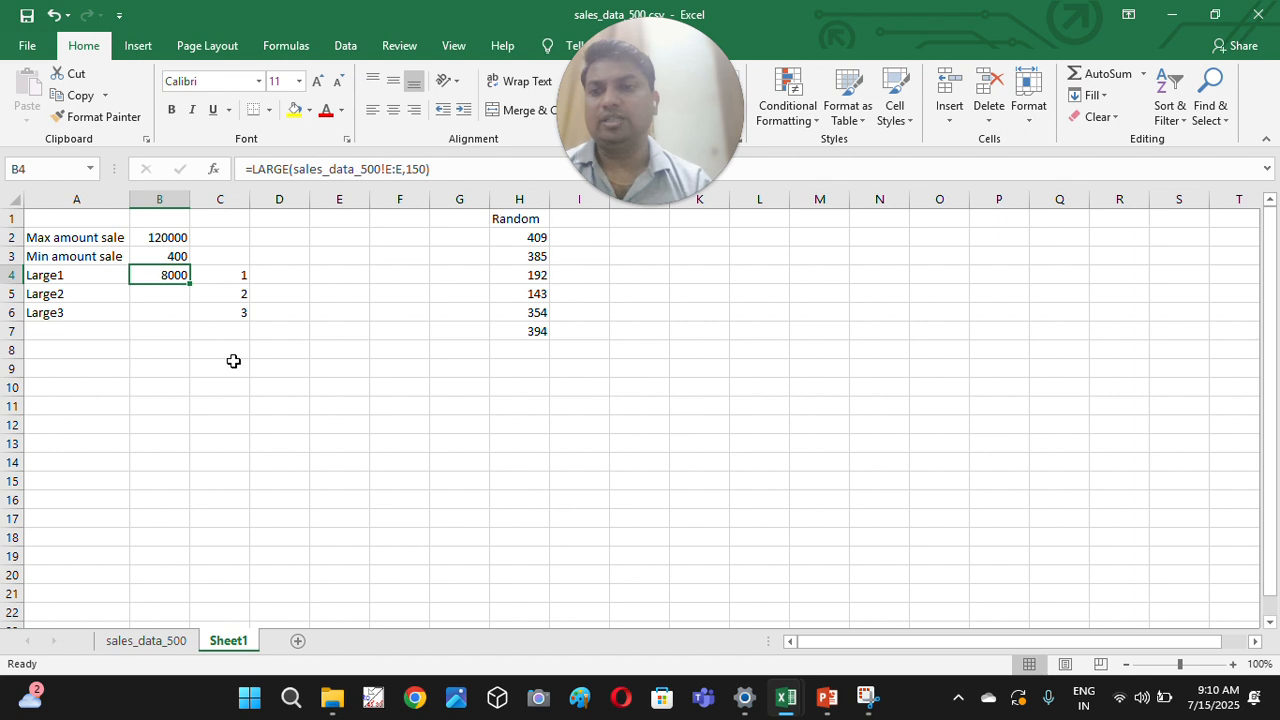
type("=lar")
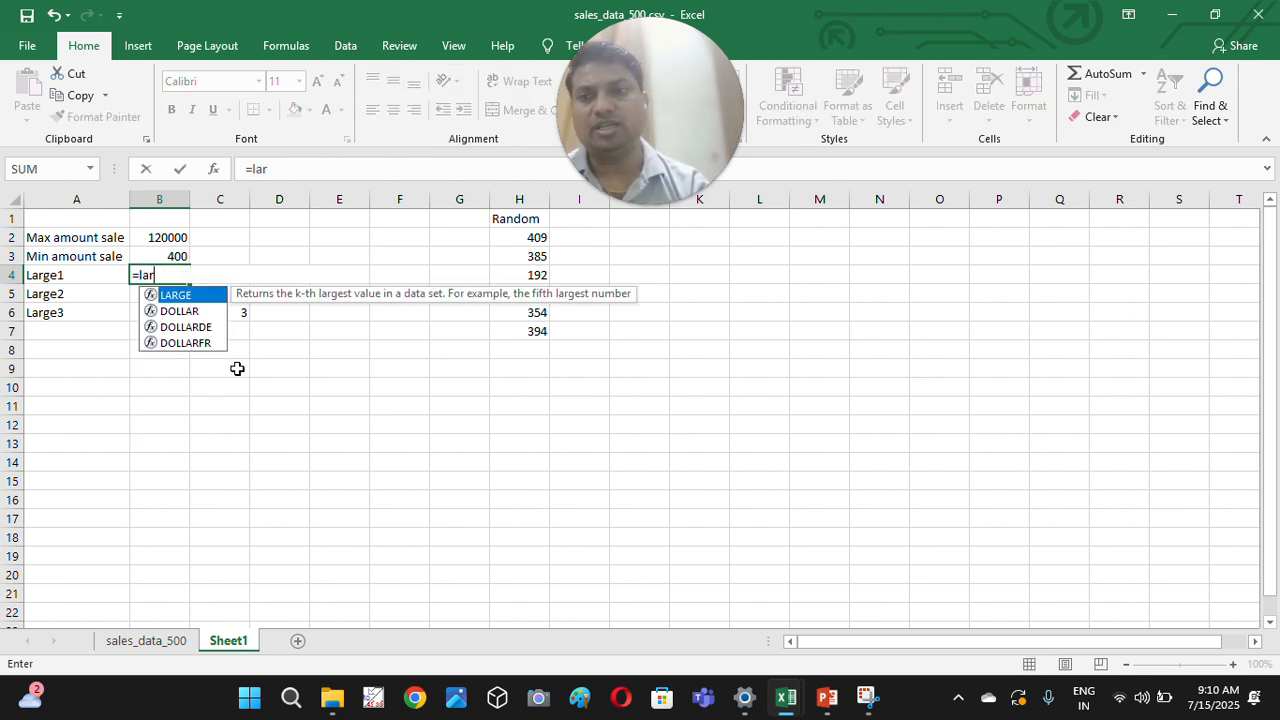
key("Tab")
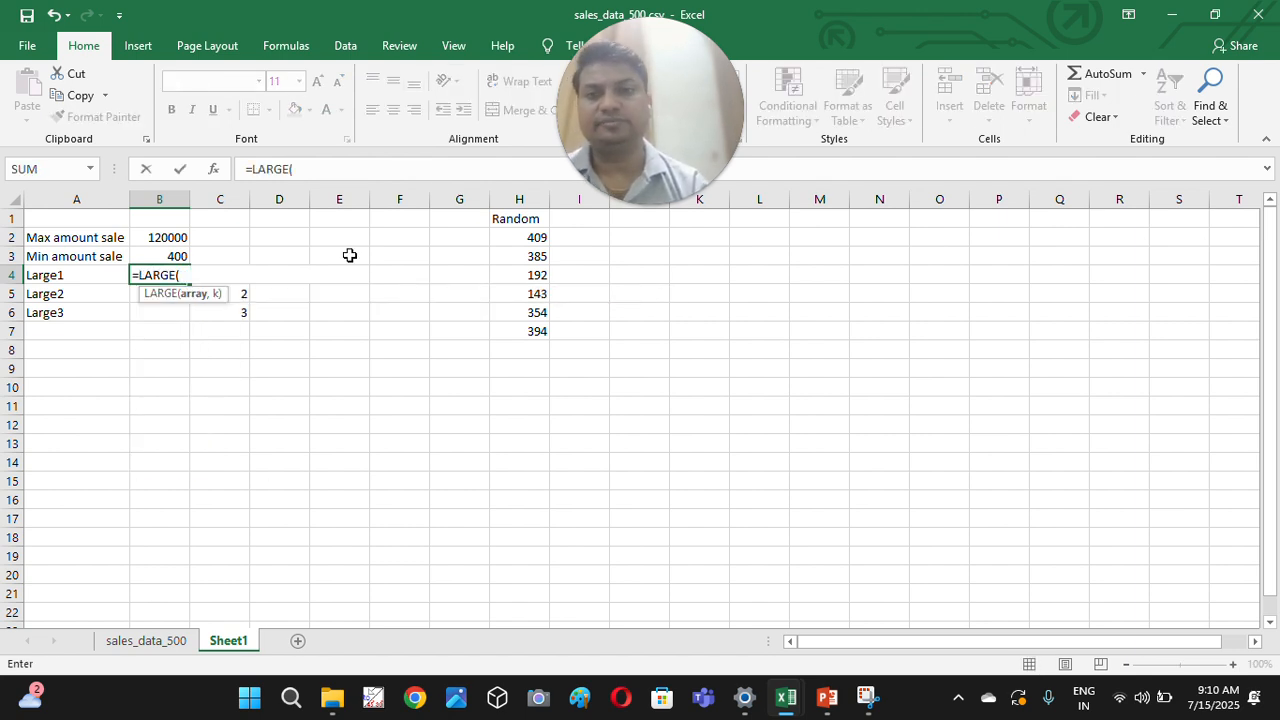
left_click(526, 198)
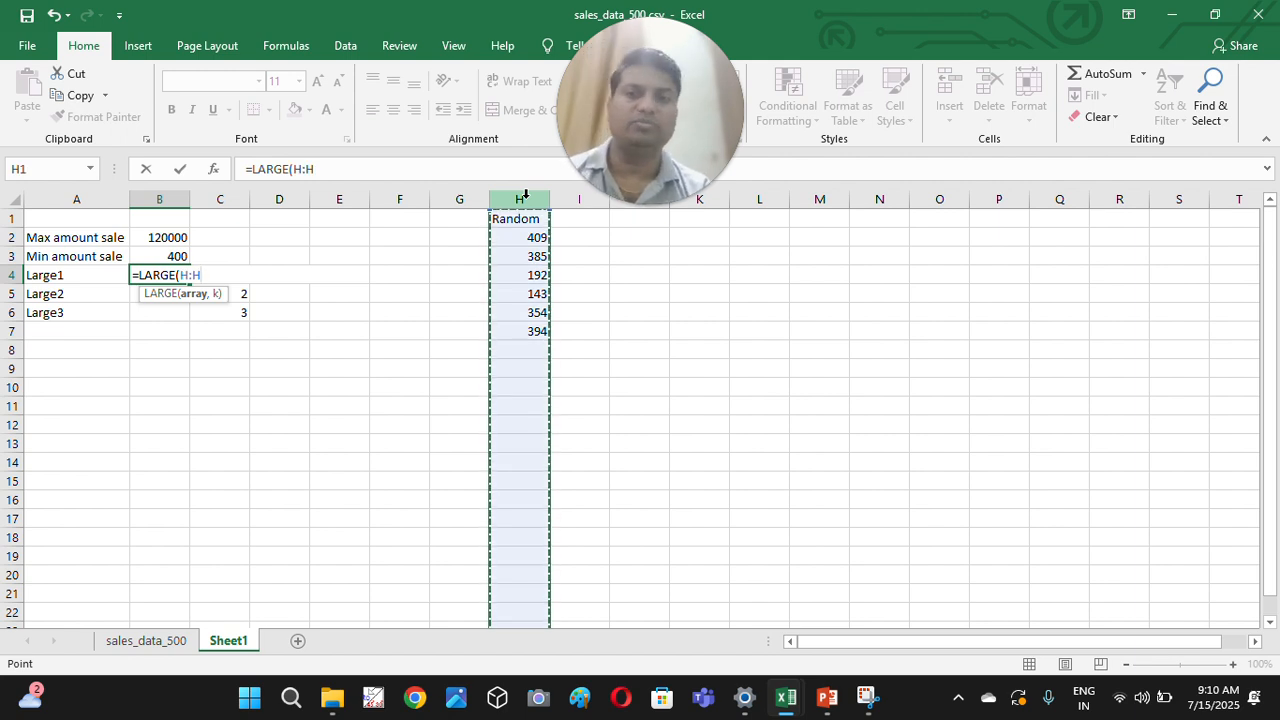
type(",")
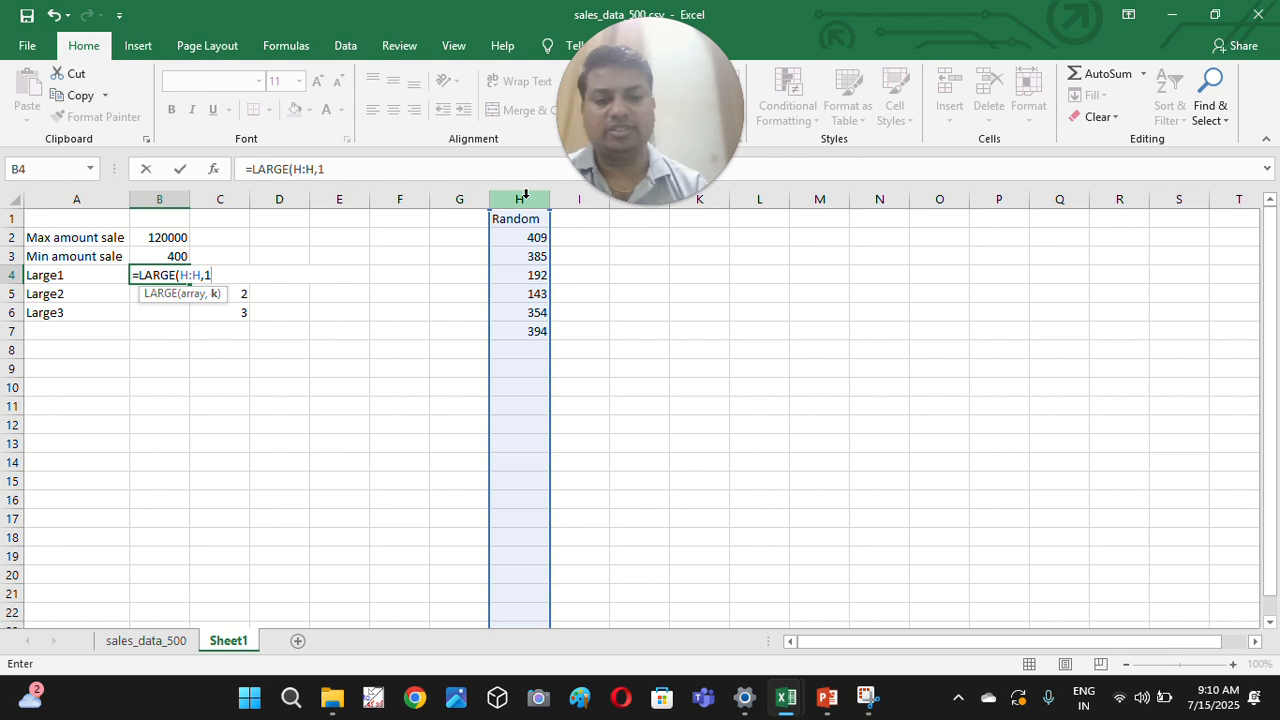
left_click(236, 317)
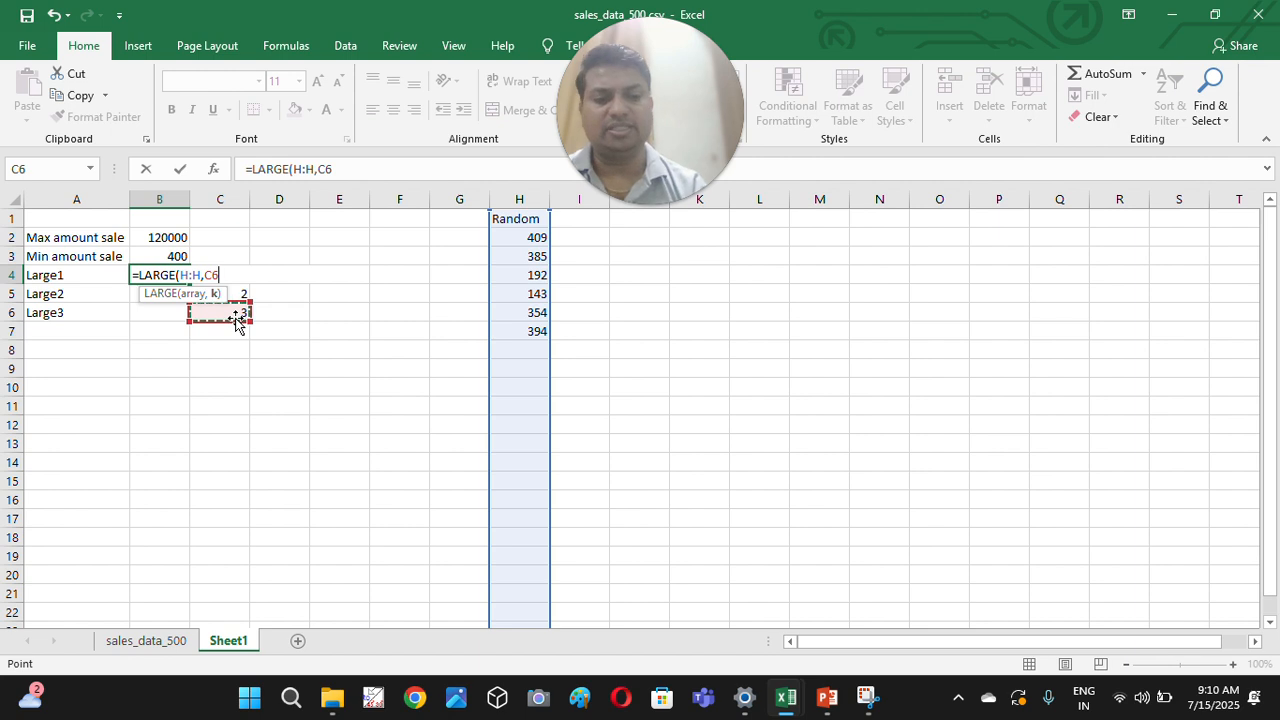
key("Up")
key("Up")
key("Up")
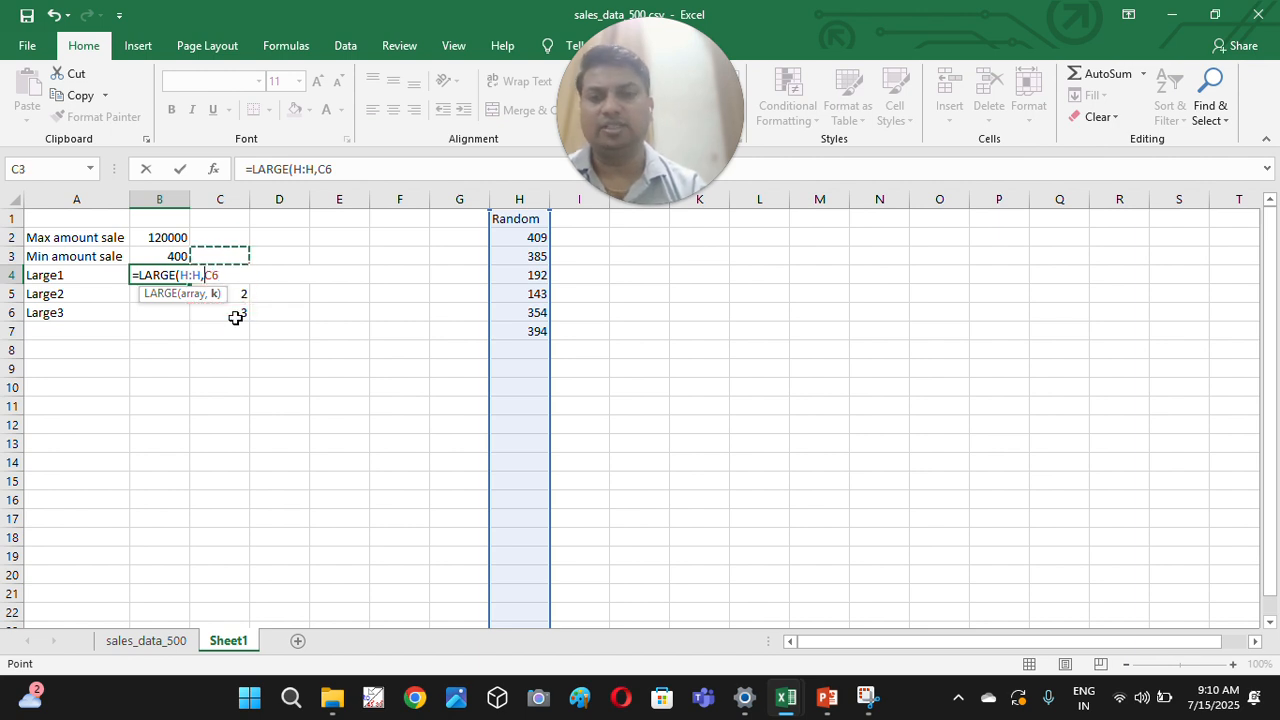
key("Return")
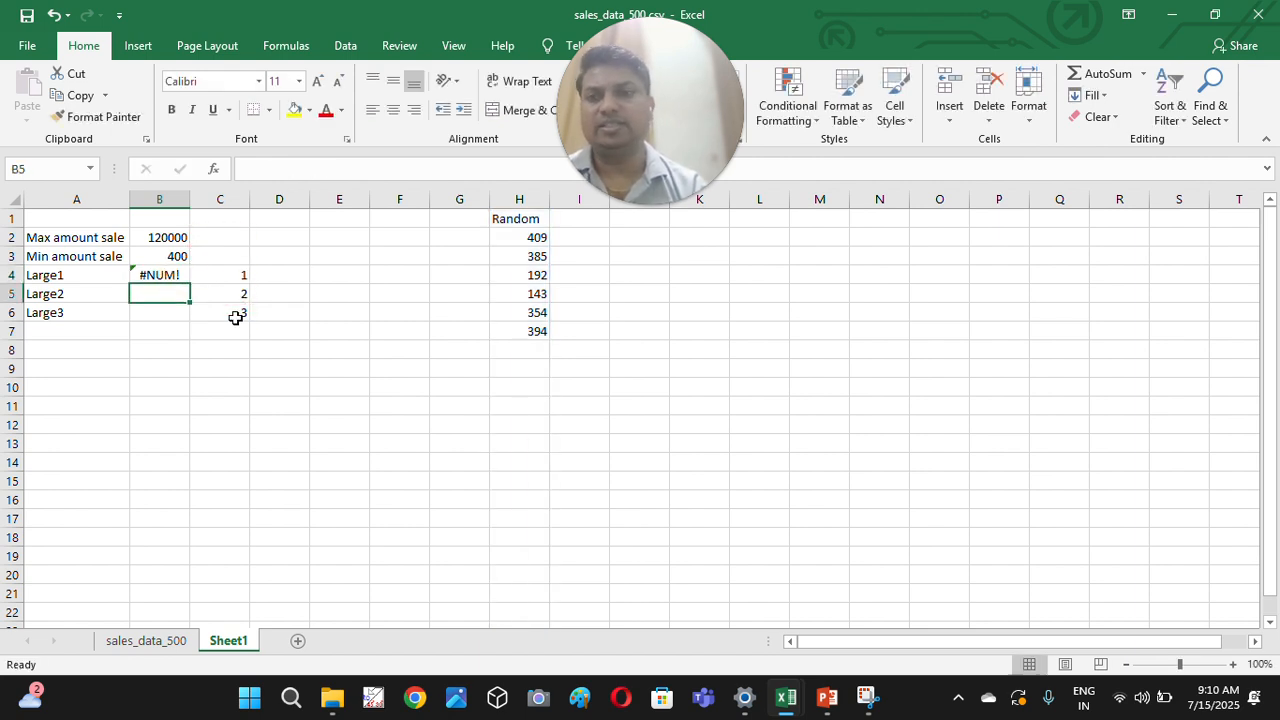
- Correct the rank reference in B4's LARGE formula to C4
left_click(163, 276)
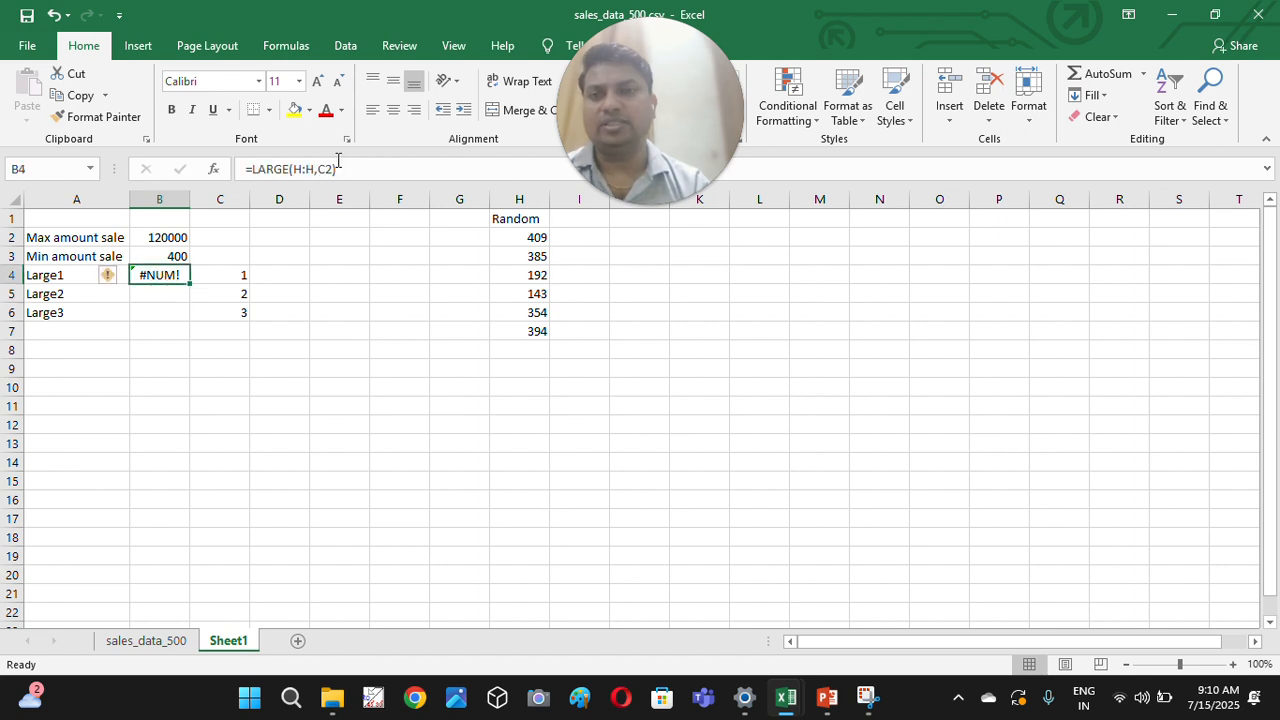
left_click(300, 168)
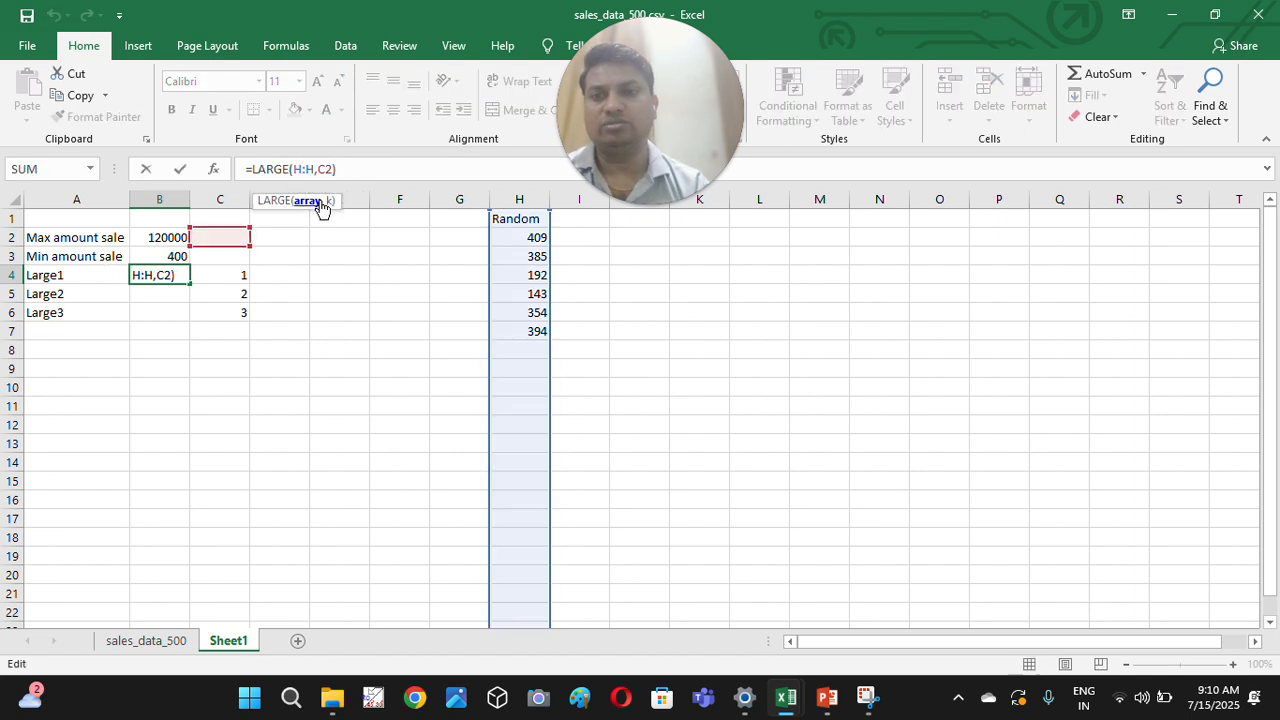
left_click_drag(232, 246, 232, 272)
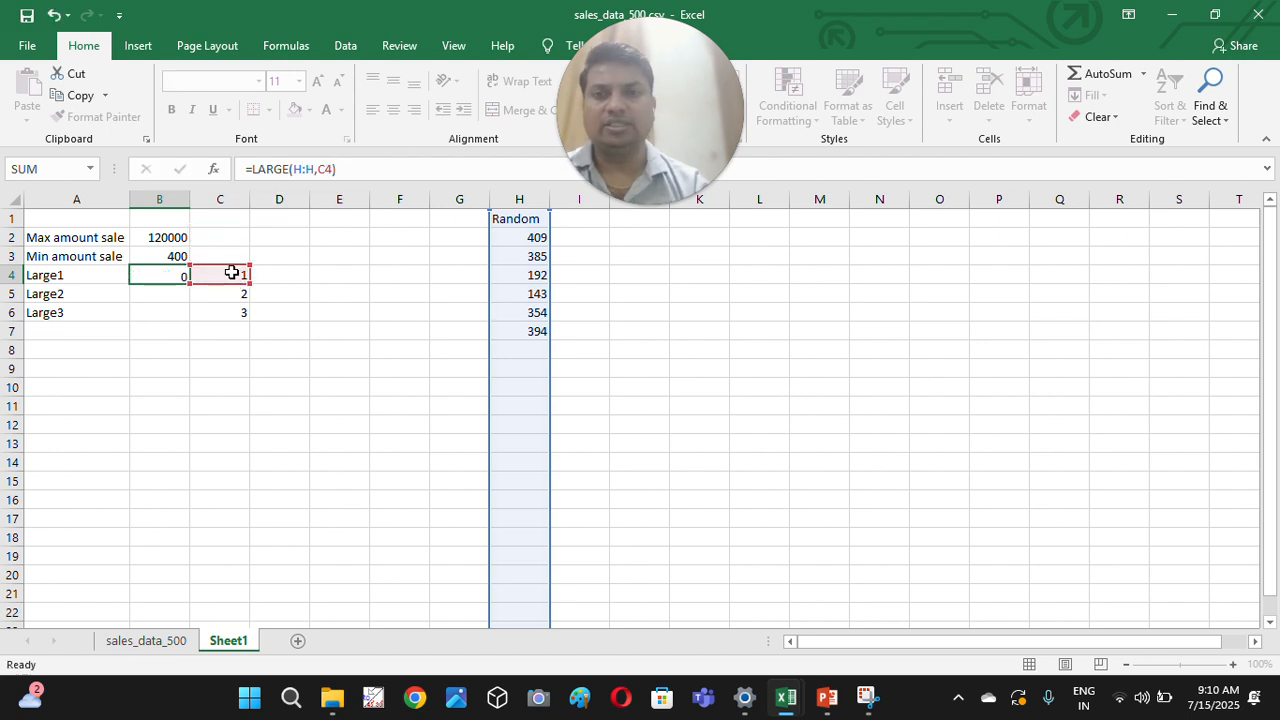
key("Return")
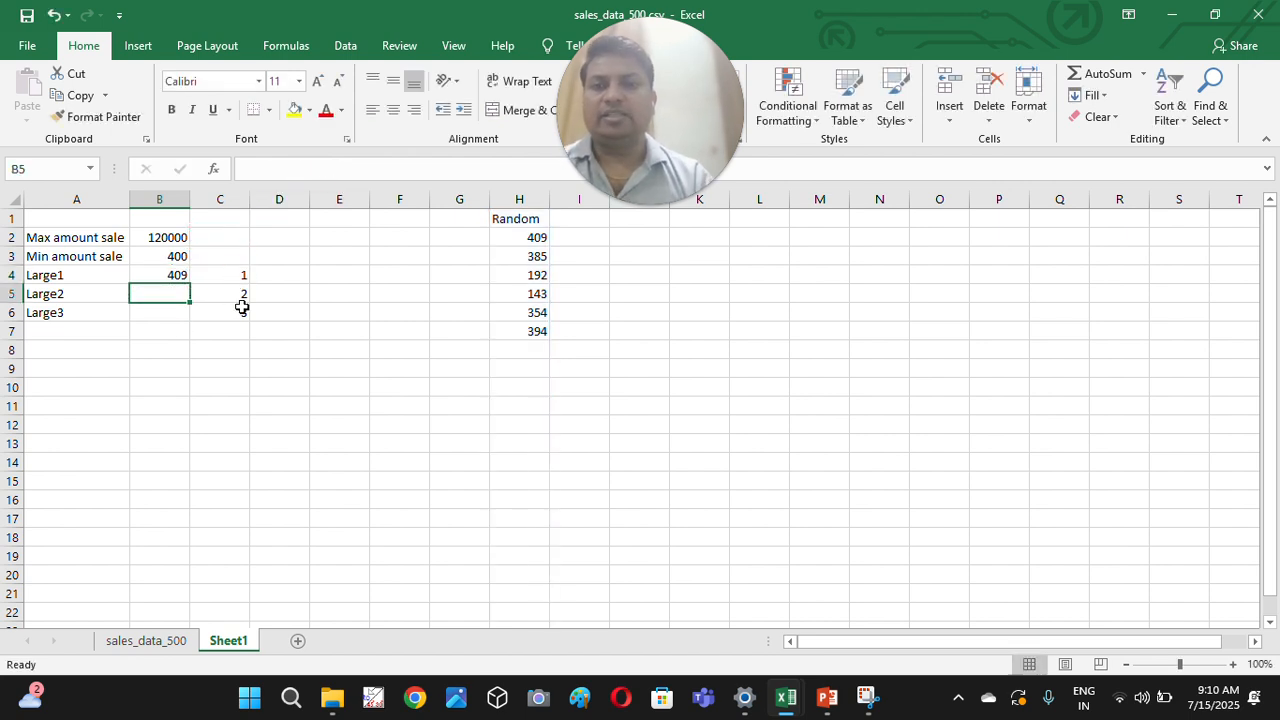
- Fill the LARGE formula from B4 down to B6 for the Large2 and Large3 rows
left_click(180, 276)
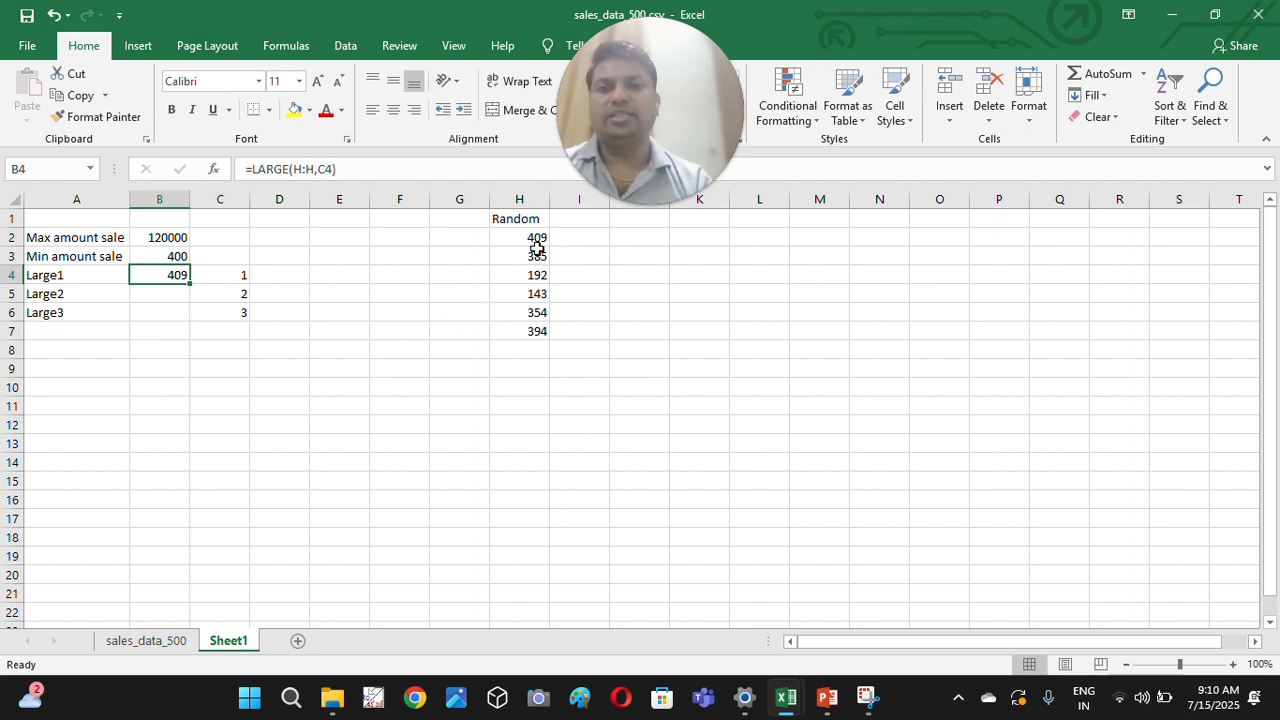
left_click_drag(536, 240, 529, 332)
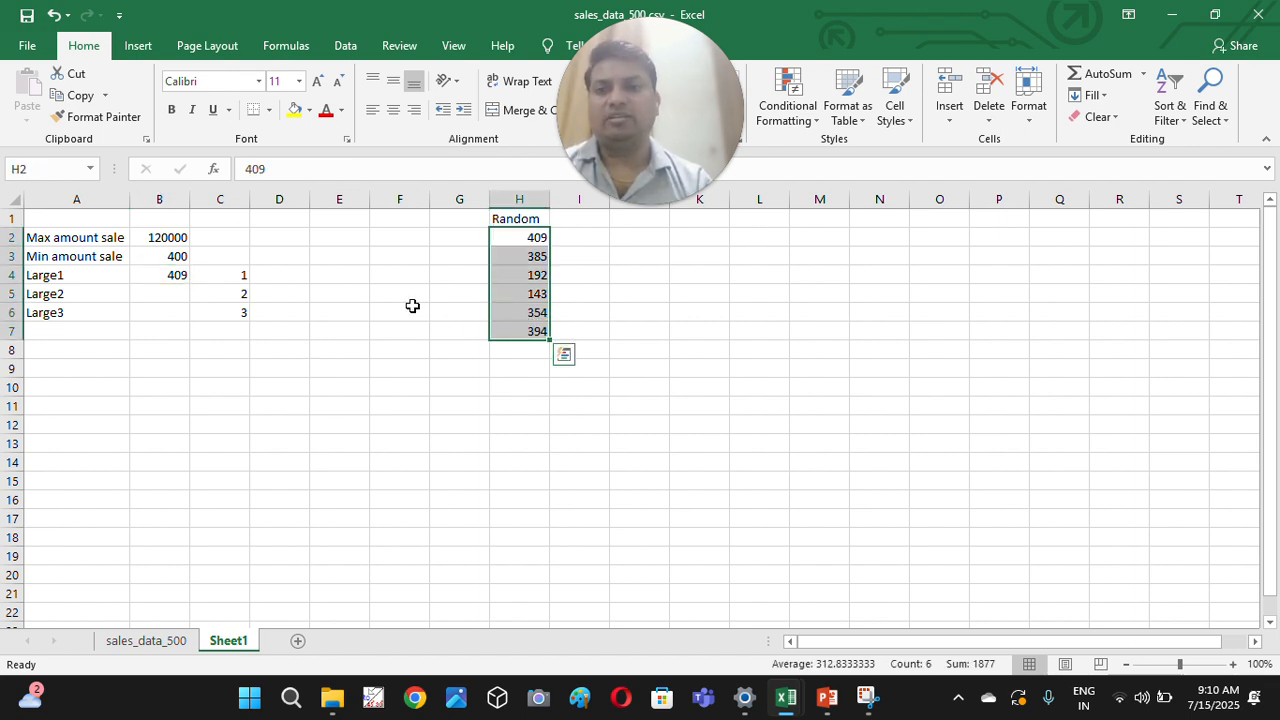
left_click(178, 278)
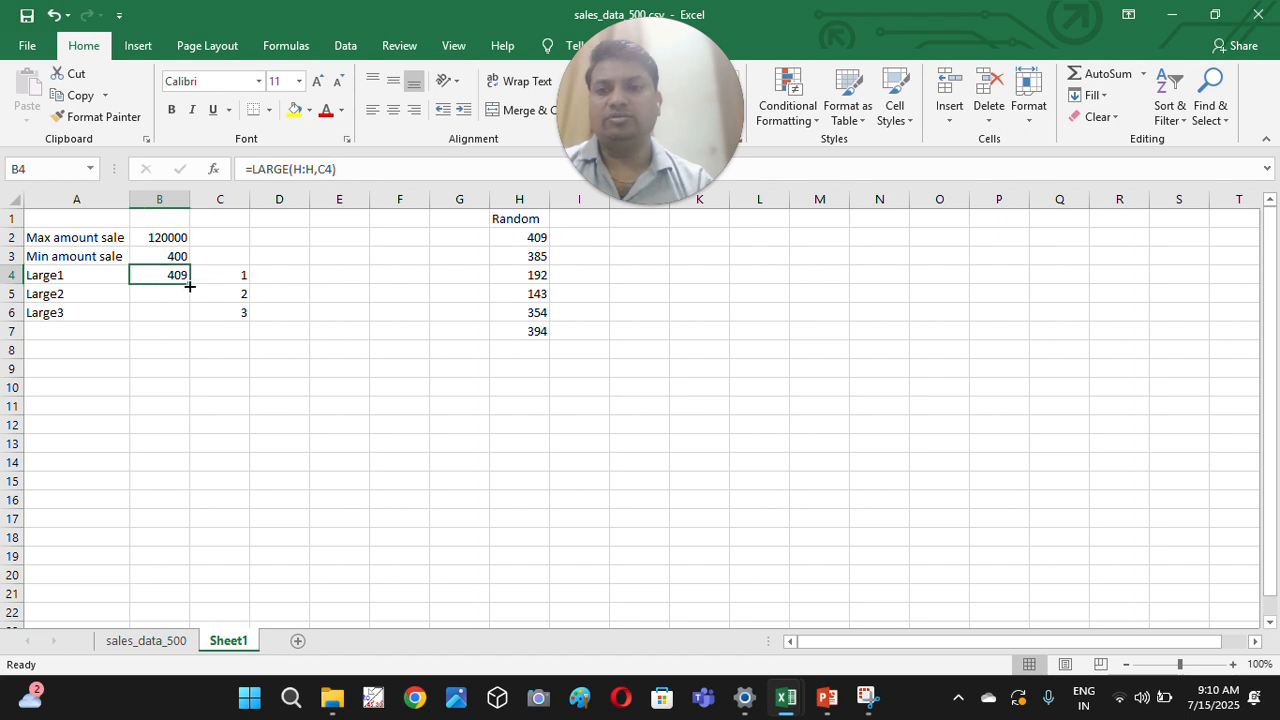
left_click_drag(188, 286, 186, 333)
left_click_drag(185, 321, 186, 322)
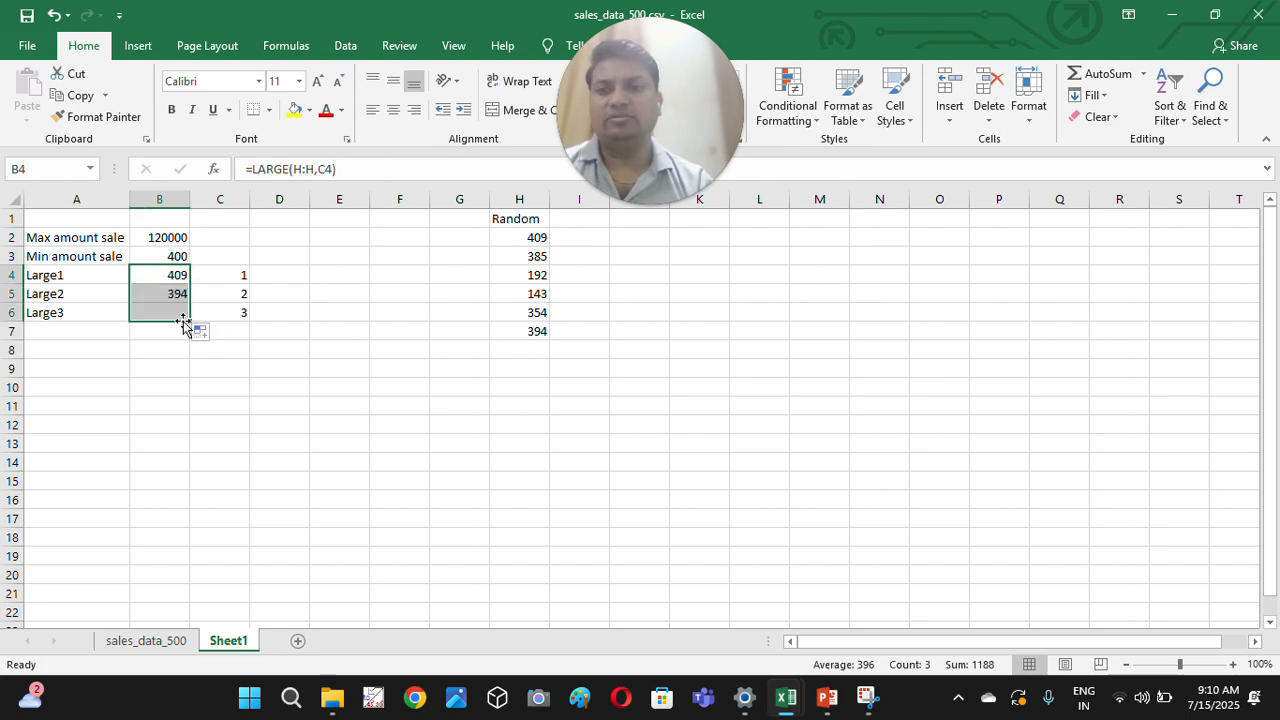
- Check the Large2 and Large3 results against their ranks in column C and the Random values in H2 to H7
left_click(177, 297)
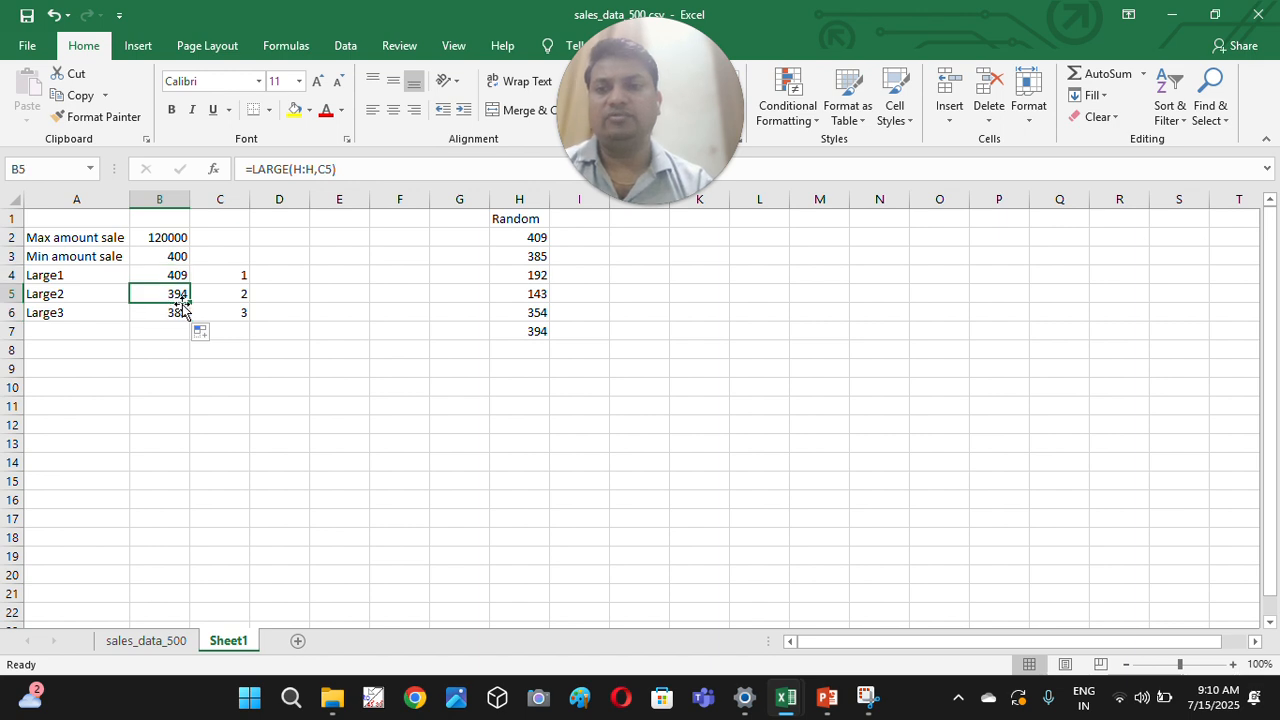
left_click(240, 297)
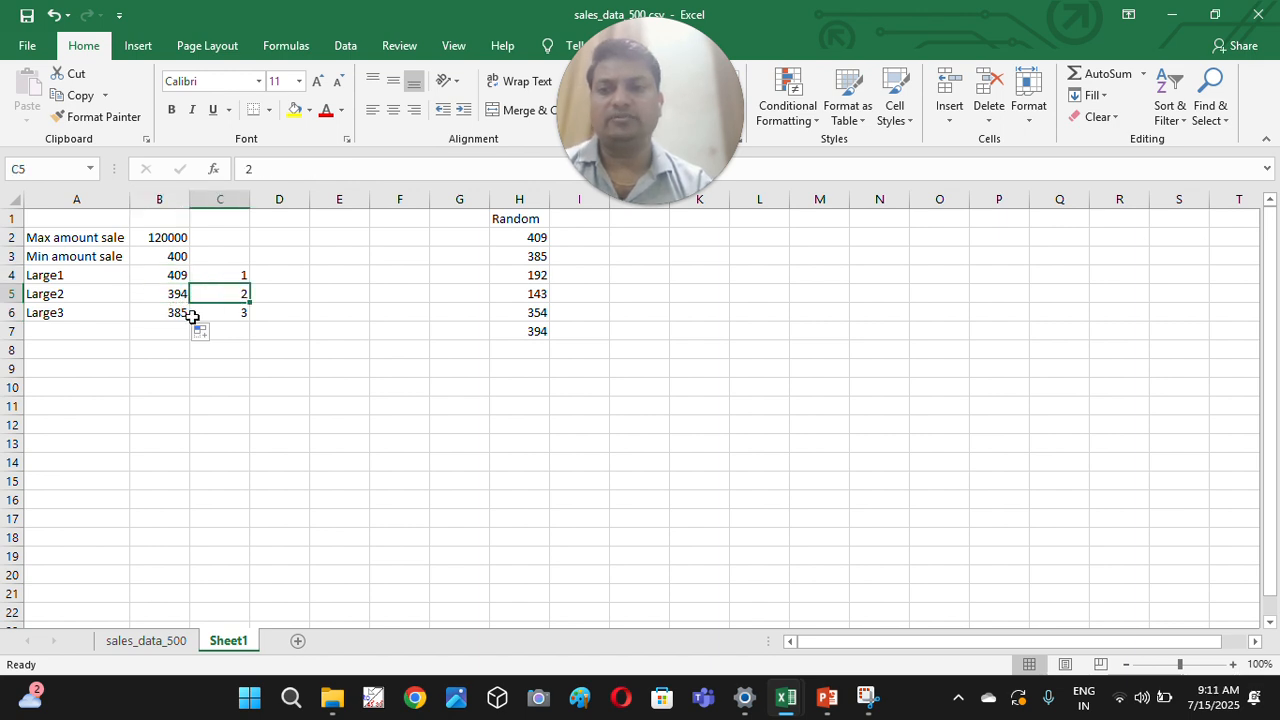
left_click(163, 314)
left_click(233, 312)
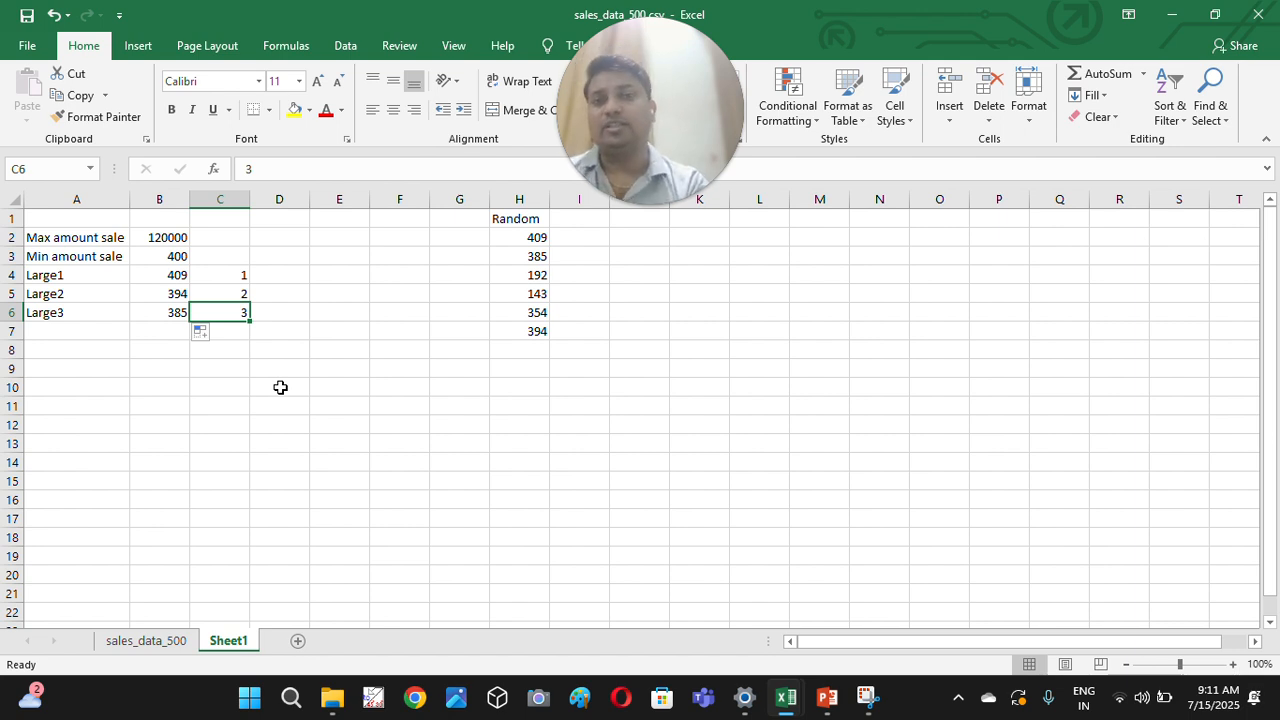
left_click(530, 237)
left_click_drag(530, 237, 526, 333)
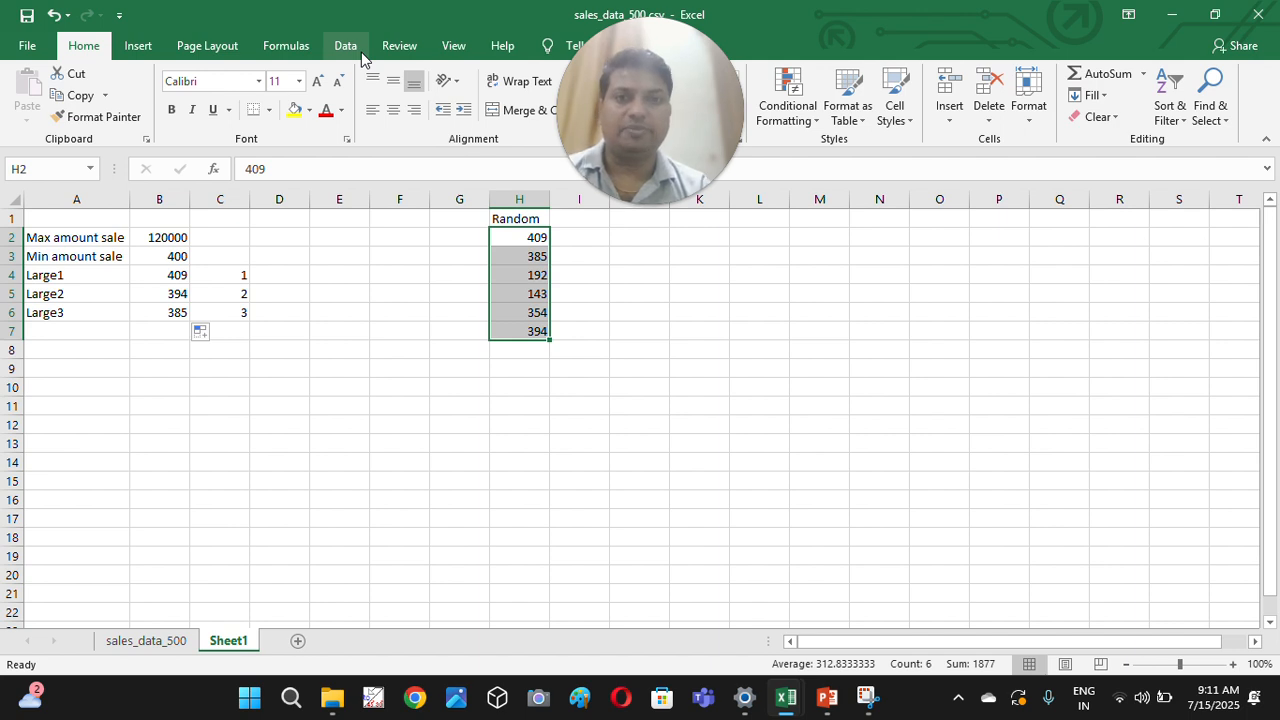
left_click(155, 48)
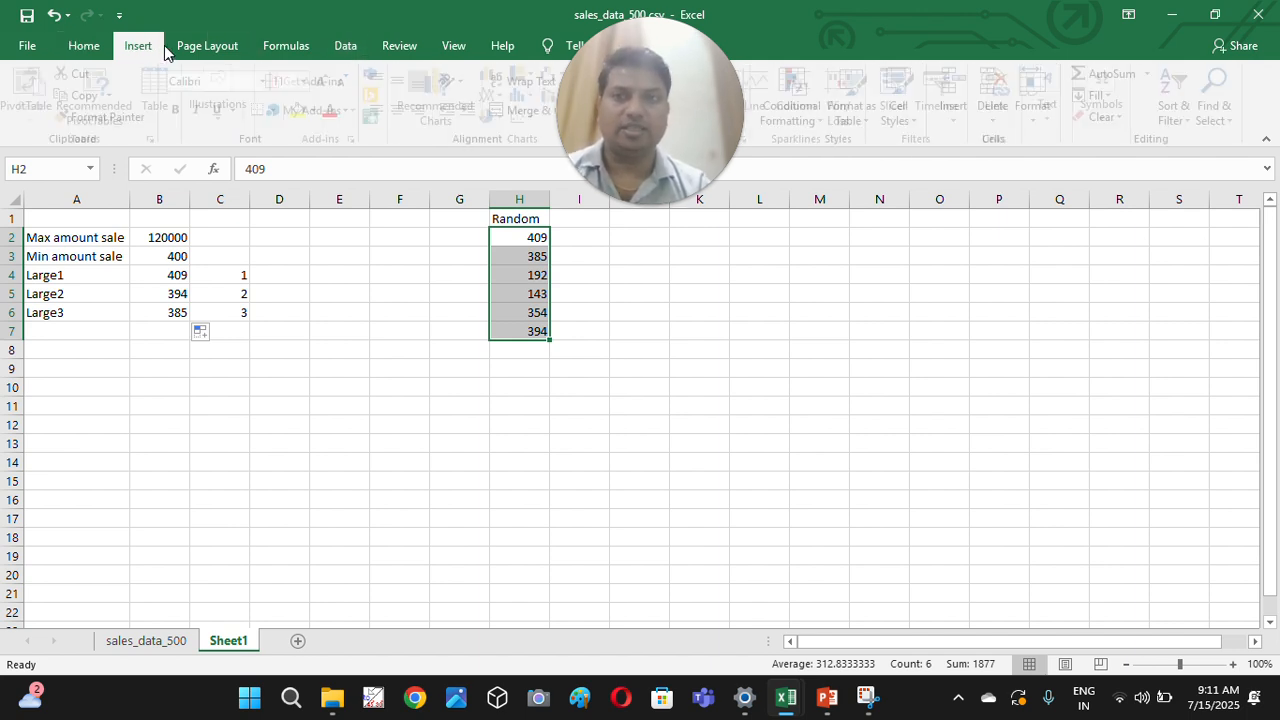
left_click(212, 48)
left_click(84, 46)
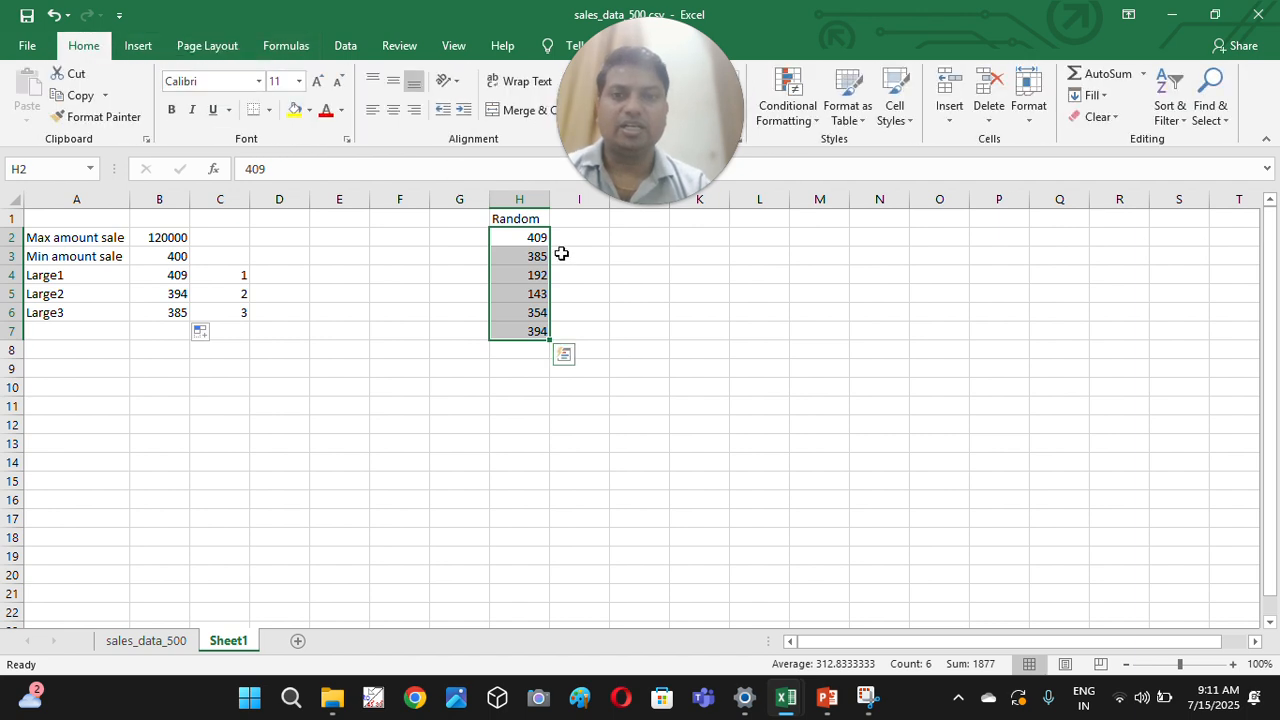
left_click(589, 239)
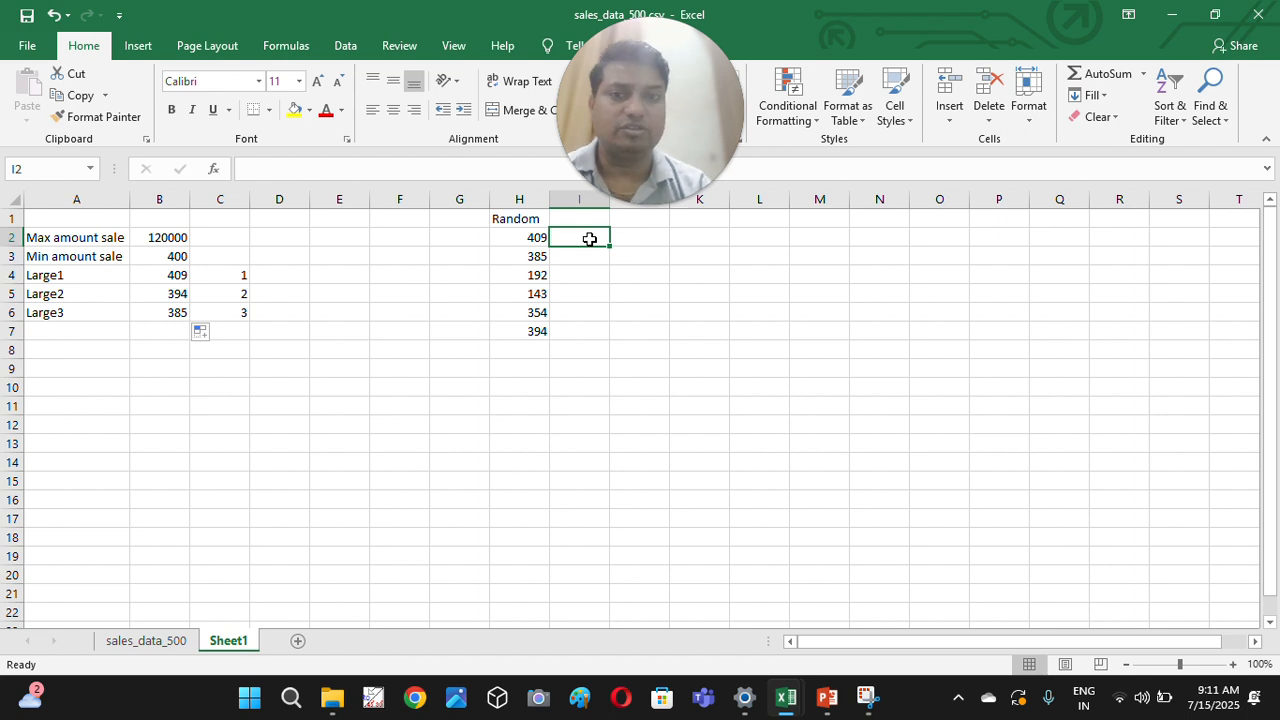
type("=")
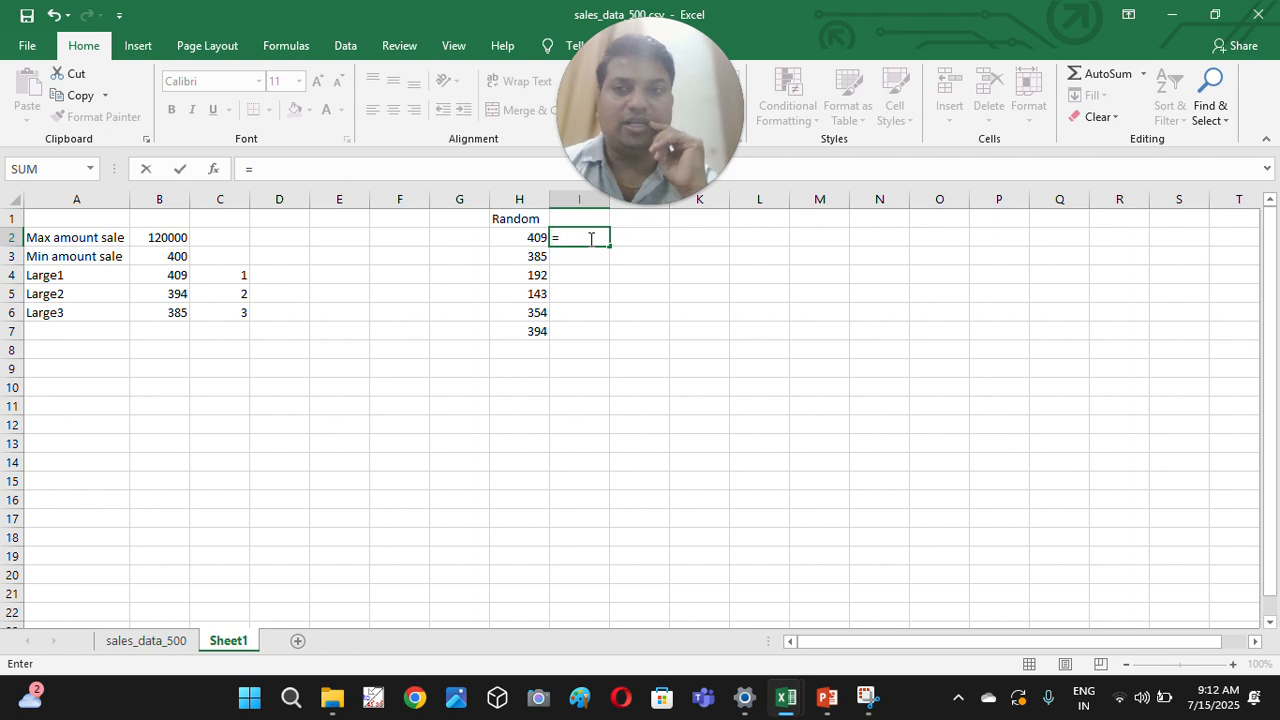
key("Escape")
key("Left")
key("Left")
key("Left")
key("Left")
key("Left")
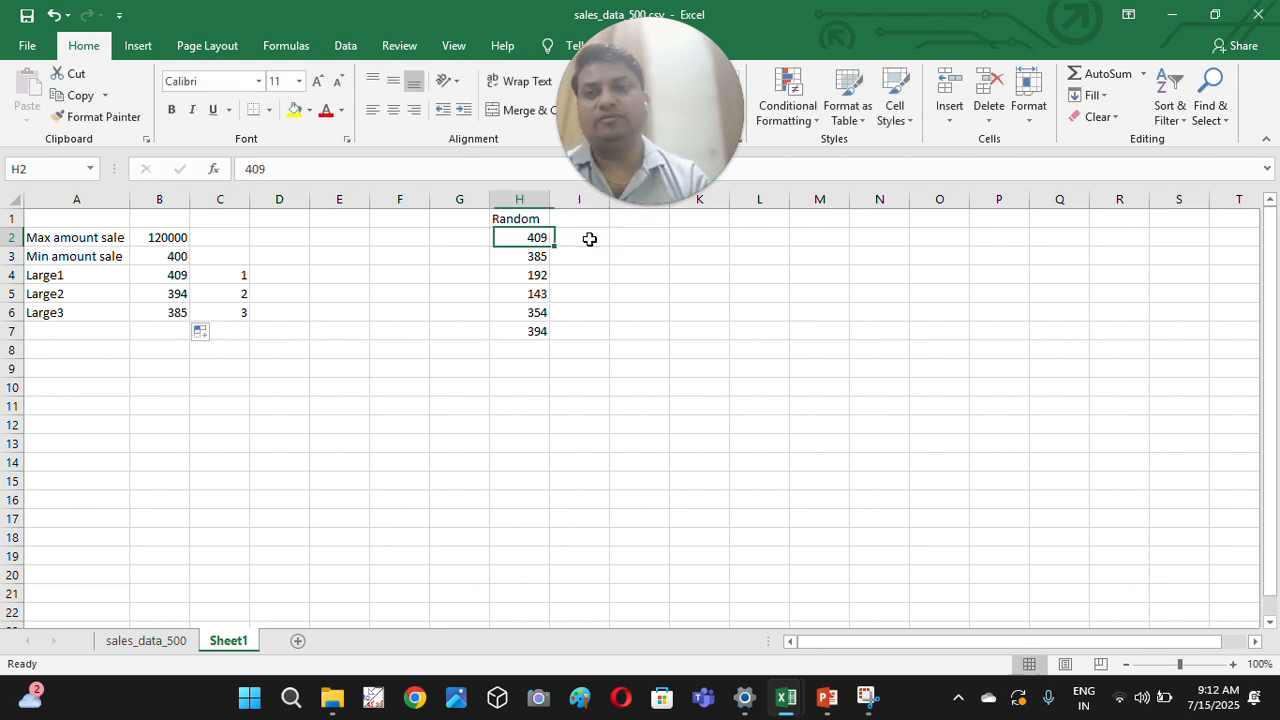
key("Down")
key("Down")
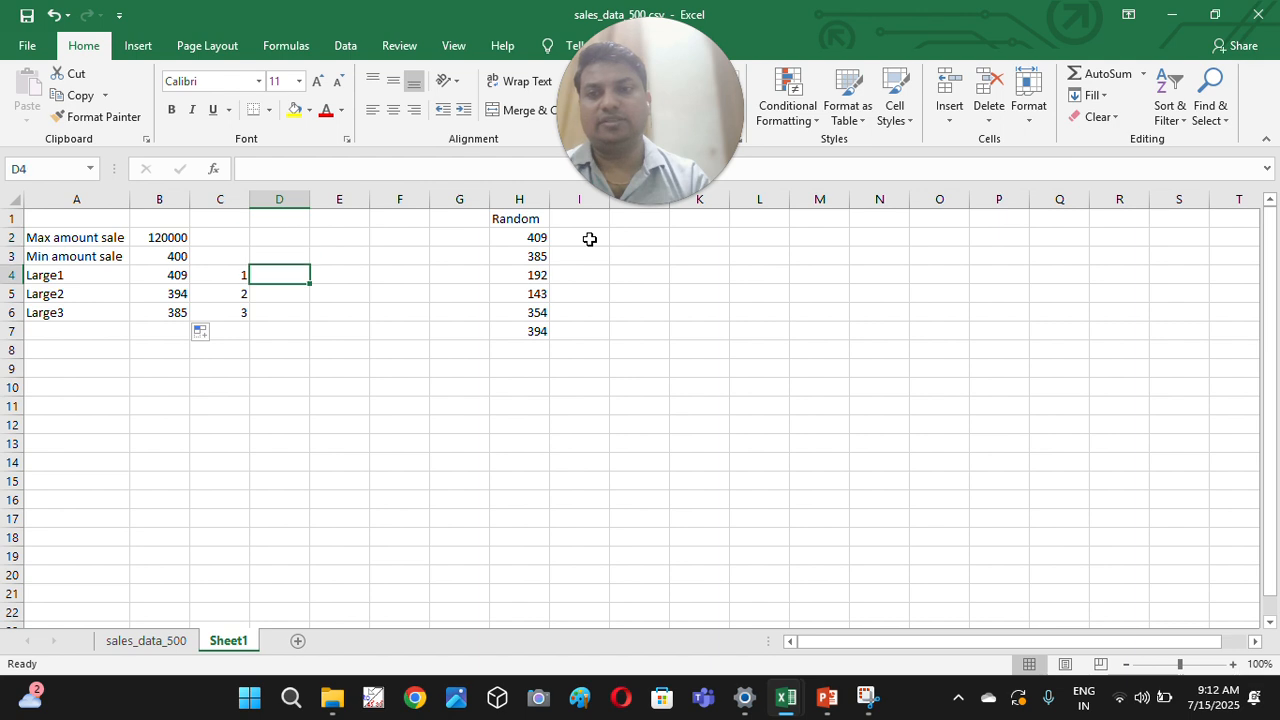
key("Left")
key("Right")
key("Right")
key("Right")
key("Right")
key("Right")
key("Up")
key("Up")
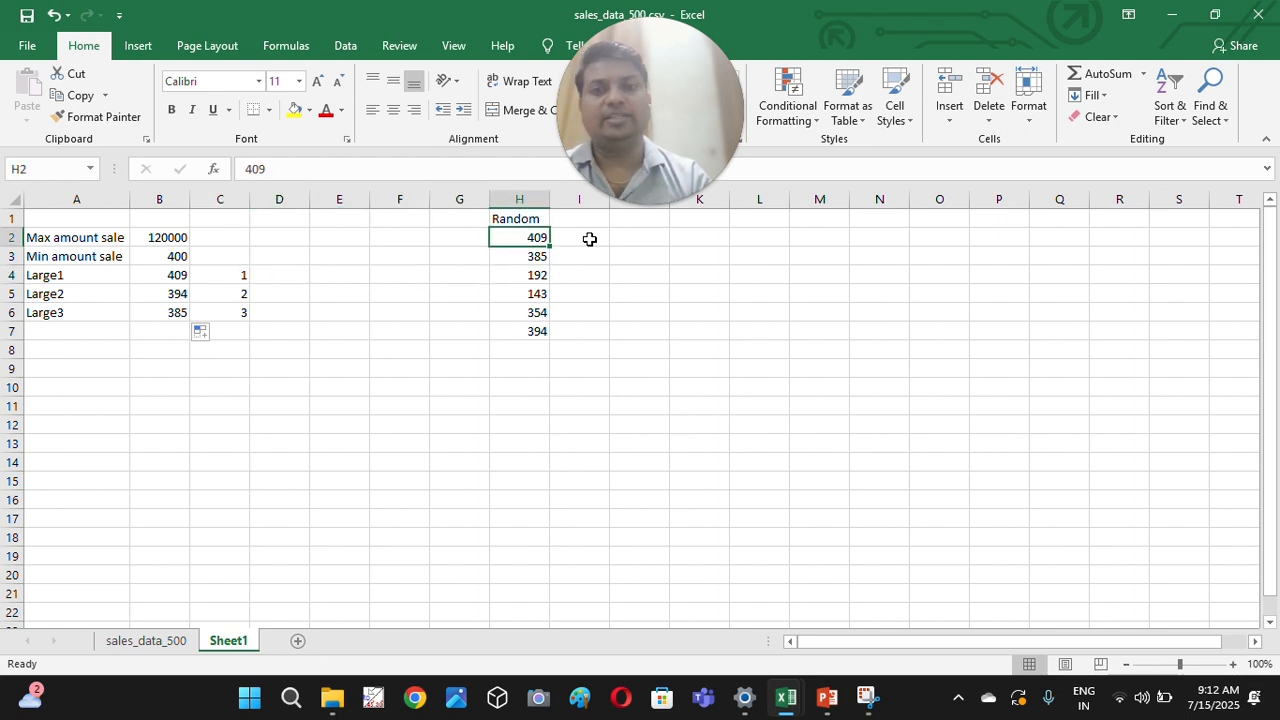
- Enter 1 and 2 in cells I2 and I3 beside the Random list, and clear both cells again
key("Right")
type("1")
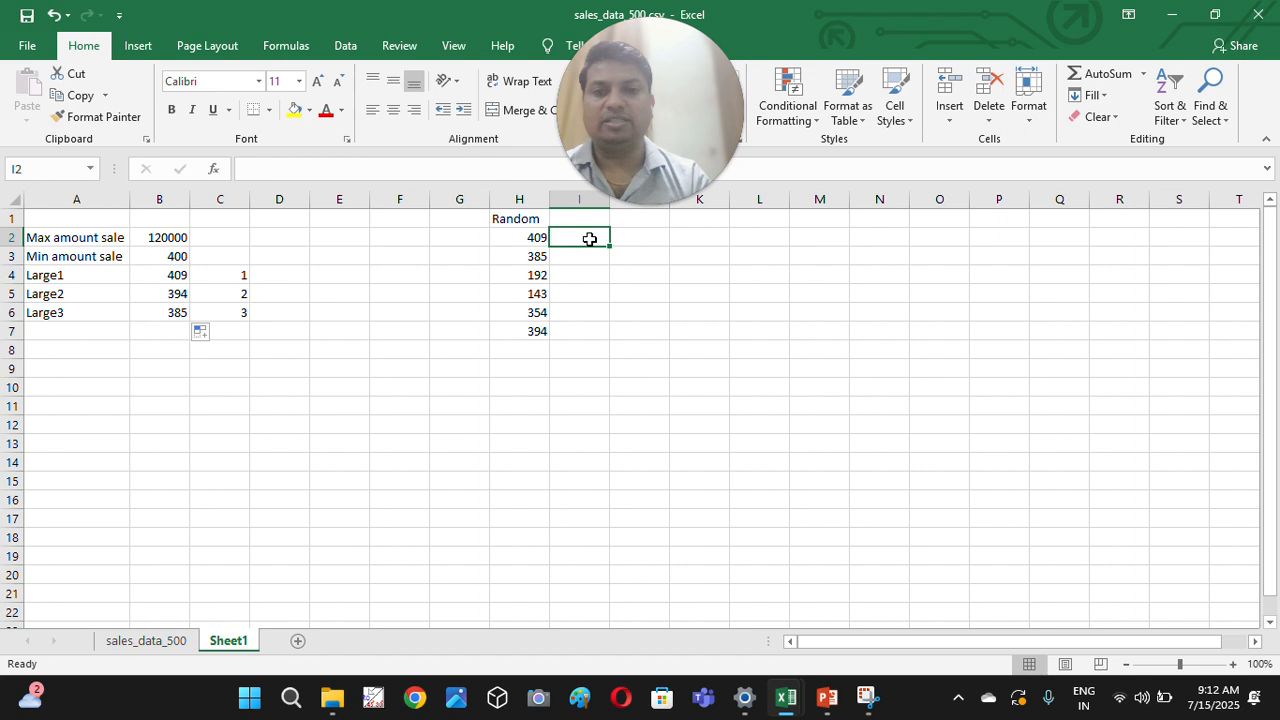
key("Return")
type("1")
key("Return")
key("Up")
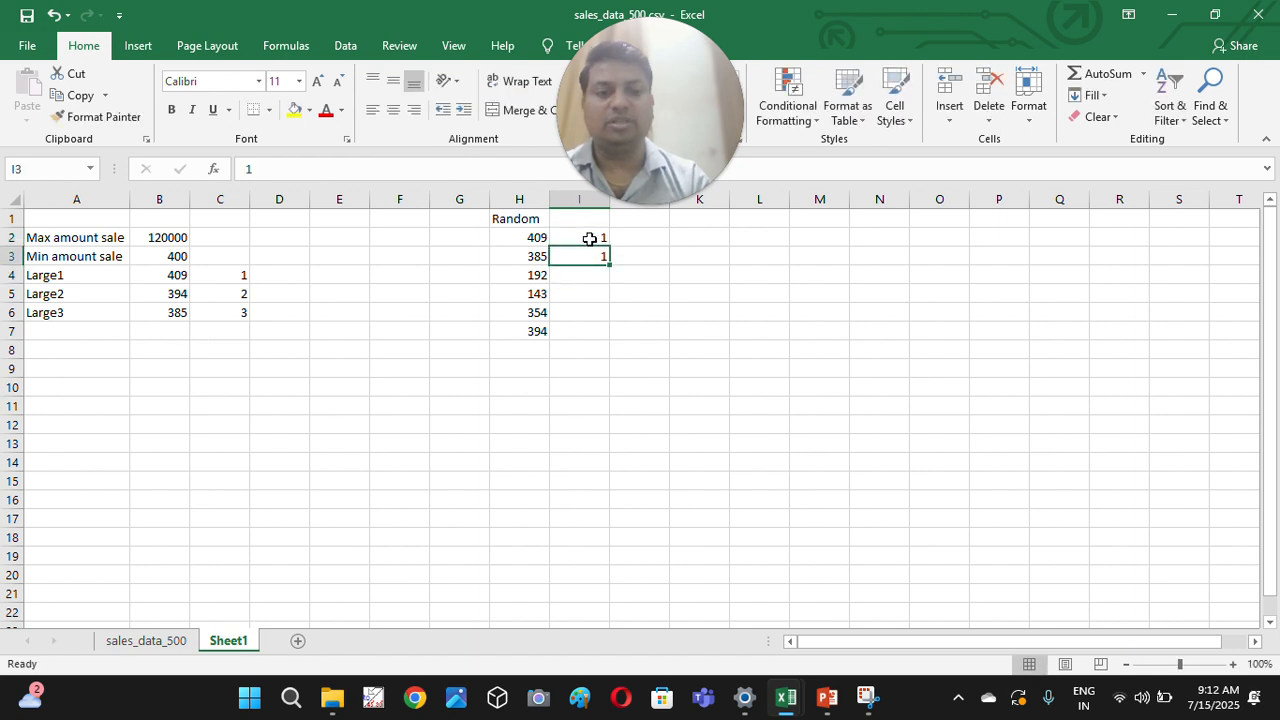
type("2")
key("Return")
key("Up")
left_click(590, 238)
key("shift+Down")
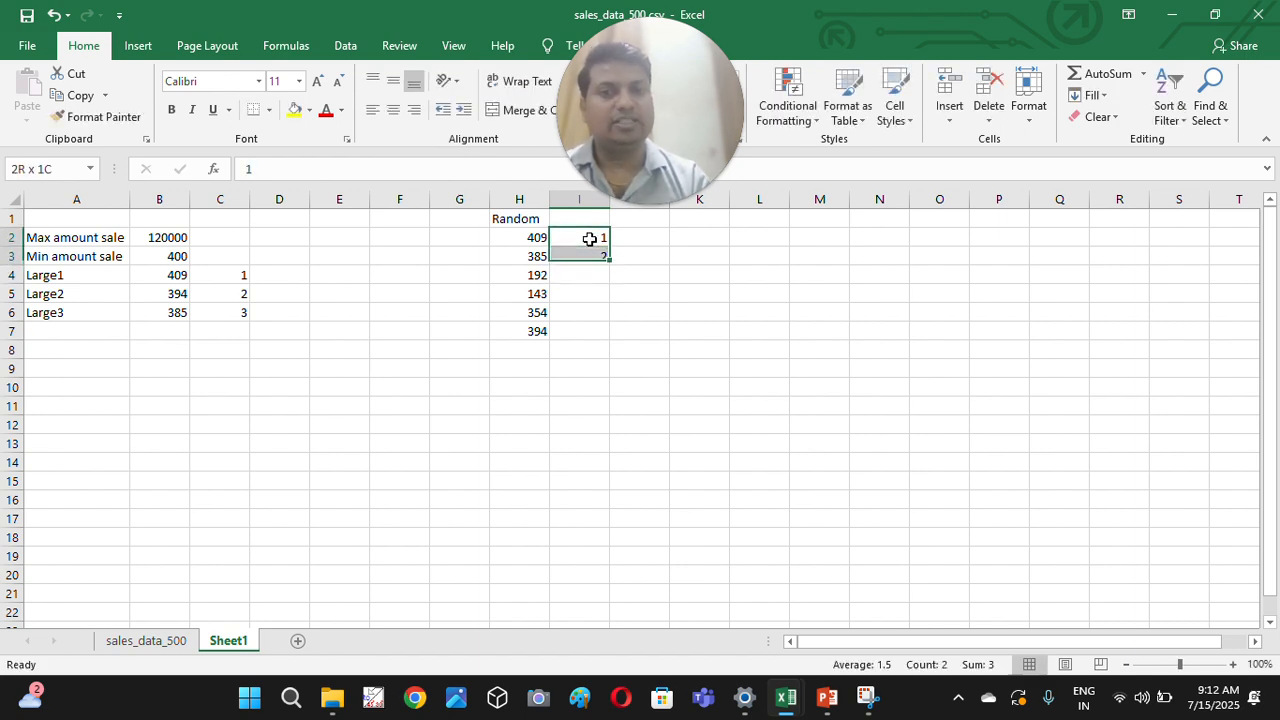
key("Delete")
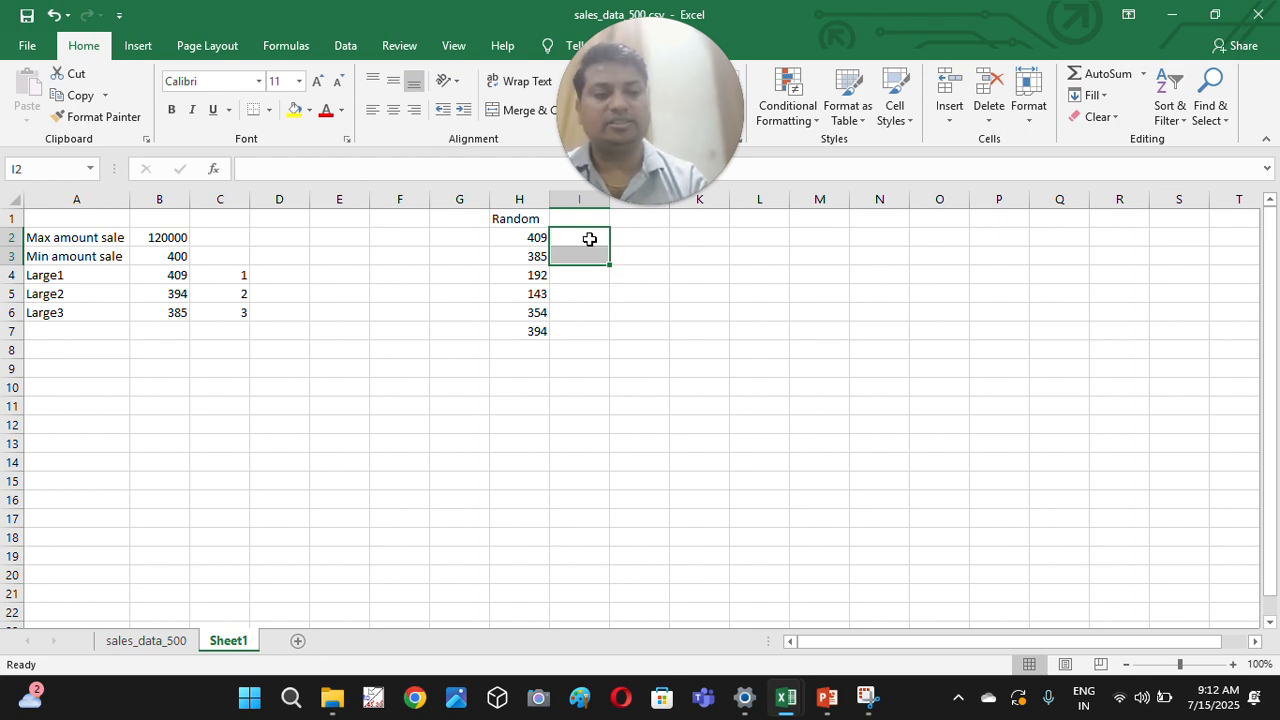
- Enter a COUNT formula over the range H2:H2 in cell I2 beside the first Random value
left_click(590, 238)
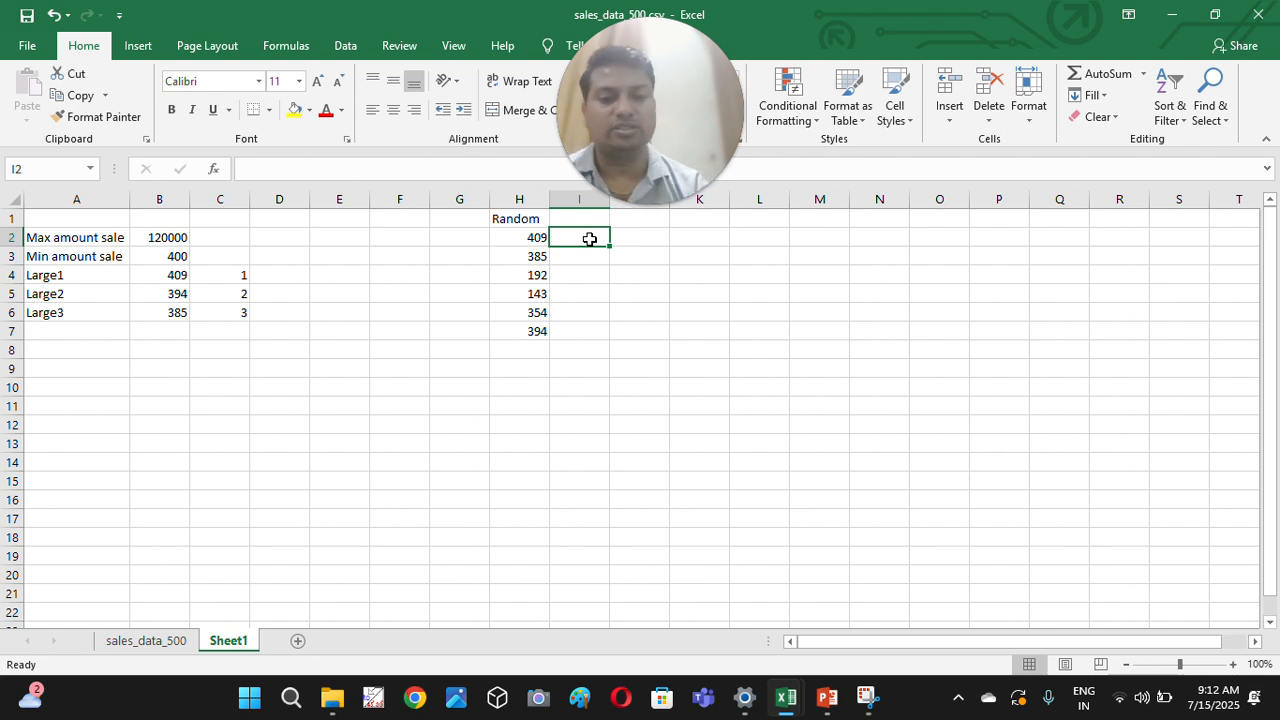
type("=count")
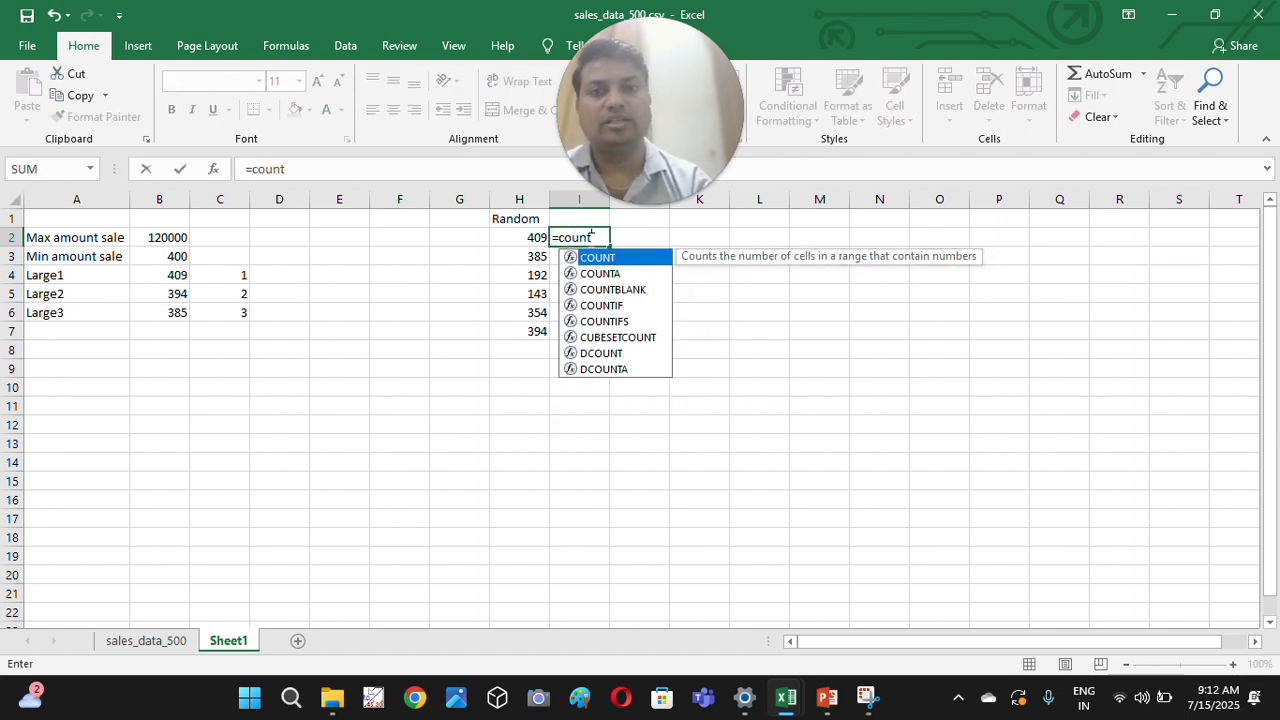
key("Tab")
key("Left")
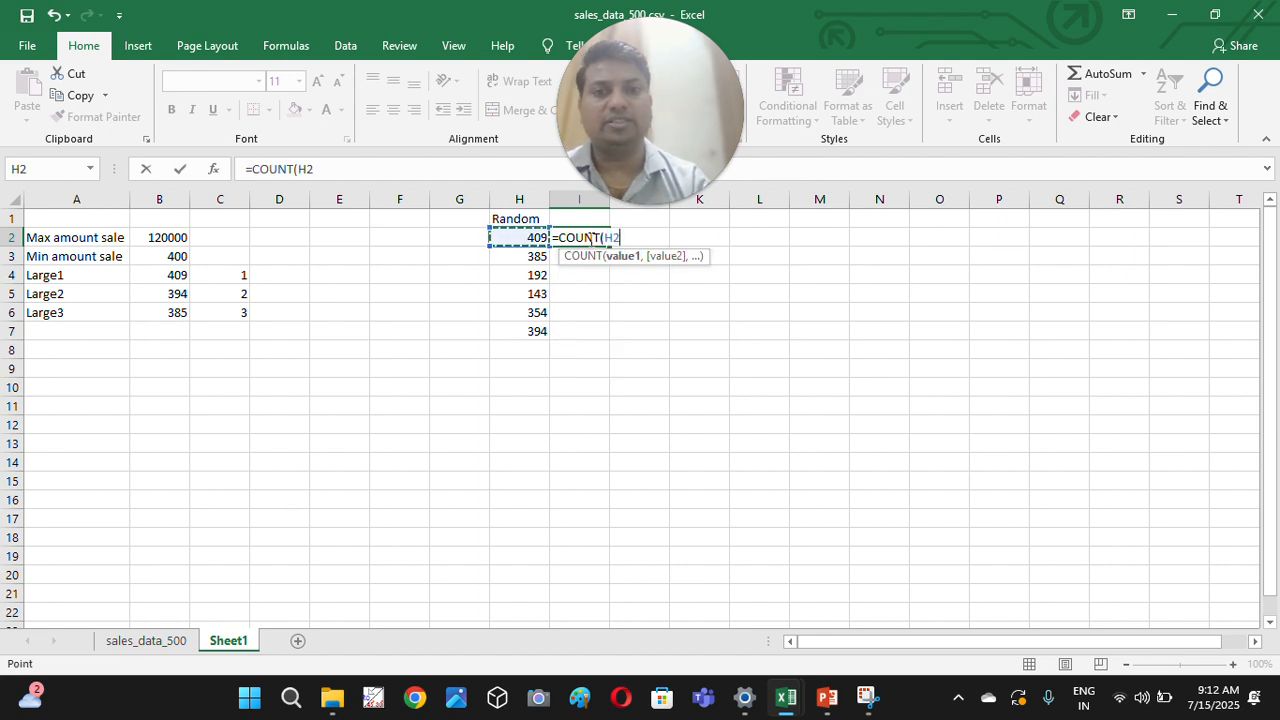
key("F8")
type("H2H")
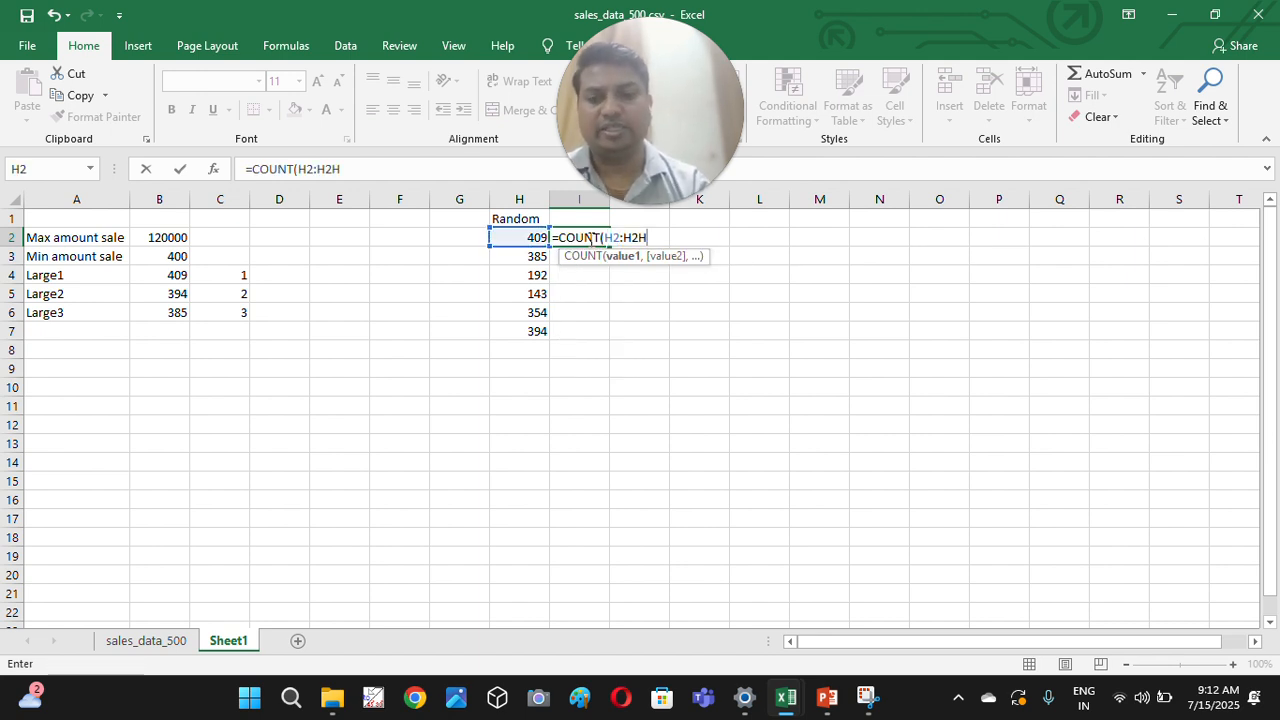
key("BackSpace")
key("BackSpace")
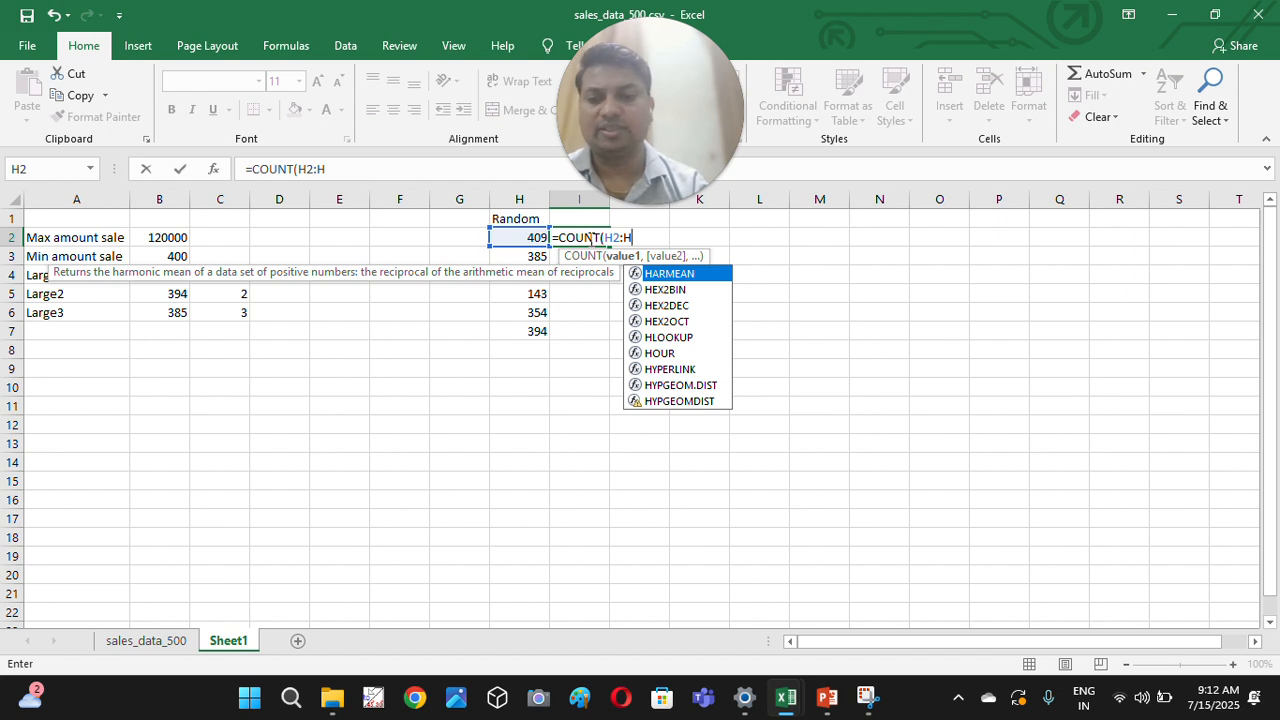
type("2")
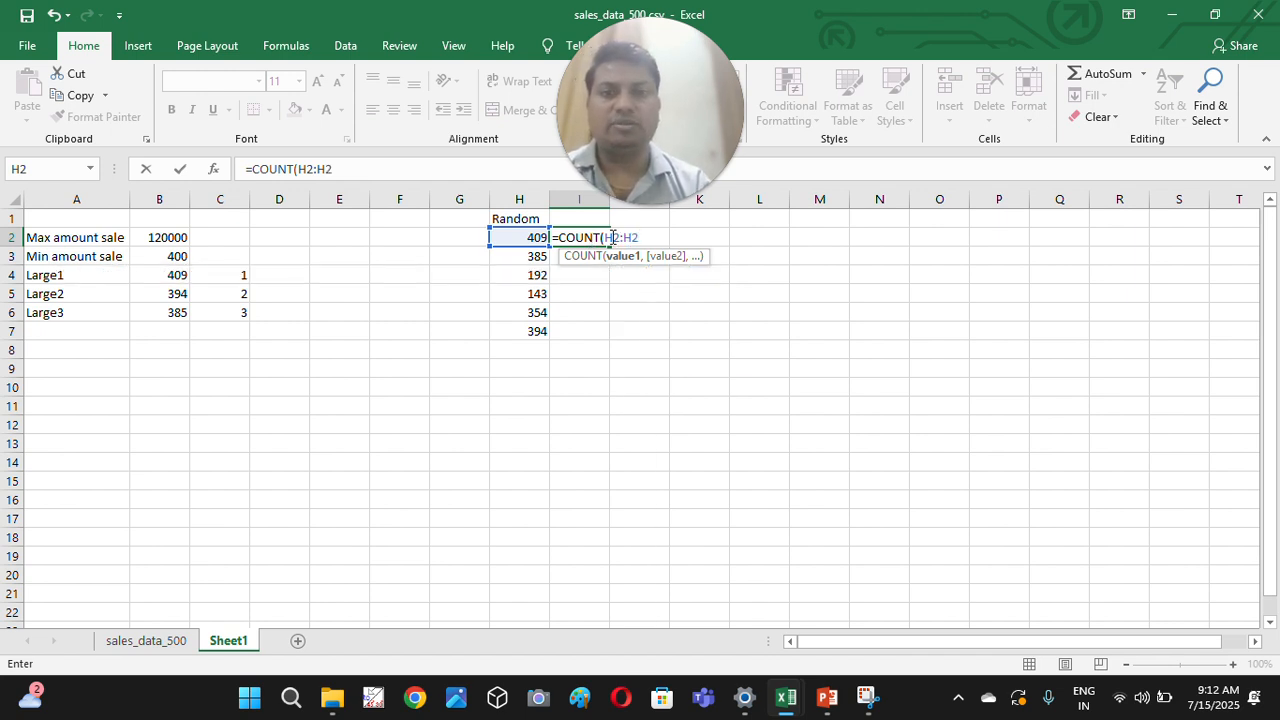
left_click(613, 237)
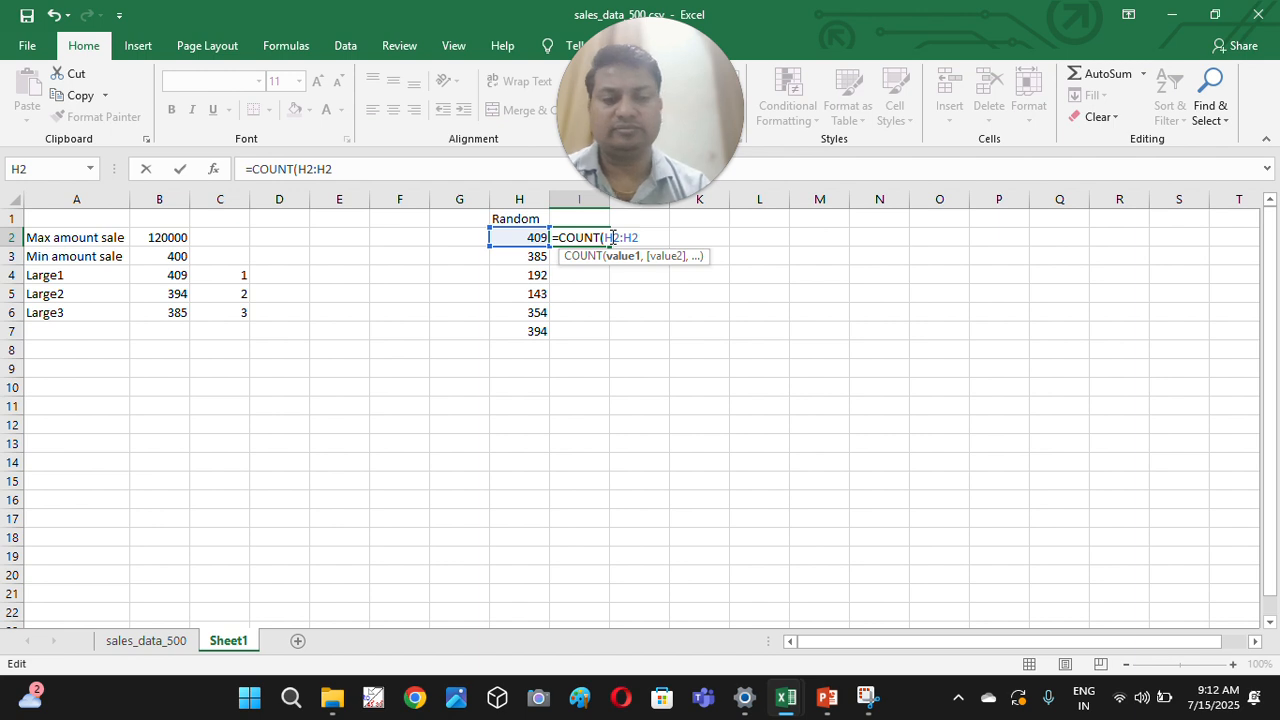
key("Return")
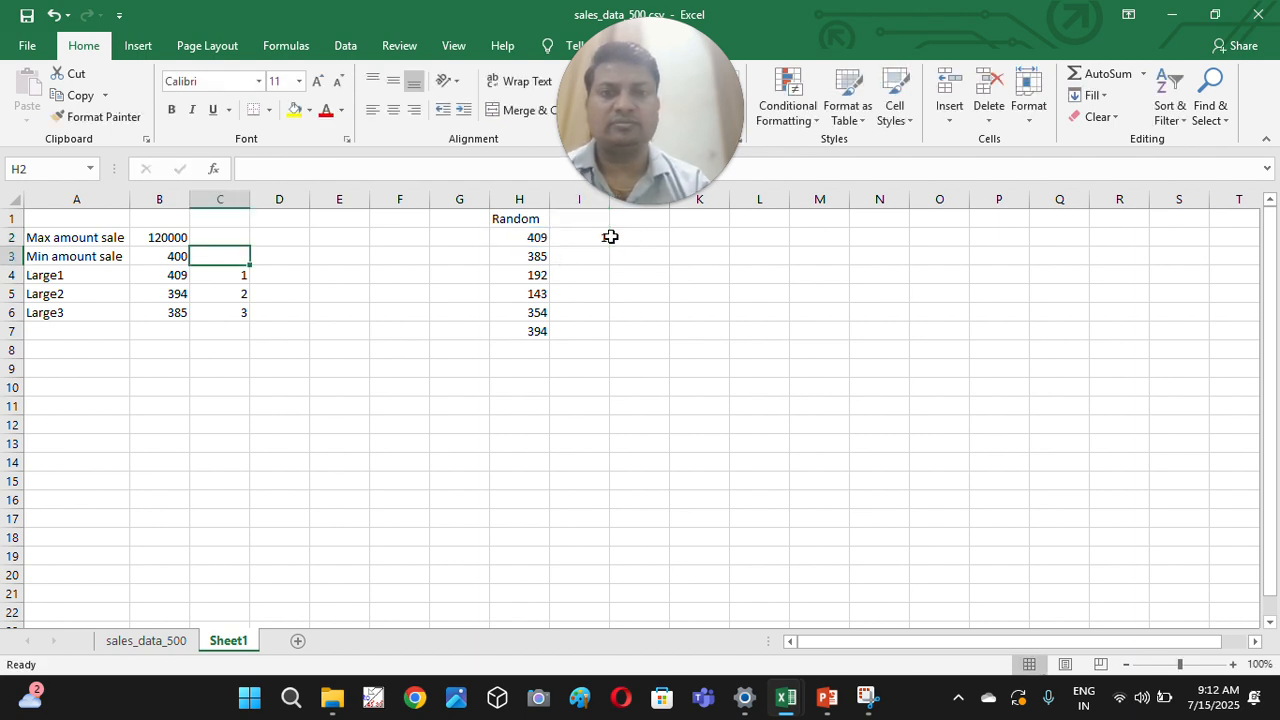
- Make the first reference in I2's COUNT formula absolute as $H$2 and fill the formula down to I7
left_click(592, 237)
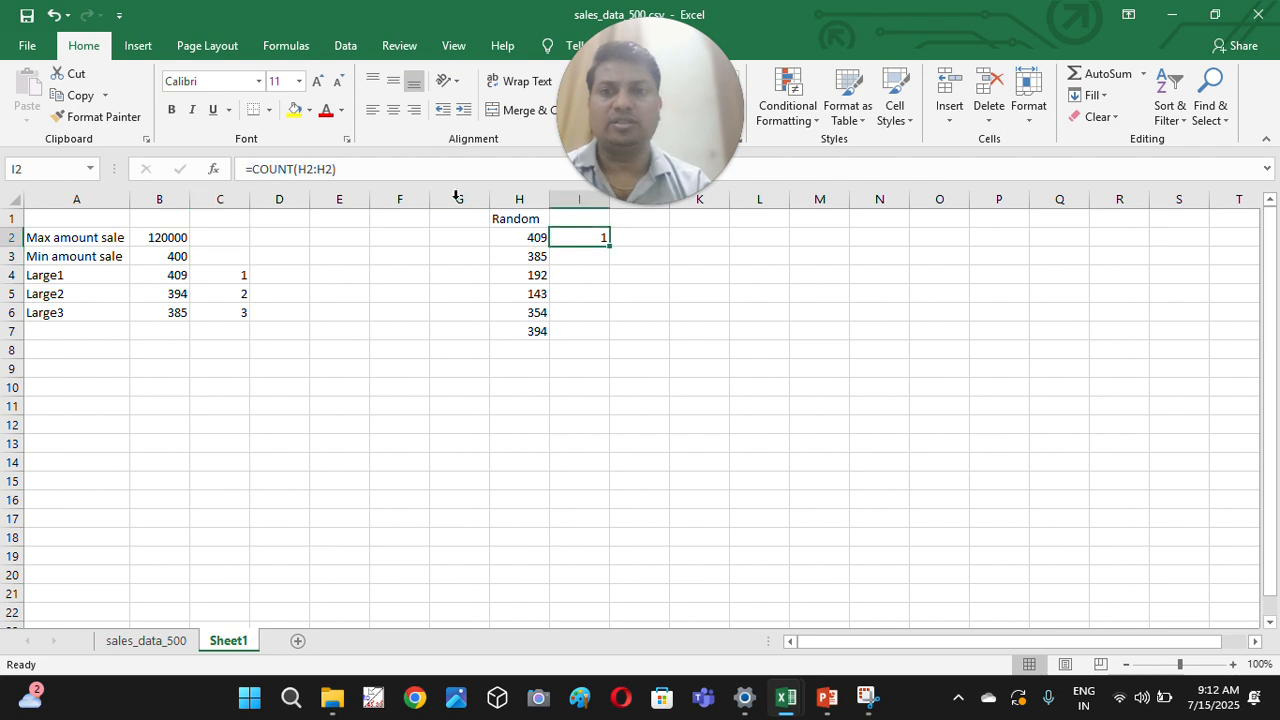
left_click(308, 169)
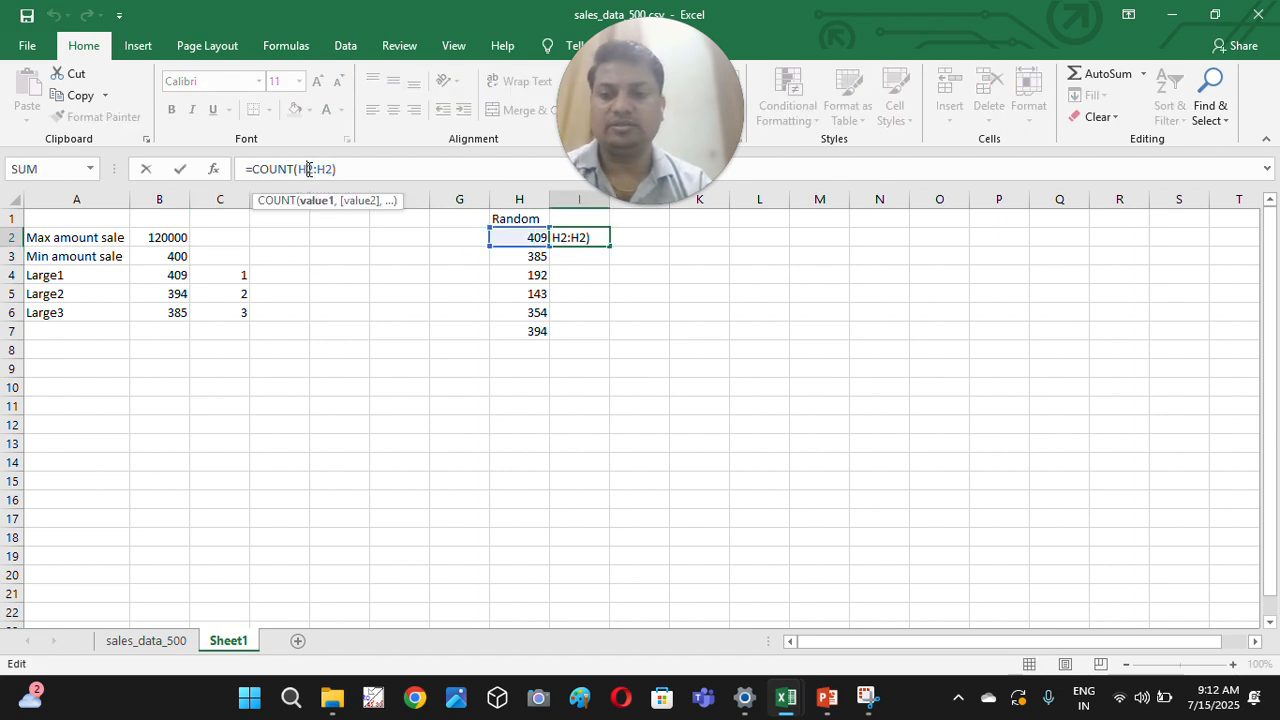
key("F4")
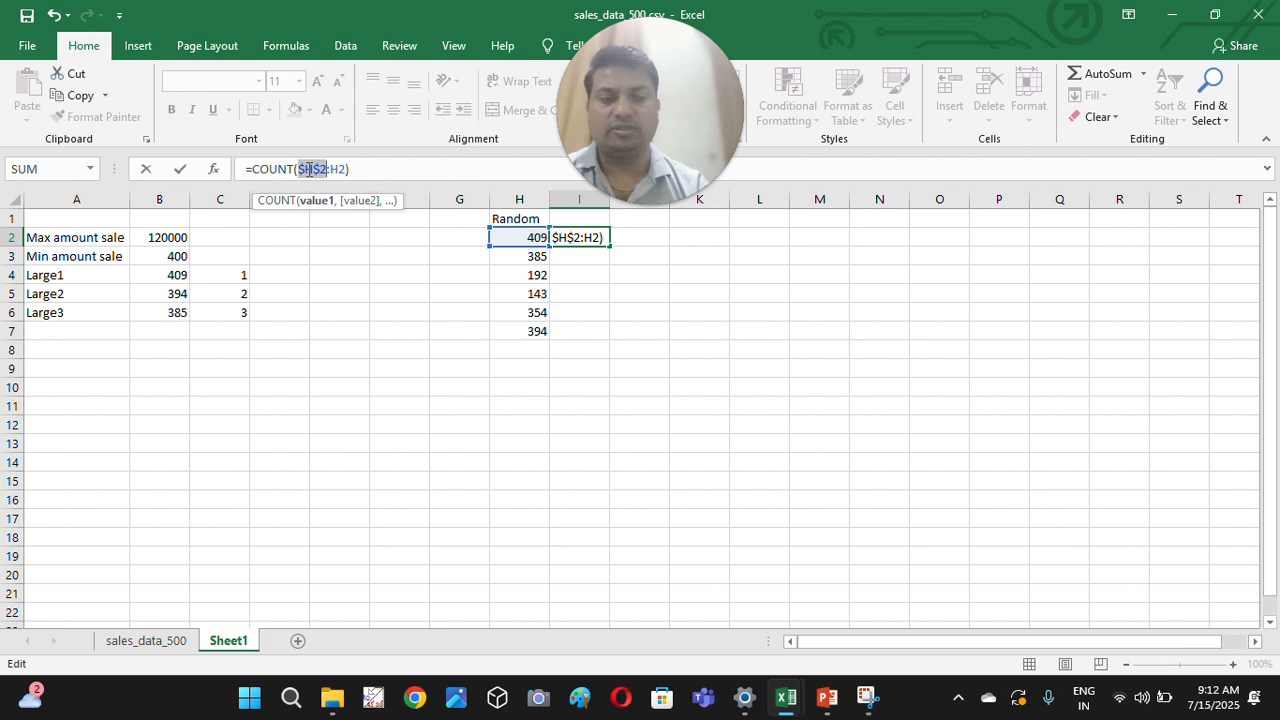
key("Return")
left_click(592, 237)
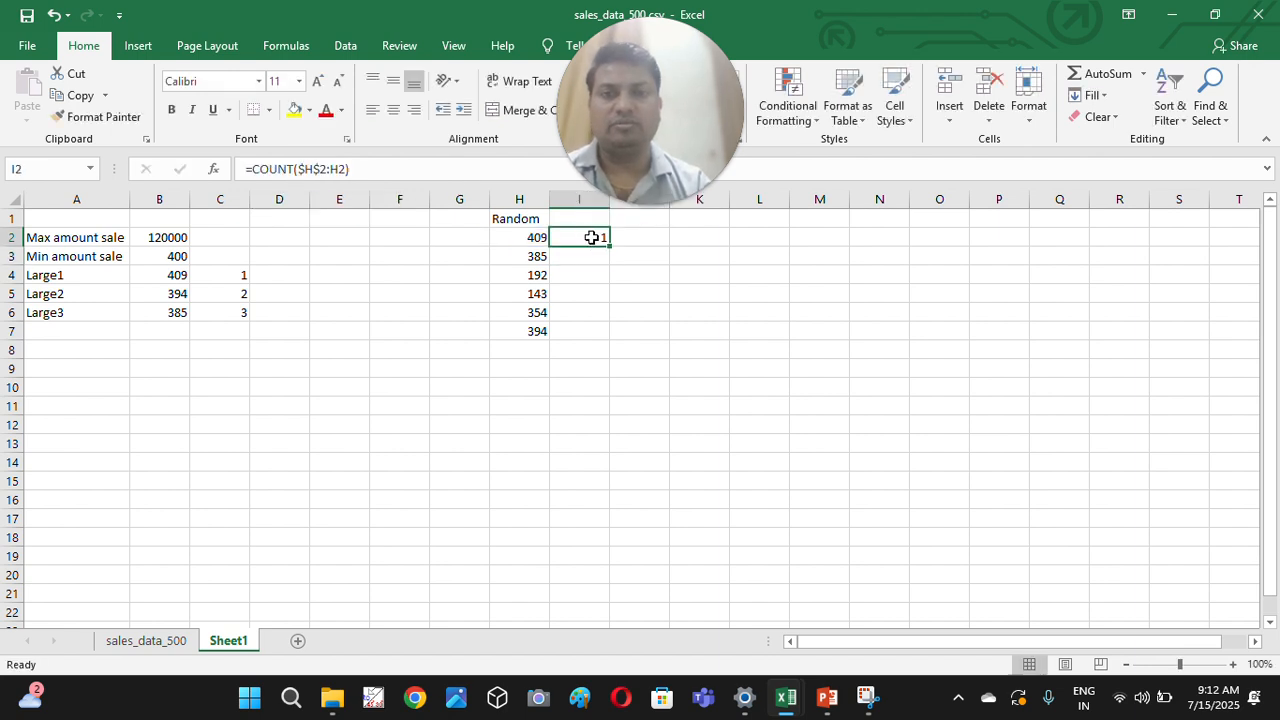
left_click_drag(611, 246, 600, 336)
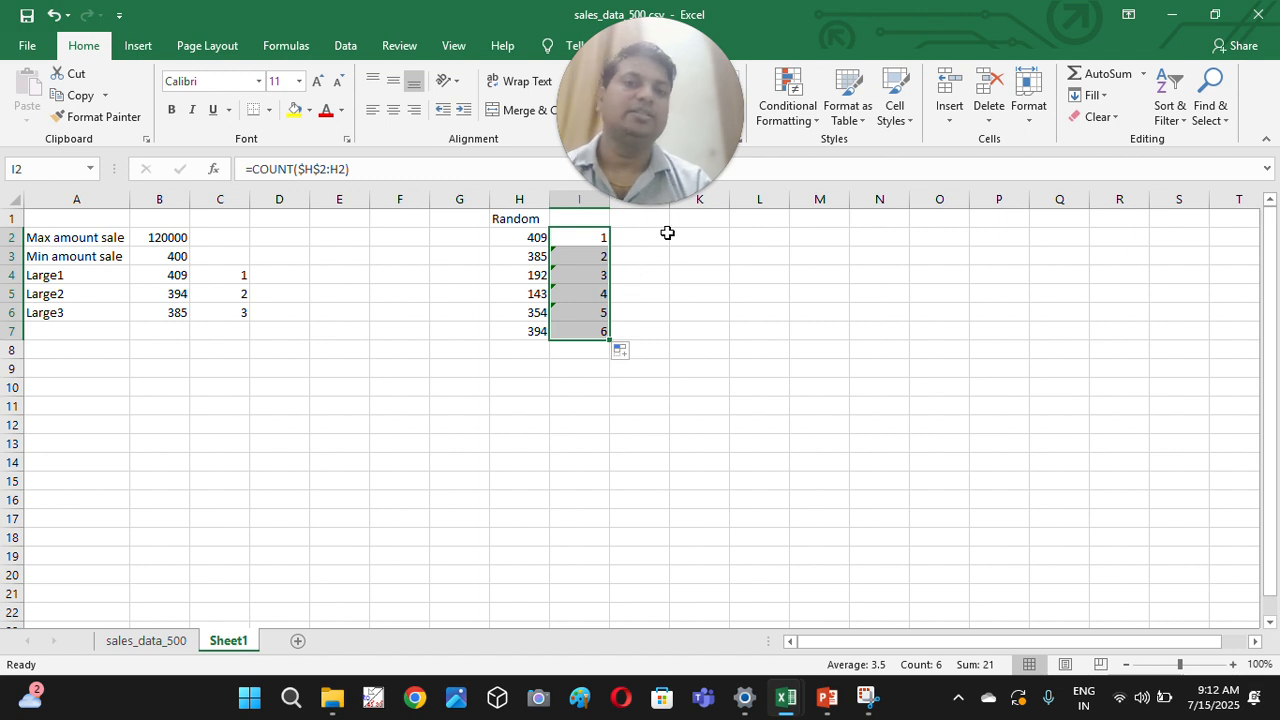
- Nest I2's COUNT formula as the rank inside LARGE over column H, giving =LARGE(H:H,COUNT($H$2:H2))
left_click(588, 235)
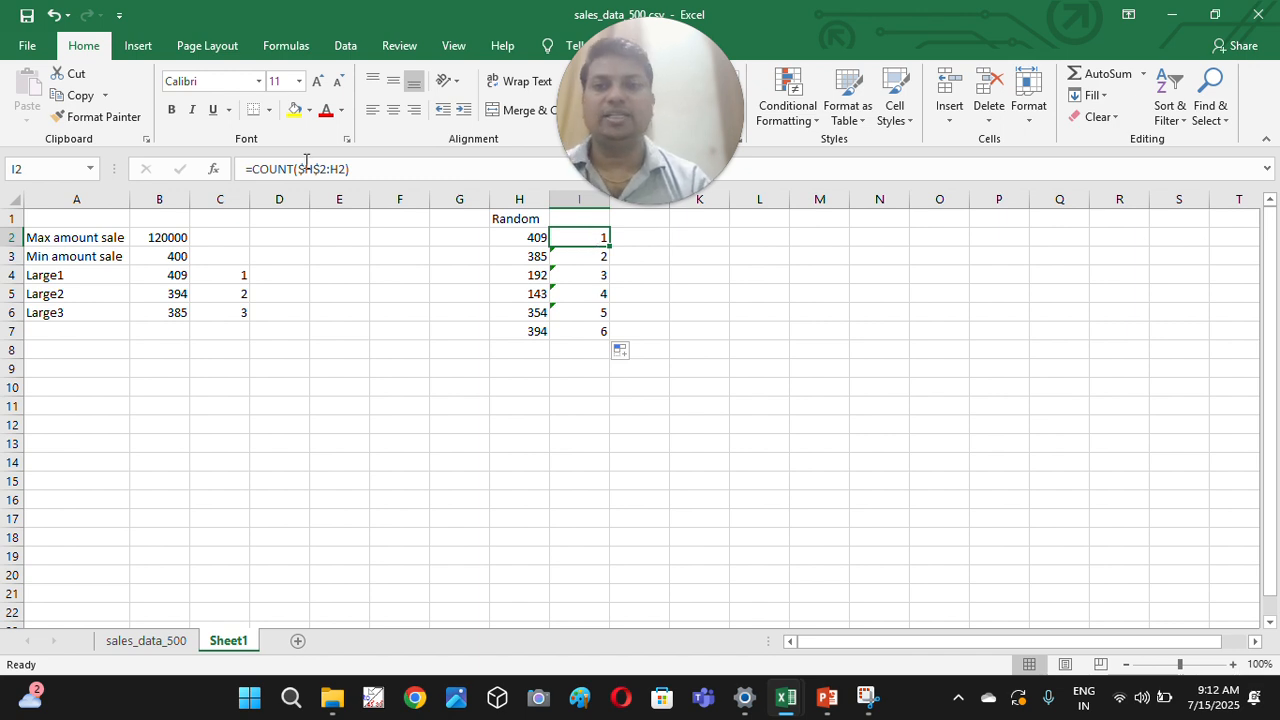
left_click(255, 170)
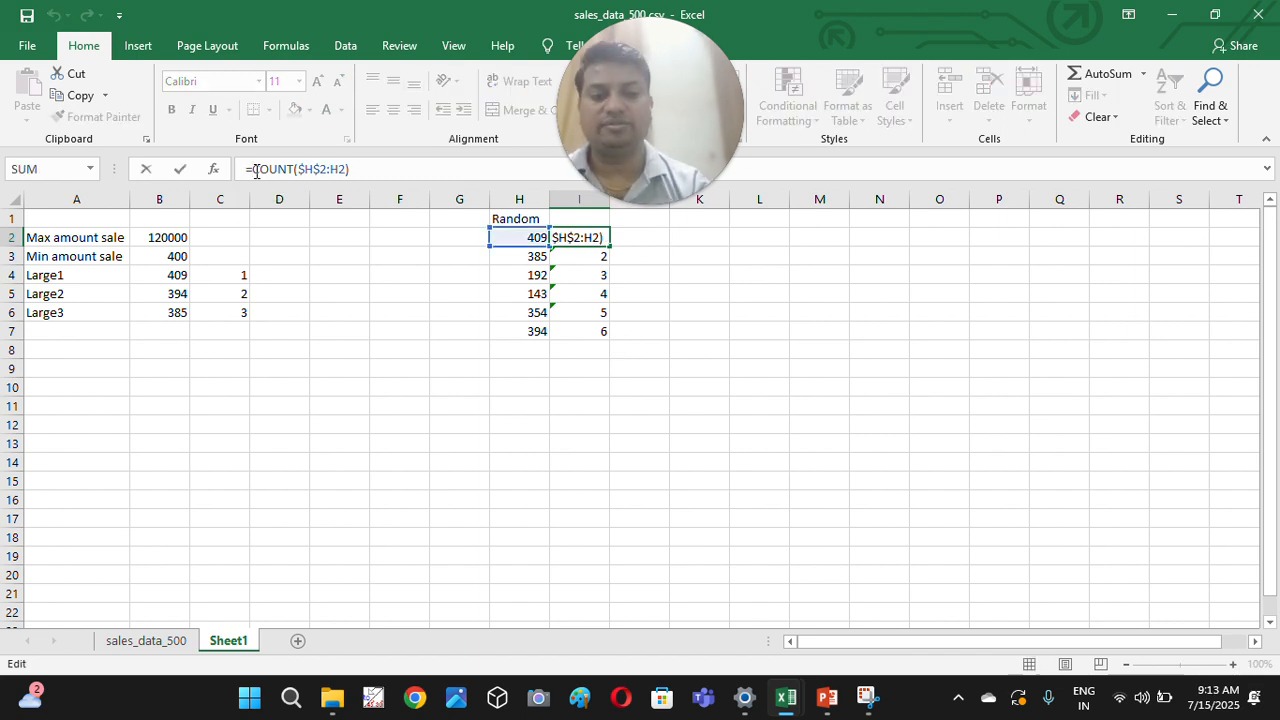
type("large")
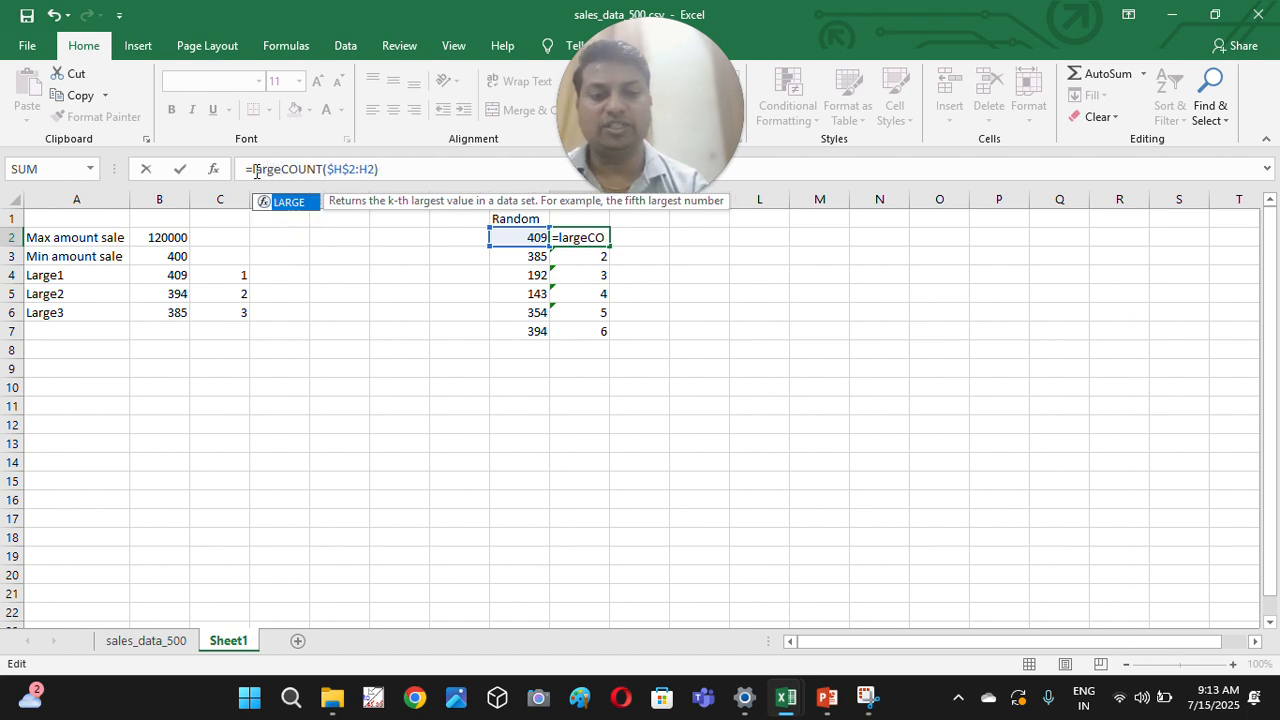
type("(")
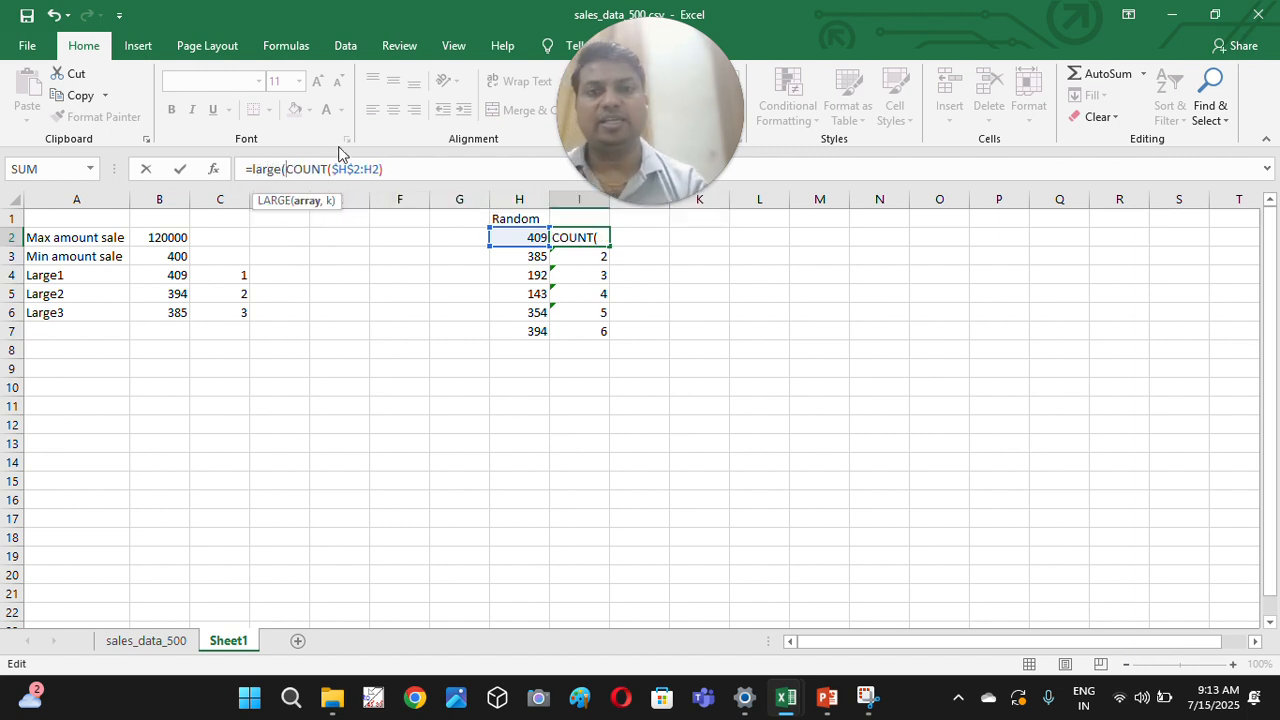
left_click(518, 190)
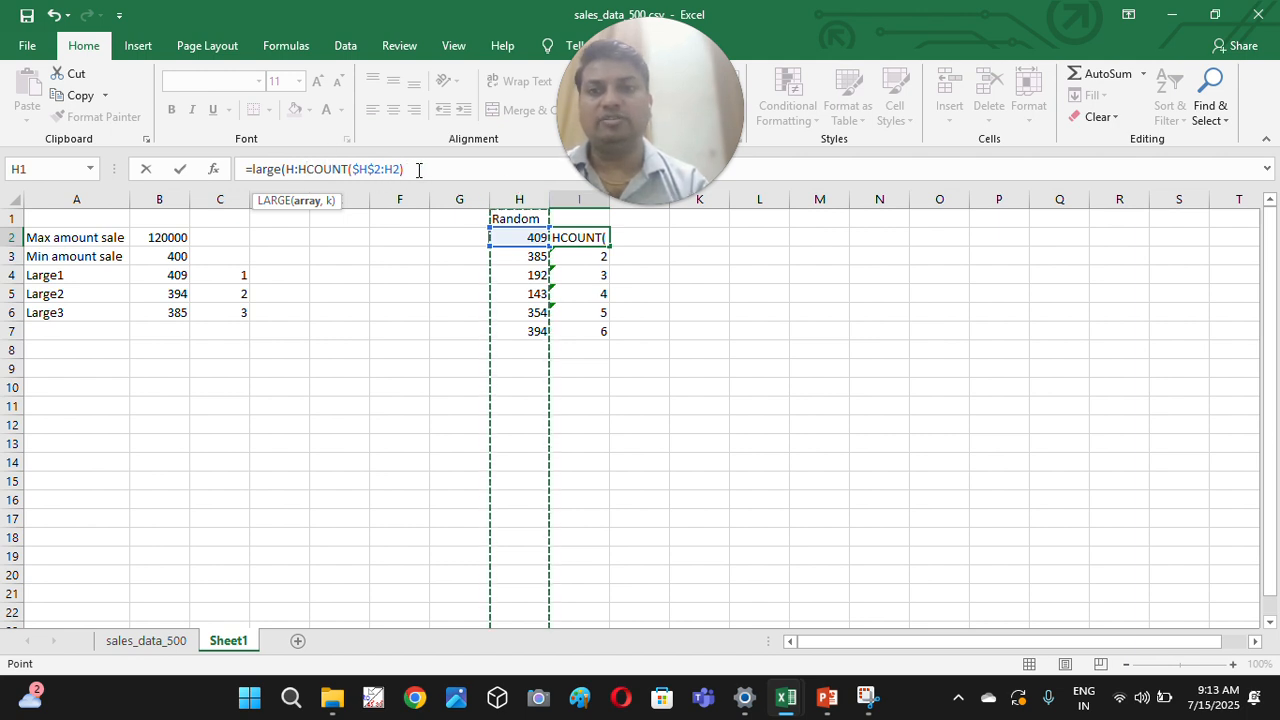
type(",")
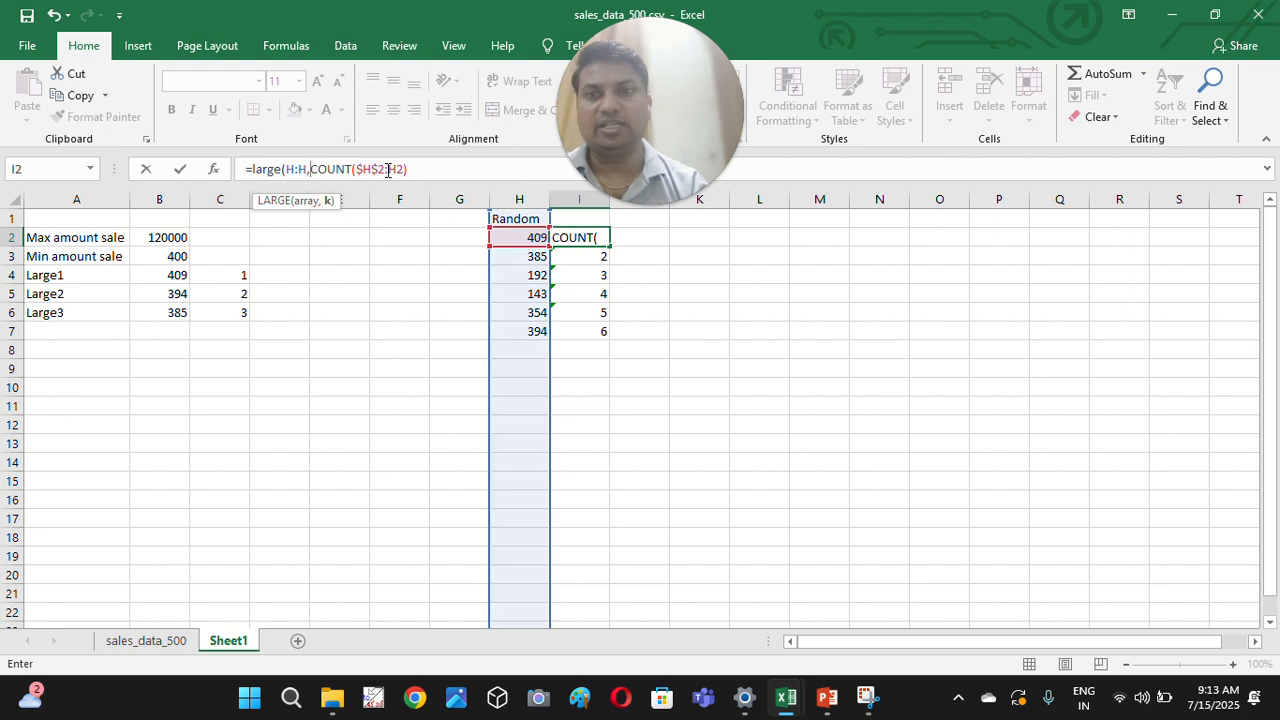
left_click(431, 169)
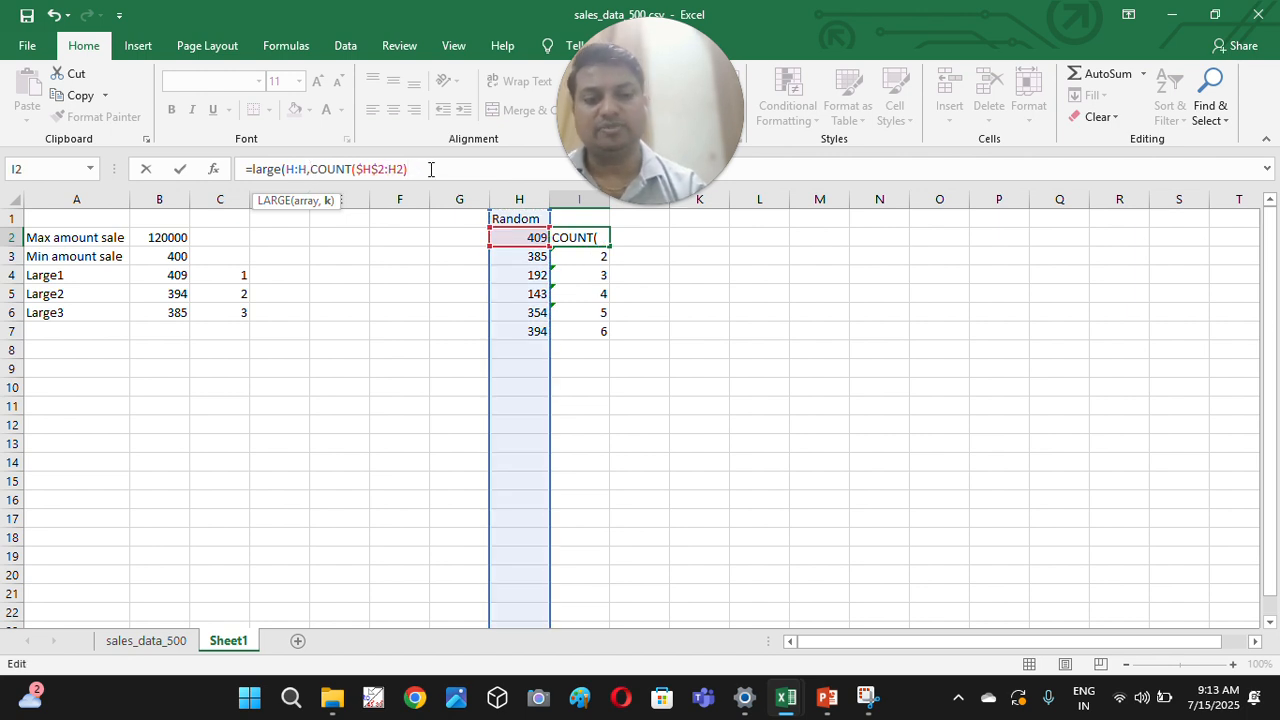
type("))")
key("Return")
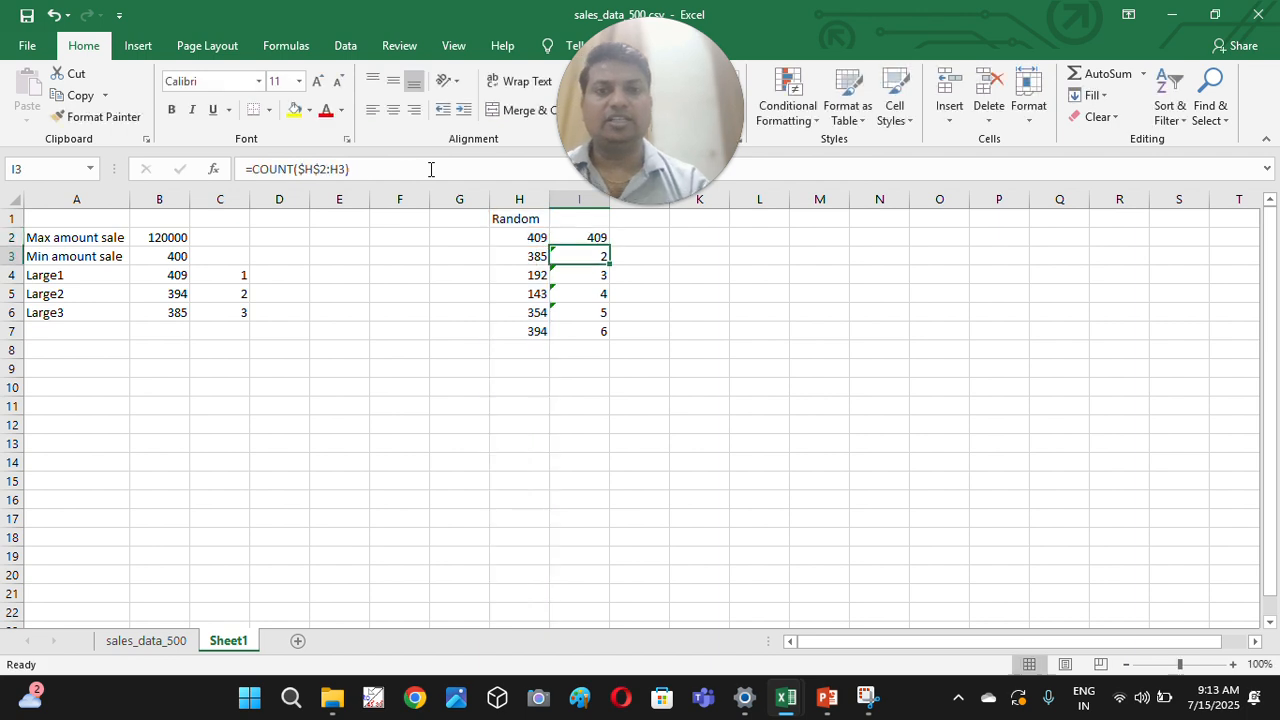
- Fill the combined LARGE and COUNT formula from I2 down to I7
key("Up")
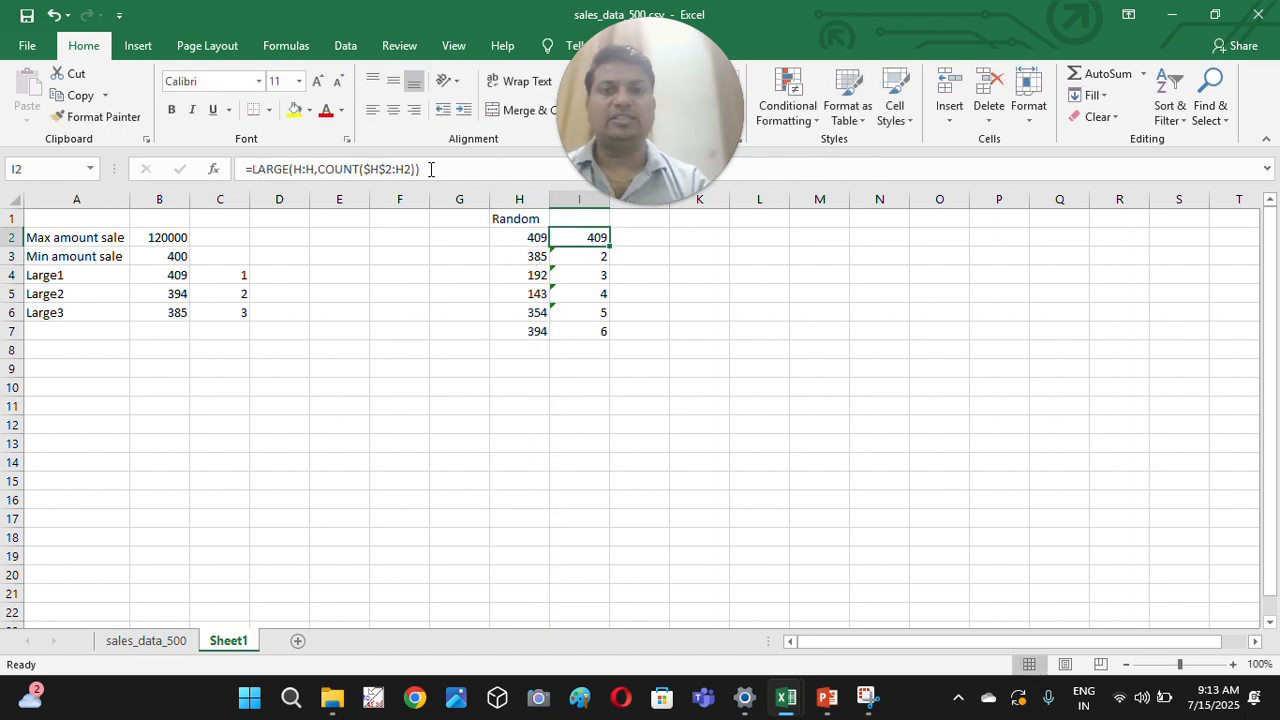
double_click(609, 247)
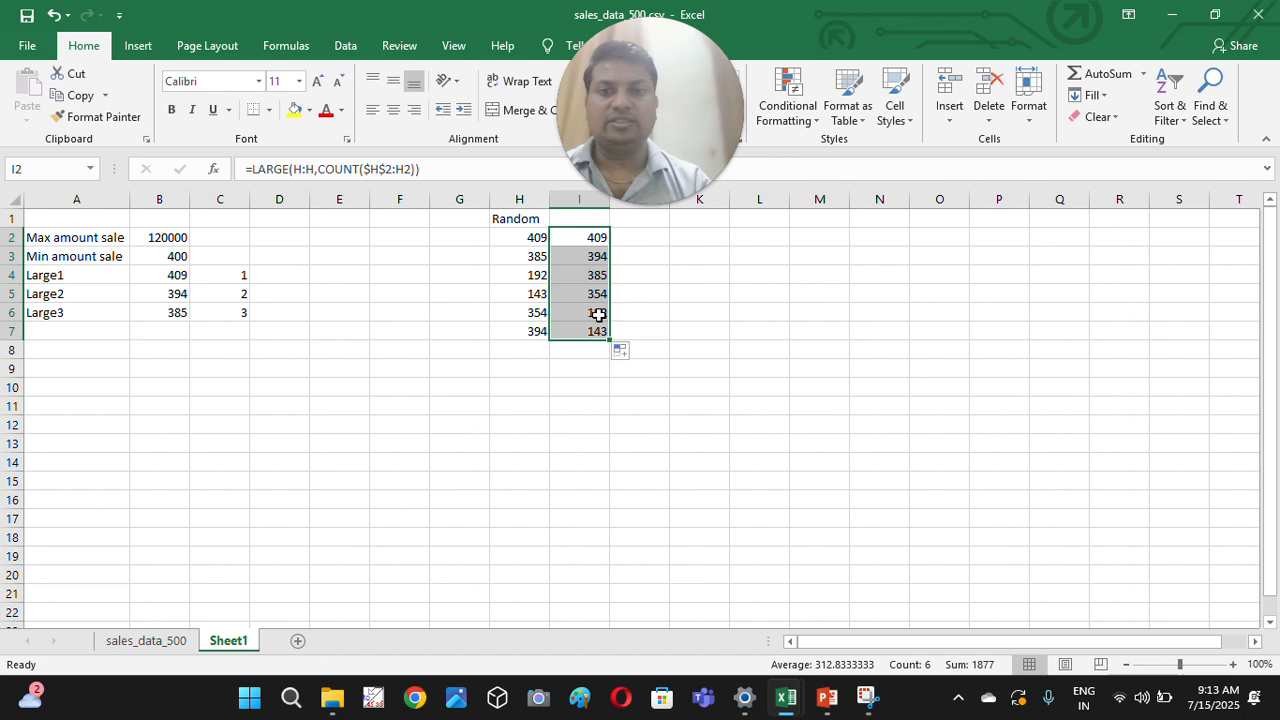
left_click(567, 365)
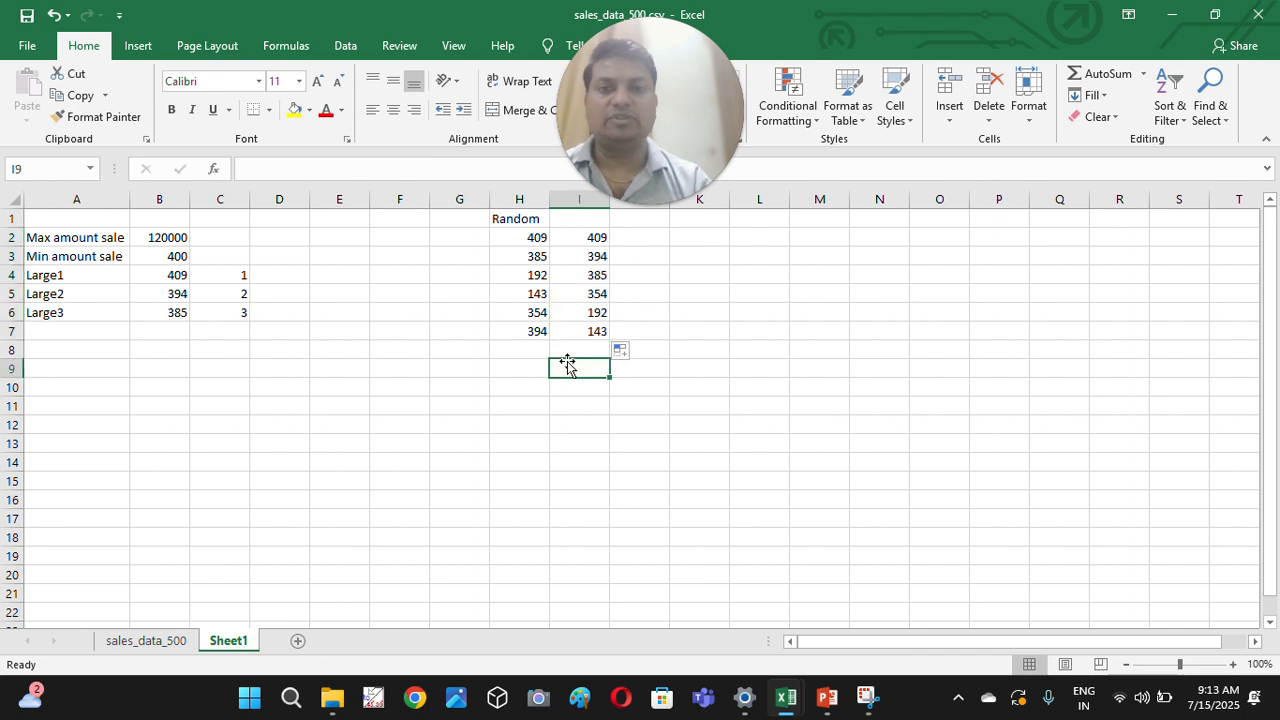
- Review the LARGE formulas and their sort order in I2 to I7, and look at the sales_data_500 sheet before returning to Sheet1
left_click(596, 239)
left_click(597, 273)
left_click(595, 292)
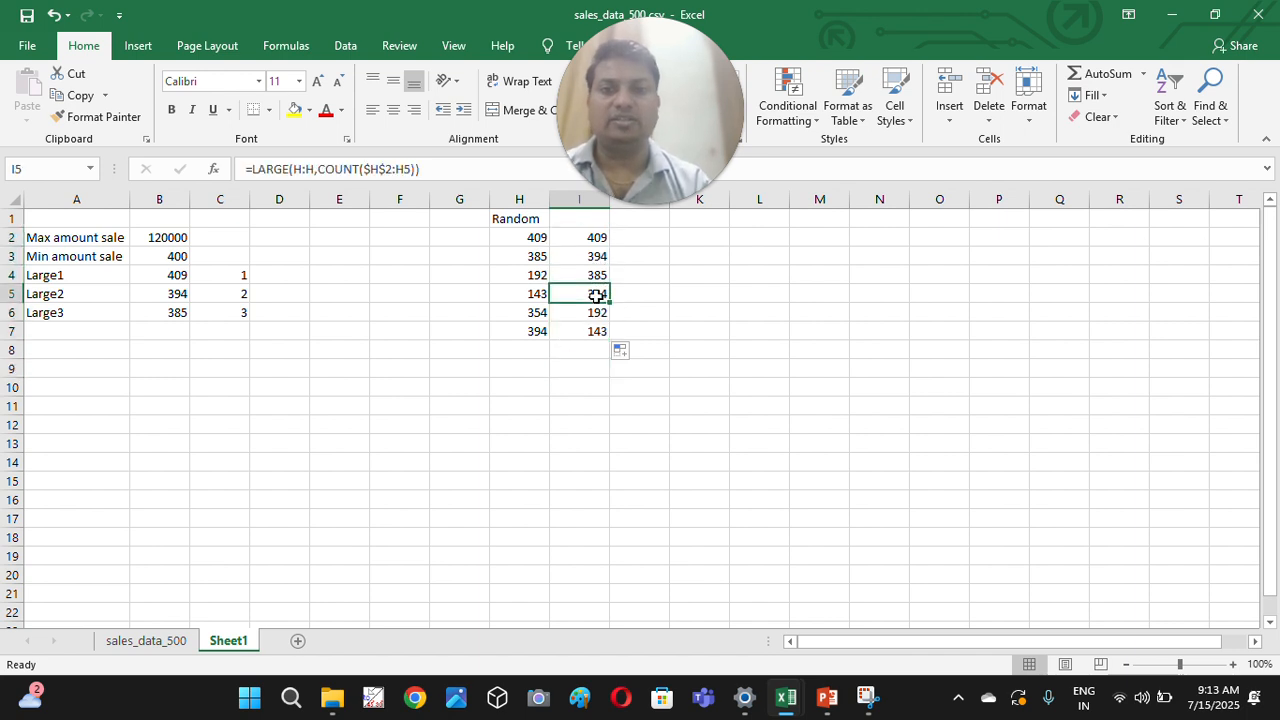
left_click(594, 311)
left_click(590, 336)
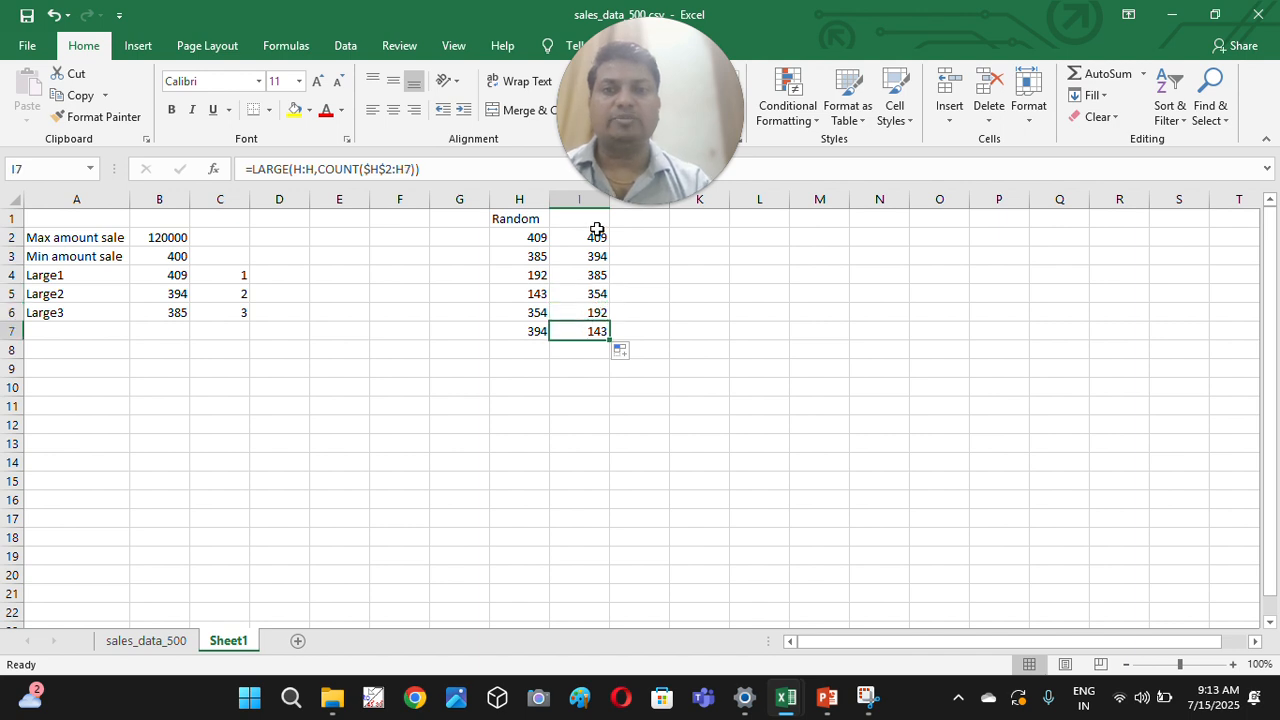
left_click_drag(590, 237, 600, 331)
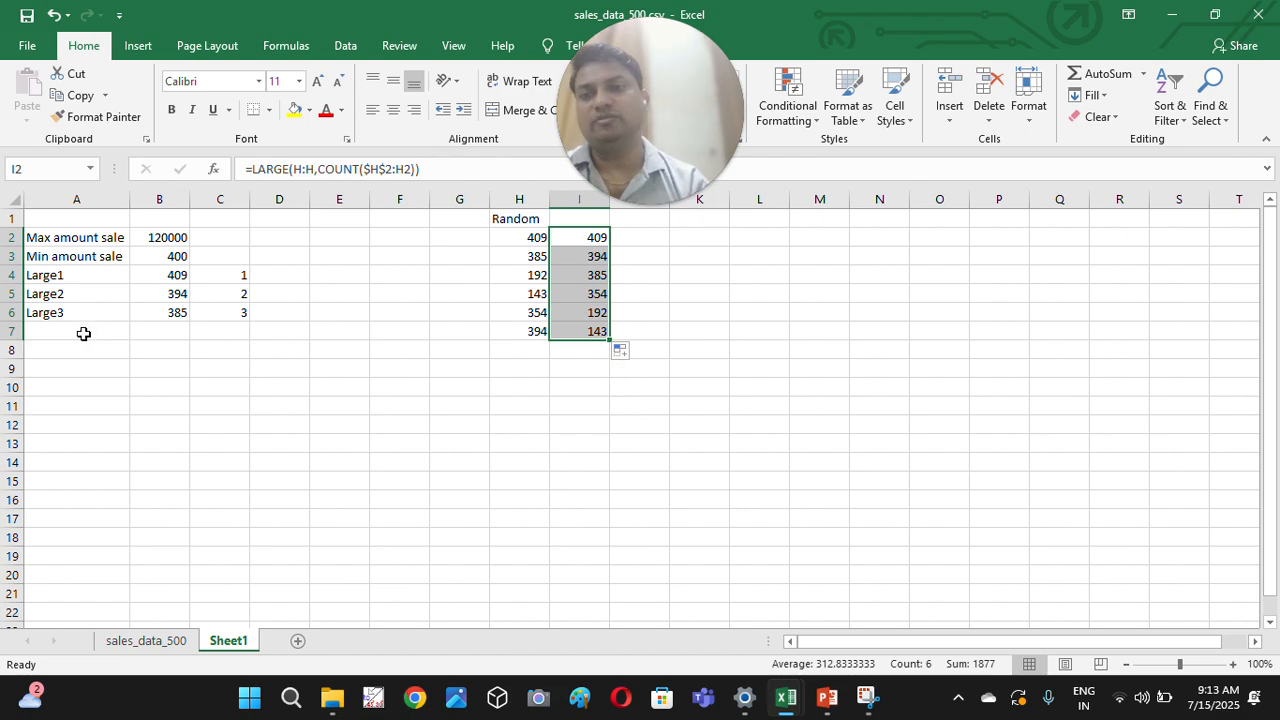
left_click(163, 643)
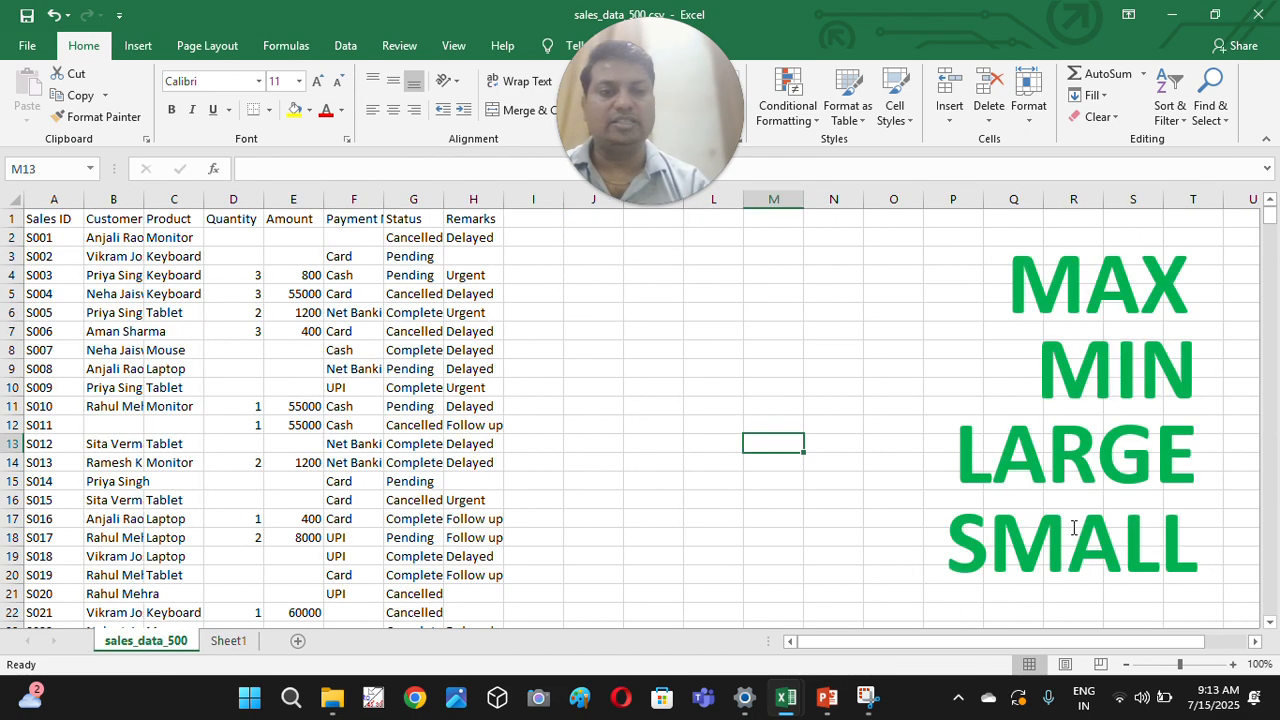
left_click(228, 641)
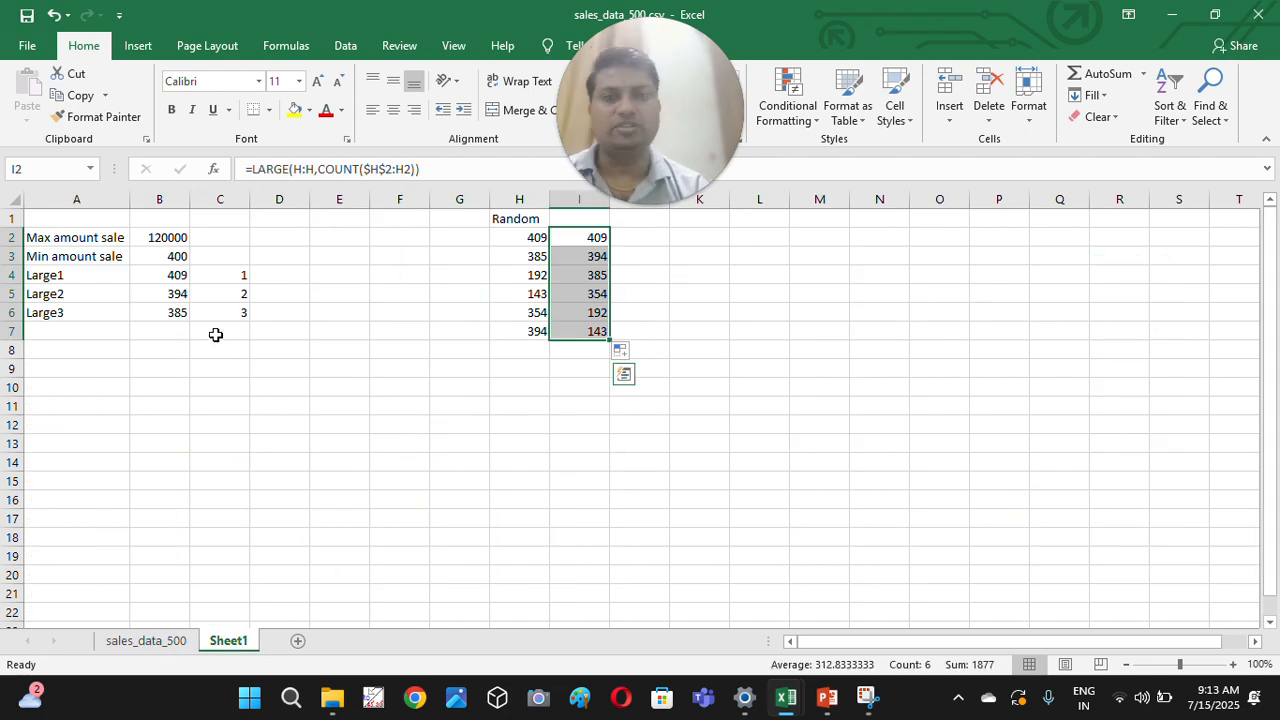
- Enter the label Small in cell A8 and select B8 beside it for its formula
left_click(78, 345)
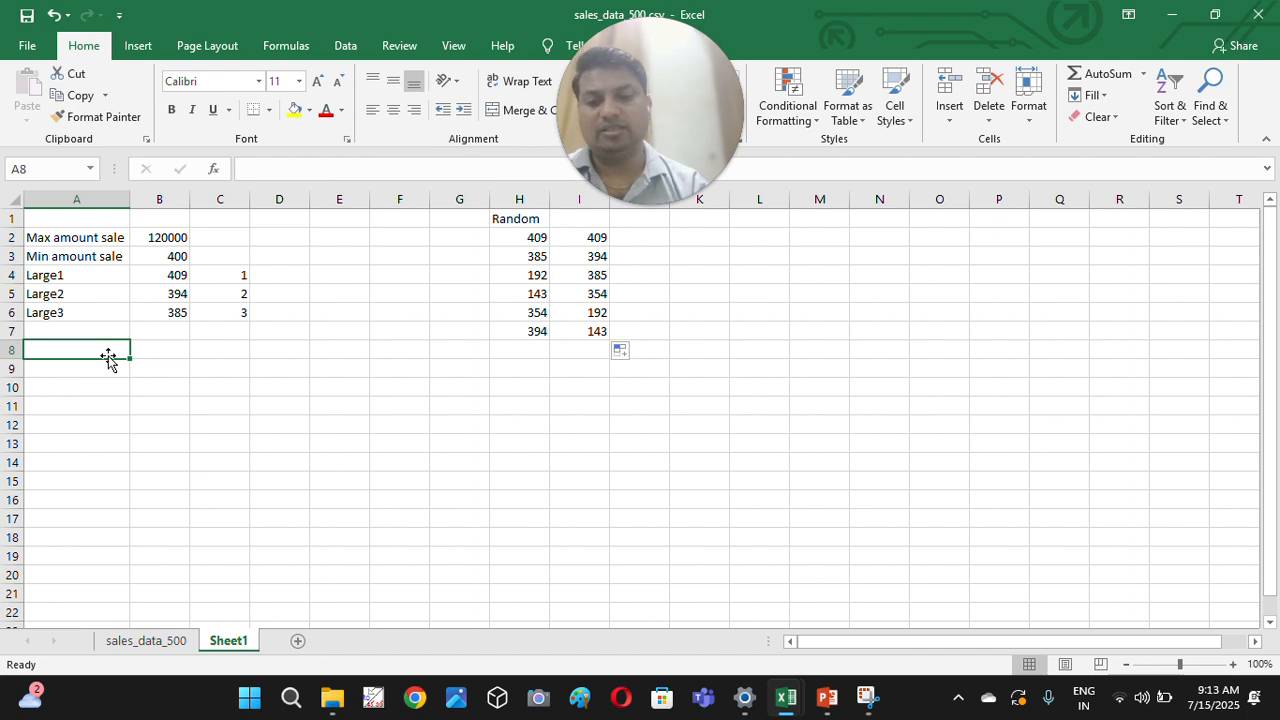
type("M")
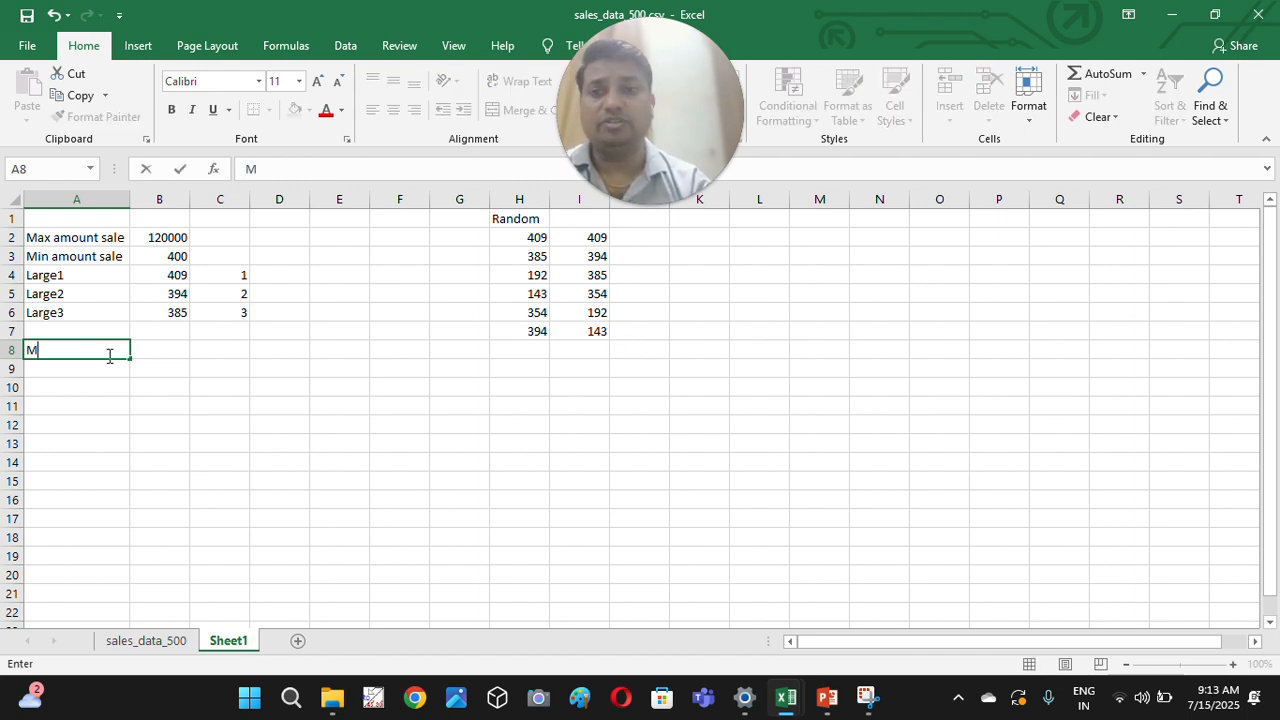
key("BackSpace")
type("Sma")
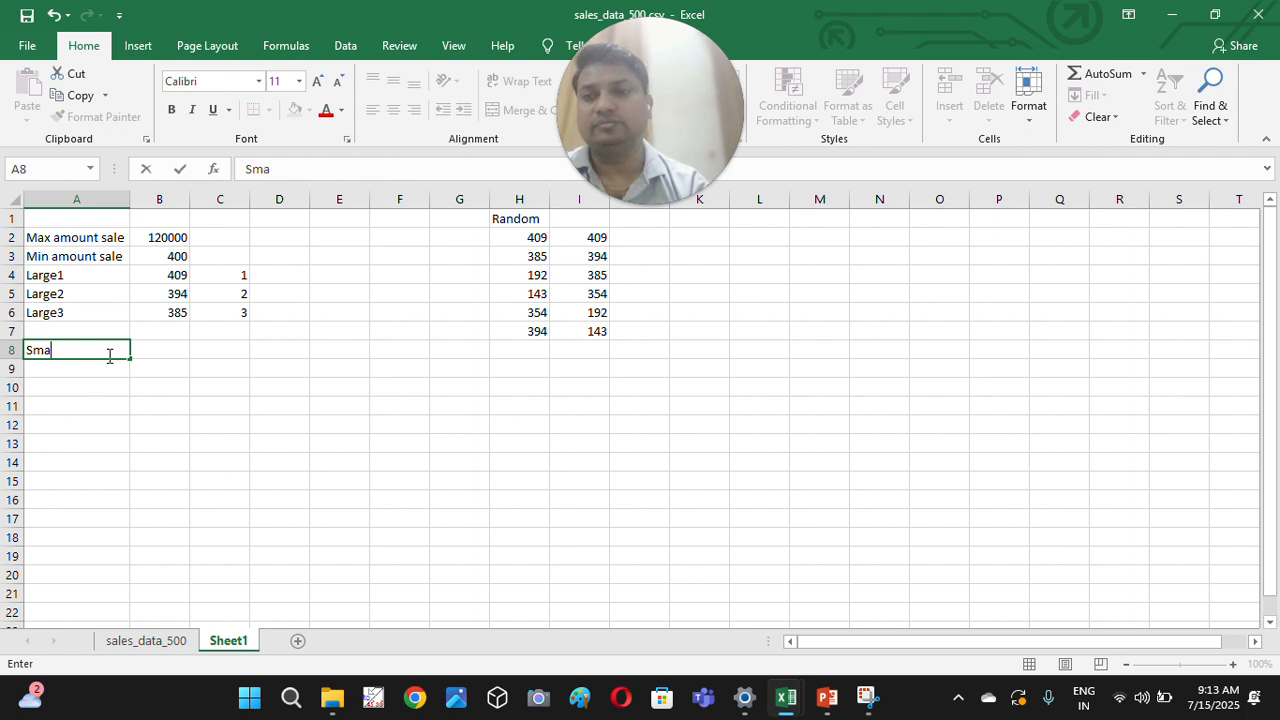
type("ll")
key("Return")
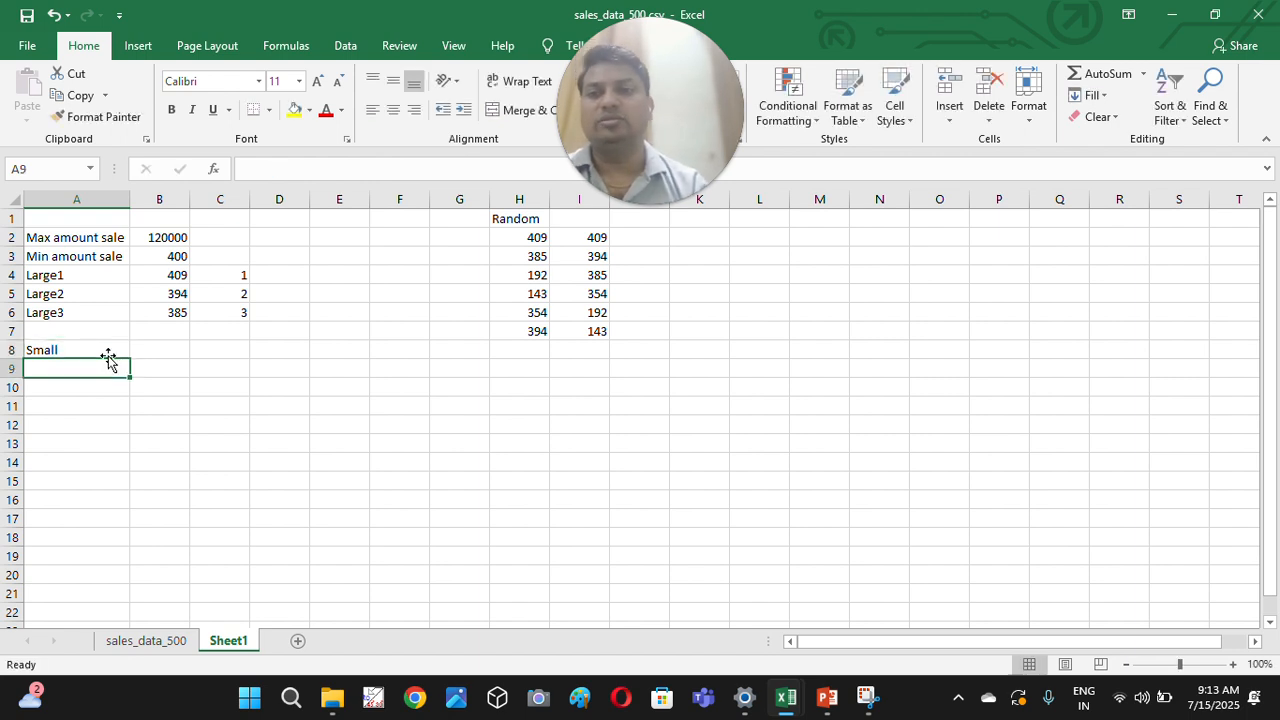
left_click(175, 255)
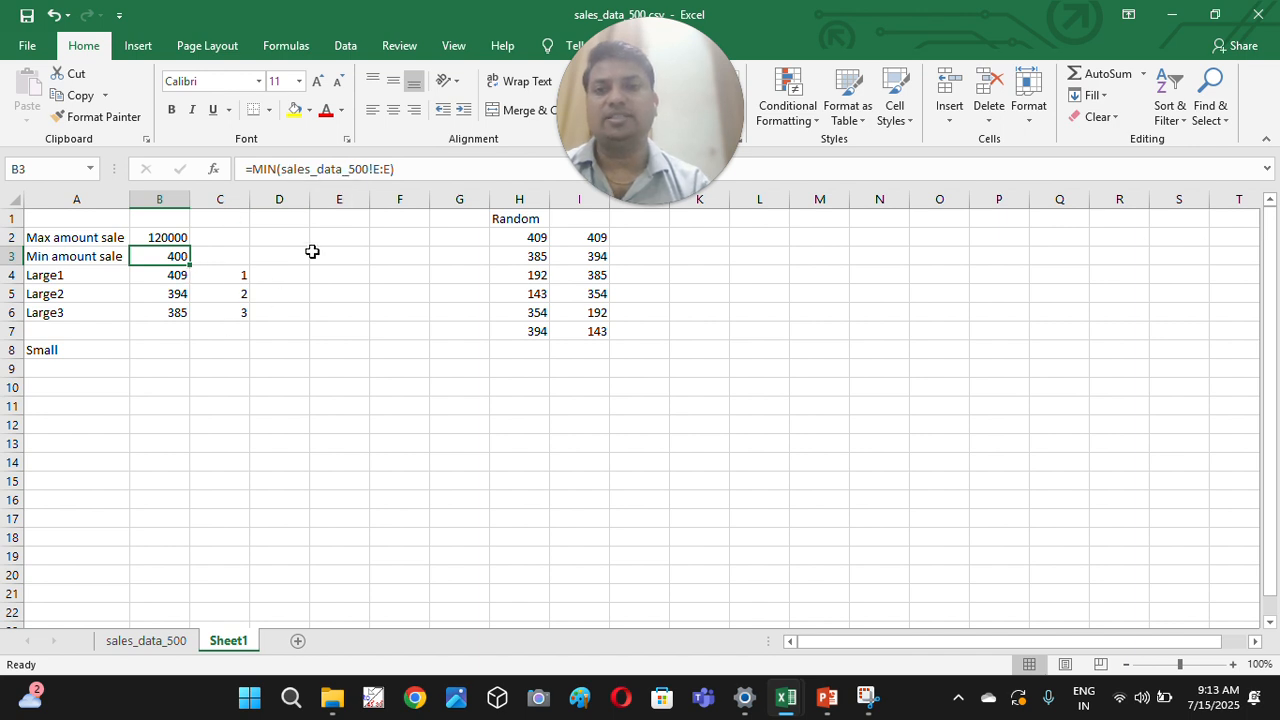
left_click(146, 346)
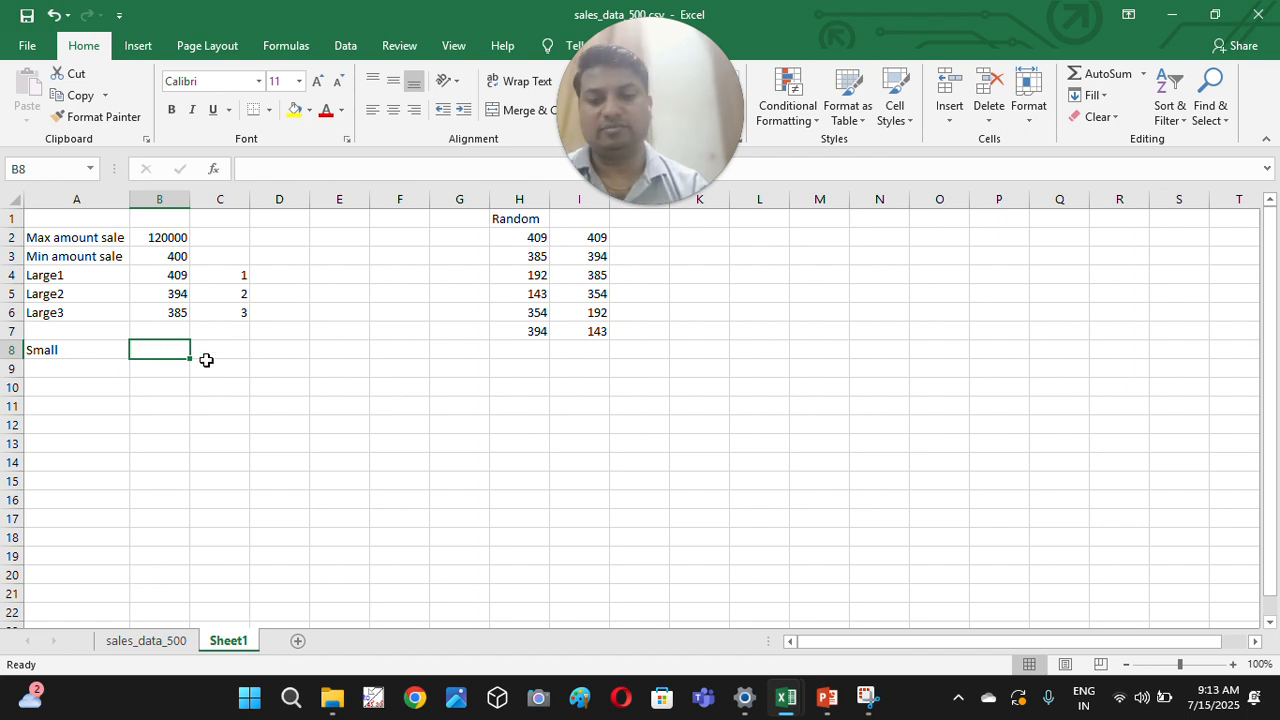
- Enter a SMALL formula in B8 over the Amount column of sales_data_500 with rank 1, giving =SMALL(sales_data_500!E:E,1)
type("sam")
key("BackSpace")
key("BackSpace")
key("BackSpace")
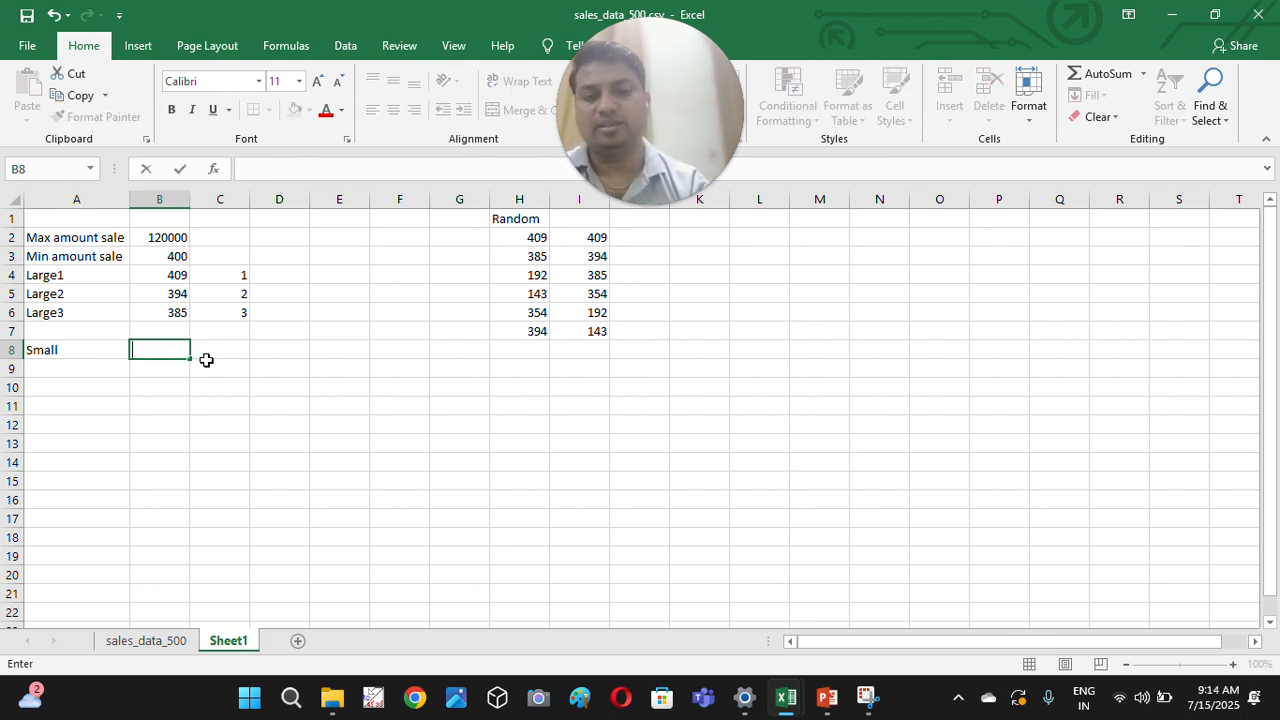
type("=sam")
key("BackSpace")
key("BackSpace")
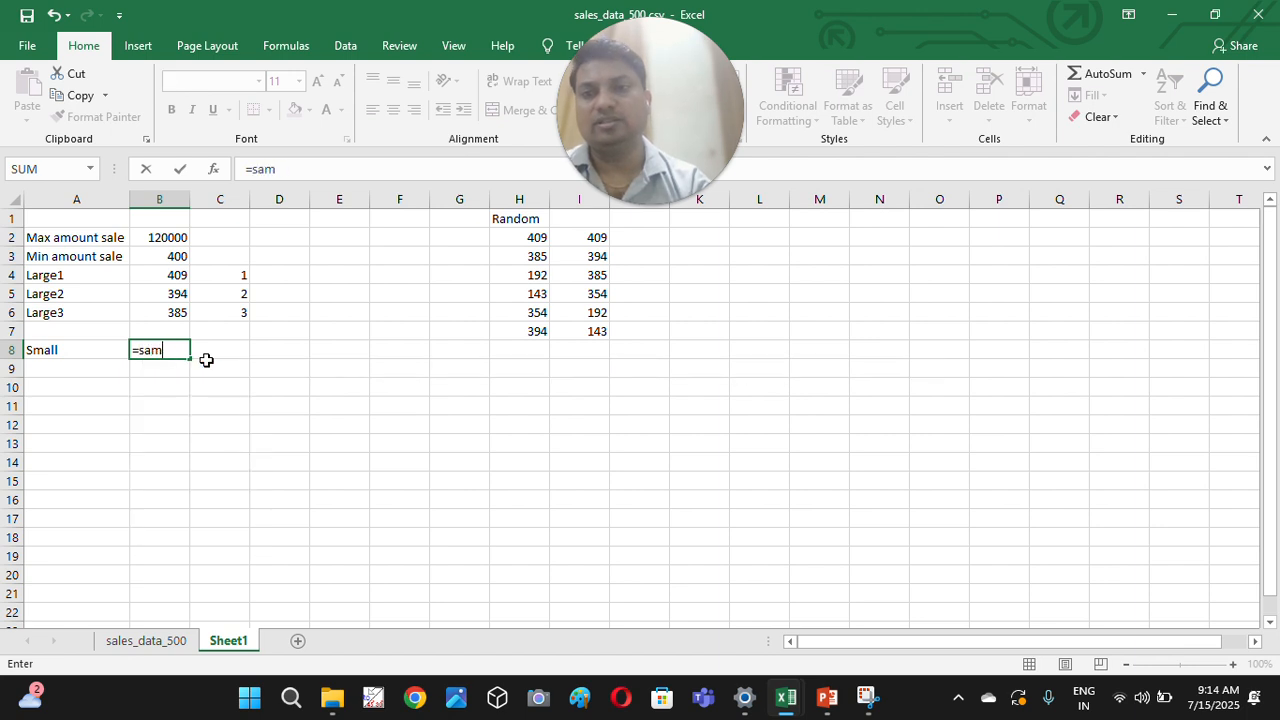
type("mal")
key("Tab")
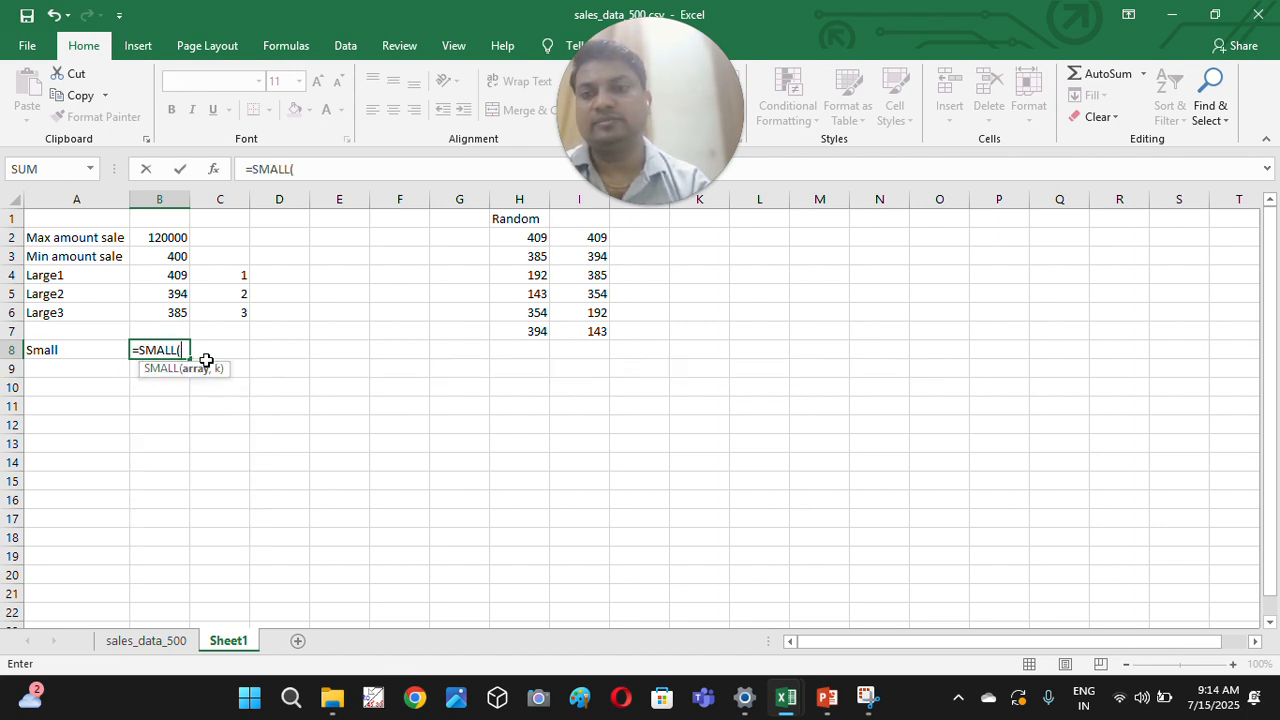
left_click(170, 641)
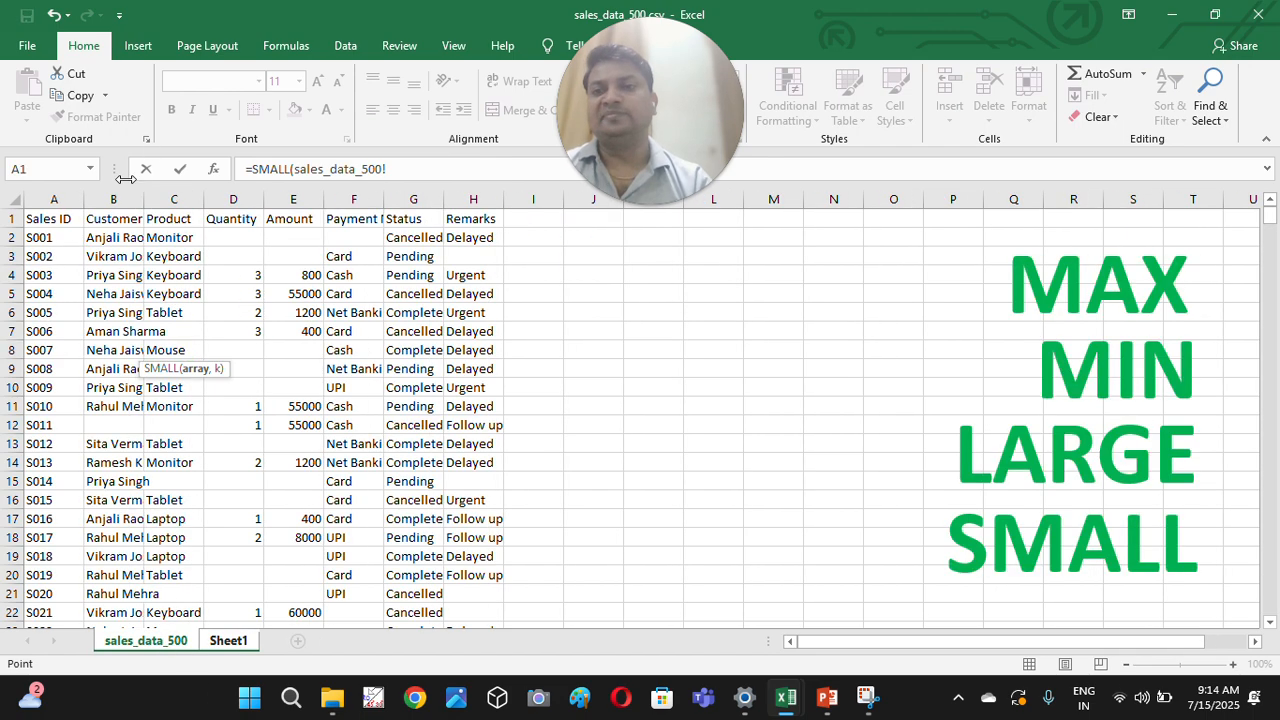
left_click(295, 193)
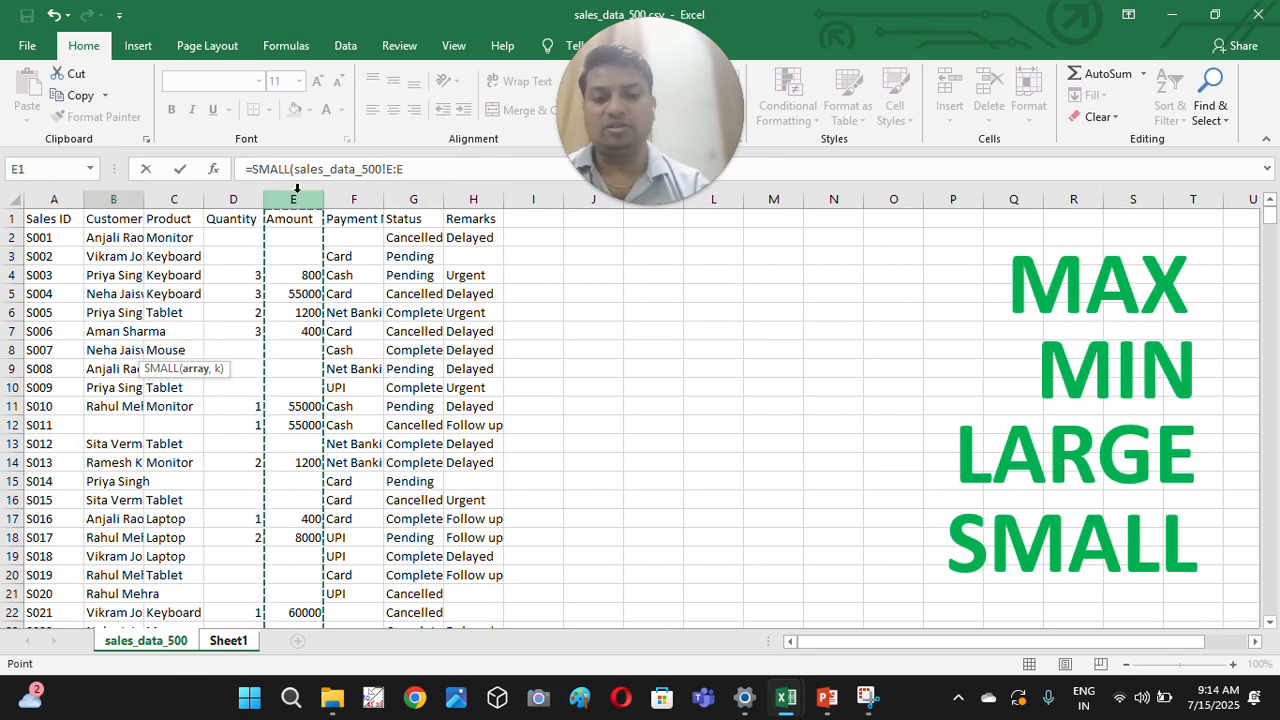
type(",1")
key("Return")
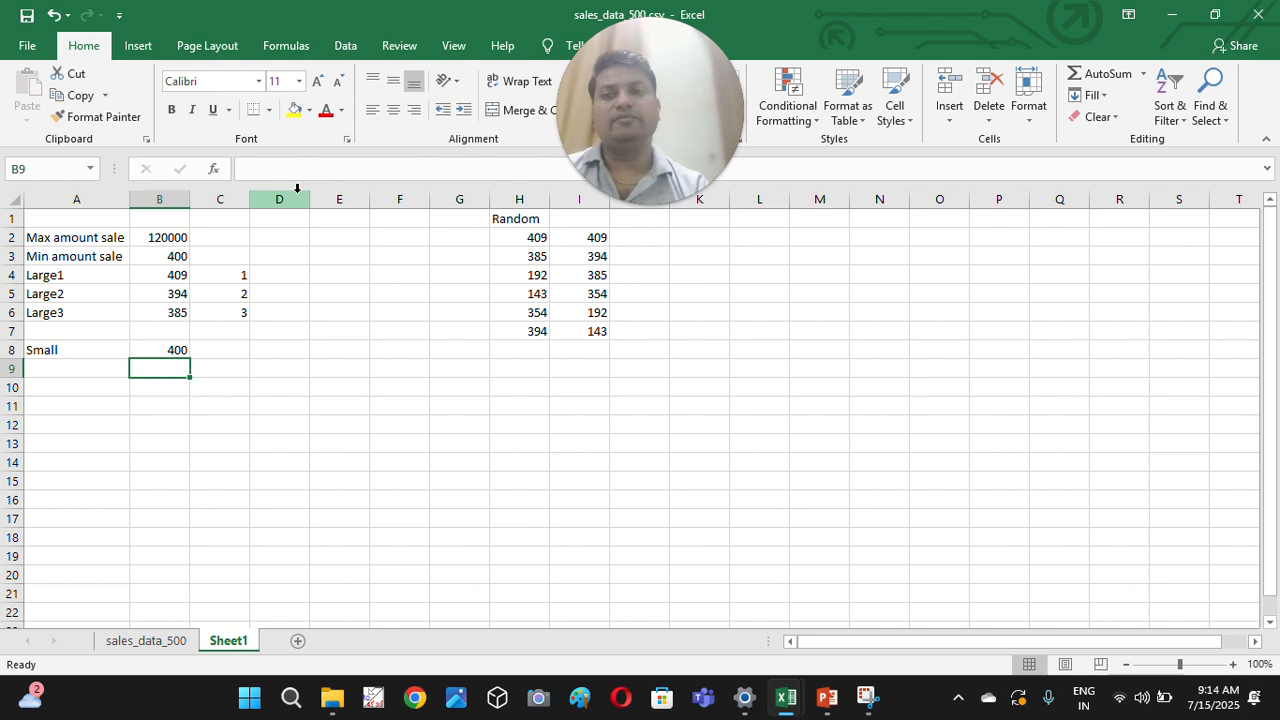
- Compare the SMALL result in B8 with the Min amount sale row in A3:B3
key("Up")
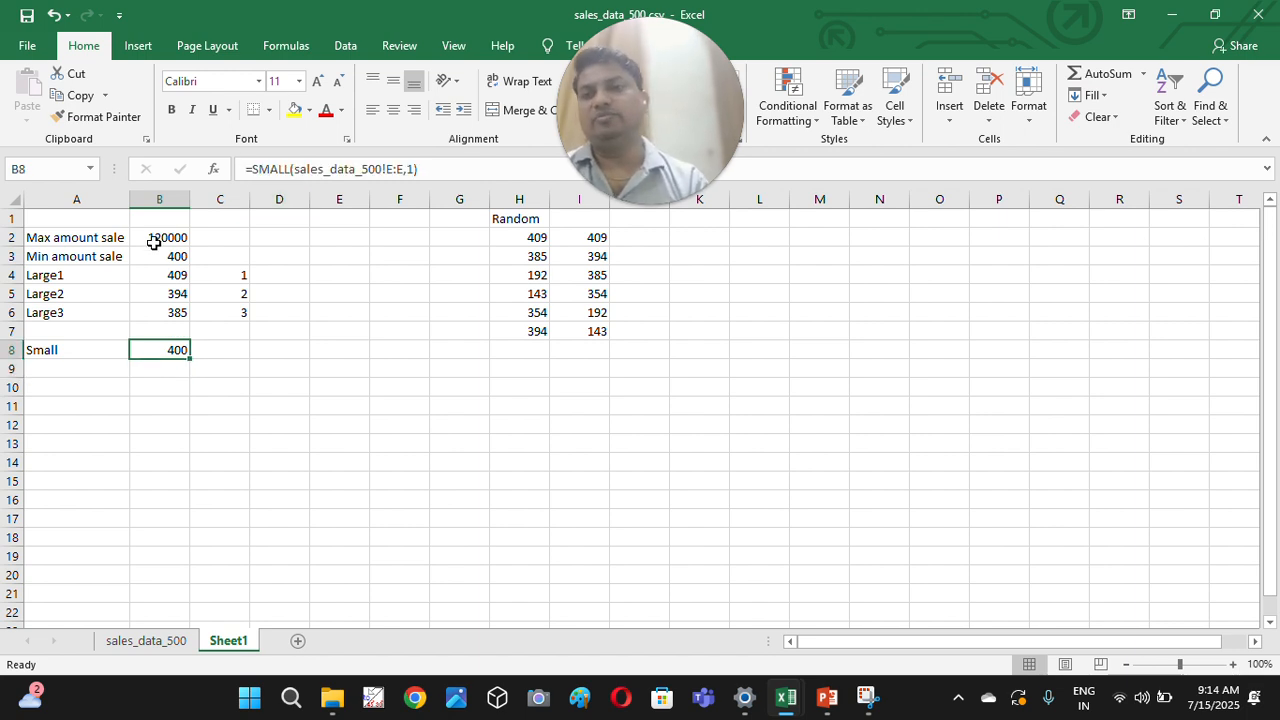
left_click_drag(100, 252, 164, 253)
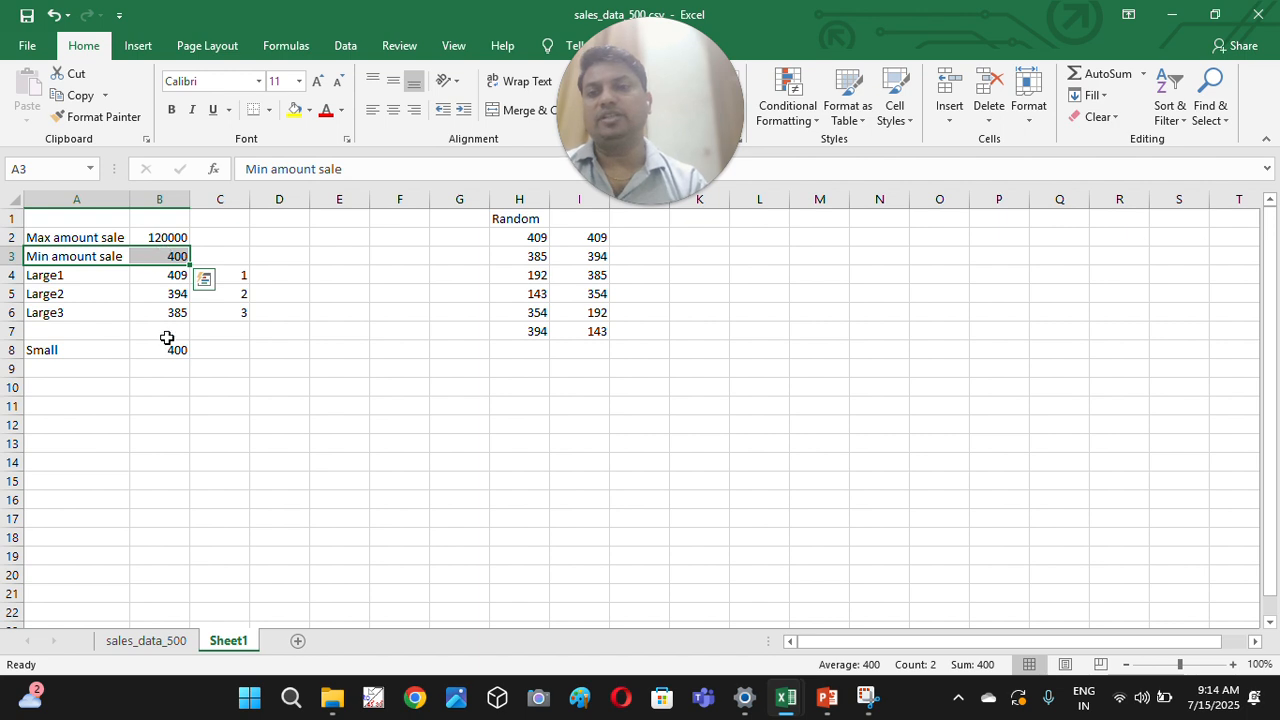
left_click(177, 349)
left_click(77, 352)
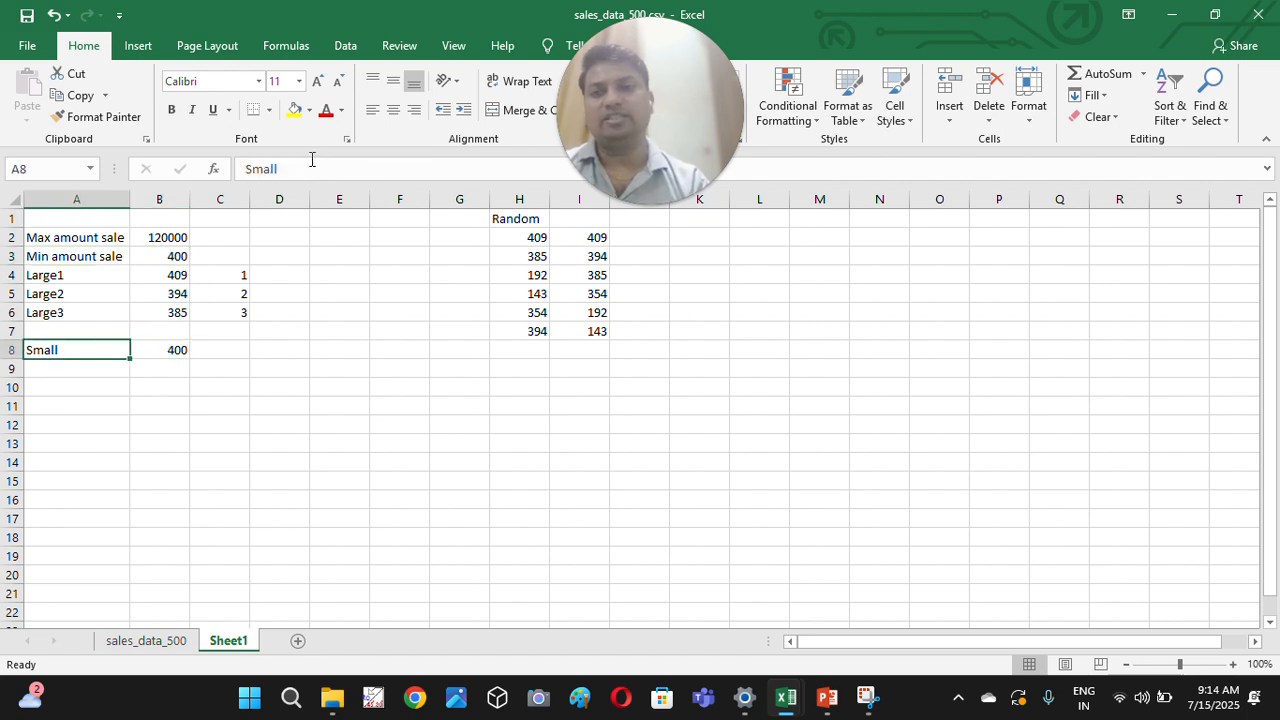
left_click(177, 350)
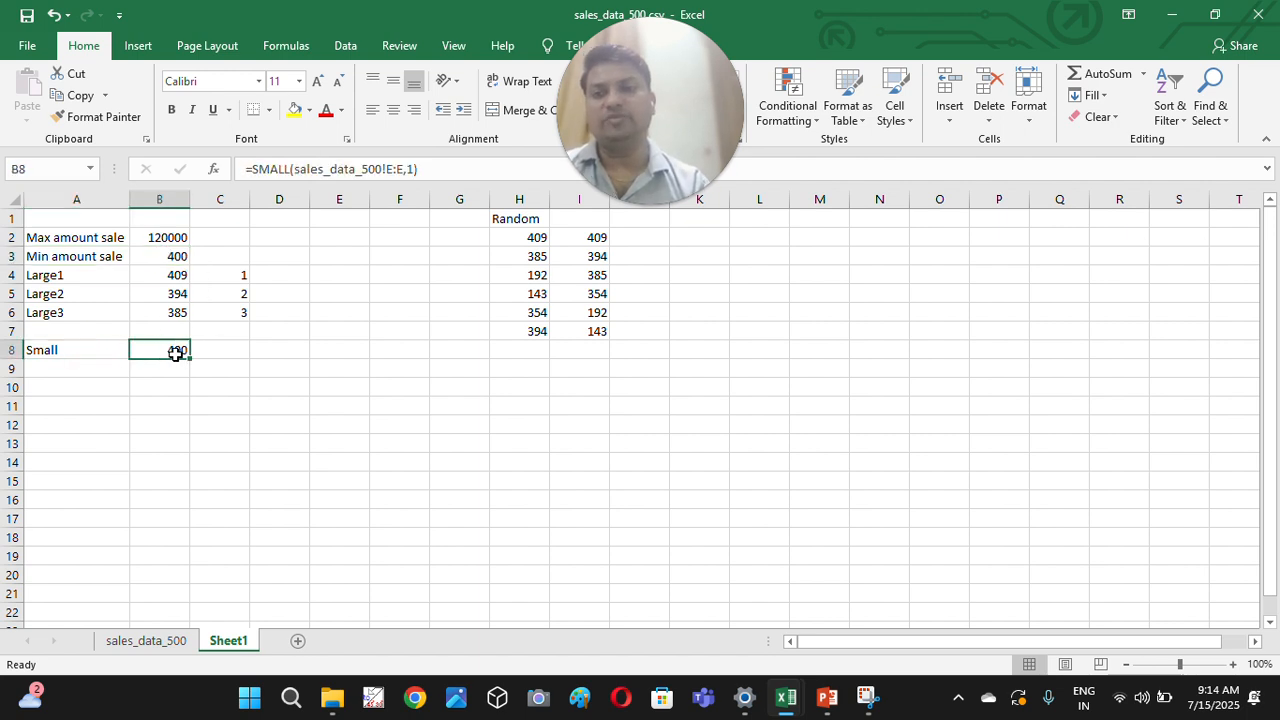
- Set the rank in B8's SMALL formula to 2
left_click(412, 169)
key("BackSpace")
type("2")
key("Return")
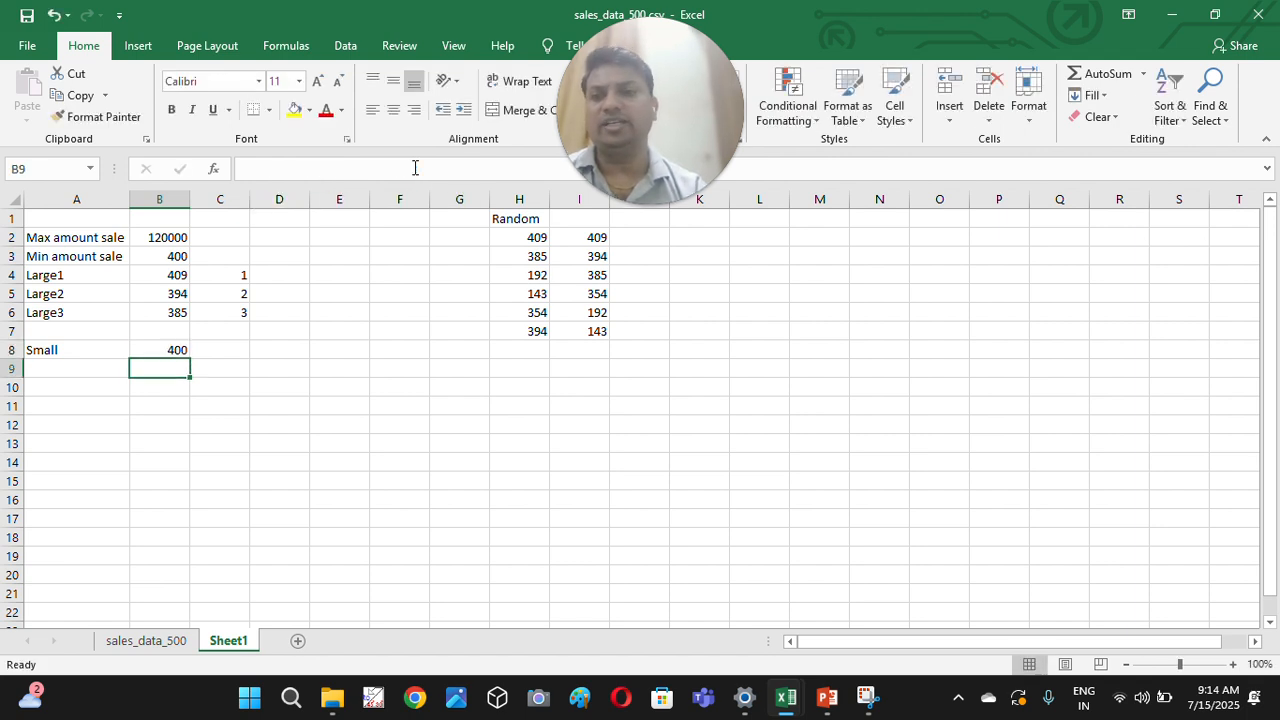
- Set the rank in B8's SMALL formula to 3 and reselect the cell to check it
left_click(171, 349)
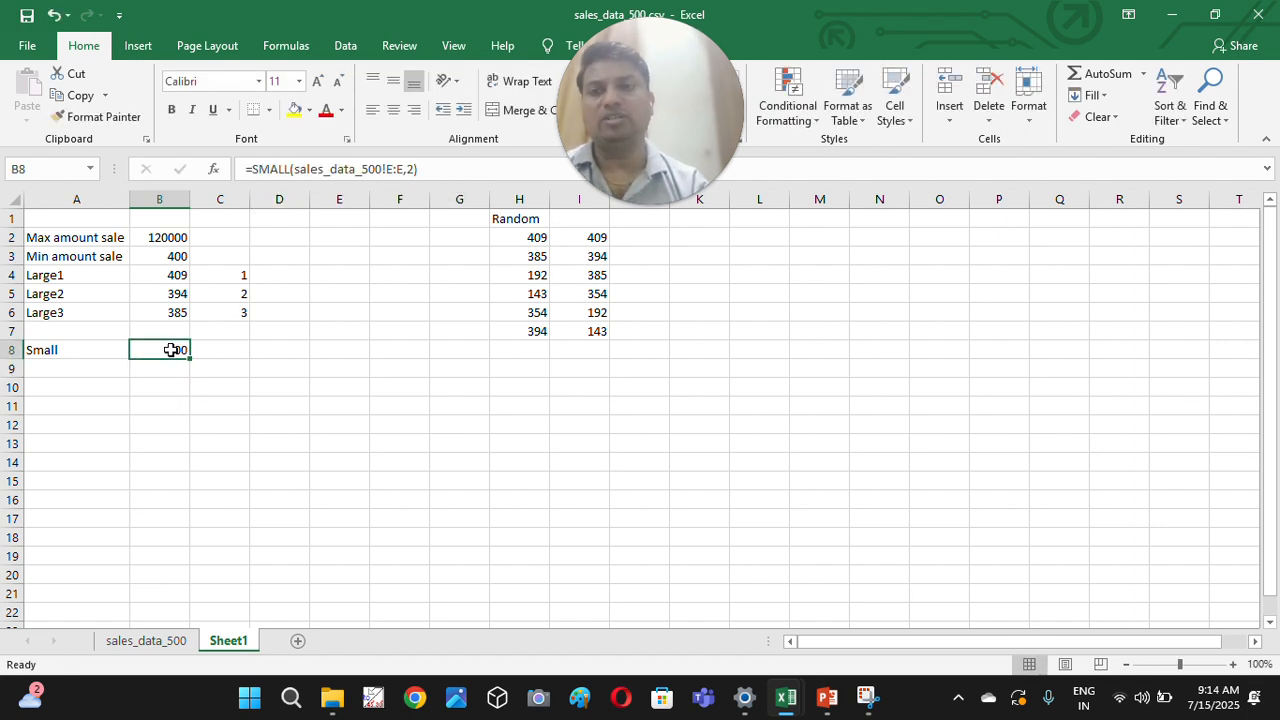
left_click(411, 169)
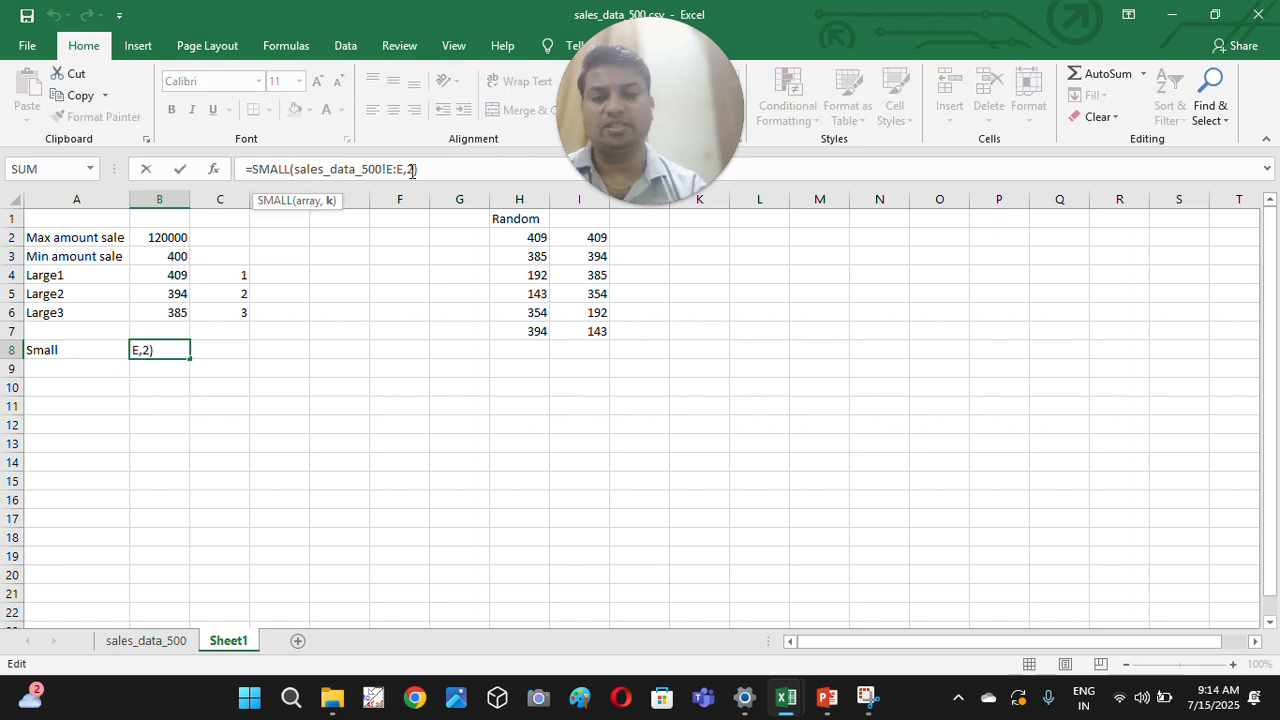
key("Return")
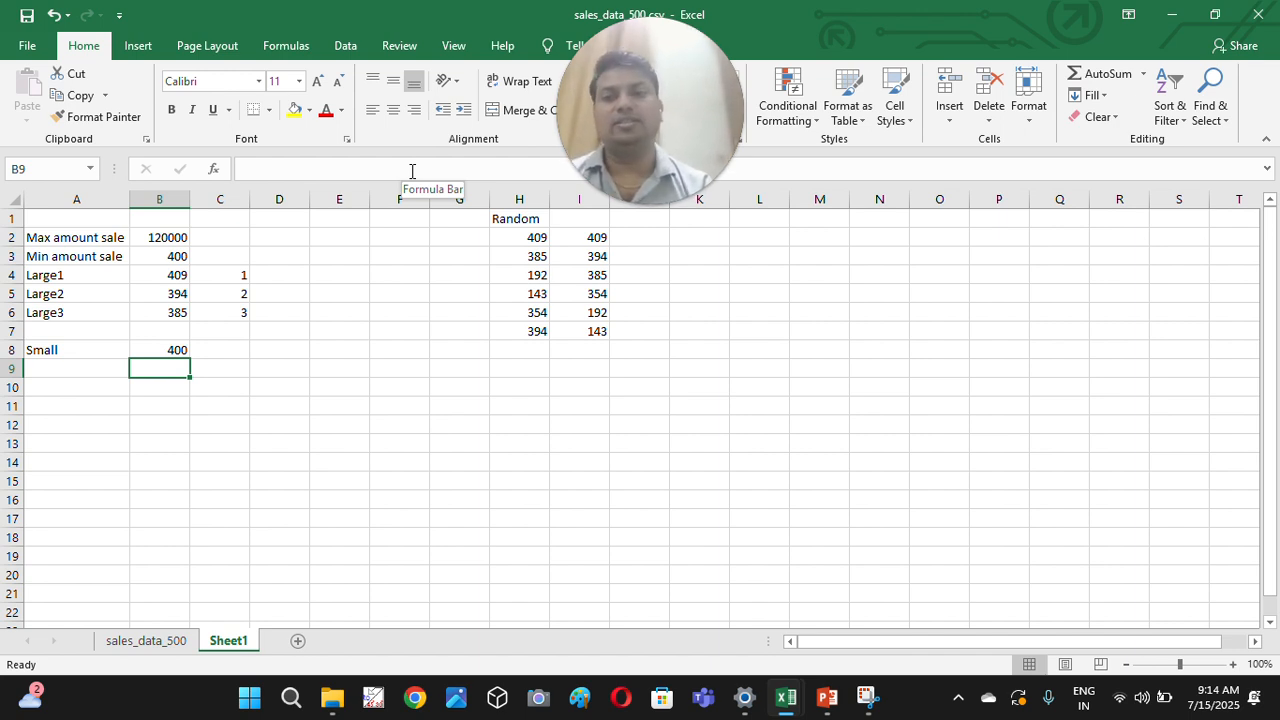
left_click(178, 351)
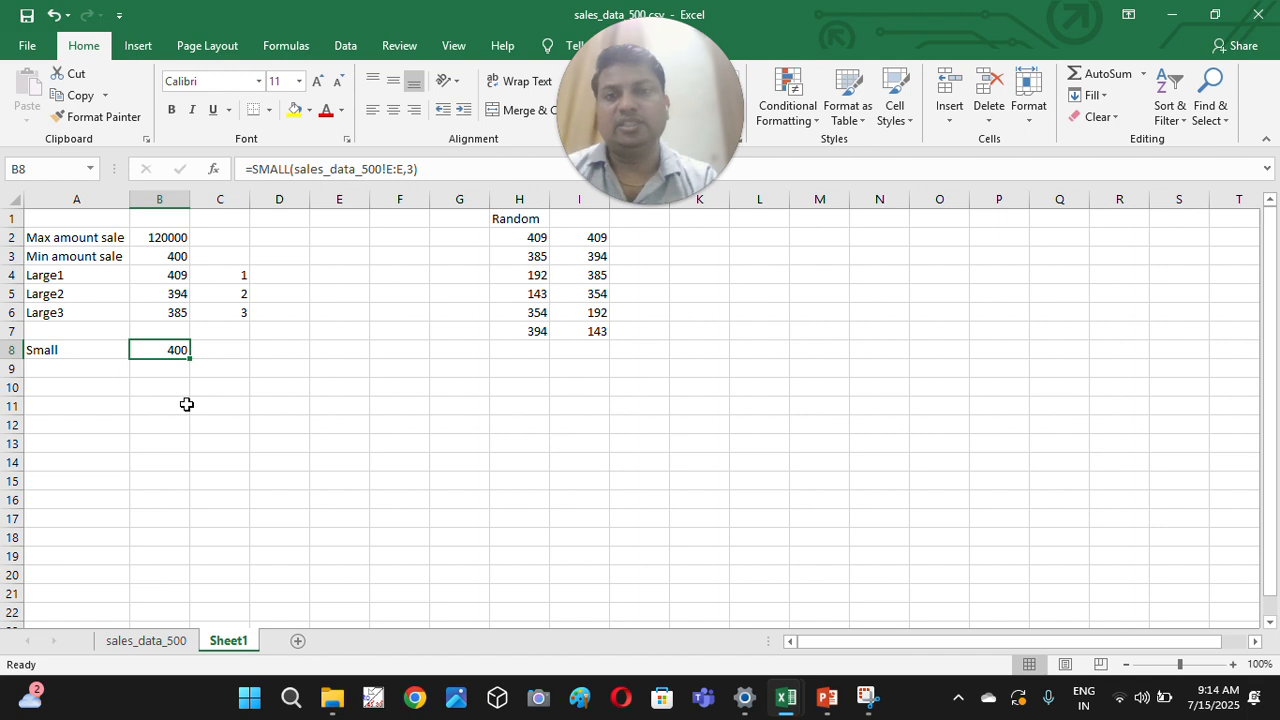
- Start a formula in J2 beside the sorted random list and leave it as =s
left_click(505, 240)
left_click(657, 240)
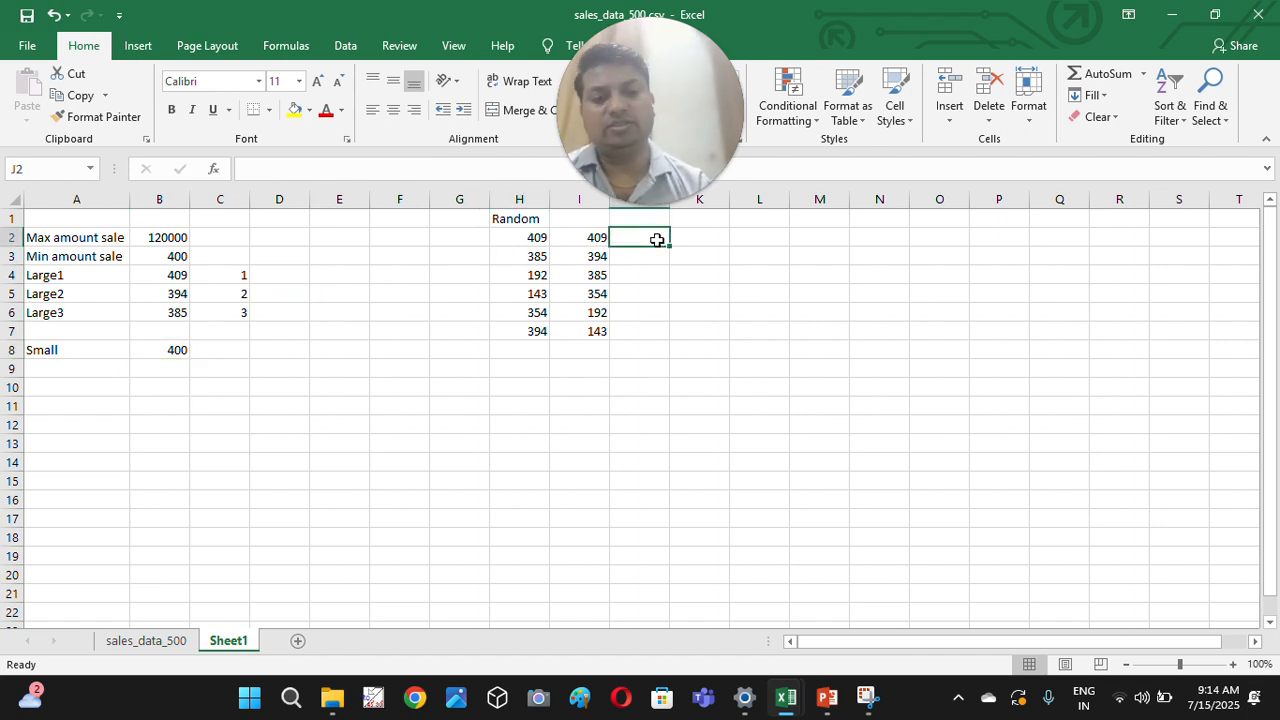
type("S")
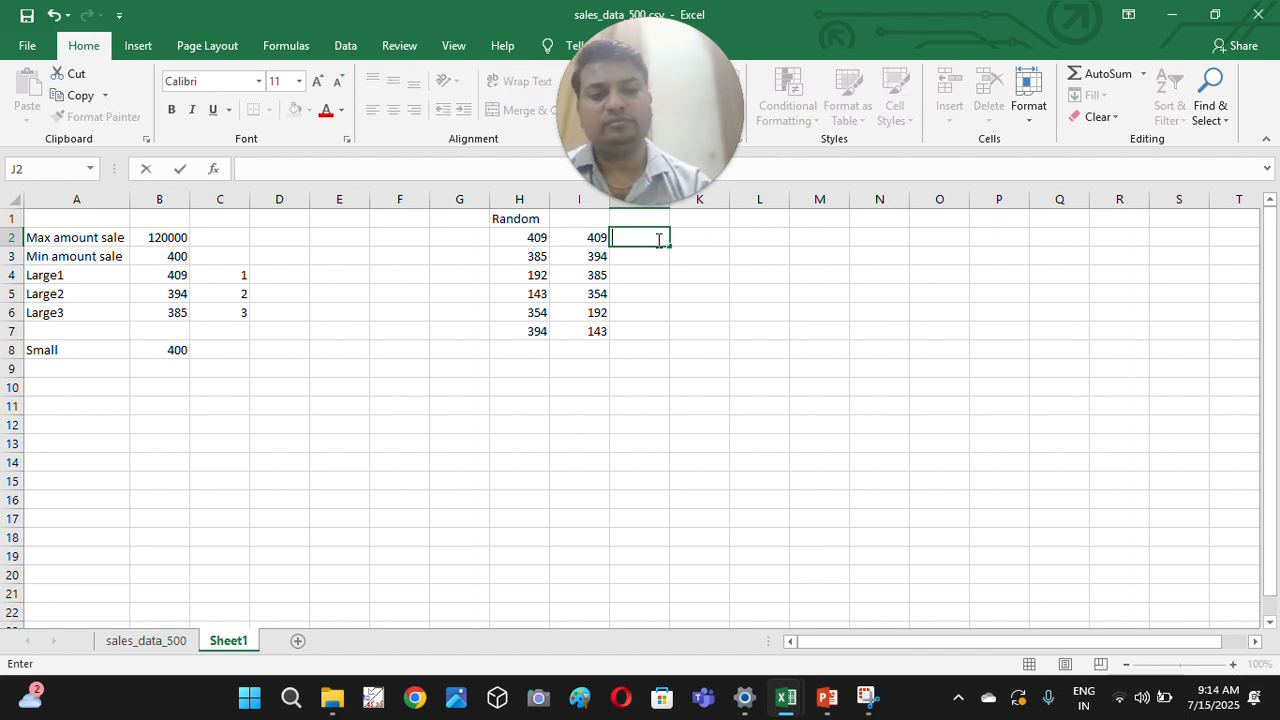
type("=")
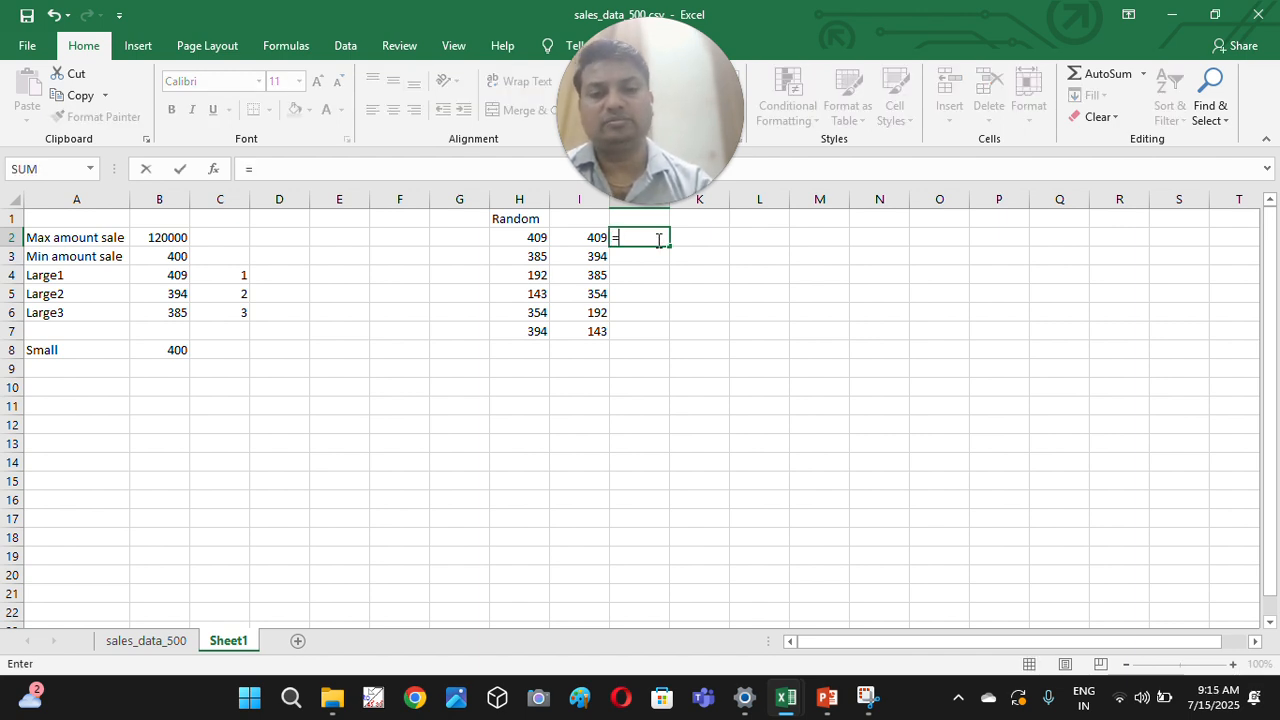
type("s")
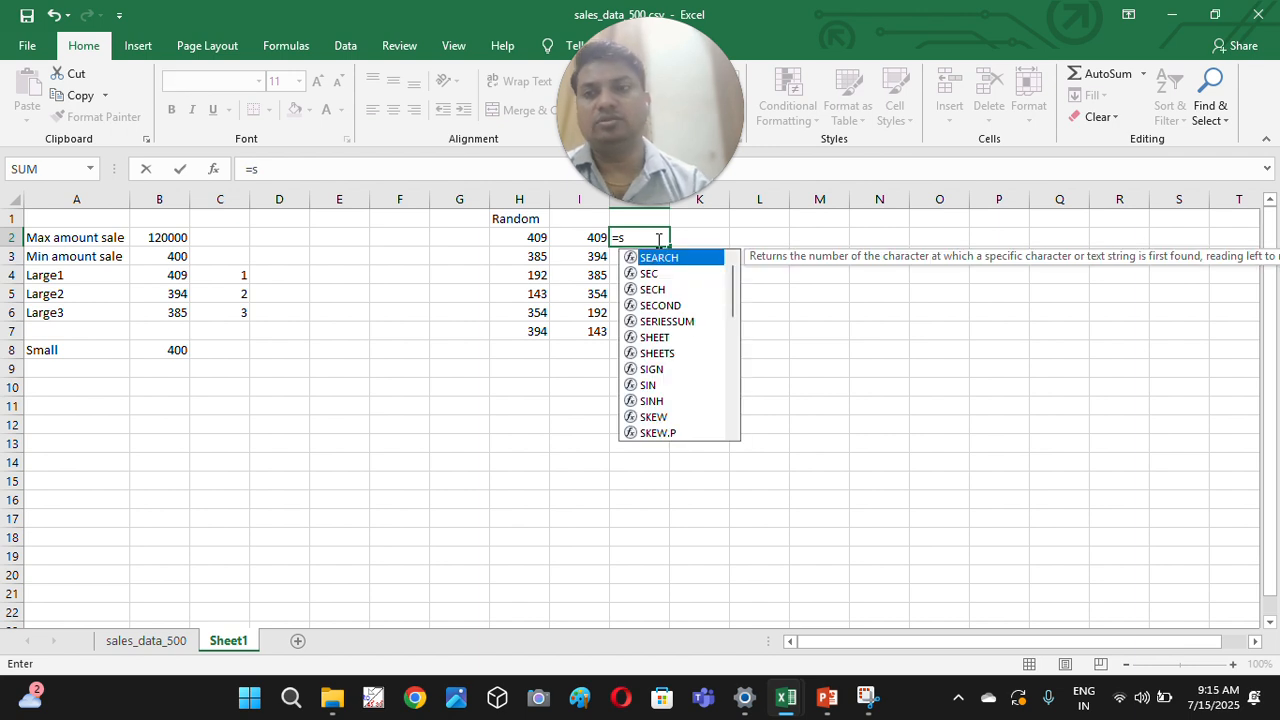
key("Escape")
key("Return")
- Copy the Large1 to Large3 block in A4:C6 and paste it into A10:C12
key("Down")
key("Down")
key("Down")
key("Down")
key("Down")
key("Down")
key("Left")
key("Down")
key("Down")
key("Down")
key("Down")
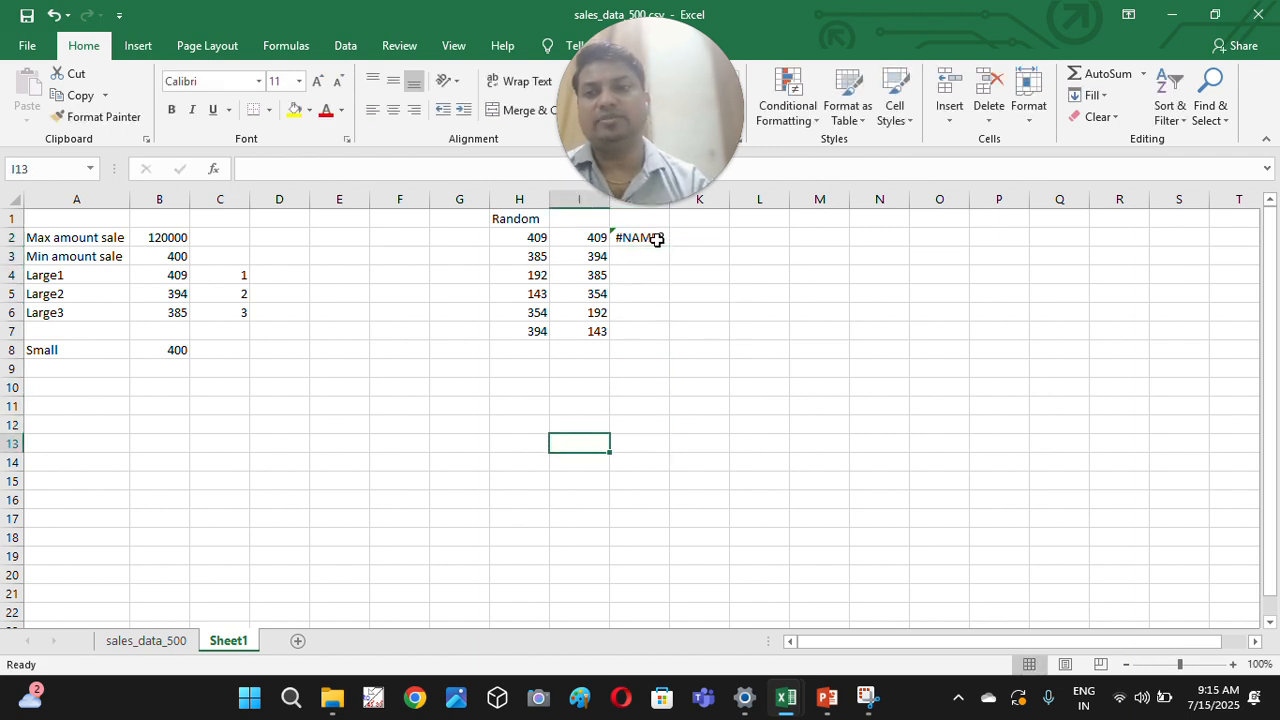
key("Left")
key("Left")
key("Left")
key("Left")
key("Left")
key("Left")
key("Left")
key("Left")
key("Up")
key("Up")
key("Up")
key("Up")
key("Up")
key("Up")
key("Up")
key("Up")
key("Up")
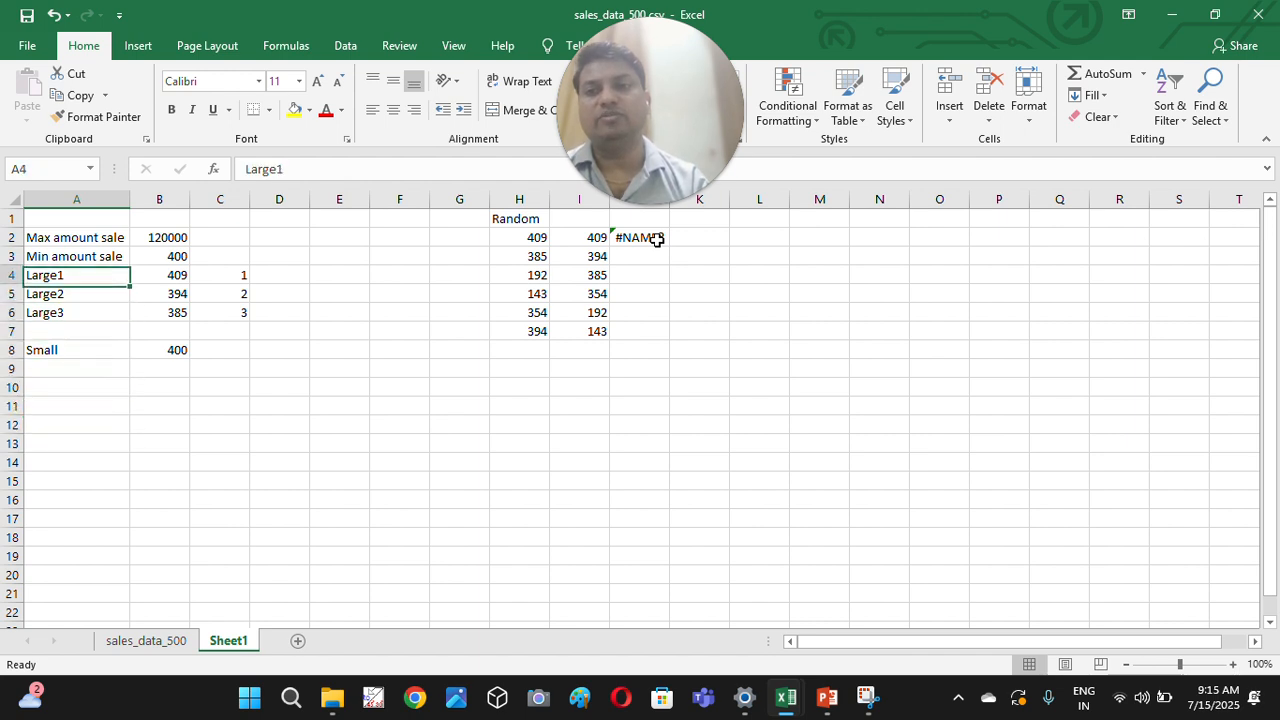
key("shift+Right")
key("shift+Right")
key("shift+Down")
key("shift+Down")
key("ctrl+c")
key("Down")
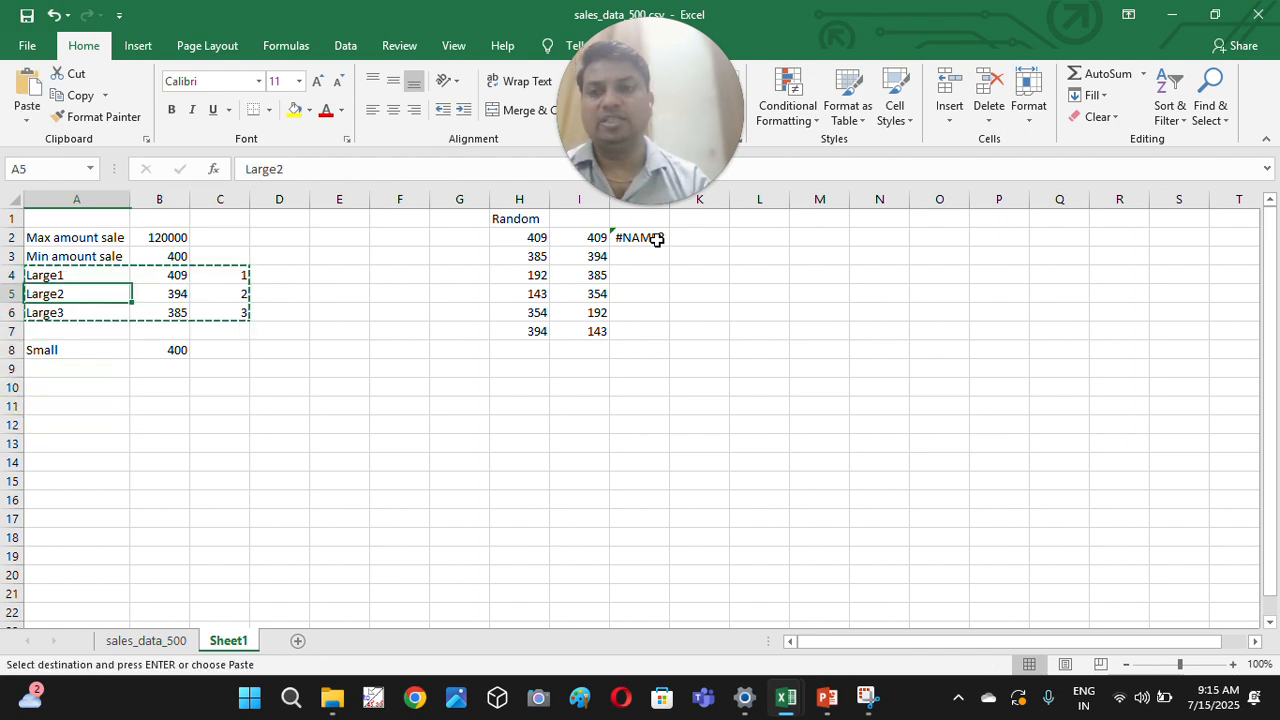
key("Down")
key("Down")
key("Down")
key("Down")
key("Down")
key("Down")
key("Up")
key("ctrl+v")
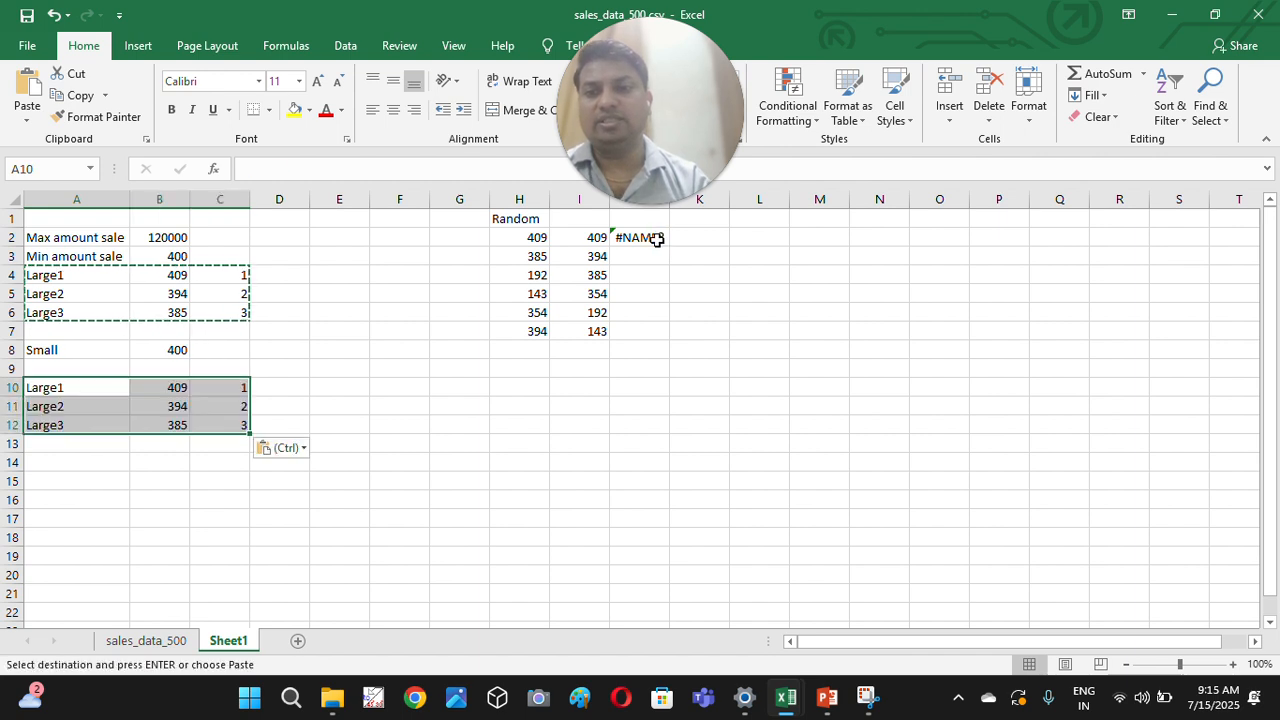
- Replace all occurrences of Large with Small in the copied labels A10:A12 and close the Find and Replace dialog
key("Right")
key("Right")
key("Left")
key("Left")
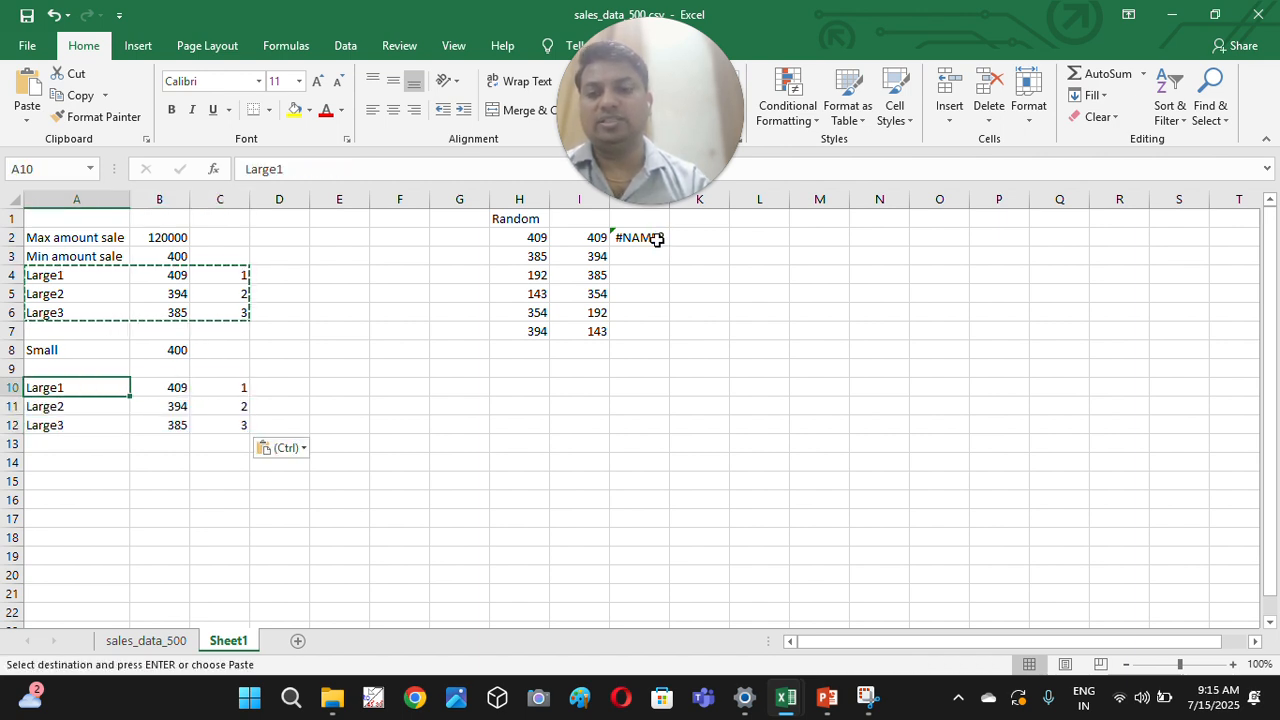
key("shift+Down")
key("shift+Down")
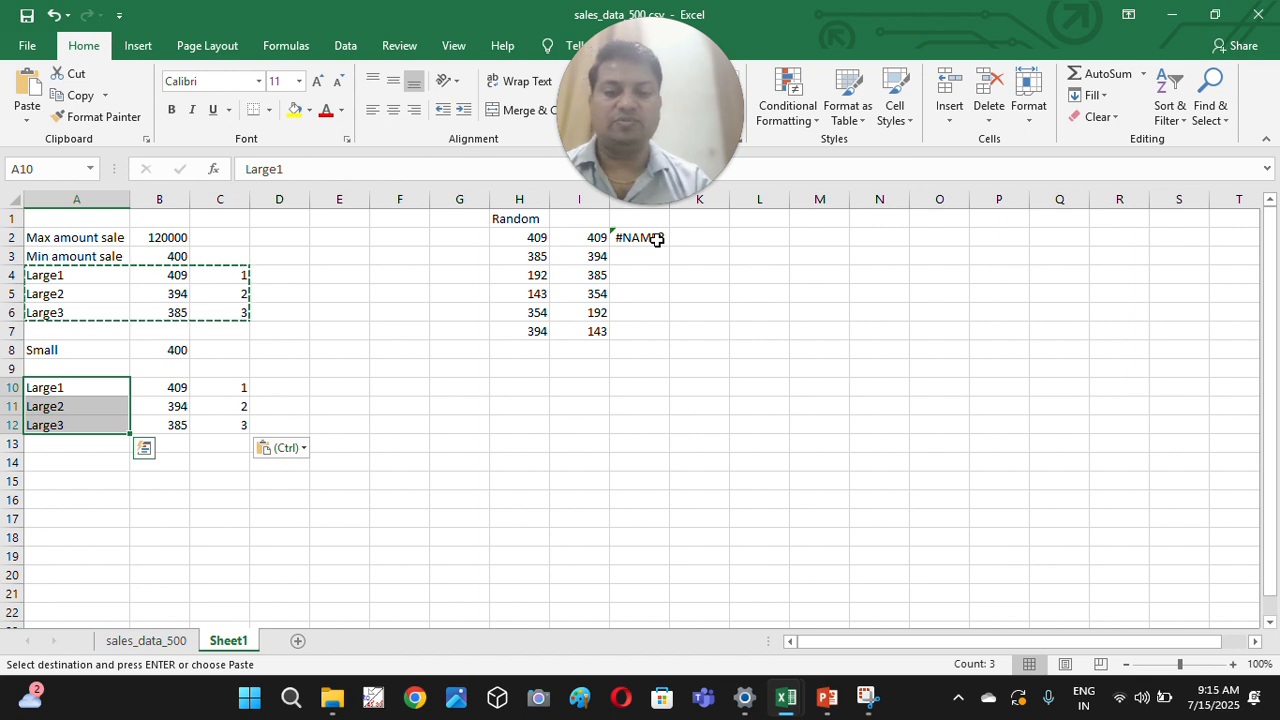
key("ctrl+h")
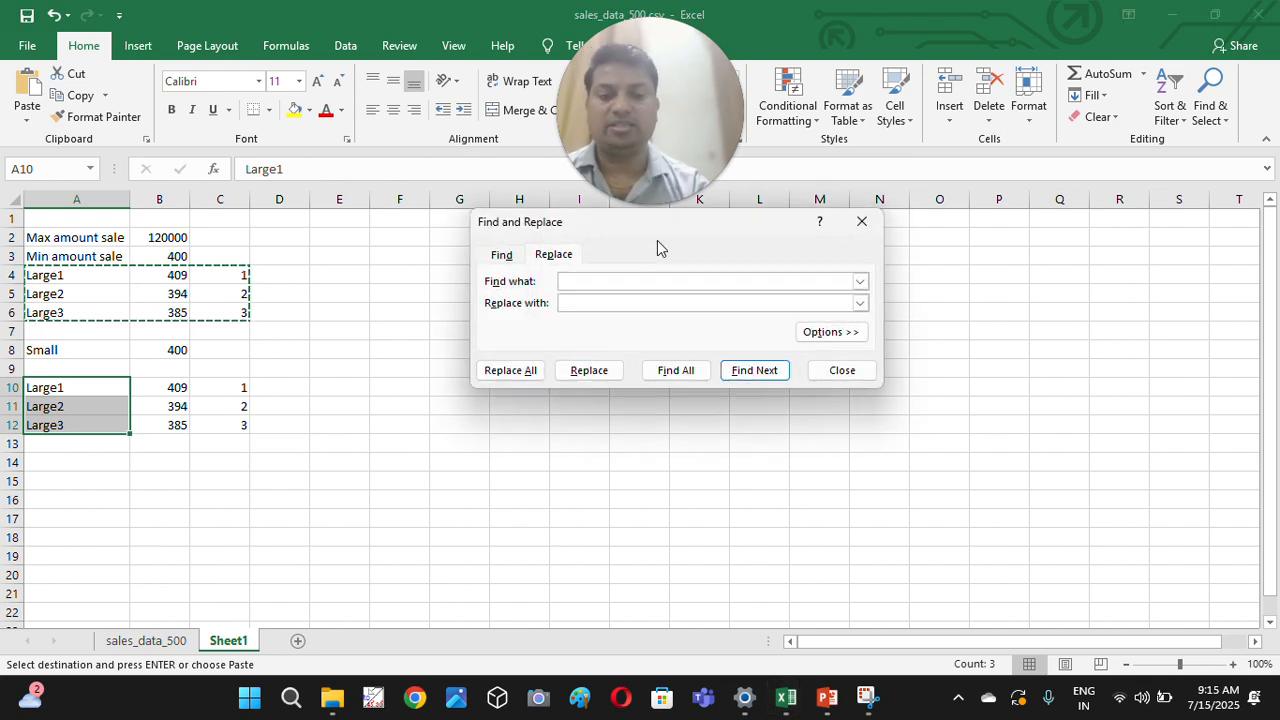
type("Small")
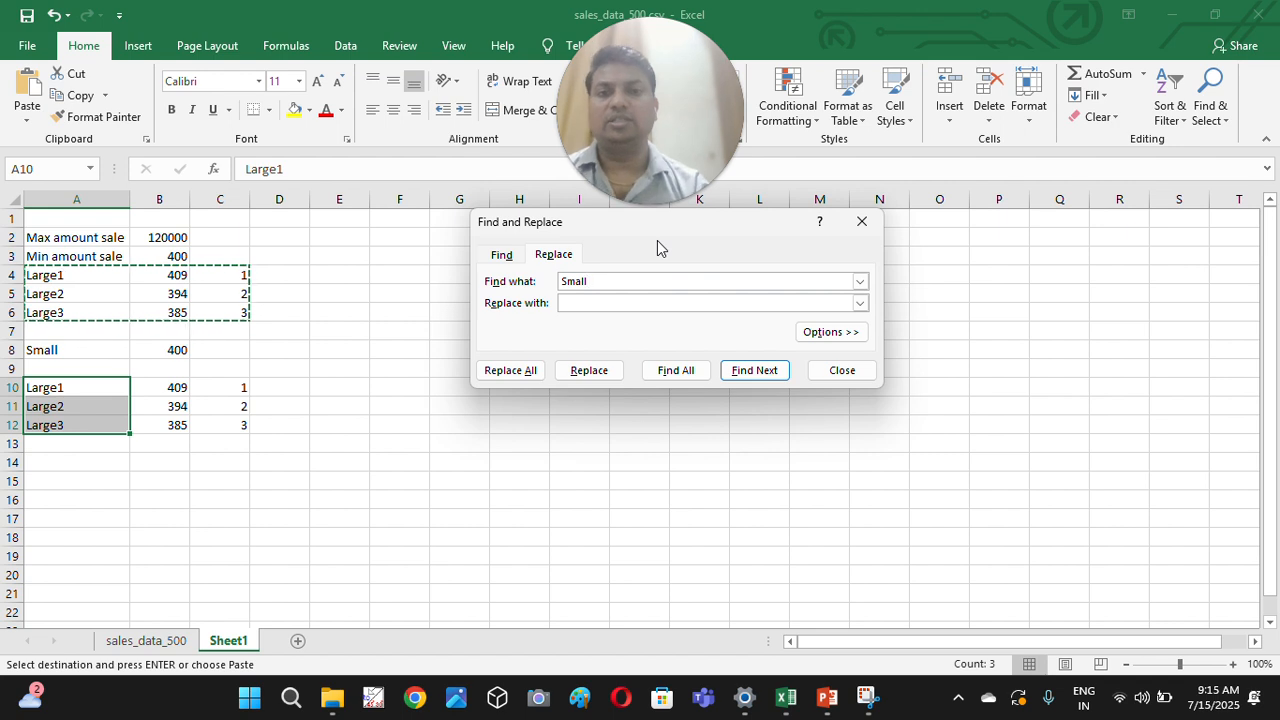
type("m")
key("BackSpace")
key("BackSpace")
type("Large")
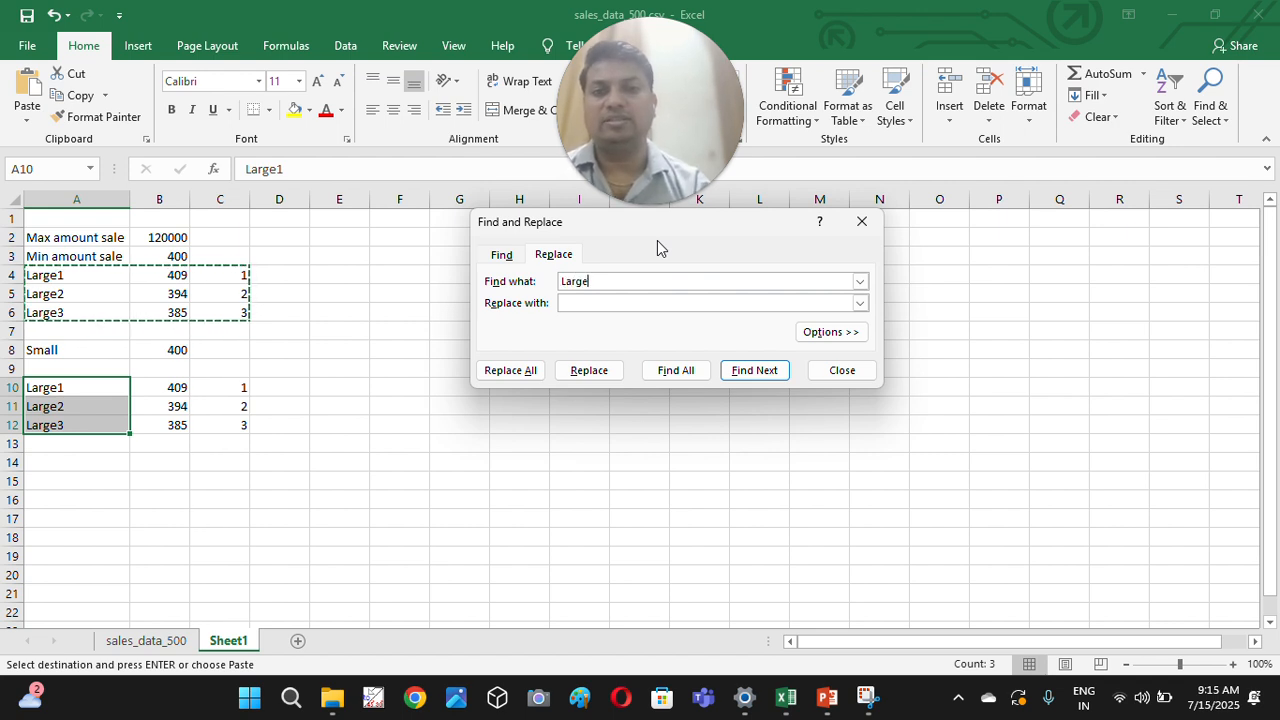
key("Tab")
type("Small")
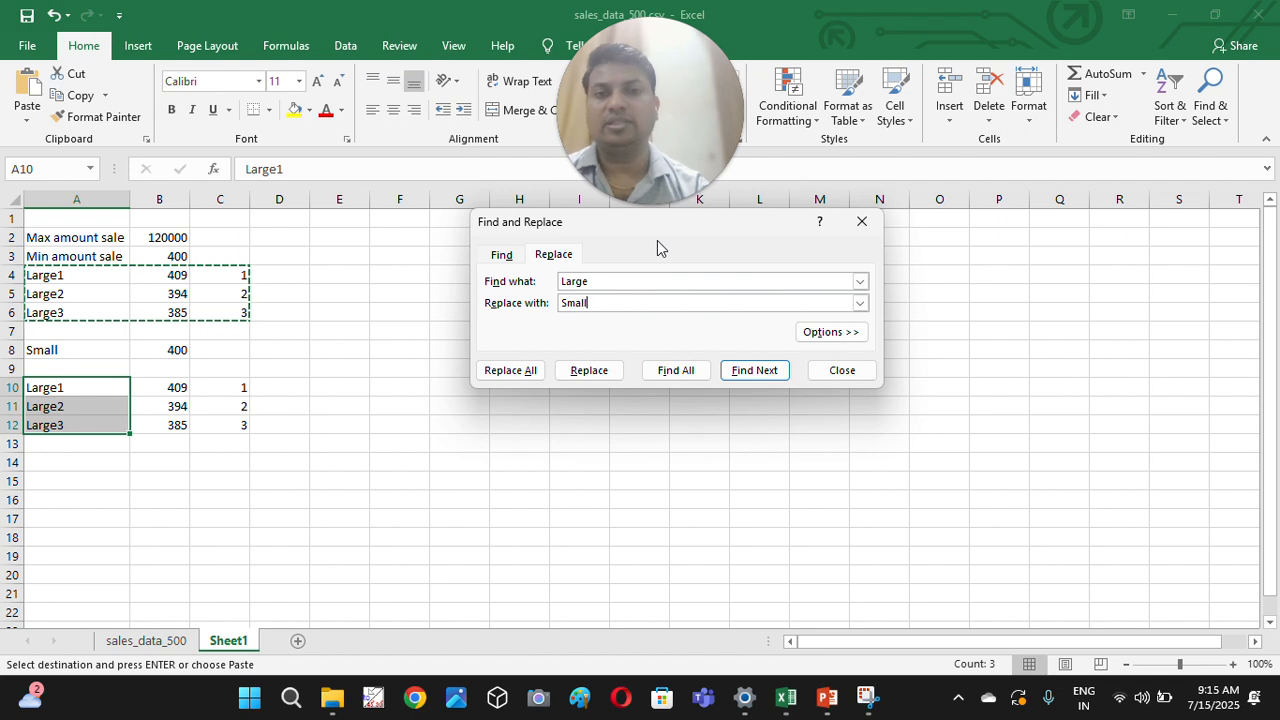
left_click(526, 370)
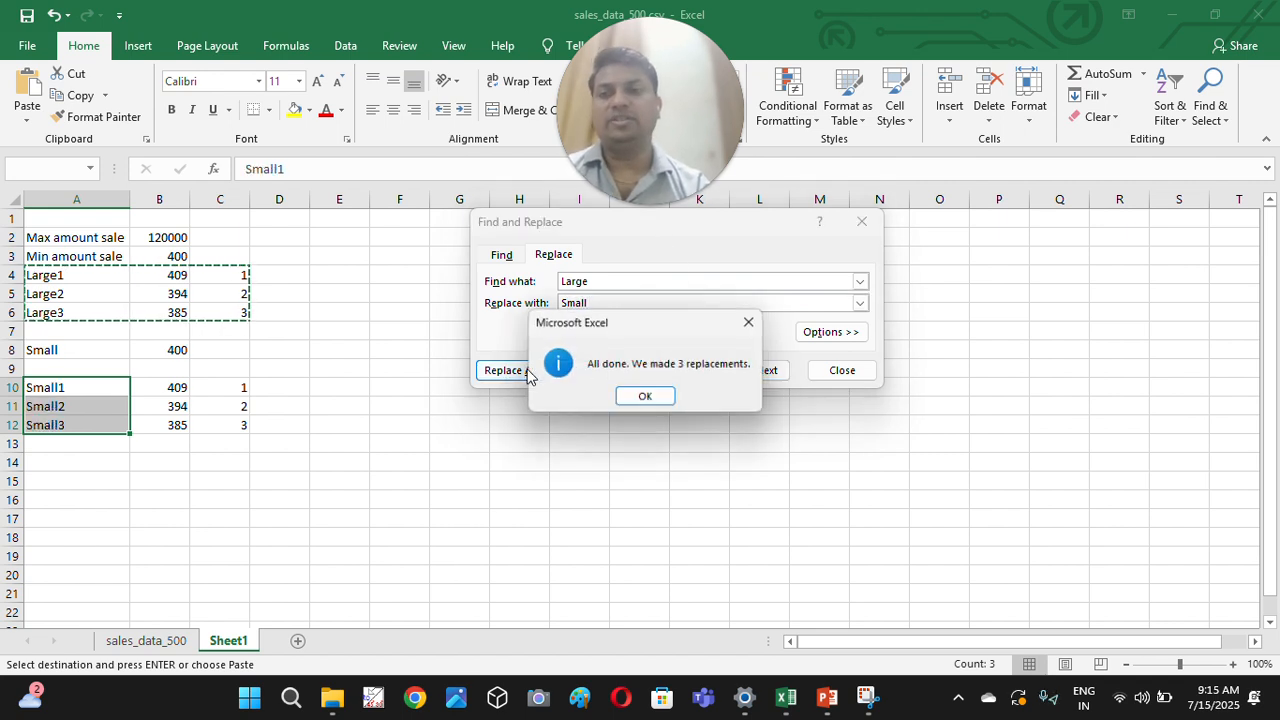
left_click(647, 398)
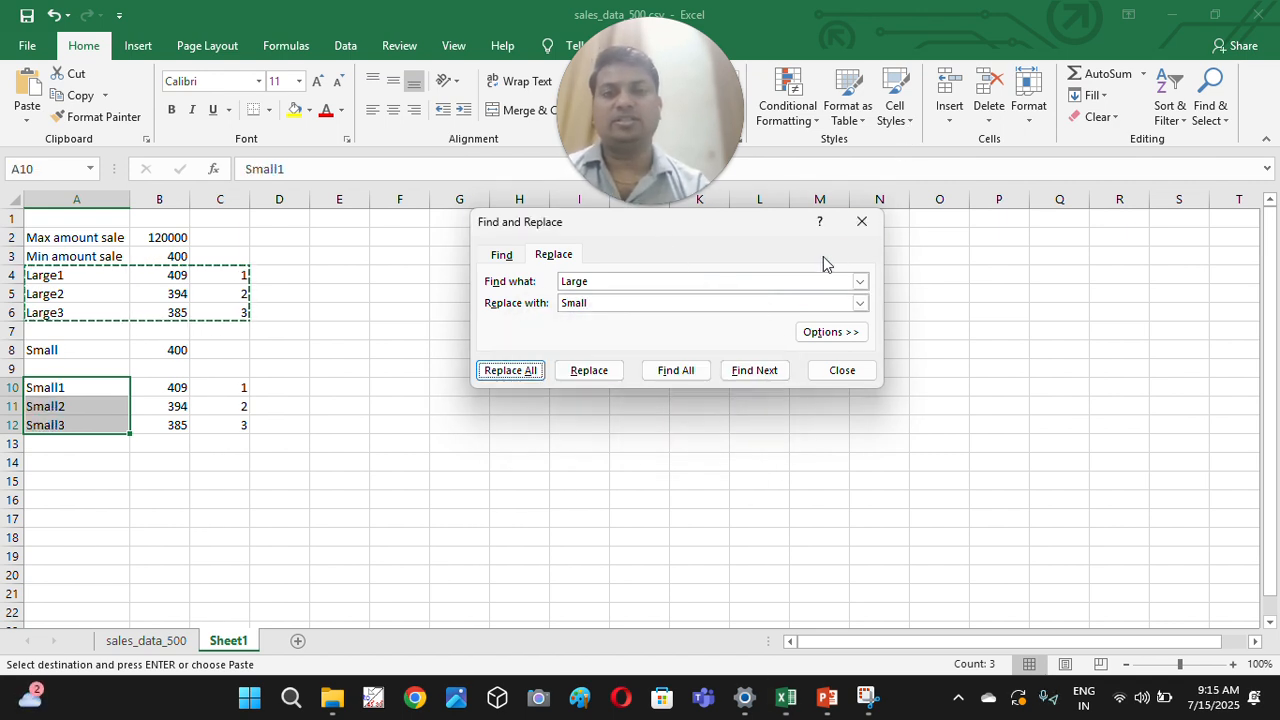
left_click(862, 221)
- Replace all occurrences of Large with Small in the formulas of B10:B12 so they use SMALL over column H
left_click_drag(240, 406, 171, 425)
left_click(171, 387)
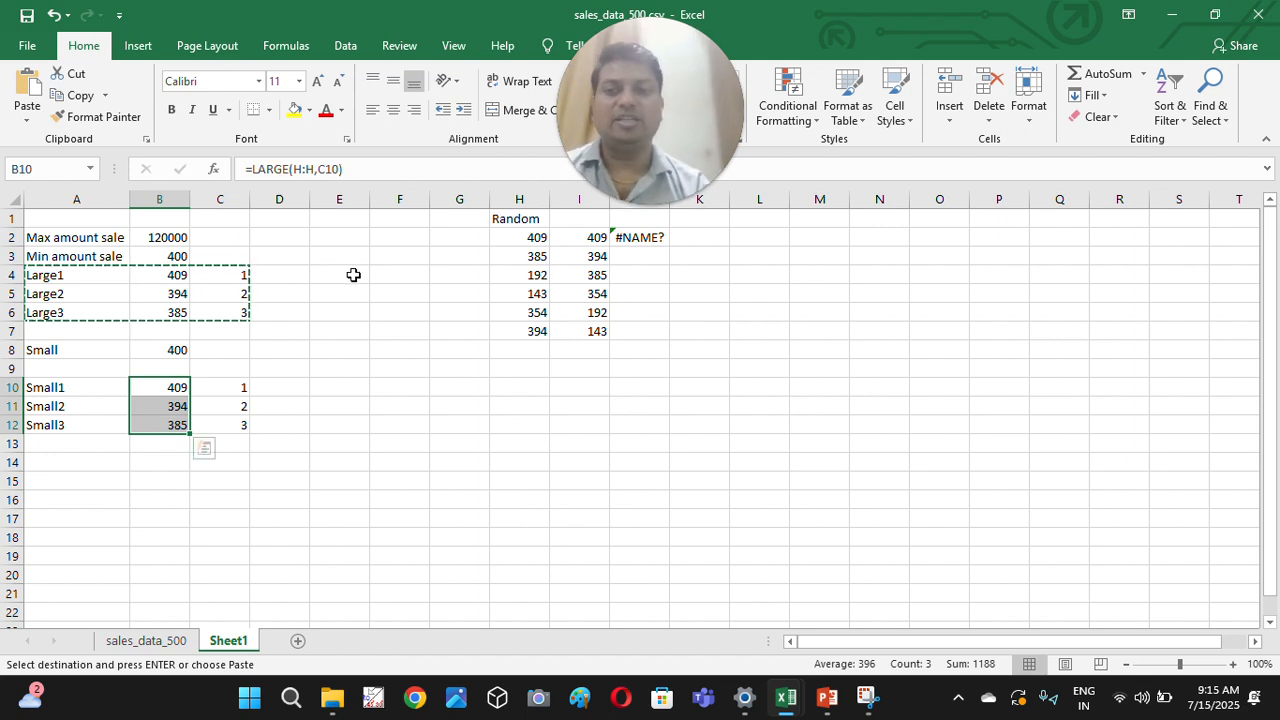
key("ctrl+h")
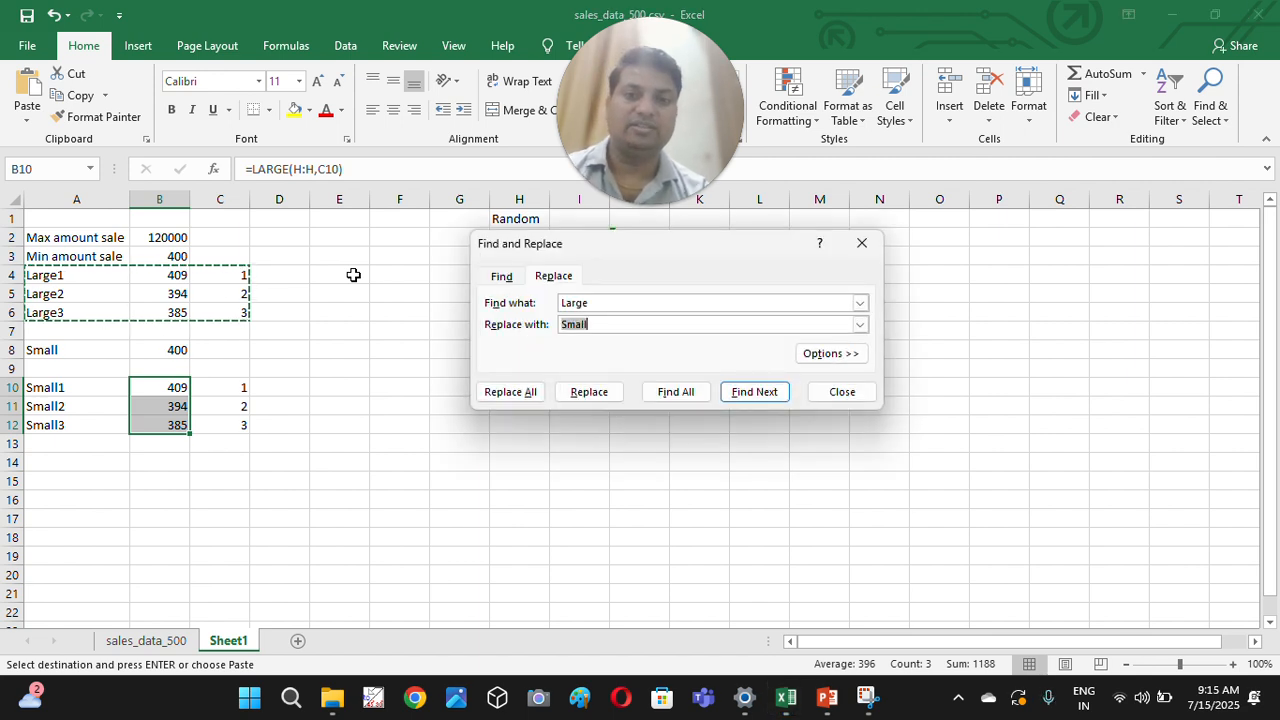
left_click(511, 393)
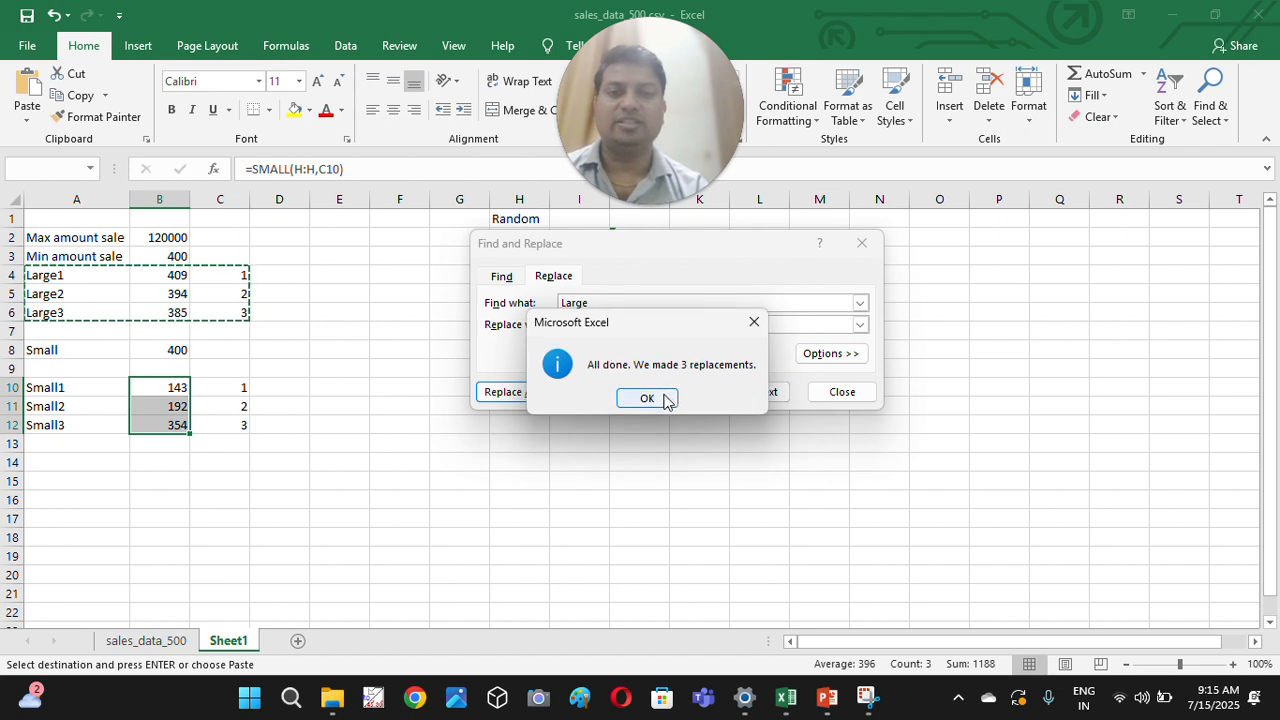
left_click(652, 396)
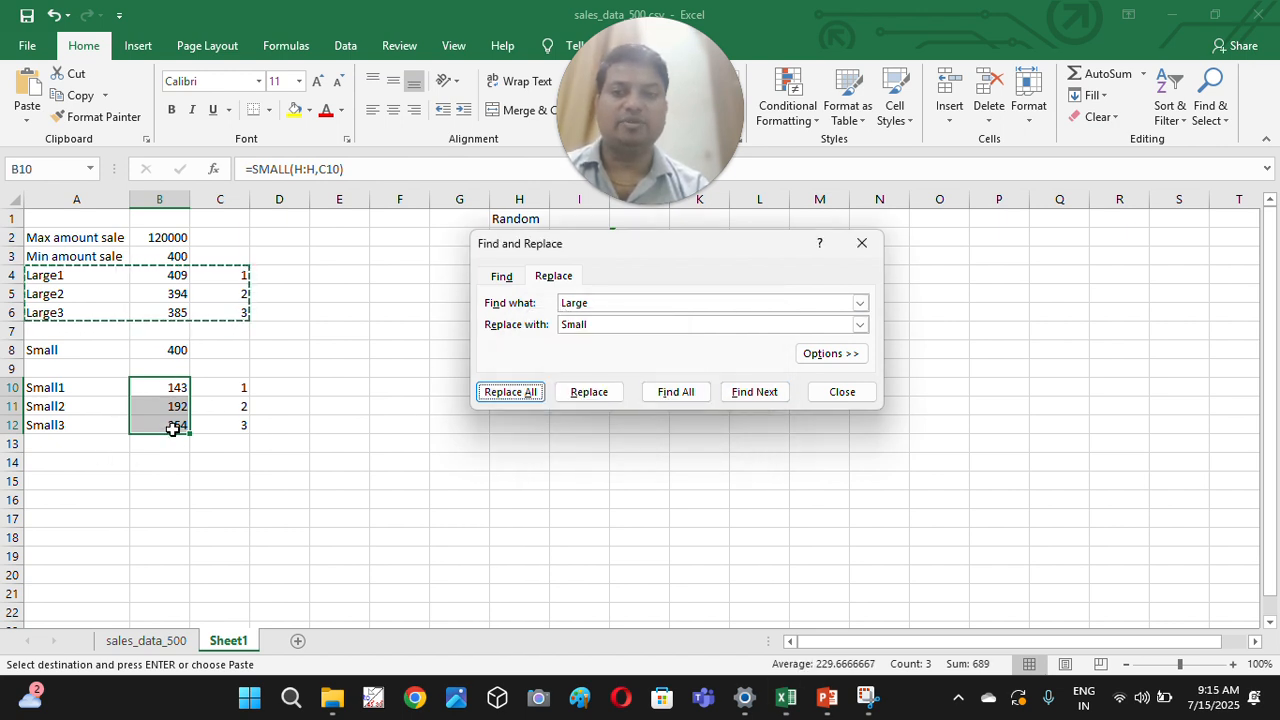
- Close the Find and Replace dialog and check the SMALL formulas in B10:B12 against the lowest values of the sorted list in column I
left_click(862, 243)
left_click(161, 385)
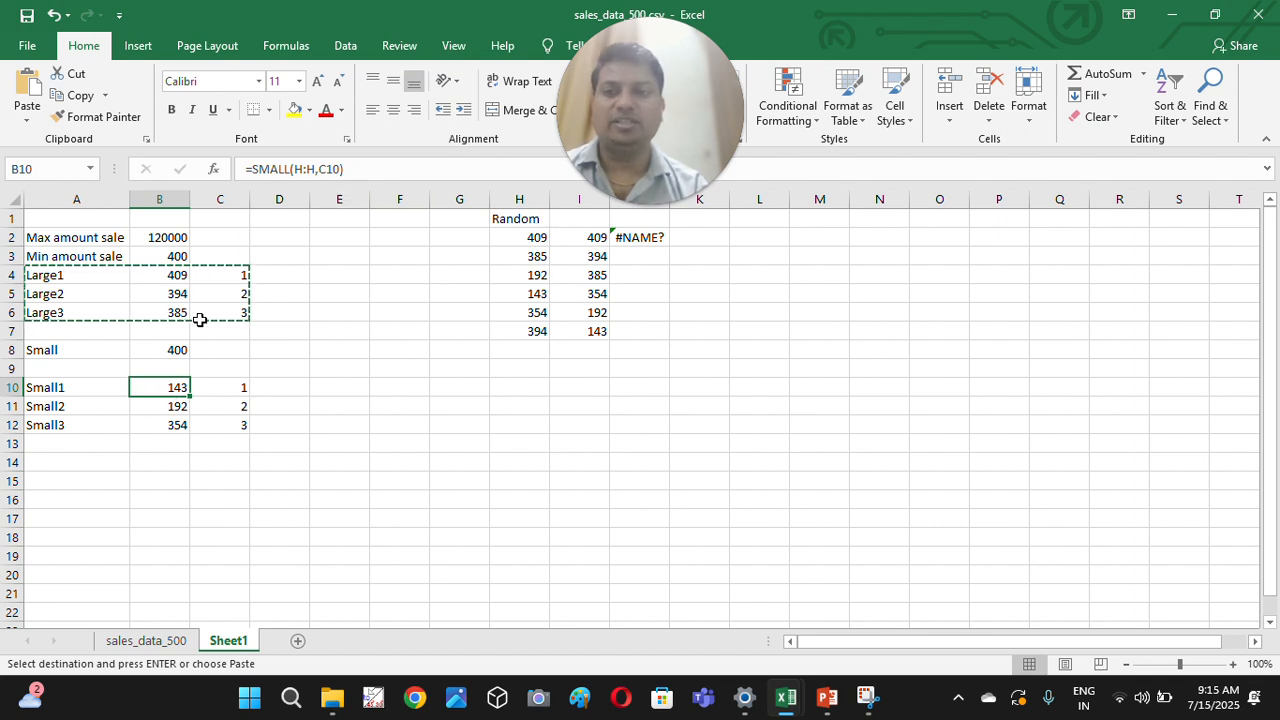
left_click(177, 408)
left_click(177, 424)
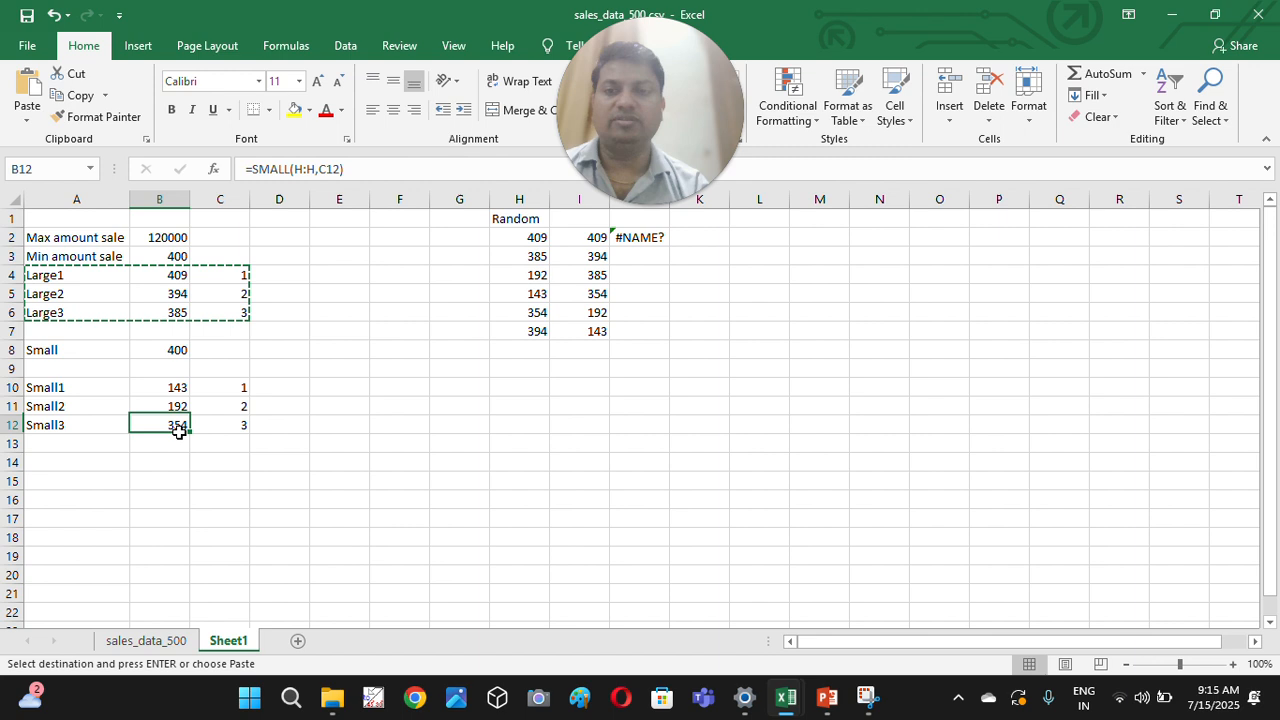
left_click(597, 330)
left_click(600, 313)
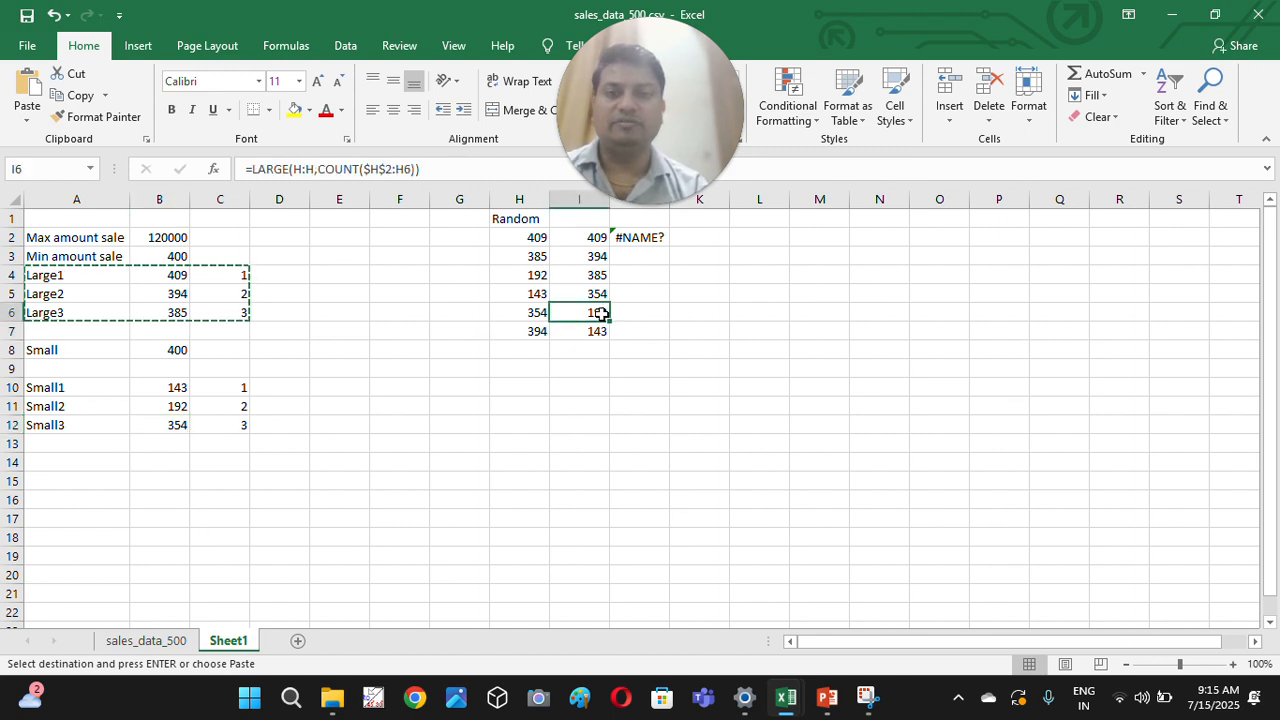
left_click(591, 296)
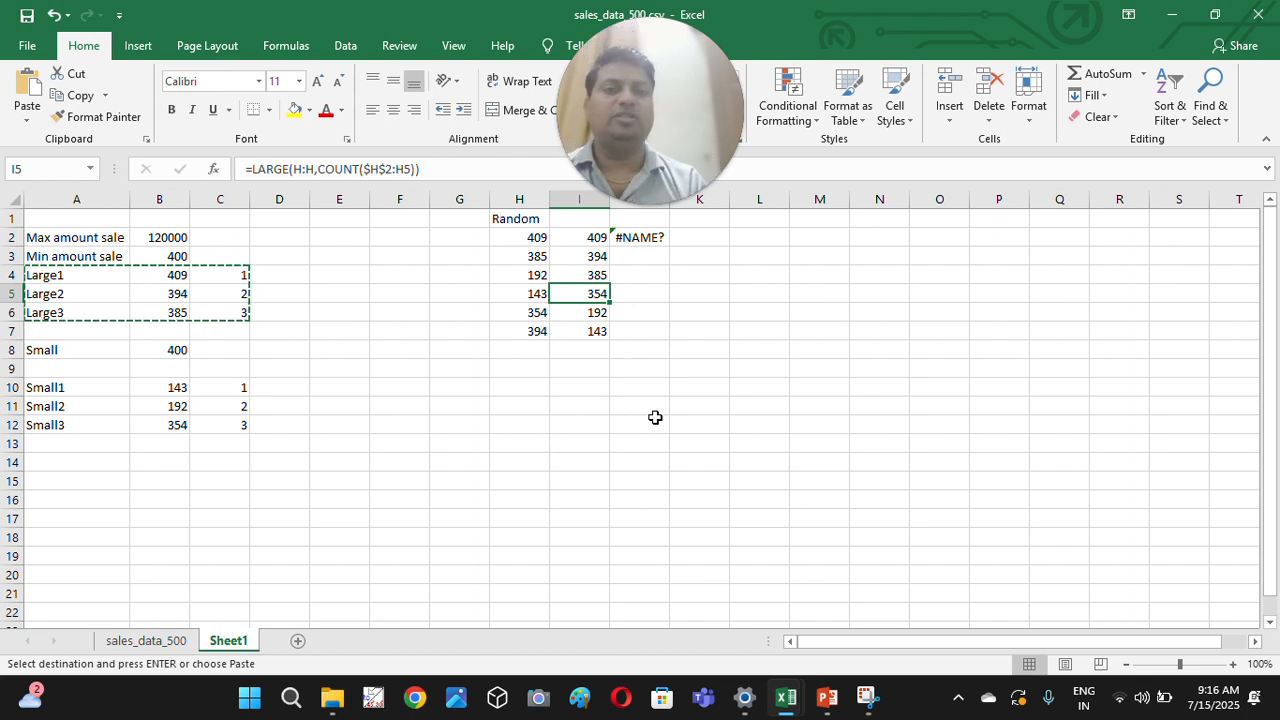
- Enter the heading Sort D in I1 above the descending list
key("Up")
key("Up")
key("Up")
key("Up")
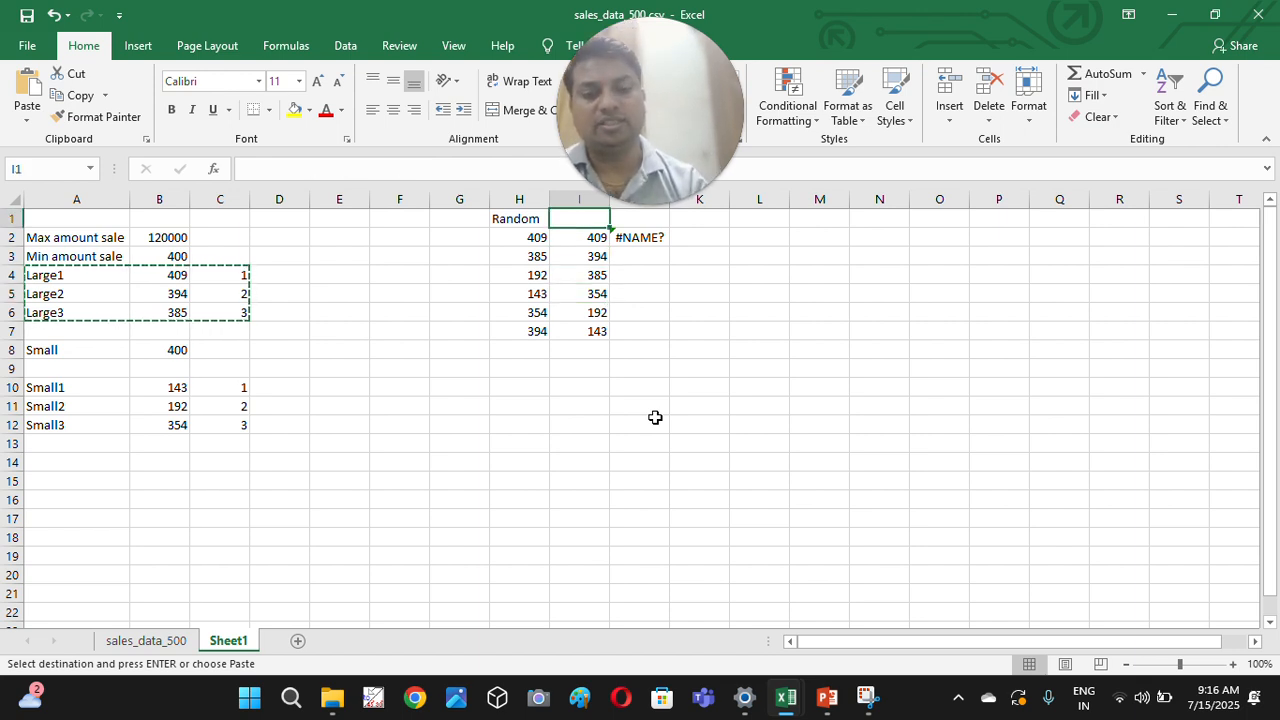
type("Short D")
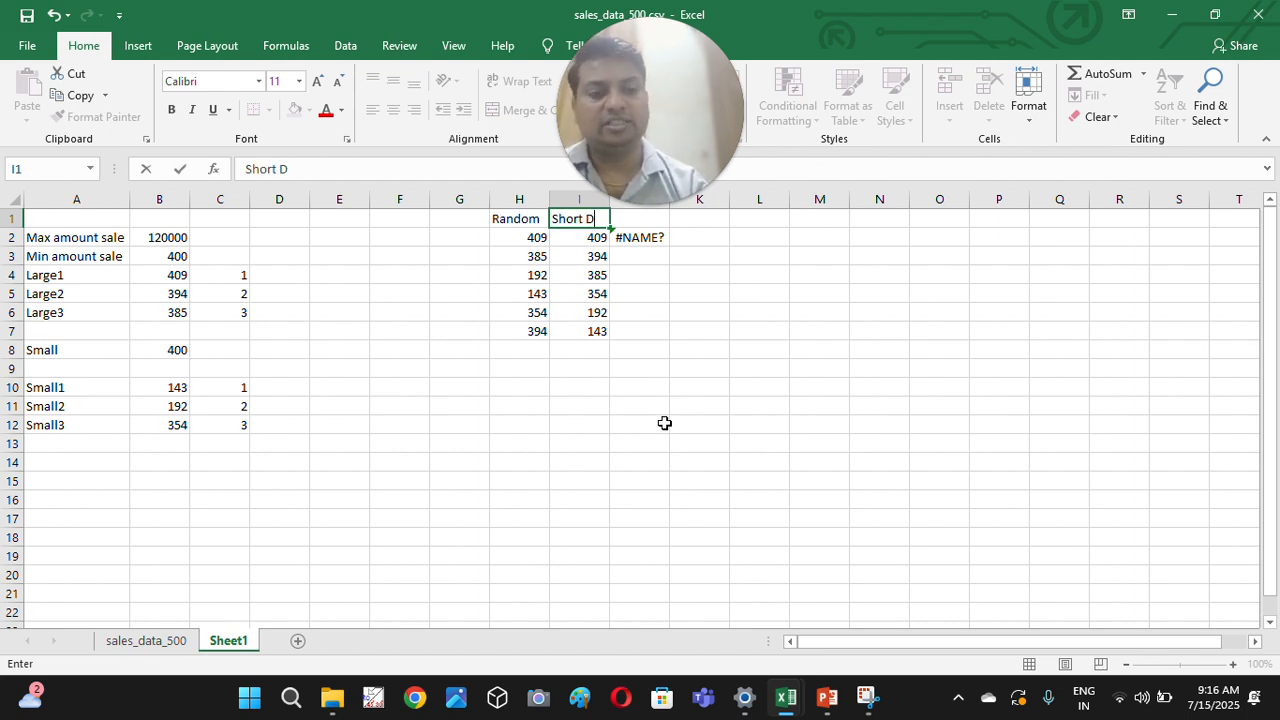
key("Return")
key("Up")
key("Right")
key("Left")
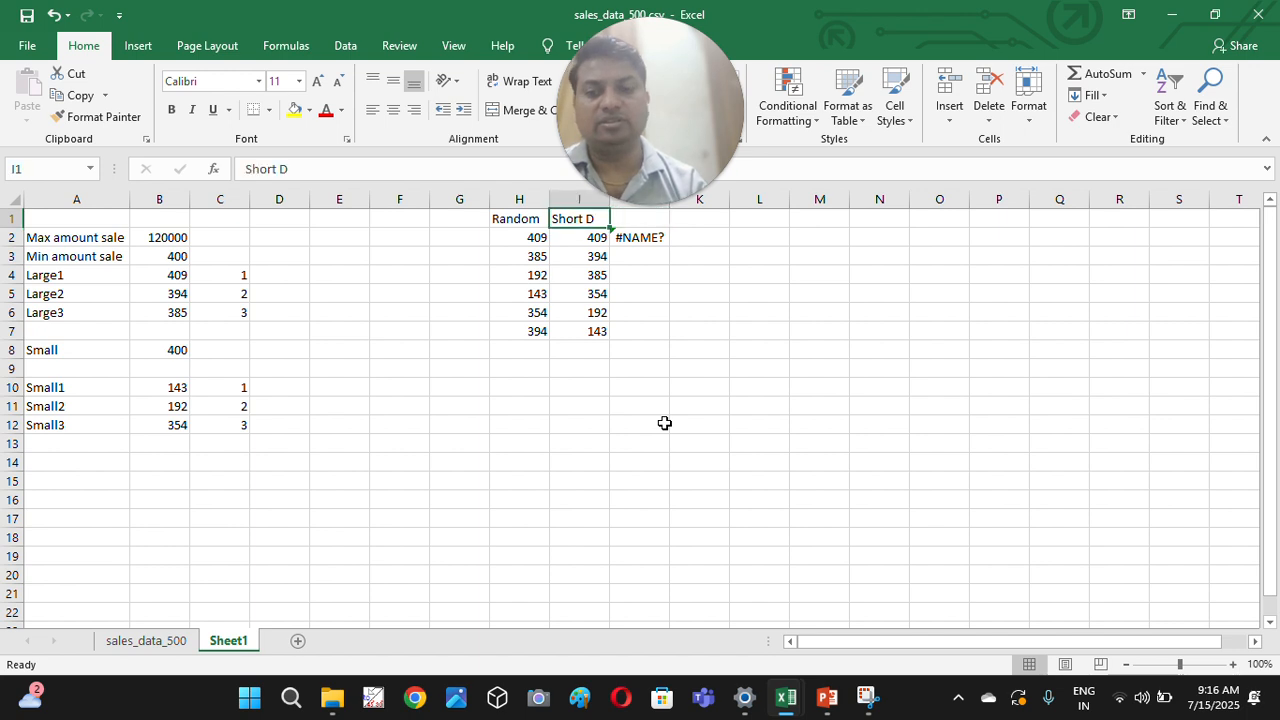
key("F2")
key("BackSpace")
key("Return")
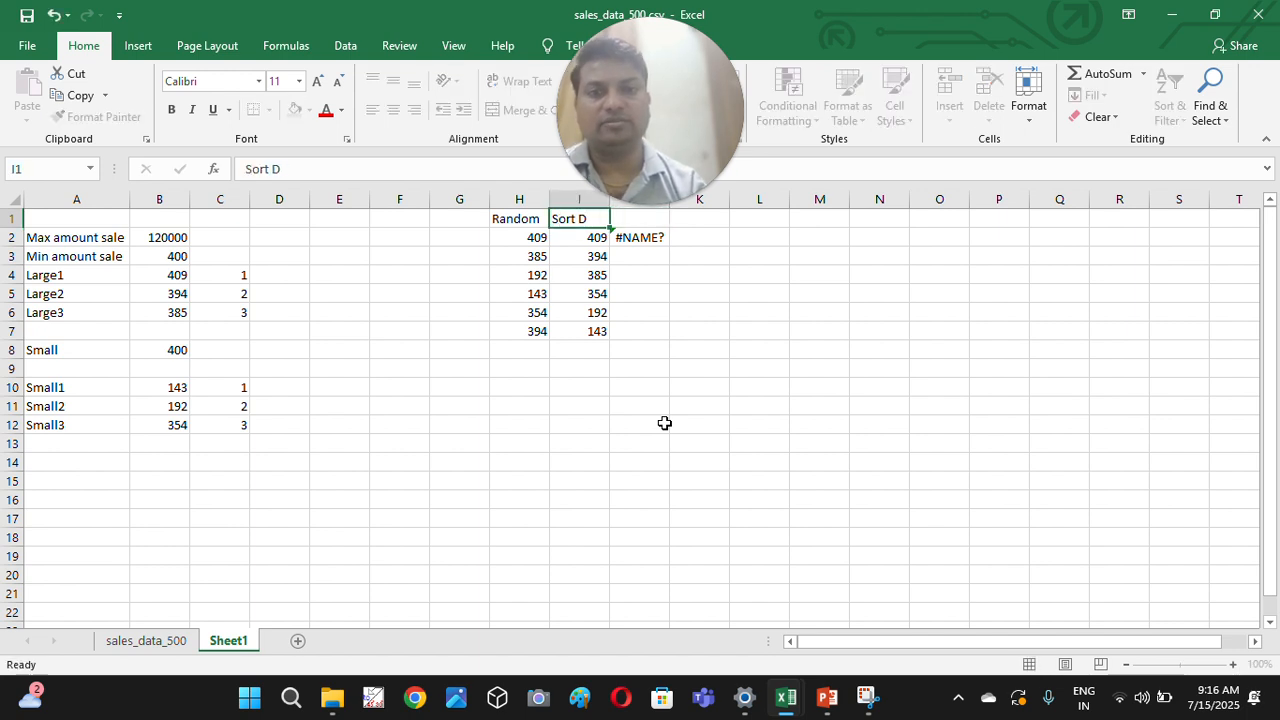
- Enter the heading Sort A in J1 beside the Sort D heading
key("Up")
key("Right")
type("Sor")
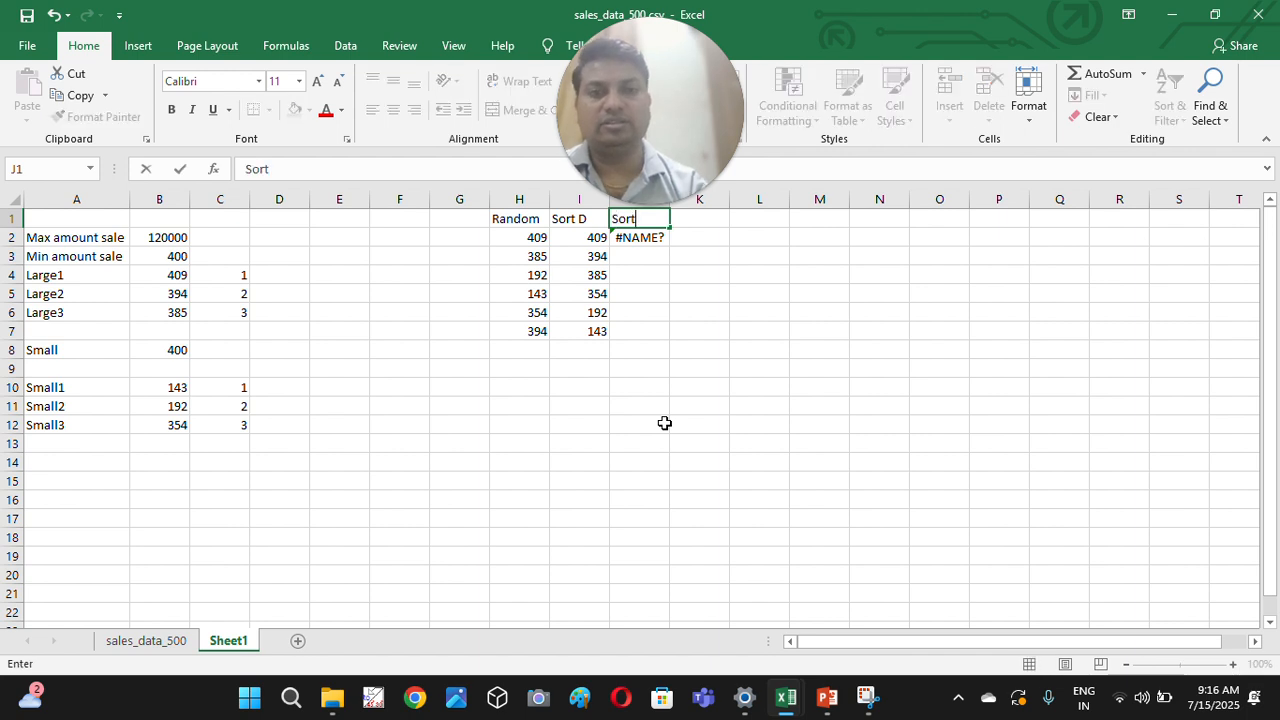
key("Return")
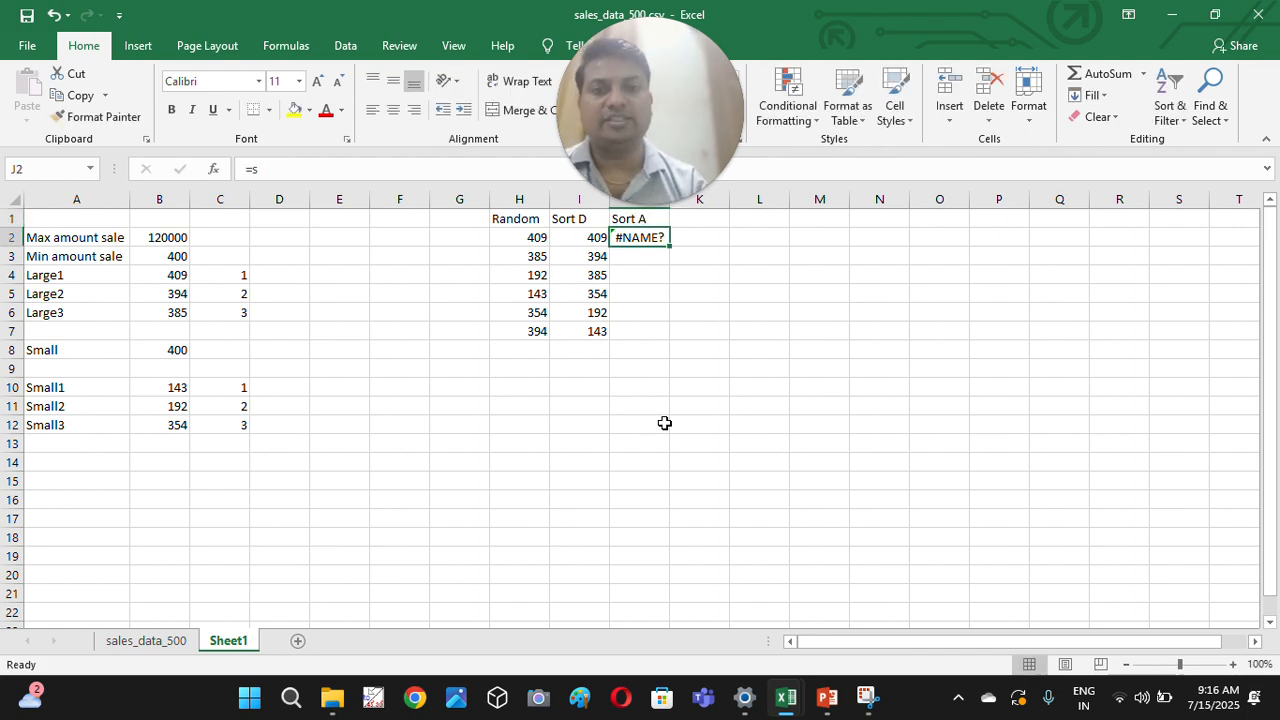
type("=")
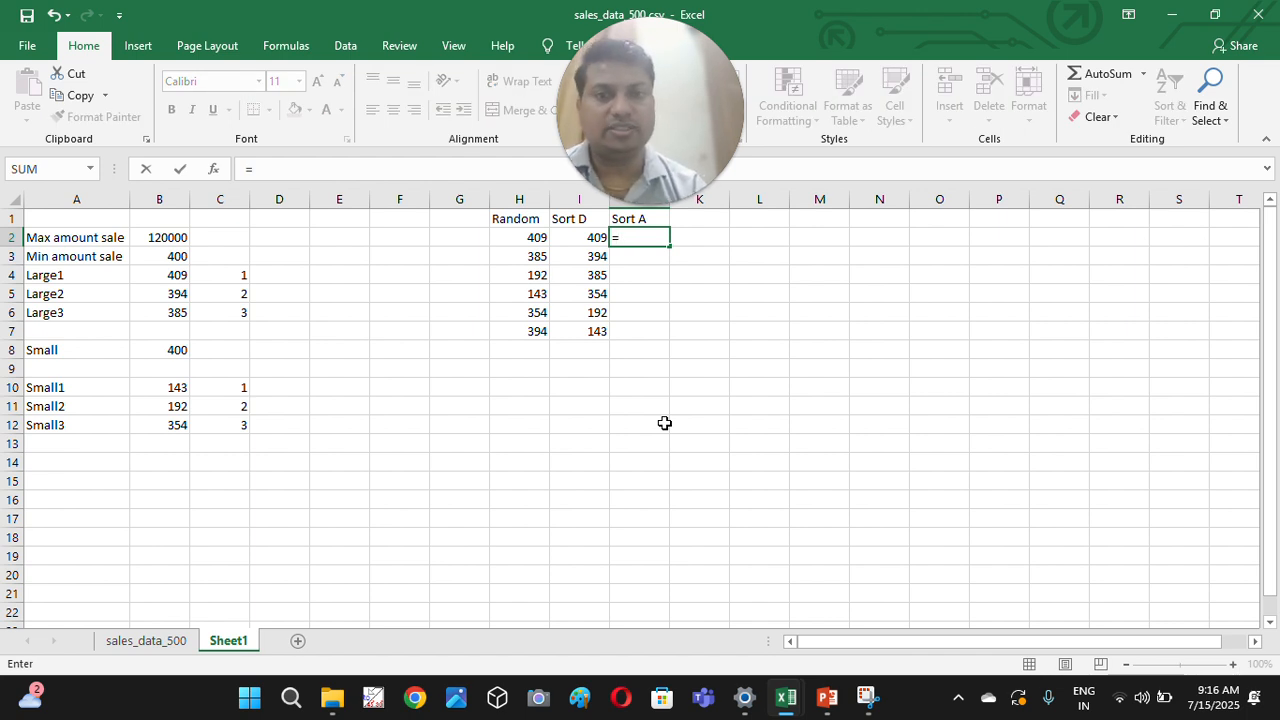
type("sam")
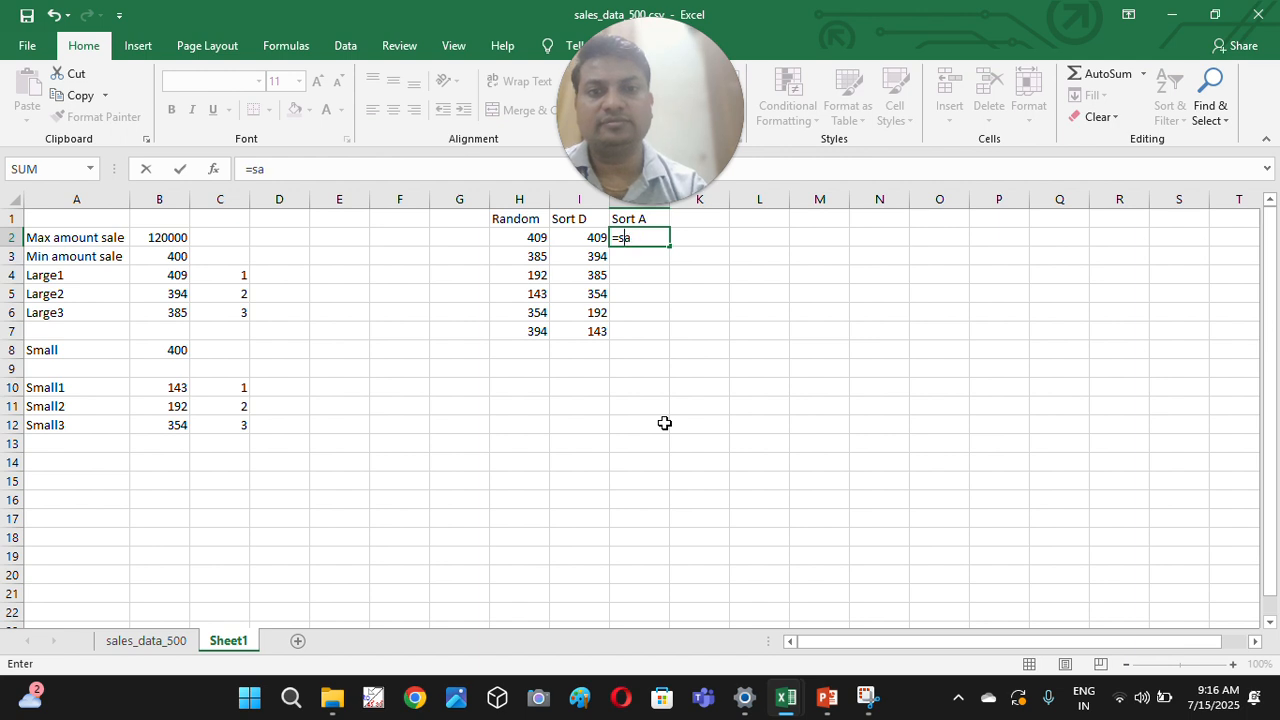
key("Escape")
key("Left")
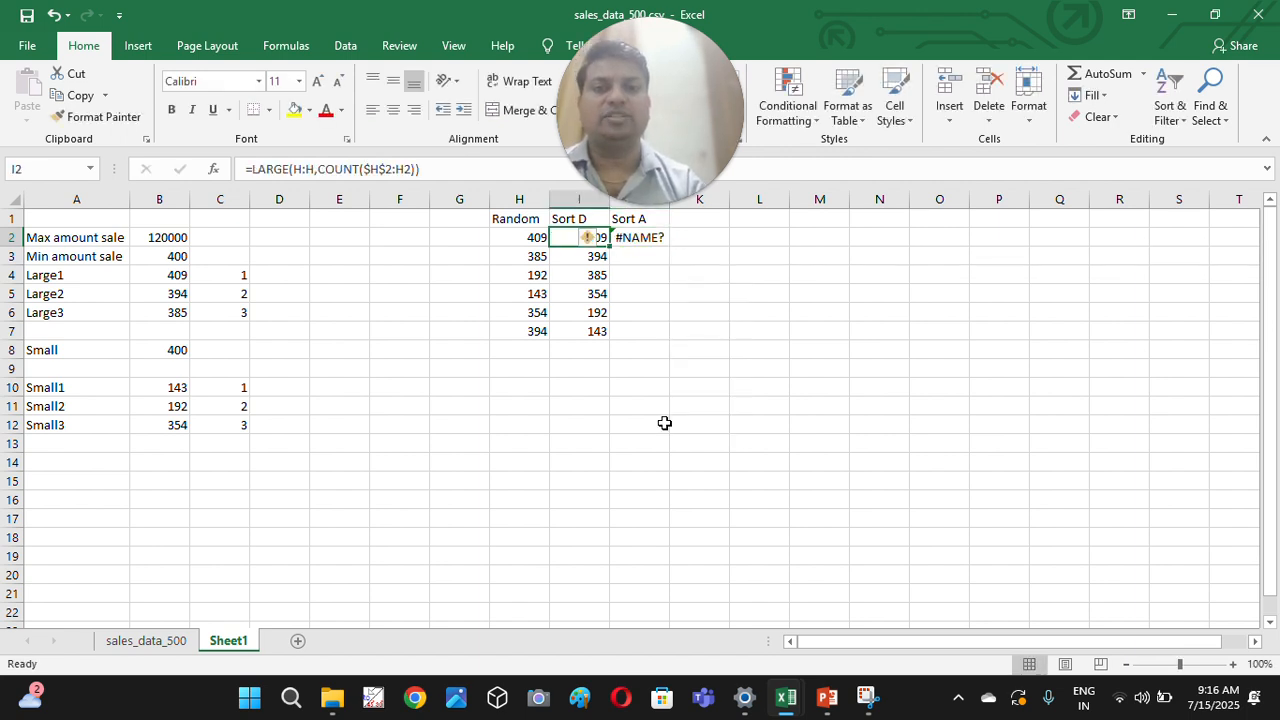
- Clear the leftover formula in J2 and start a SMALL formula there with the whole column H as its array
key("Right")
key("Delete")
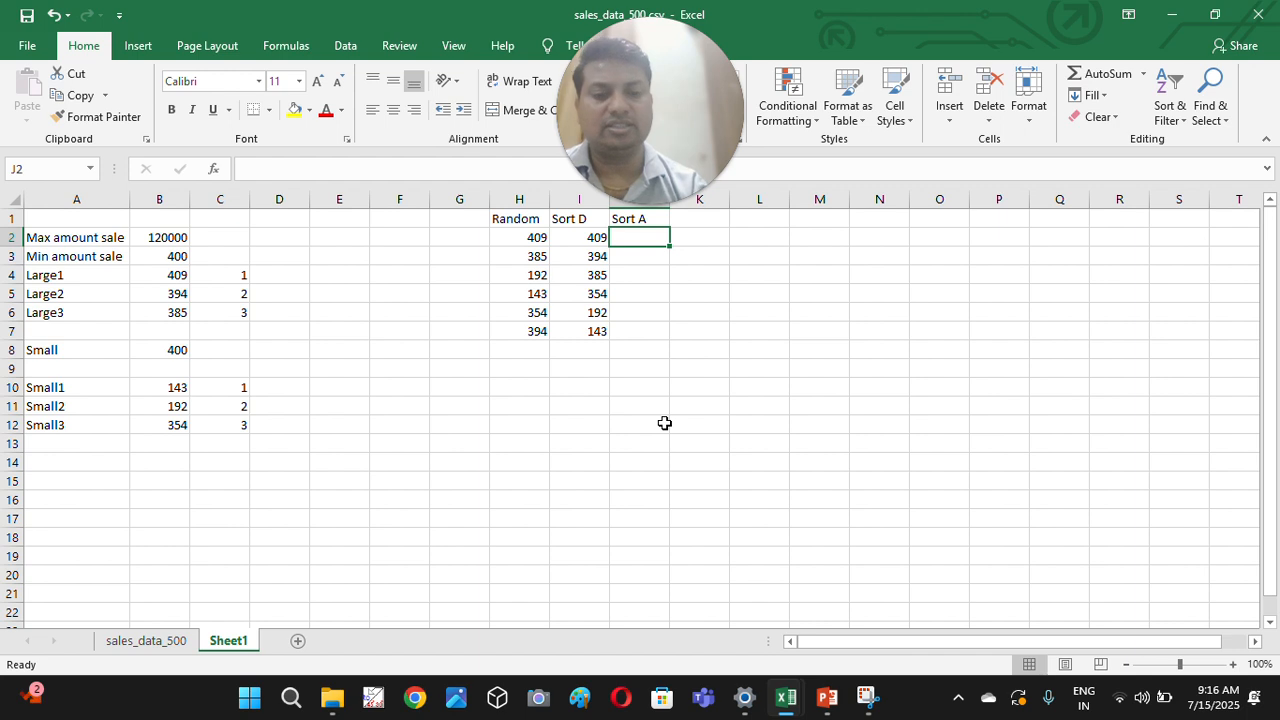
type("s")
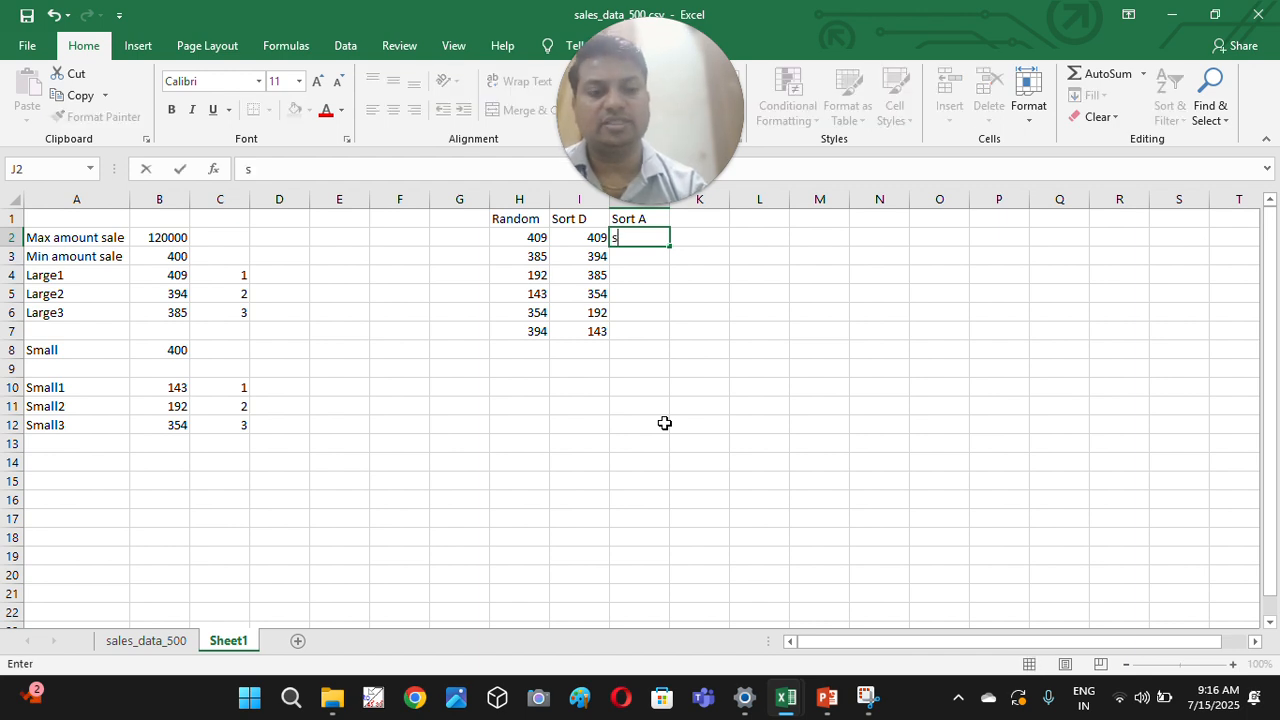
key("BackSpace")
type("=sam")
key("BackSpace")
key("BackSpace")
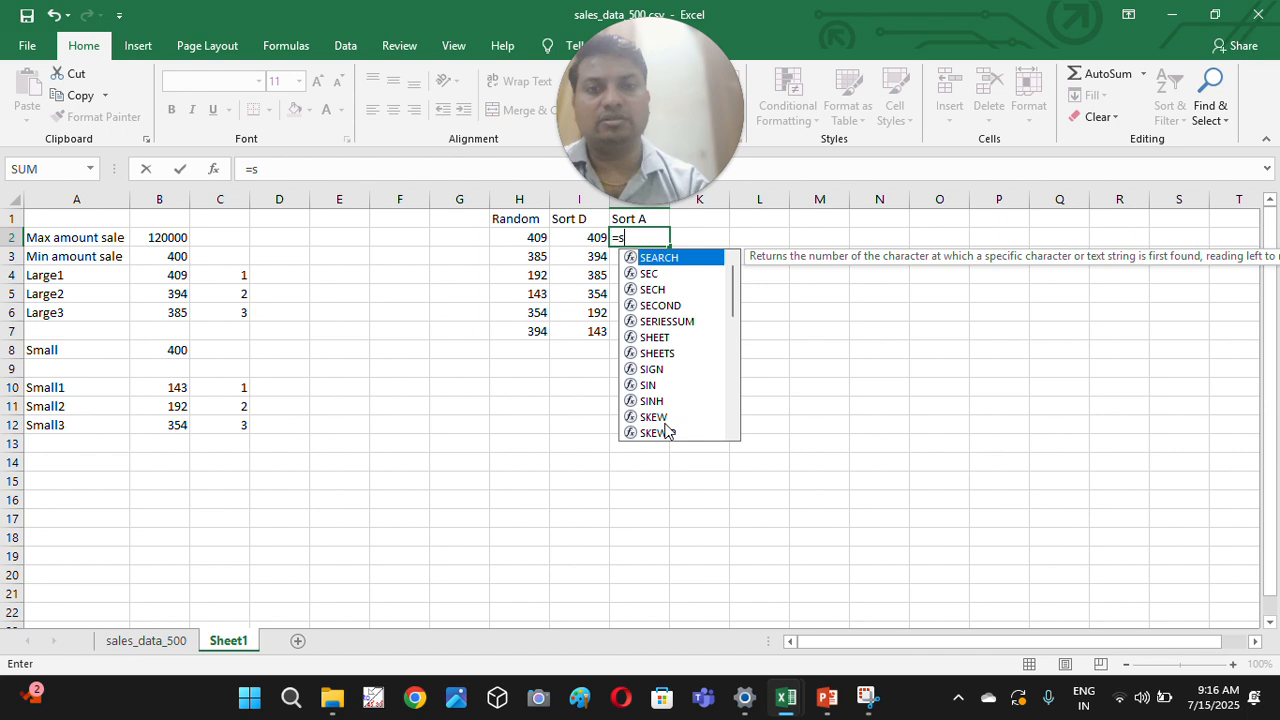
type("mall")
key("Tab")
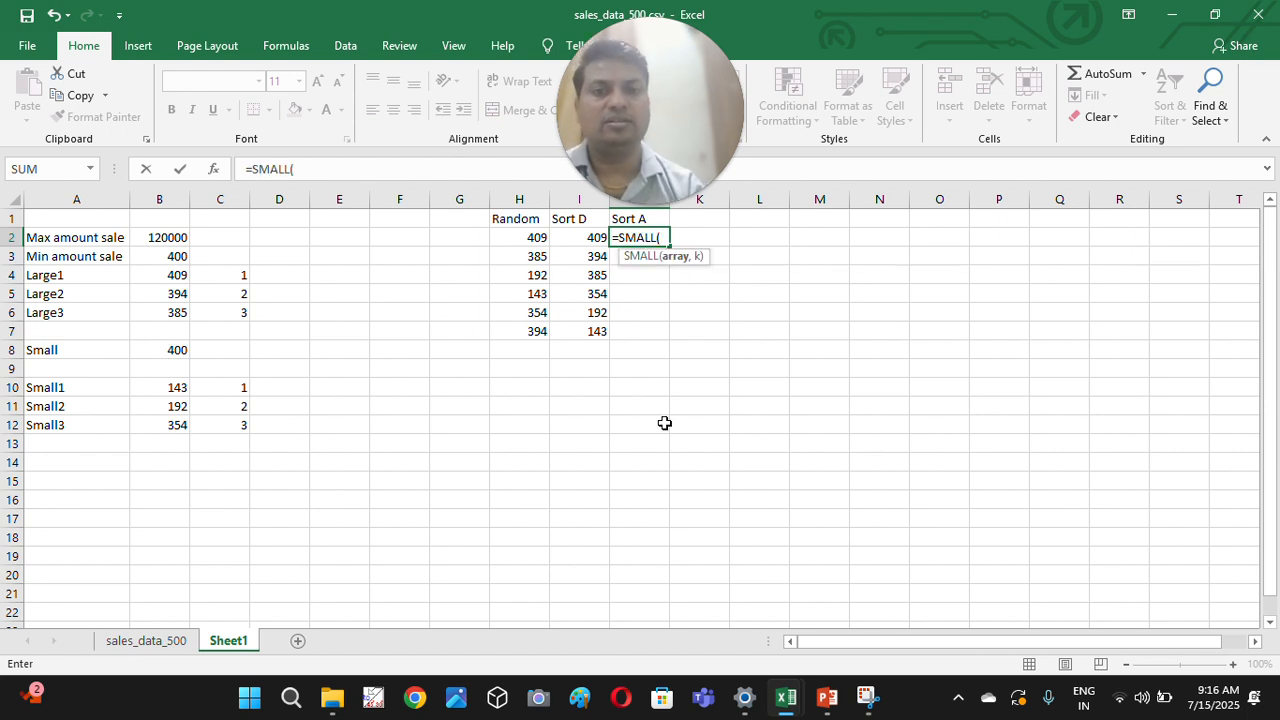
left_click(520, 193)
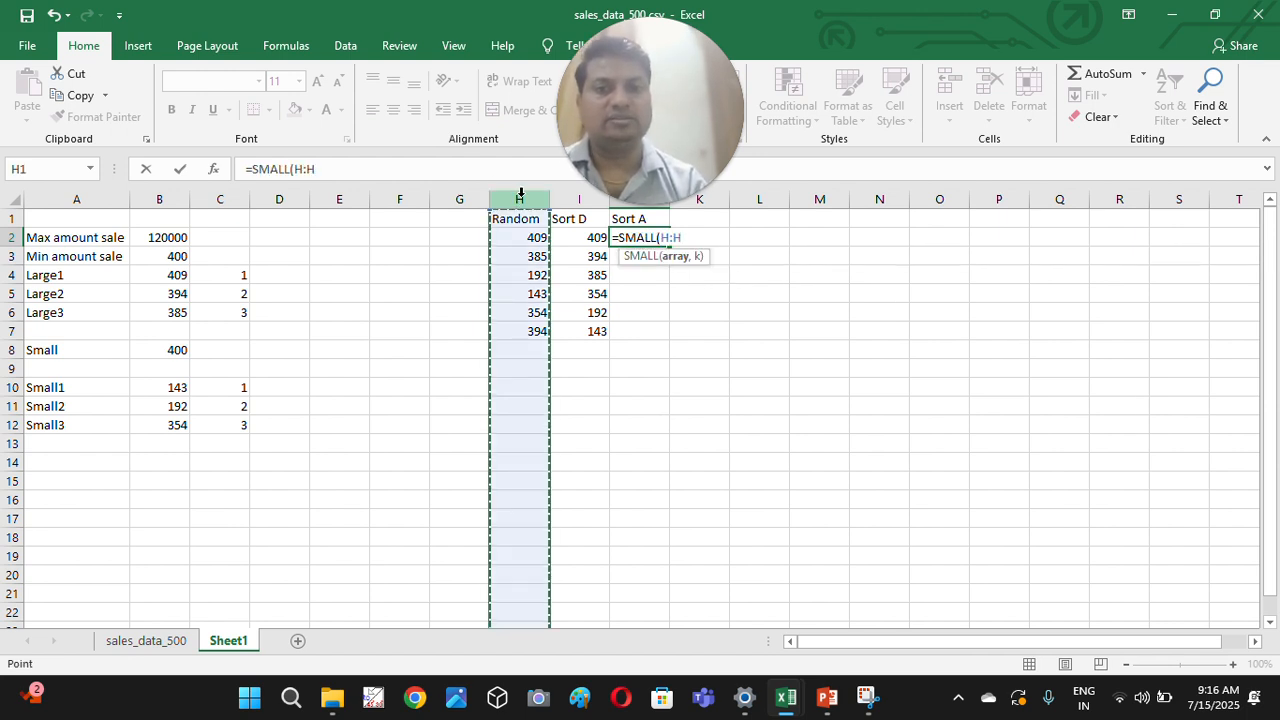
type(",")
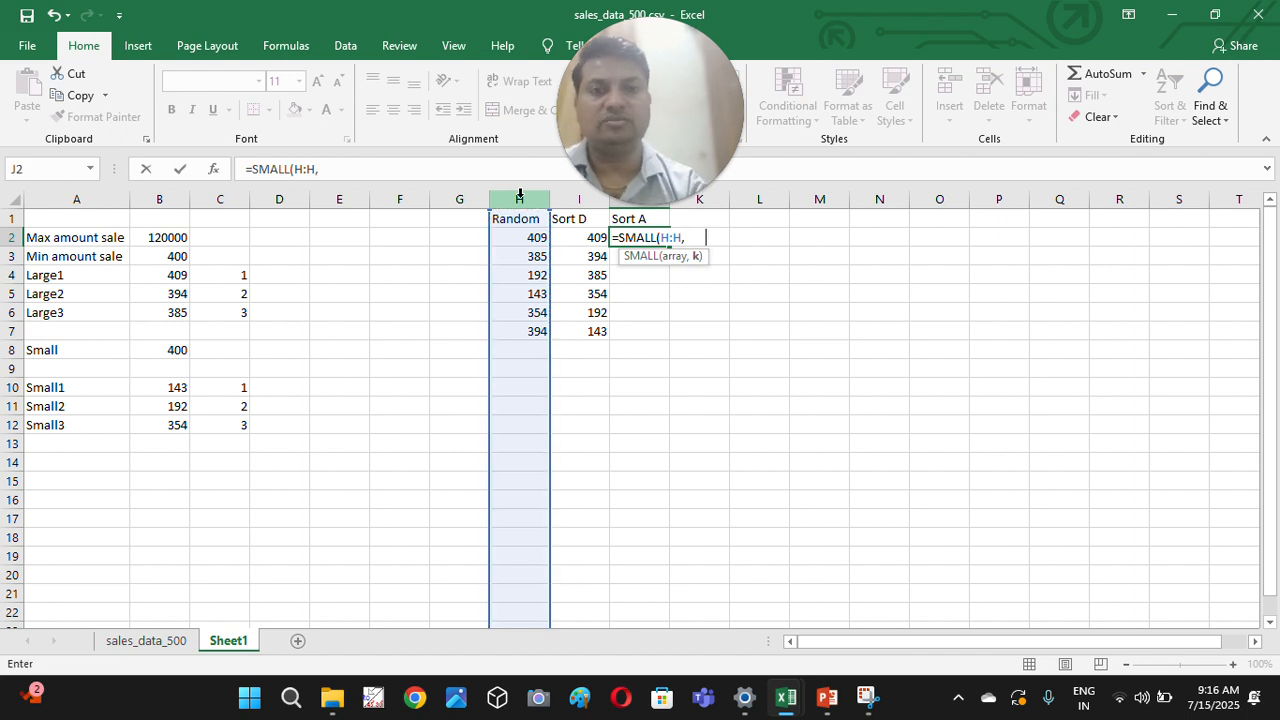
- Complete the J2 formula with COUNT($H$2:H2) as k, keeping the first H2 reference absolute so the range expands
type("count")
key("Tab")
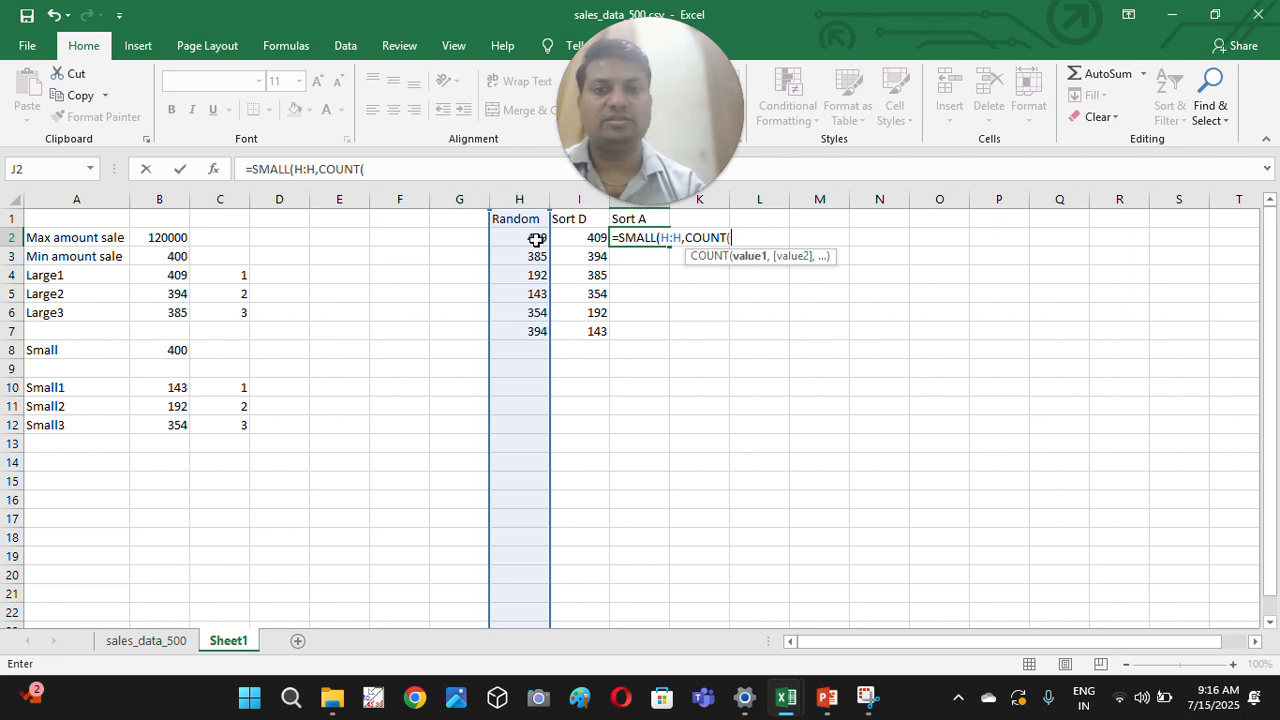
left_click(536, 240)
key("F8")
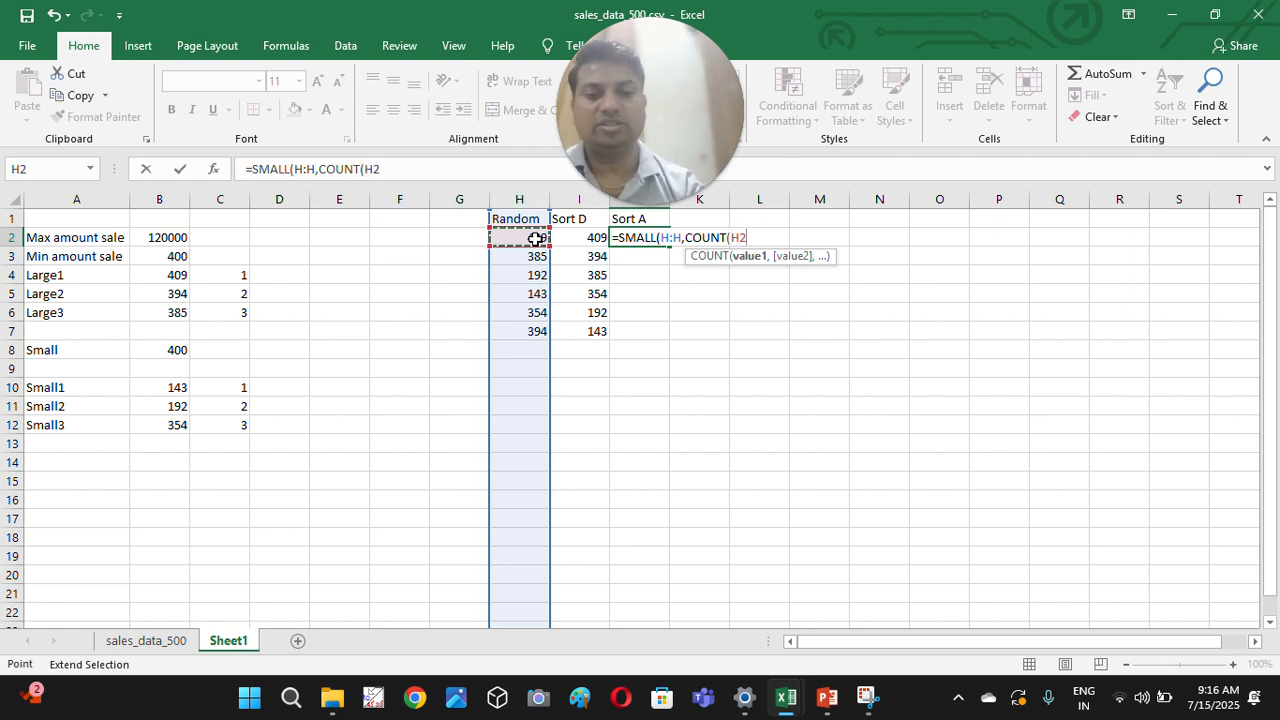
left_click(536, 240)
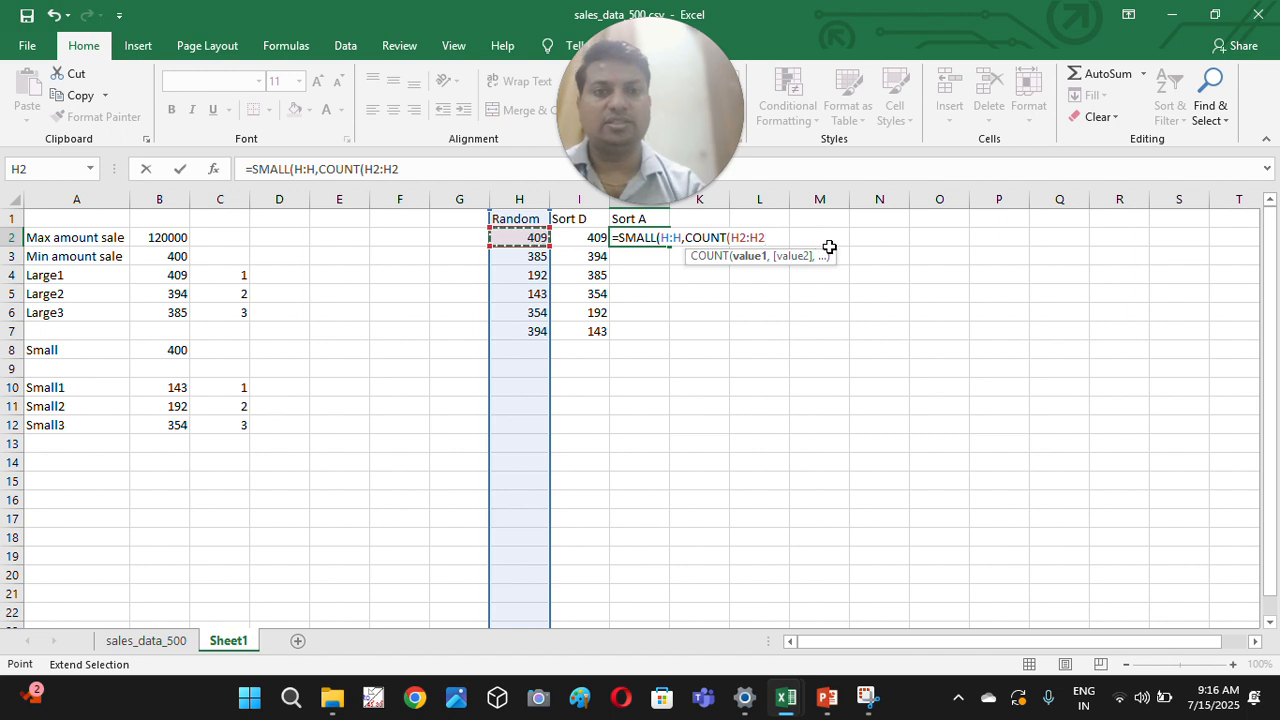
type("))")
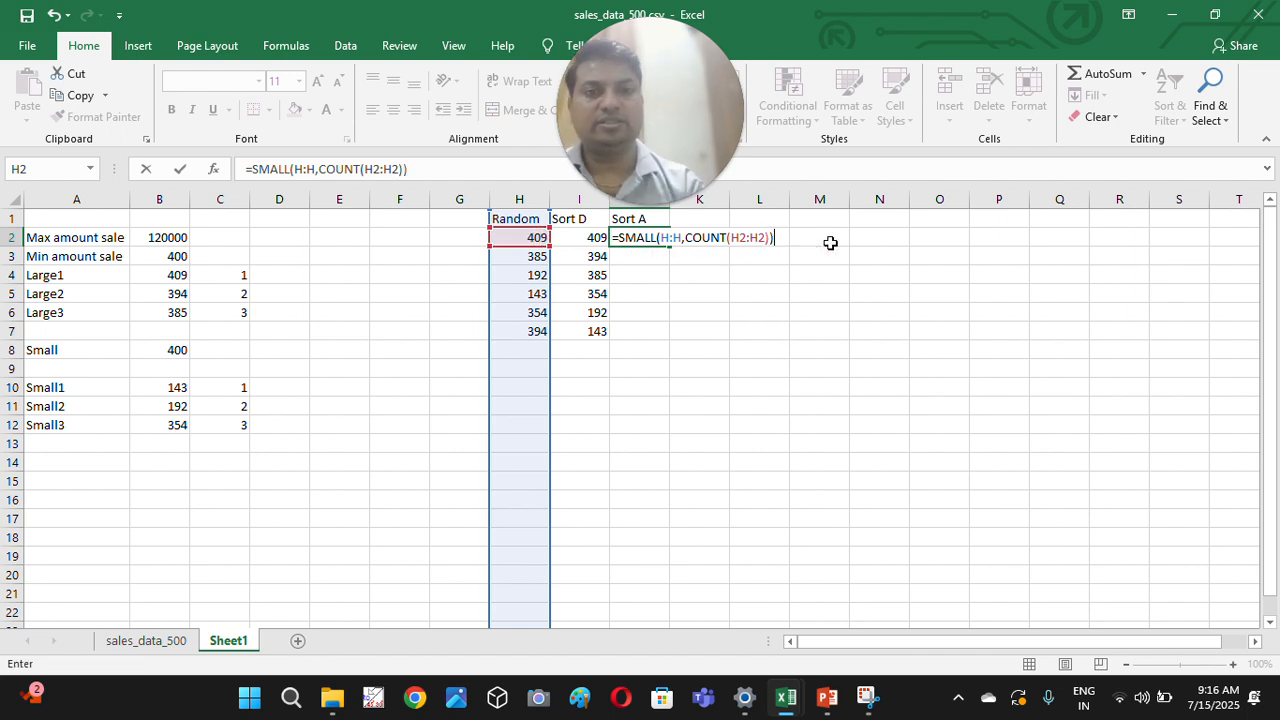
left_click(374, 169)
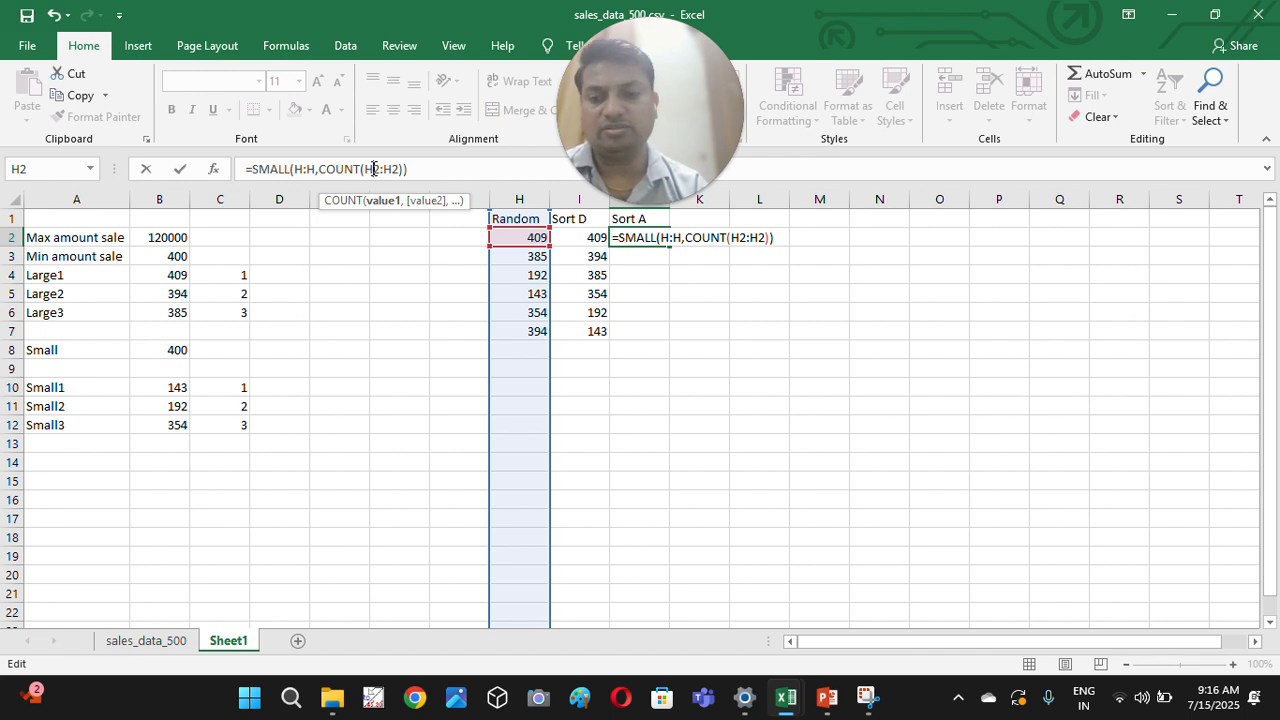
key("F4")
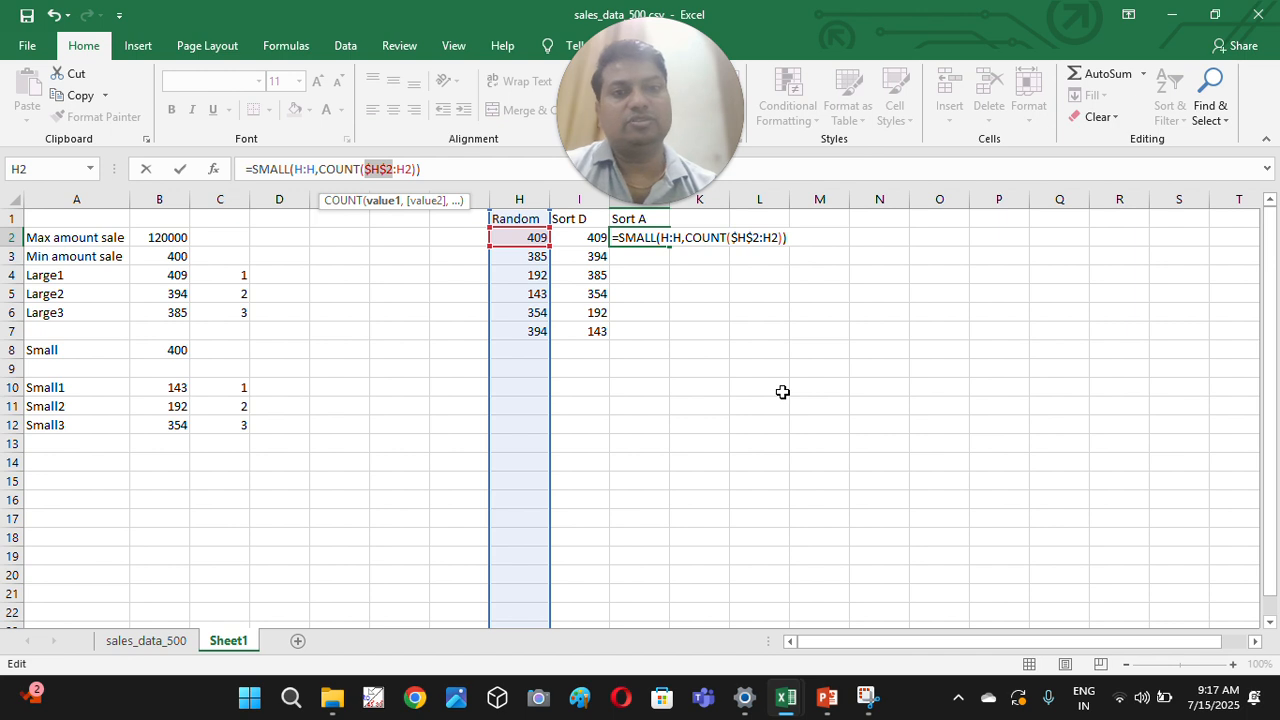
key("Return")
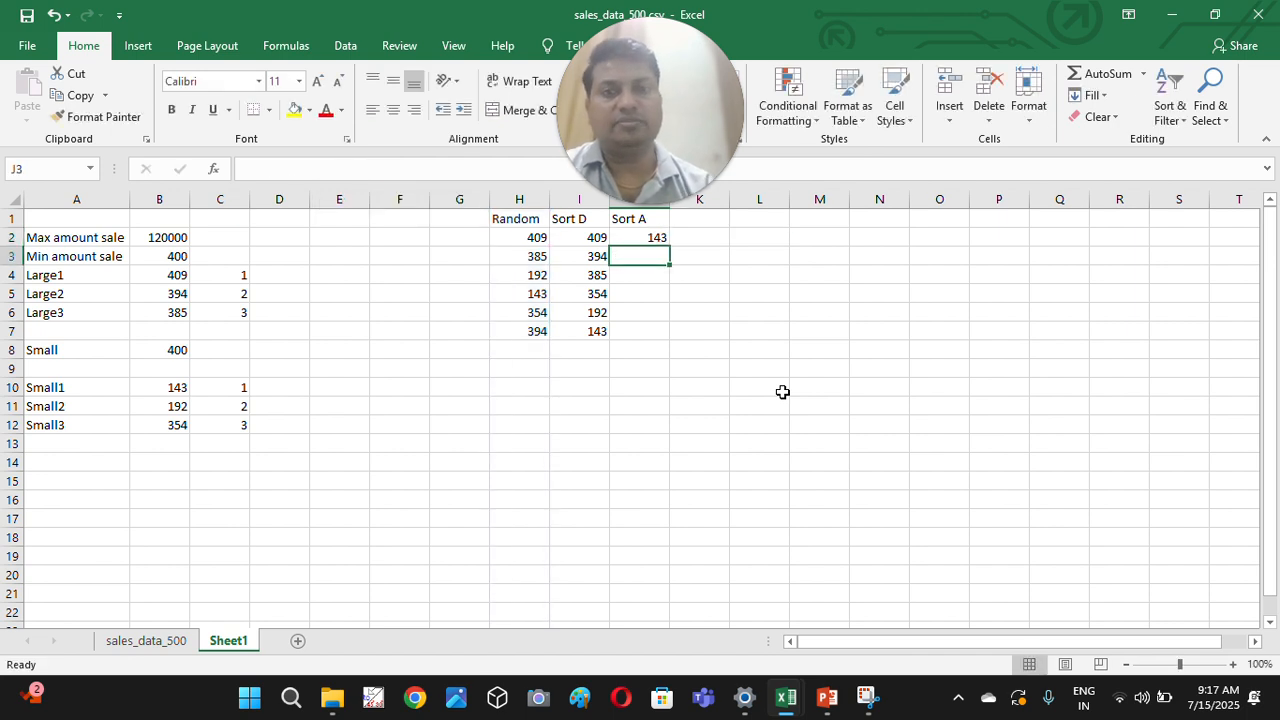
- Fill the SMALL formula from J2 down to J7 and check the copied formulas in J3:J5
left_click(656, 238)
double_click(672, 248)
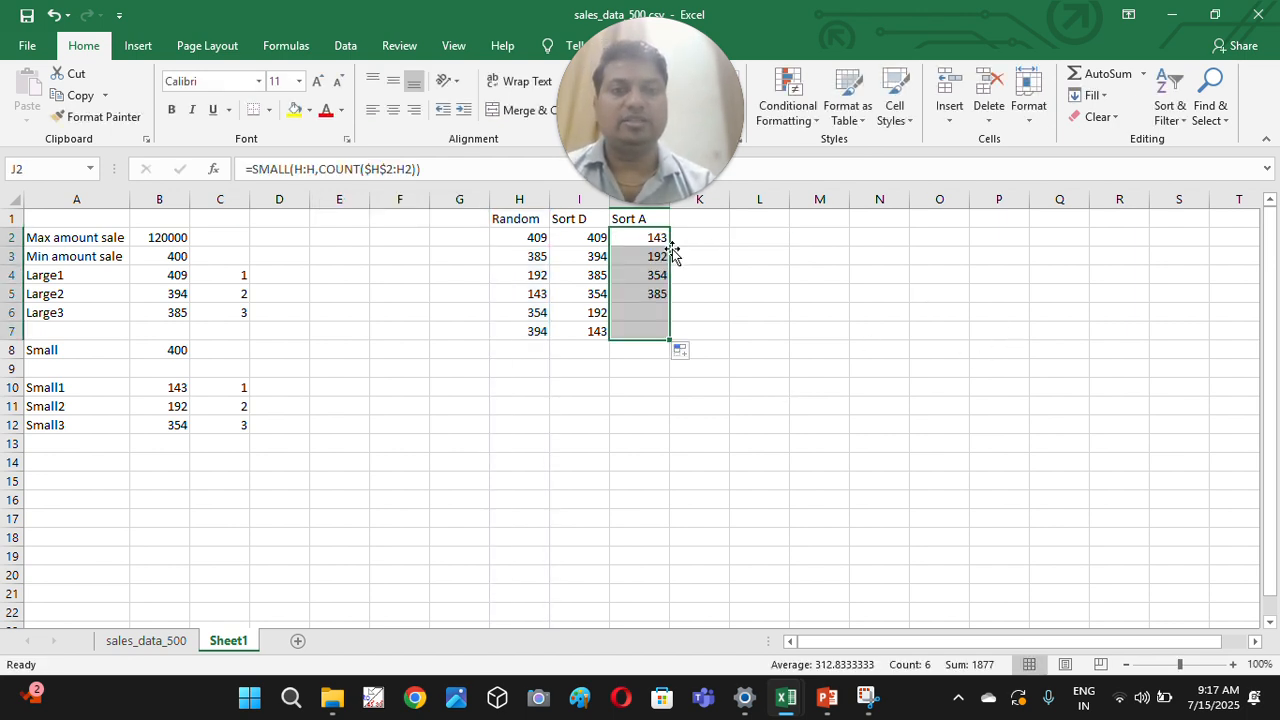
left_click(645, 256)
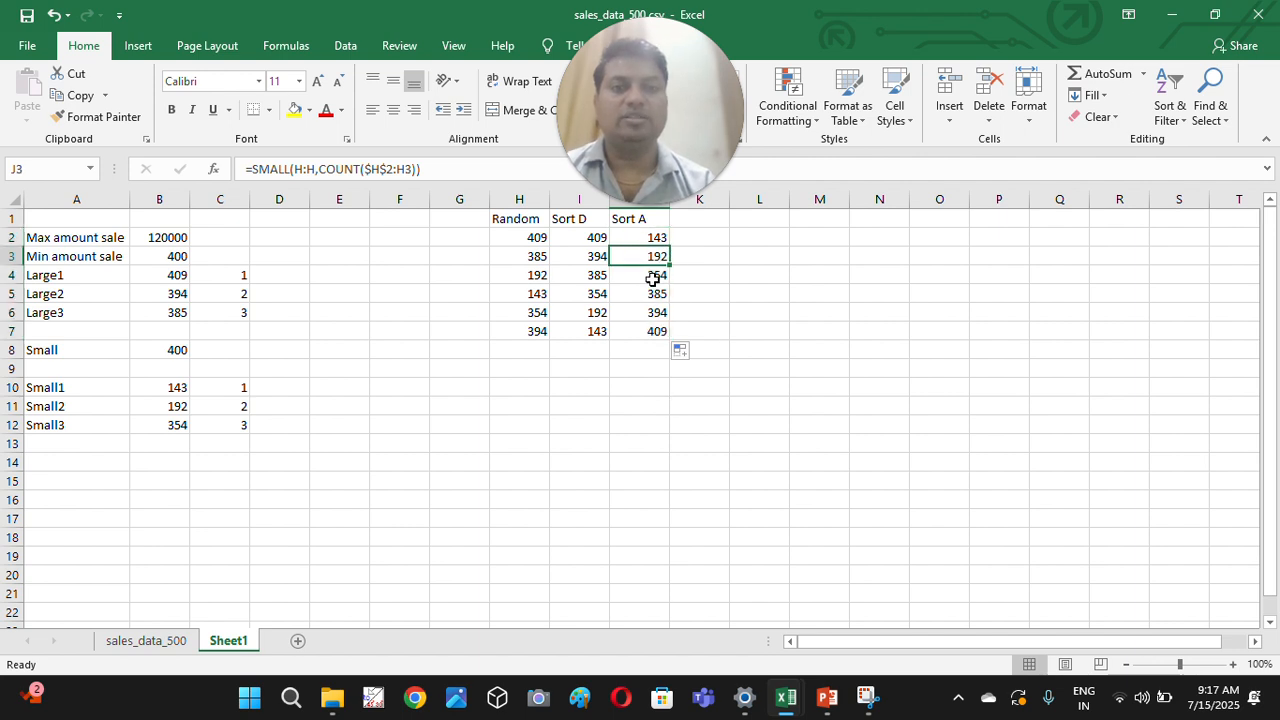
left_click(654, 275)
left_click(654, 294)
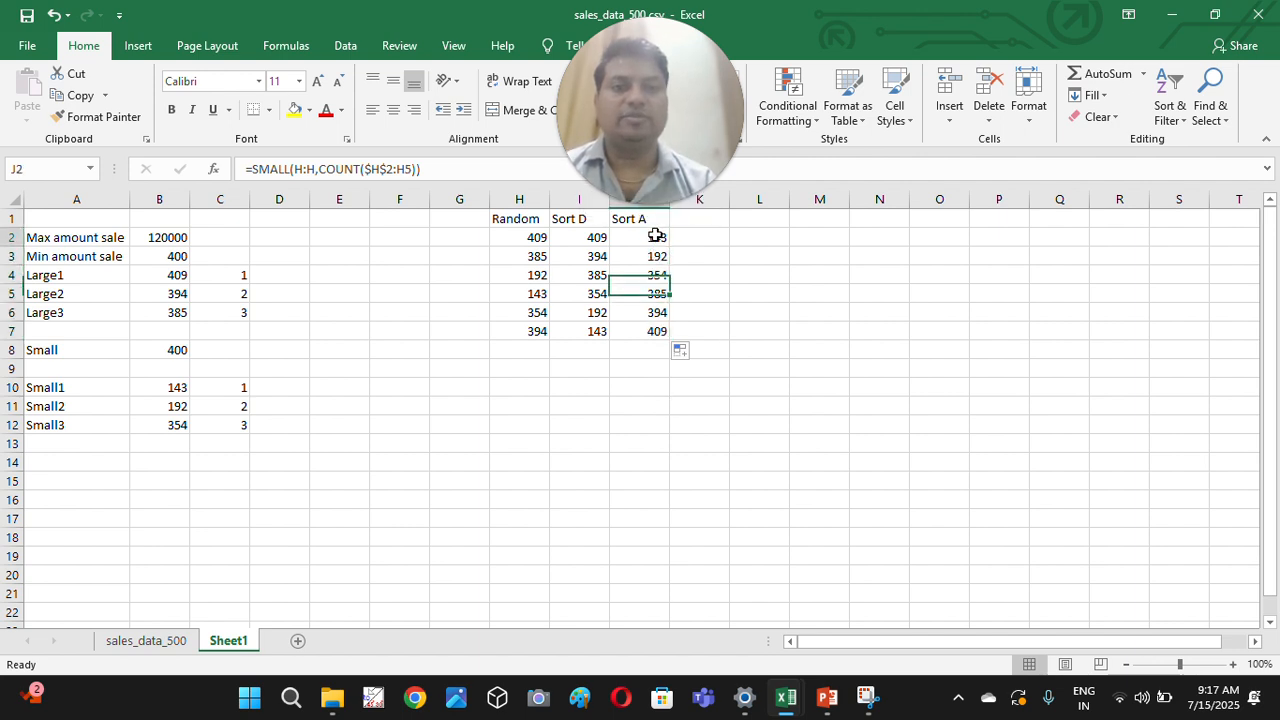
- Compare the random values in H2:H7 with both sorted lists in I2:J7 and return to the sales_data_500 sheet
left_click_drag(652, 240, 650, 330)
left_click_drag(529, 237, 529, 331)
left_click_drag(598, 237, 657, 334)
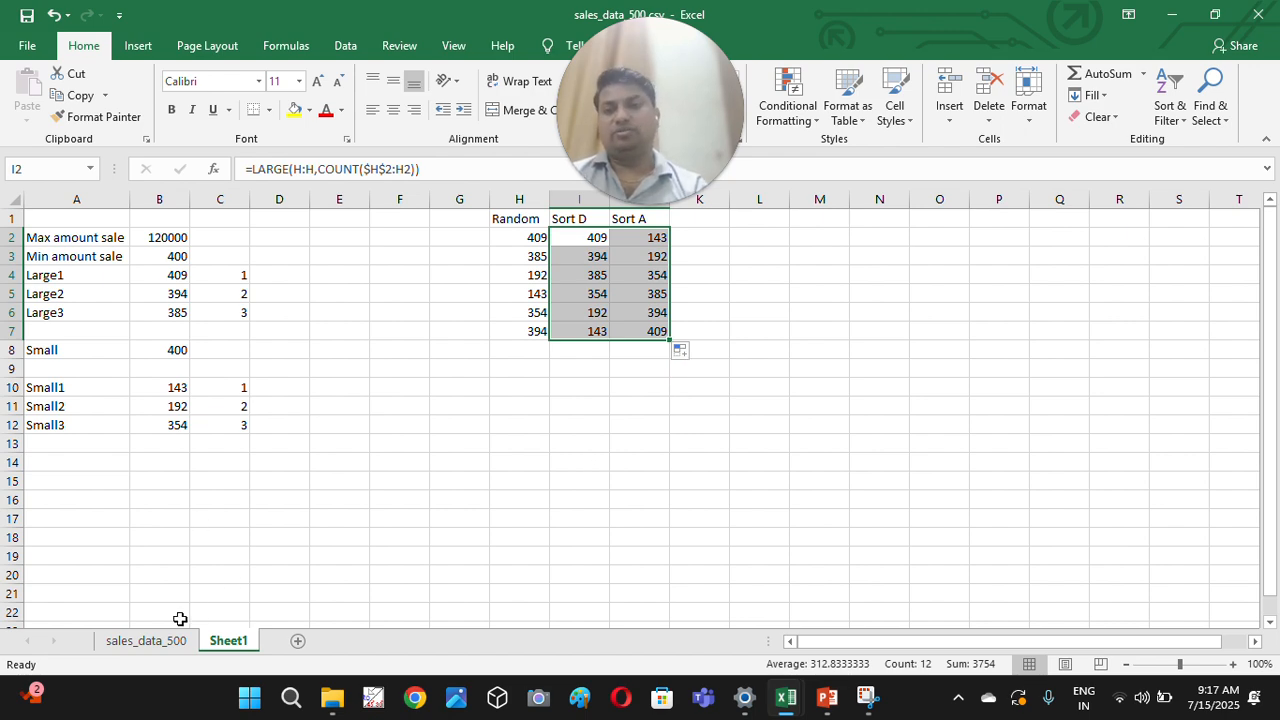
left_click(158, 641)
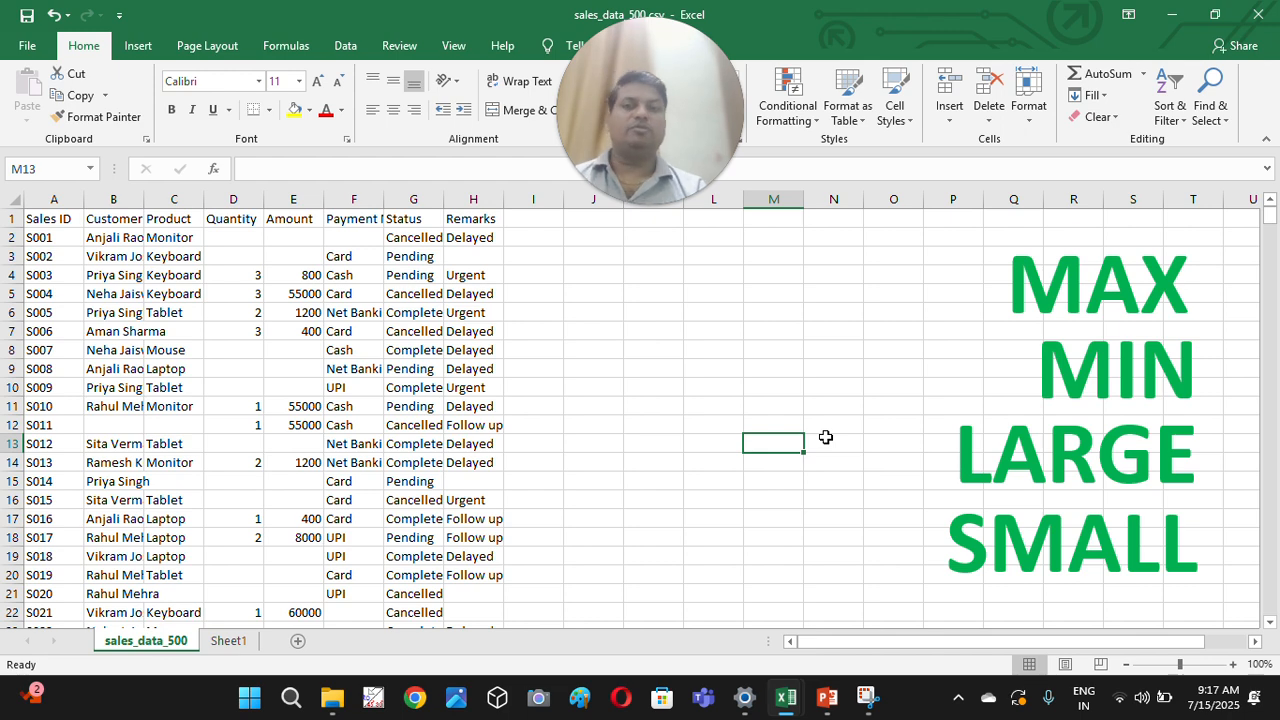